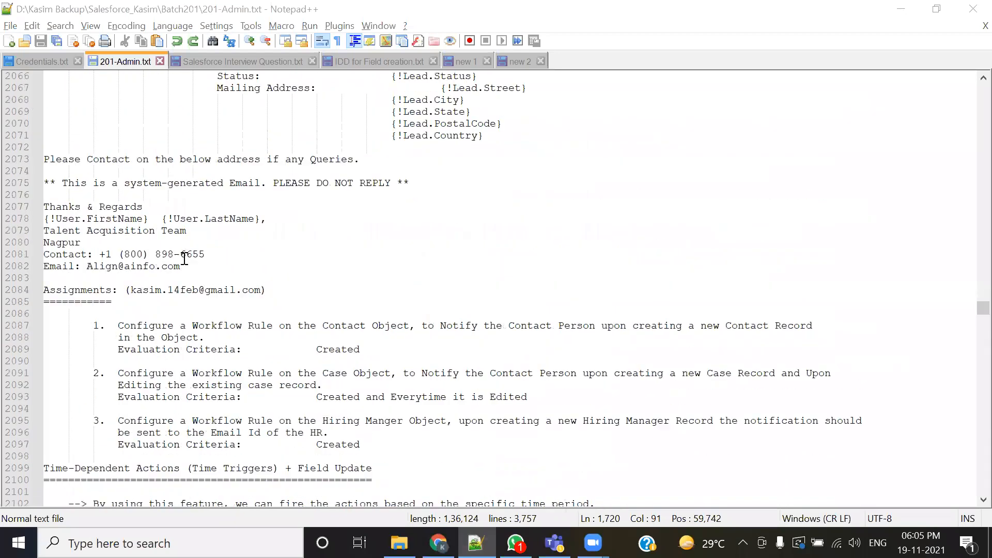
- Review the workflow rule evaluation criteria section of the training notes
scroll(272, 326, up, 18)
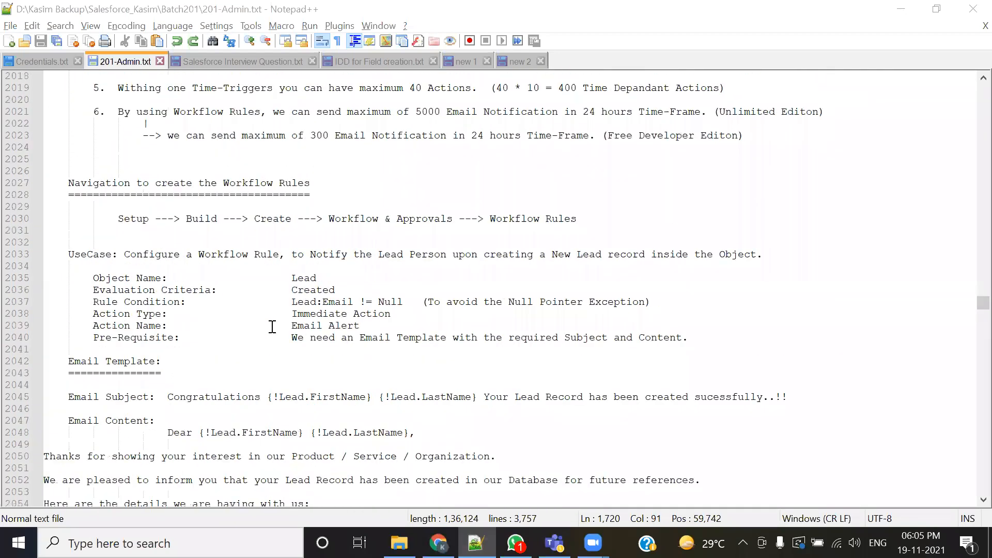
scroll(272, 326, up, 4)
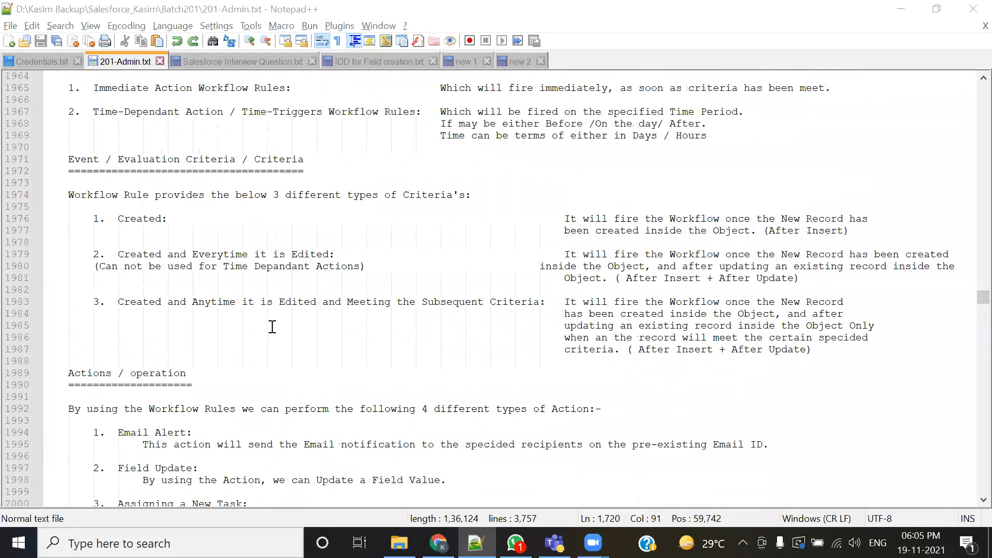
drag(123, 304, 462, 320)
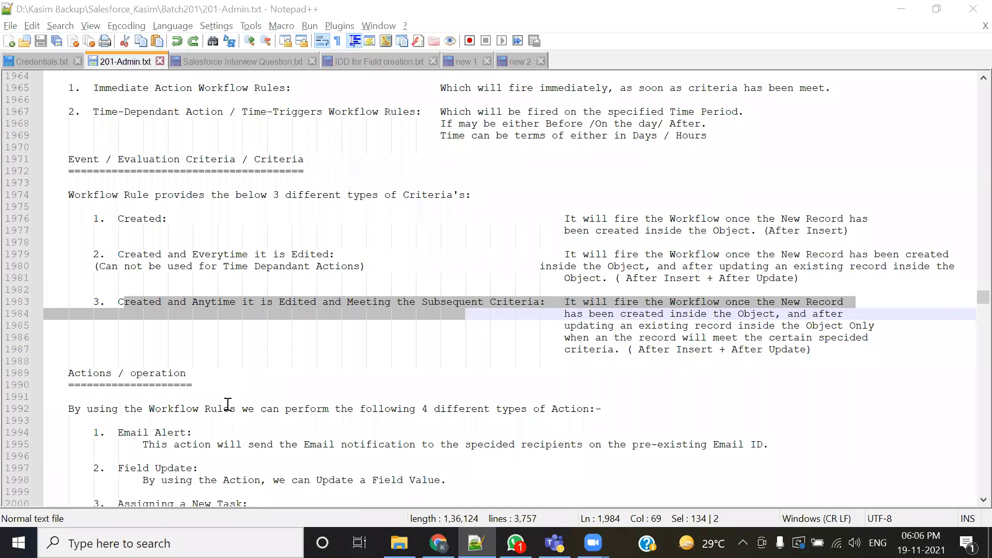
drag(118, 254, 338, 247)
click(341, 266)
drag(118, 253, 353, 252)
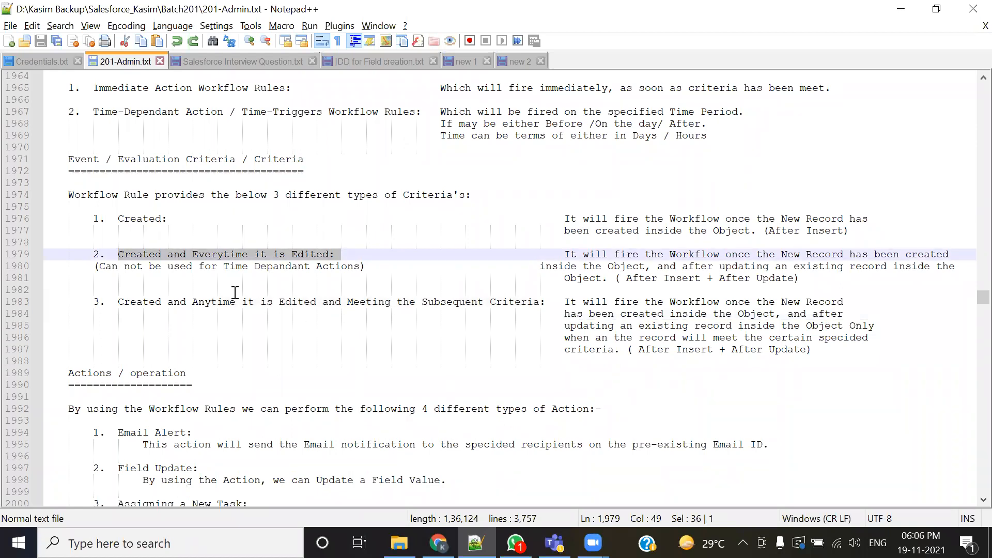
- Review the Position workflow use case and its list of time triggers in the notes
key(alt+Tab)
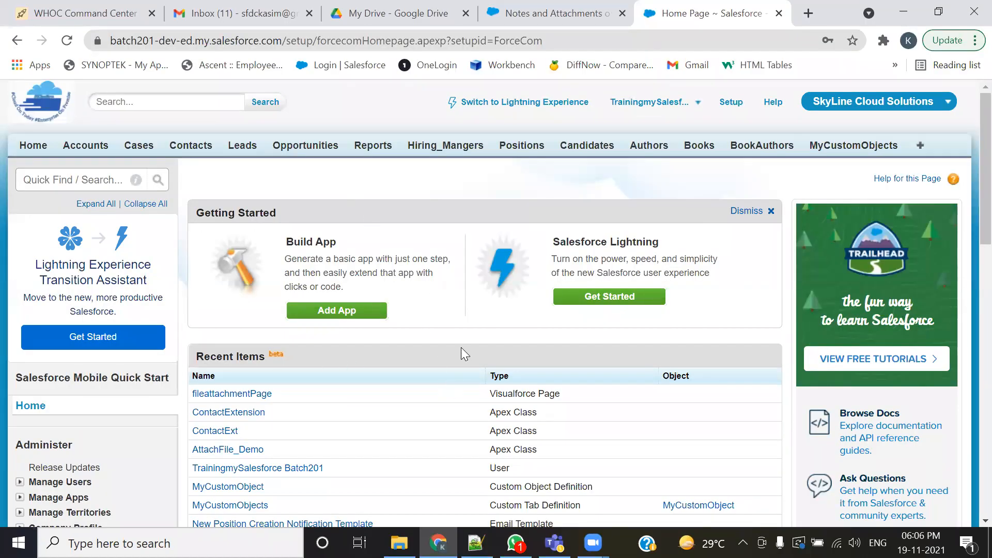
key(alt+Tab)
scroll(486, 339, down, 15)
scroll(487, 339, down, 20)
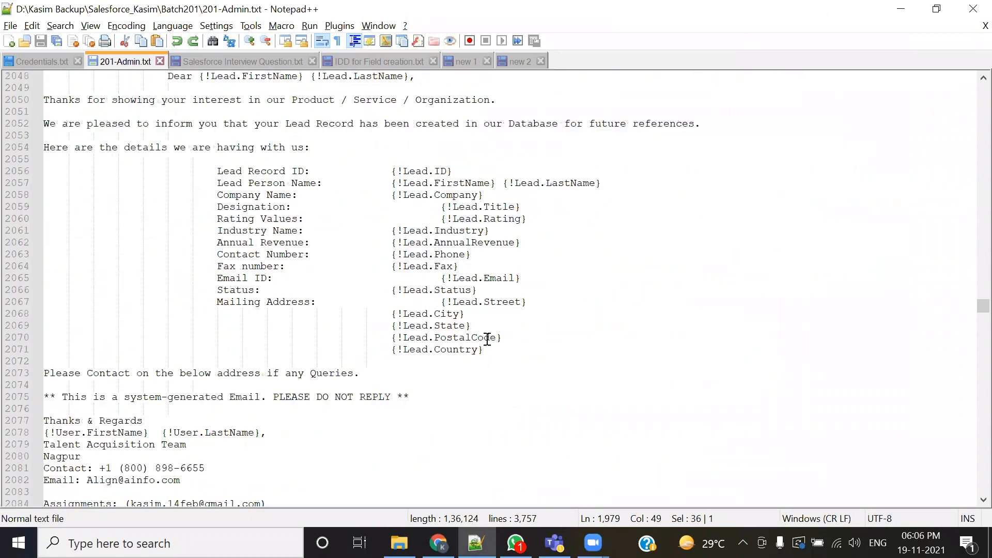
drag(167, 195, 672, 248)
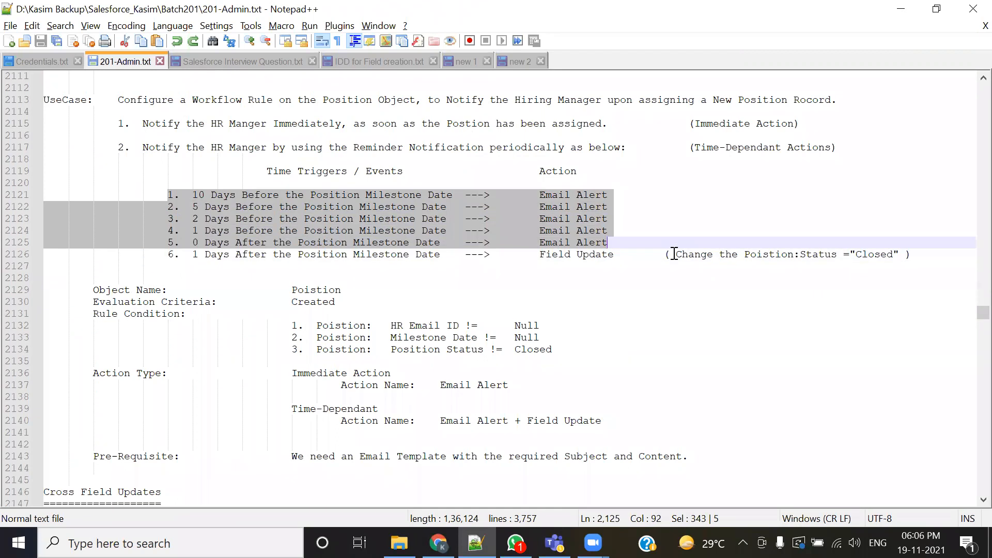
click(558, 311)
drag(193, 194, 622, 252)
click(472, 288)
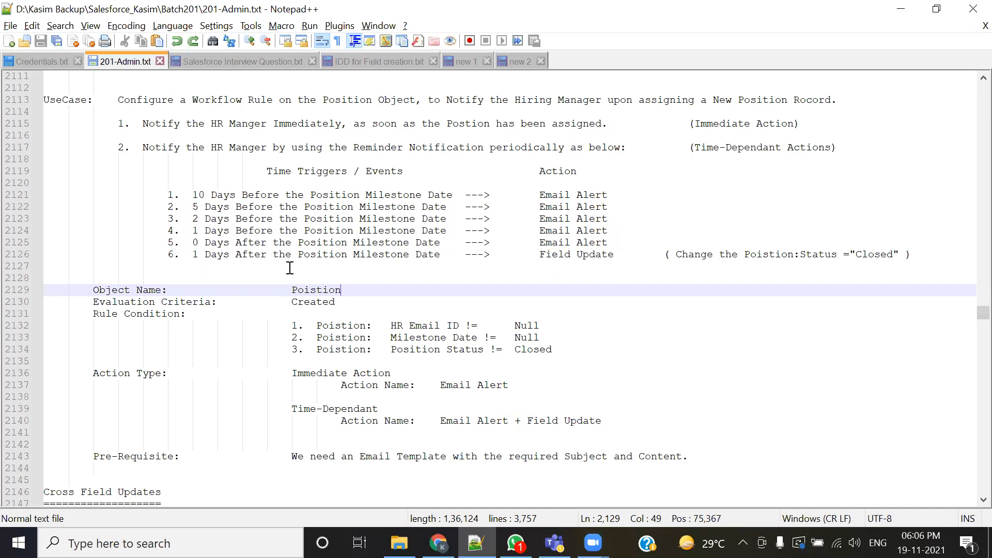
drag(693, 147, 811, 148)
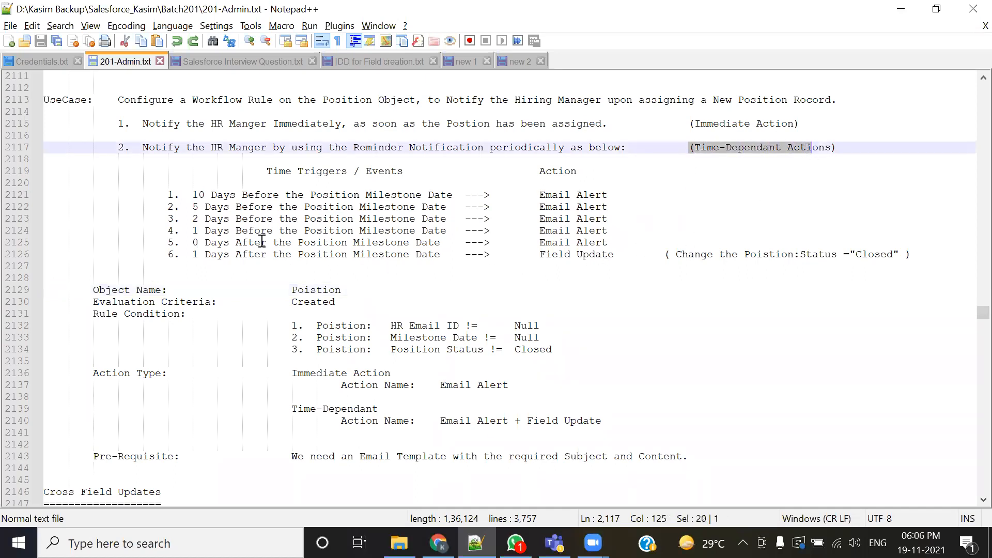
drag(196, 196, 490, 254)
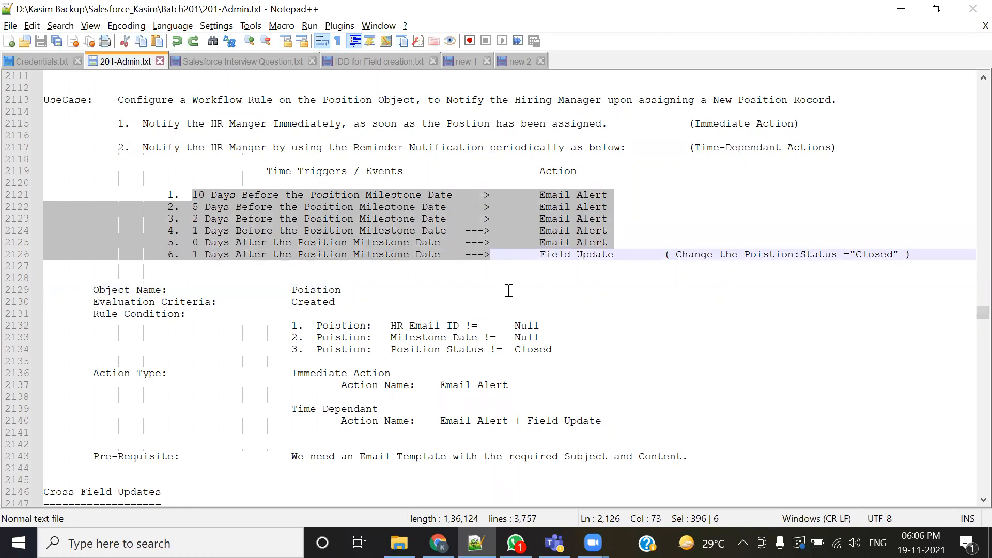
click(528, 277)
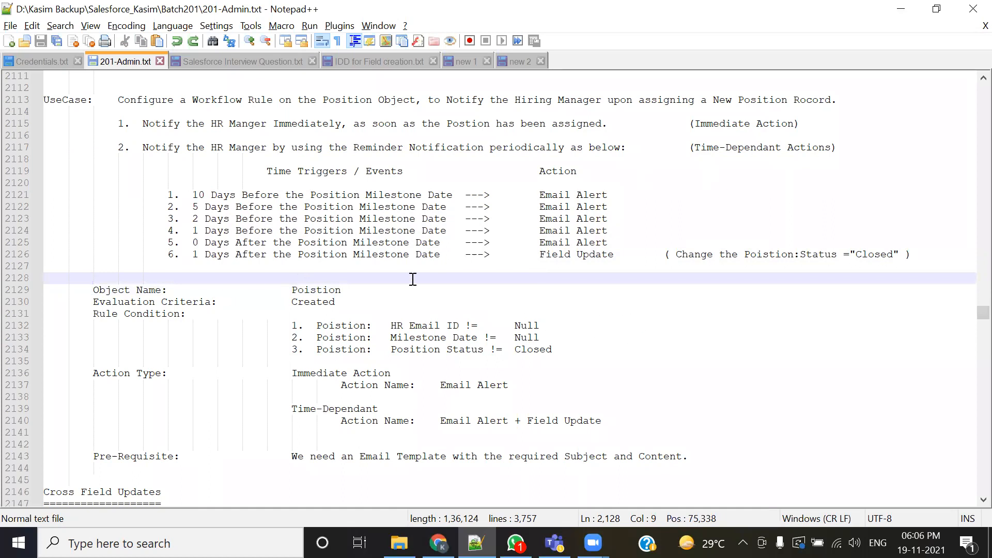
- Scroll the Setup menu down to the Monitor section
key(alt+Tab)
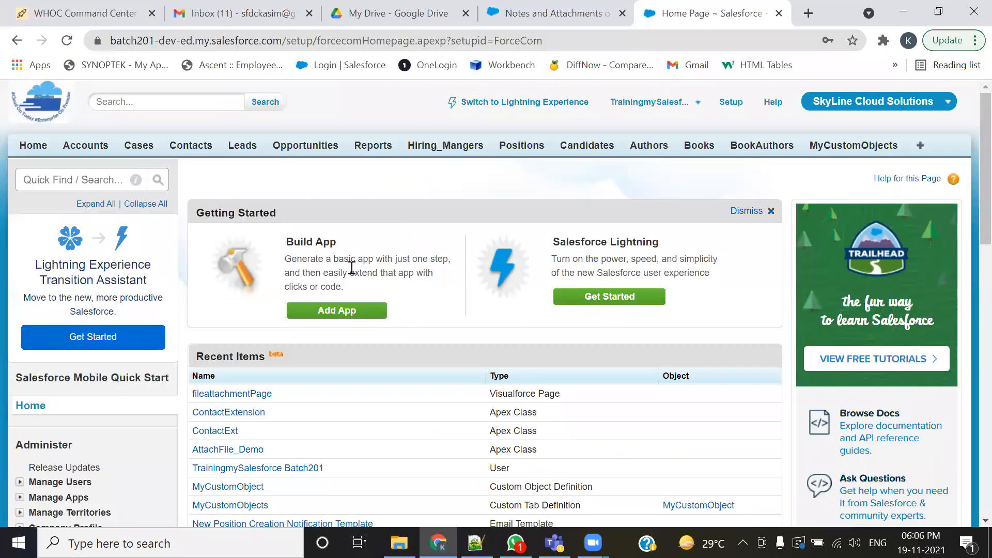
scroll(187, 343, down, 15)
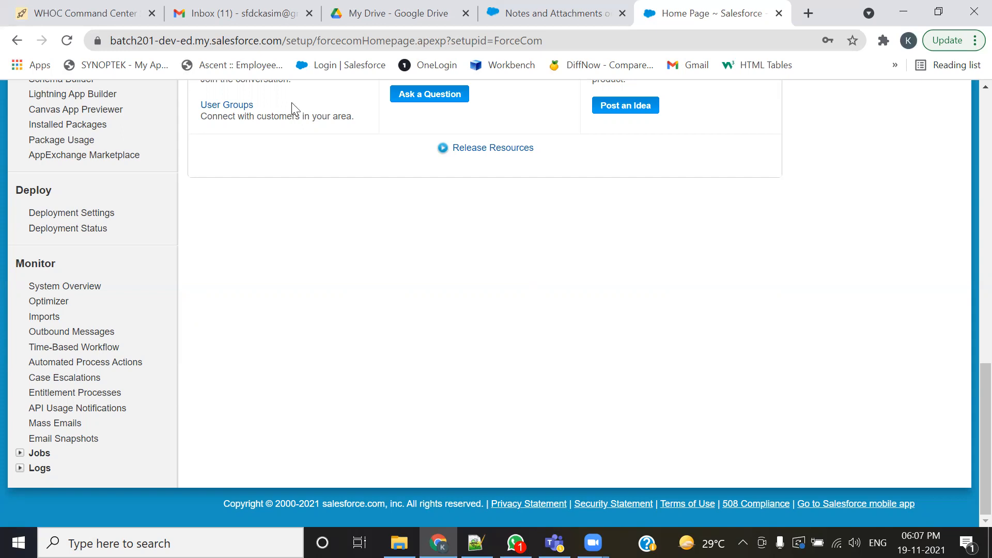
key(super+shift+s)
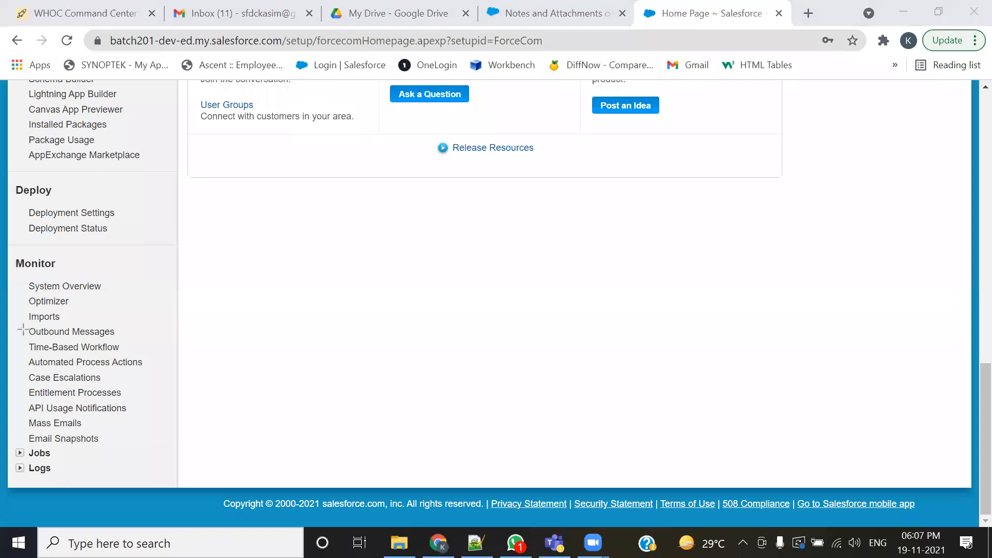
mouse_move(19, 339)
mouse_down()
mouse_move(26, 355)
mouse_move(129, 355)
mouse_up()
click(782, 87)
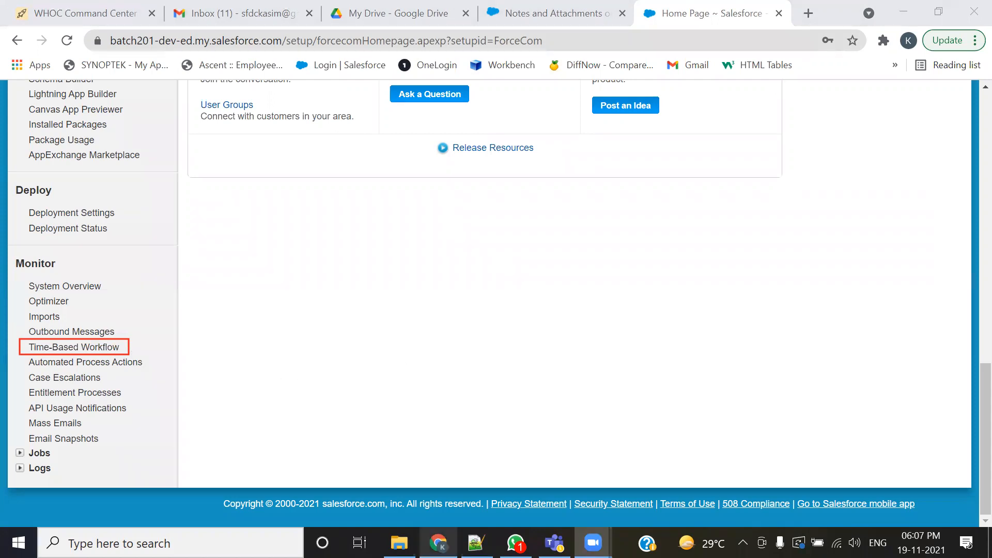
- Add '---> Workflow Queue' after 'Time-Dependant Actions' in the Position use-case line of the notes
key(alt+Tab)
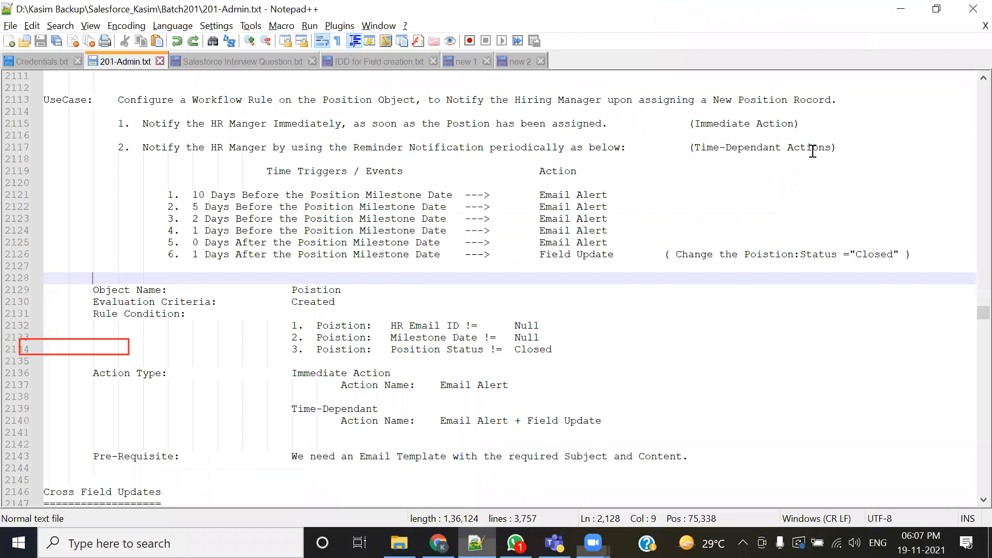
drag(696, 147, 825, 159)
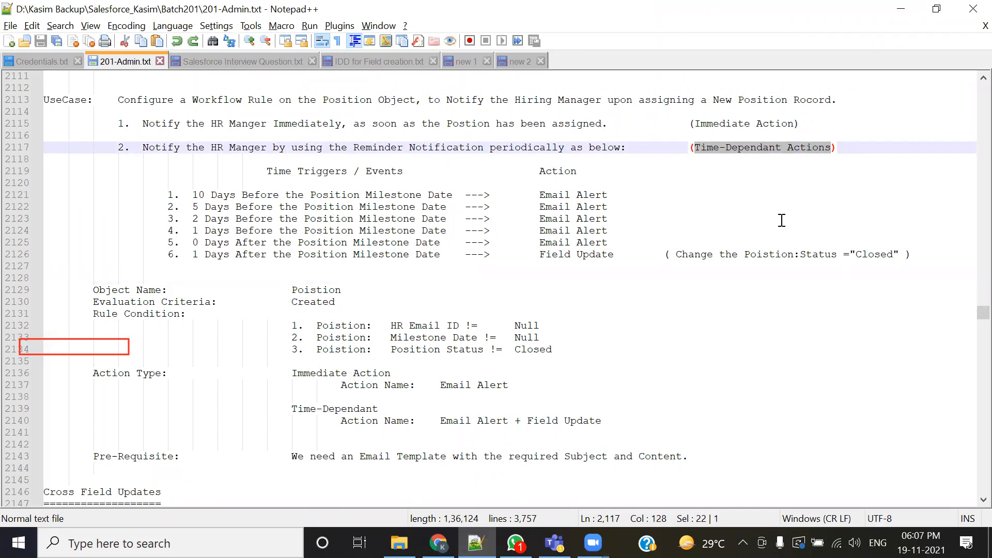
click(833, 148)
text(---> )
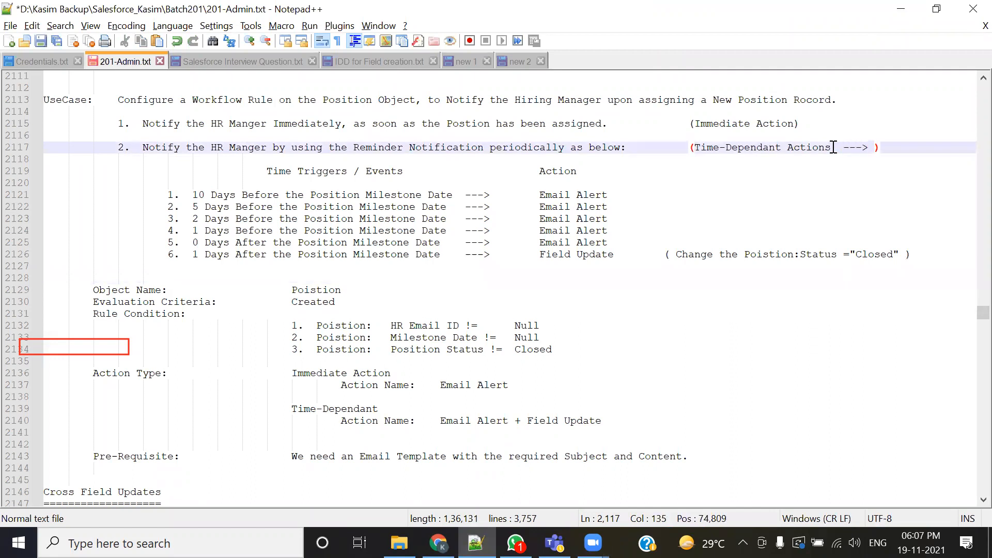
text(Workflow)
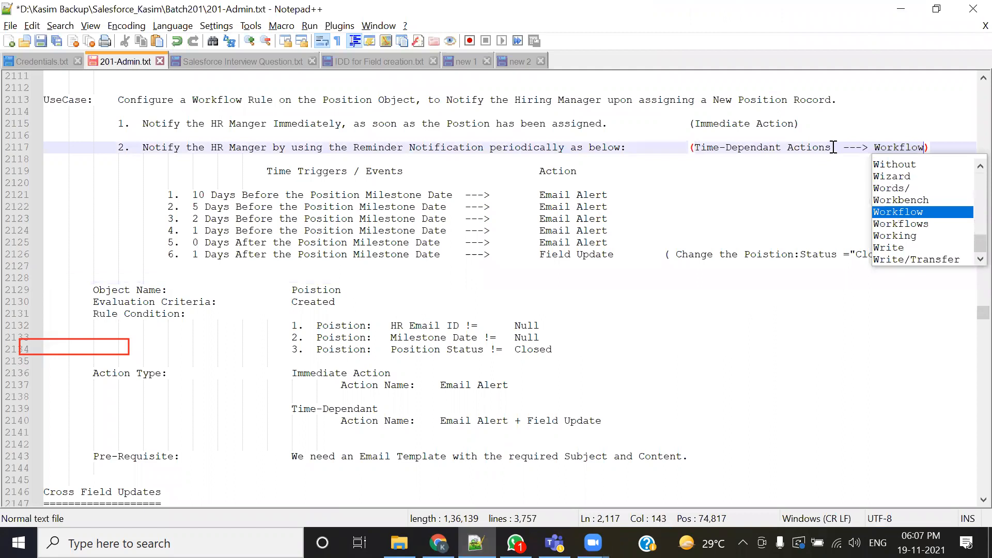
text( Queue)
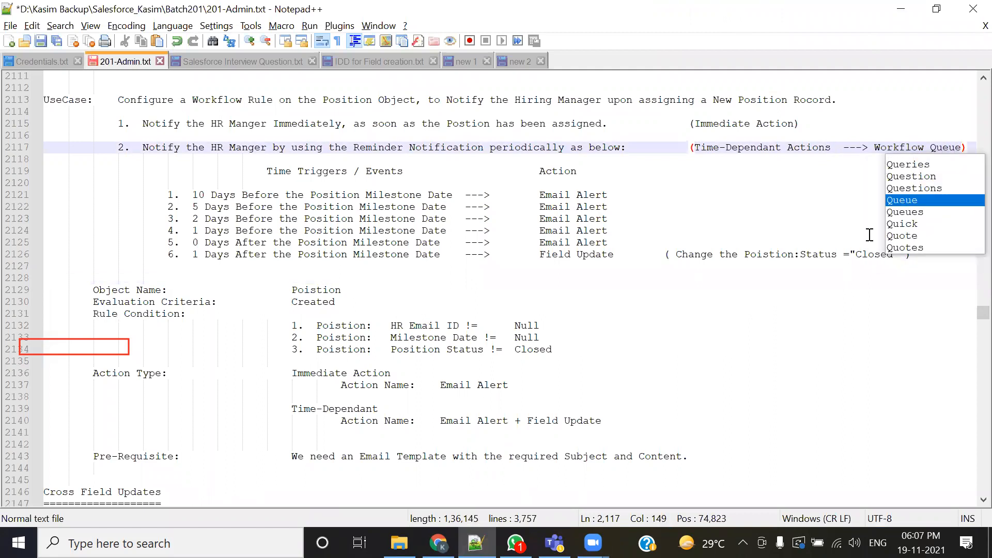
click(613, 294)
drag(192, 194, 463, 254)
drag(874, 147, 961, 147)
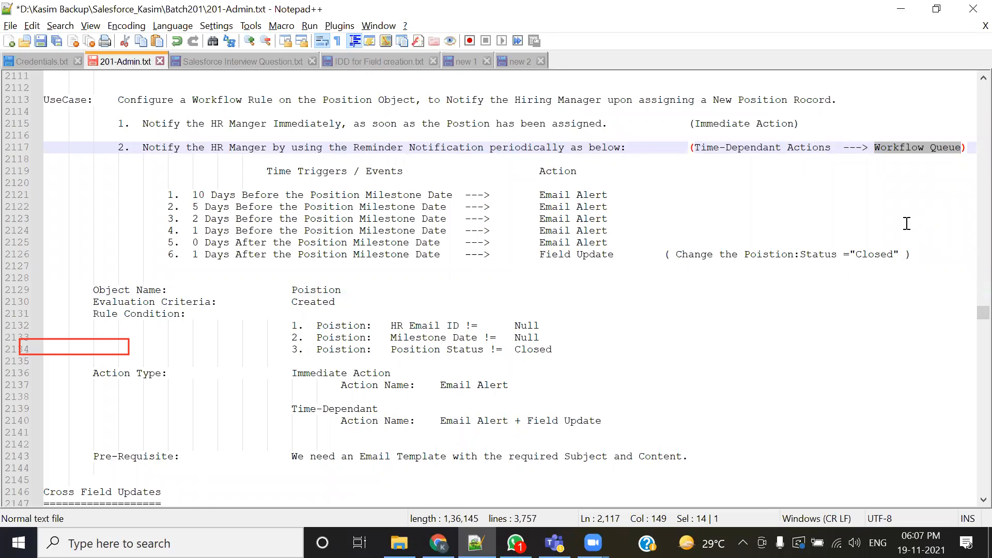
click(483, 247)
- Open Time-Based Workflow under Monitor and search the pending workflow queue without filters
key(alt+Tab)
key(Tab)
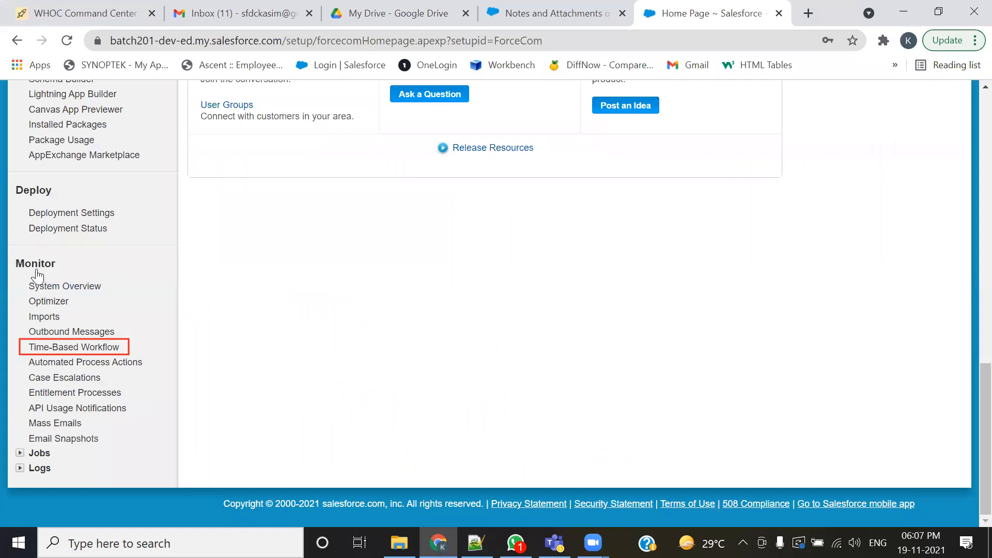
click(112, 353)
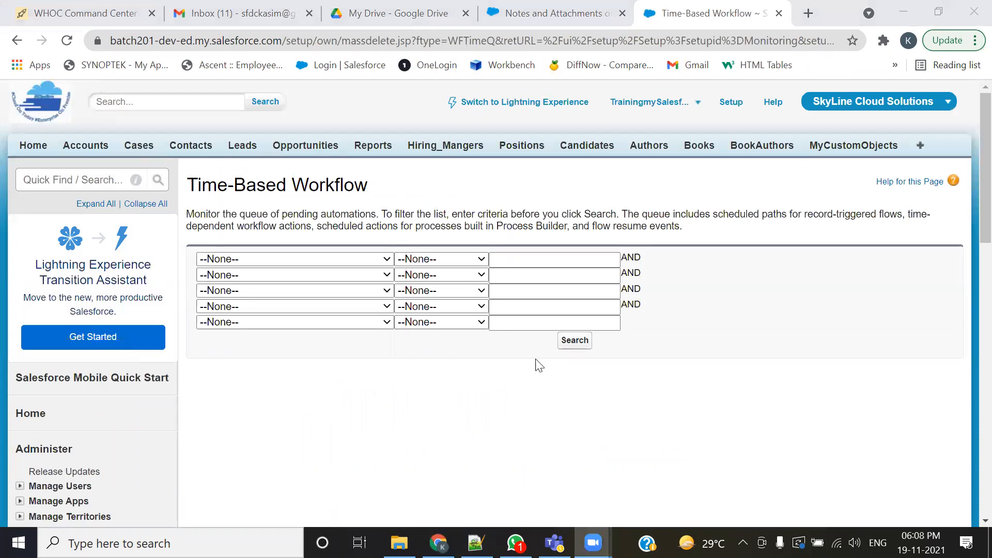
click(577, 343)
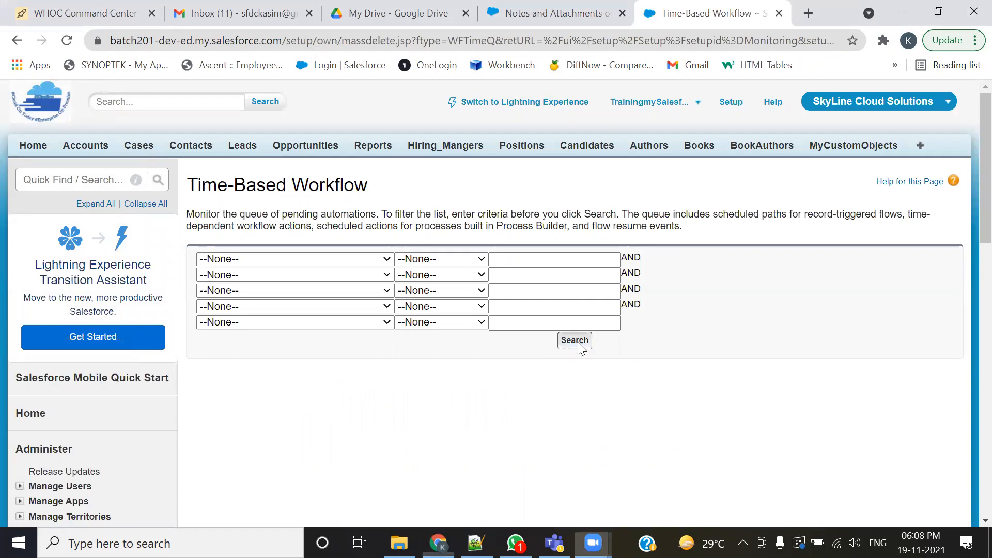
- Examine the queued time-dependent actions and their scheduled dates in the results list
scroll(500, 393, down, 3)
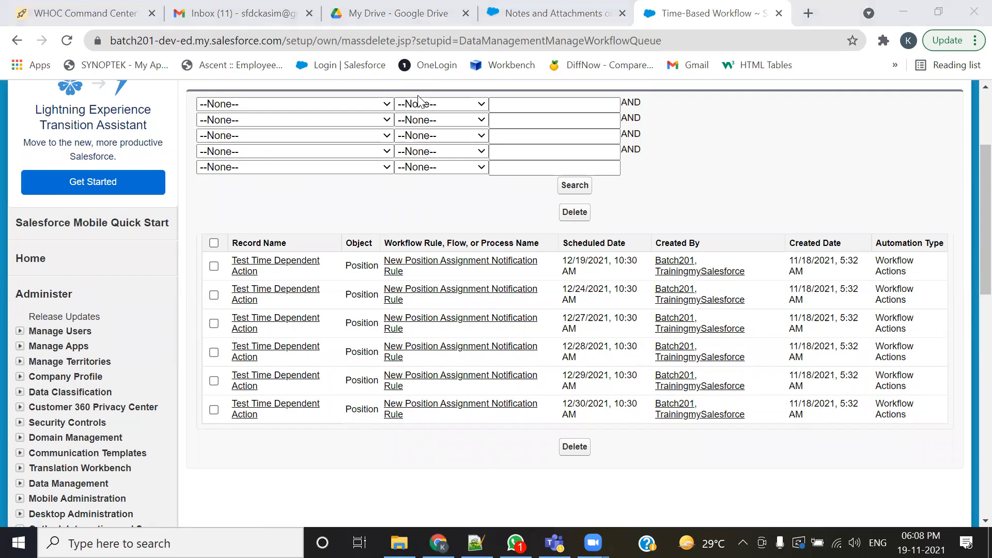
mouse_move(187, 225)
mouse_down()
mouse_move(310, 382)
mouse_move(626, 431)
mouse_up()
drag(796, 433, 957, 435)
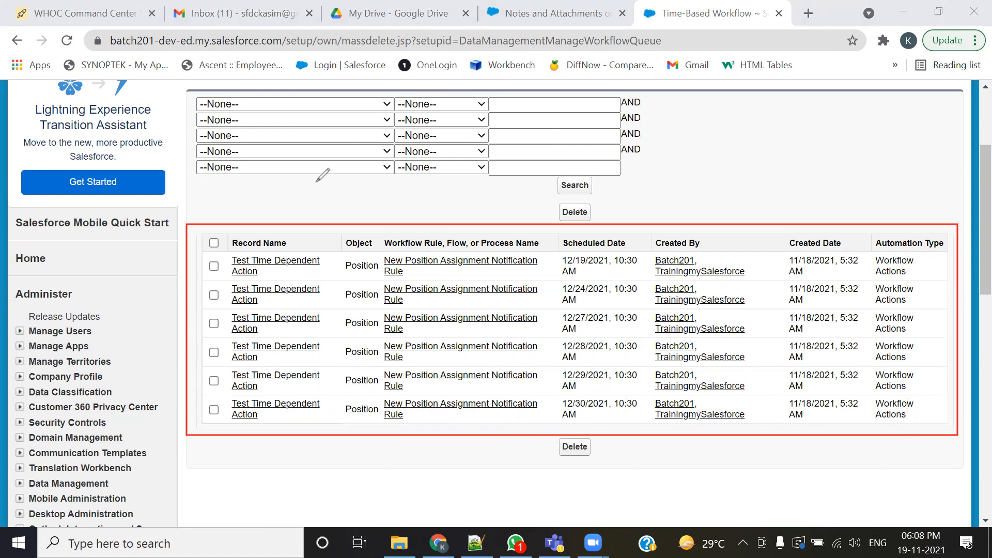
click(193, 267)
drag(193, 267, 213, 262)
drag(189, 299, 217, 292)
mouse_move(187, 323)
mouse_down()
mouse_move(218, 325)
mouse_move(196, 391)
mouse_move(218, 381)
mouse_move(225, 399)
mouse_up()
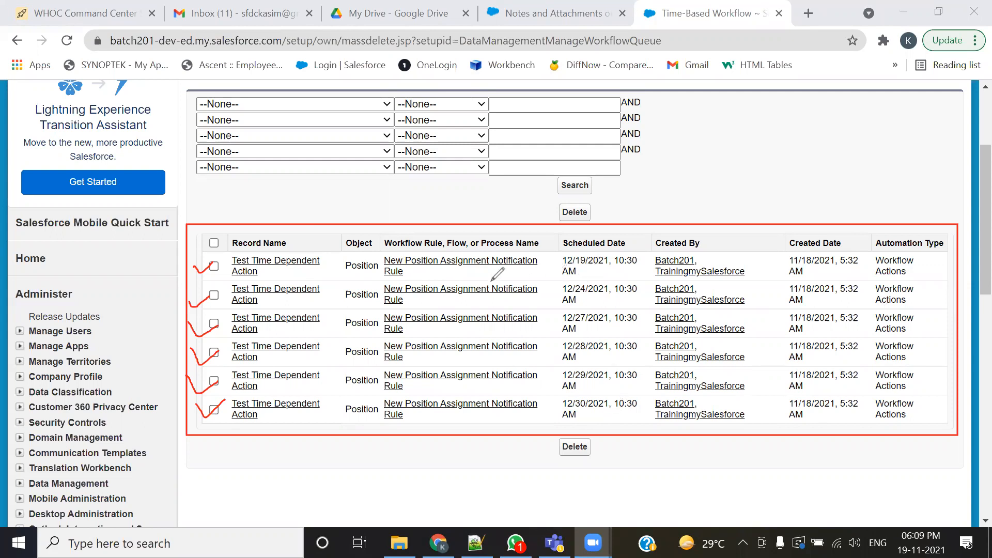
drag(538, 281, 626, 279)
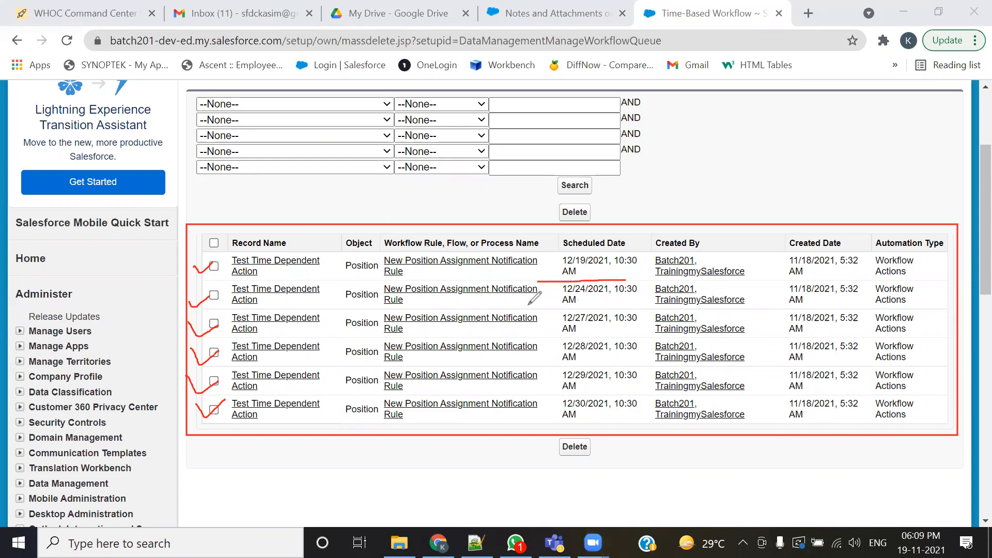
drag(526, 308, 617, 306)
drag(539, 335, 611, 334)
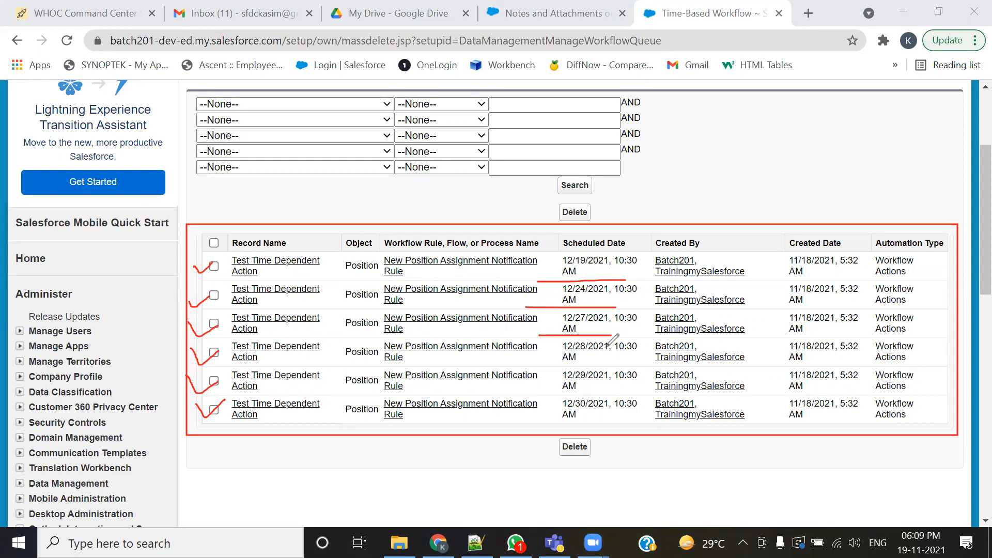
drag(540, 368, 621, 366)
drag(542, 390, 589, 393)
drag(533, 422, 623, 421)
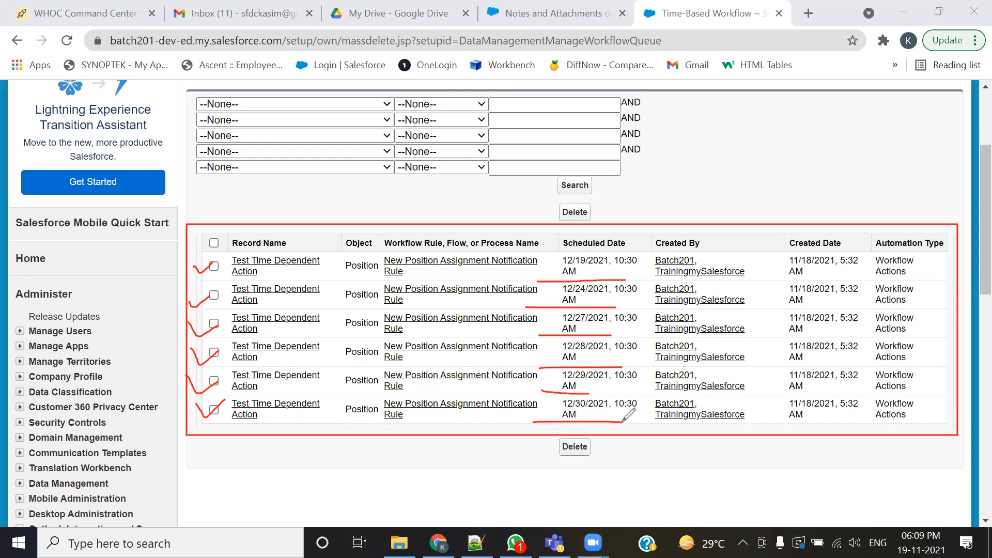
mouse_move(549, 233)
mouse_down()
mouse_move(544, 424)
mouse_move(643, 408)
mouse_move(648, 258)
mouse_move(563, 241)
mouse_up()
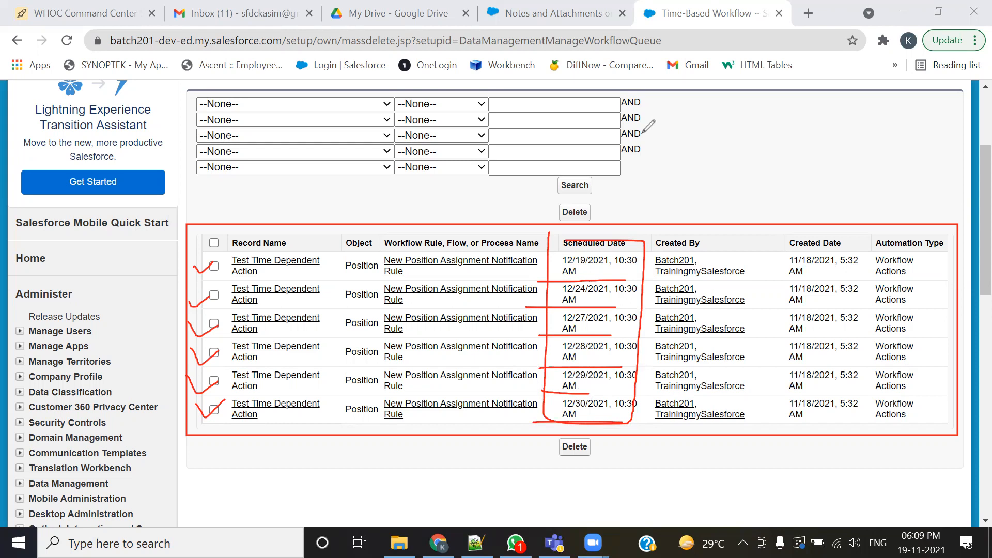
click(642, 133)
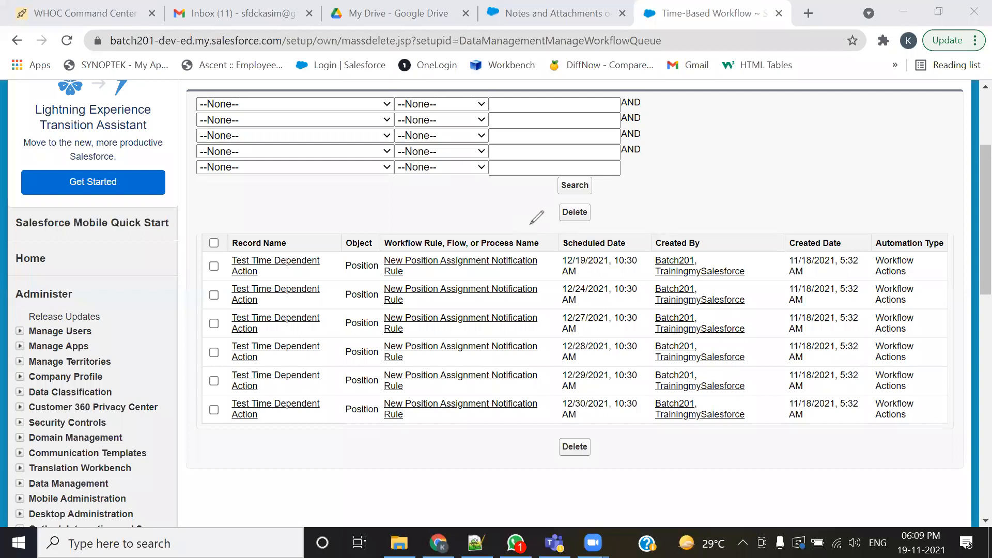
- Examine the details of the first two queued Test Time Dependent Action rows
mouse_move(261, 274)
mouse_down()
mouse_move(335, 255)
mouse_move(262, 242)
mouse_move(245, 274)
mouse_move(280, 279)
mouse_up()
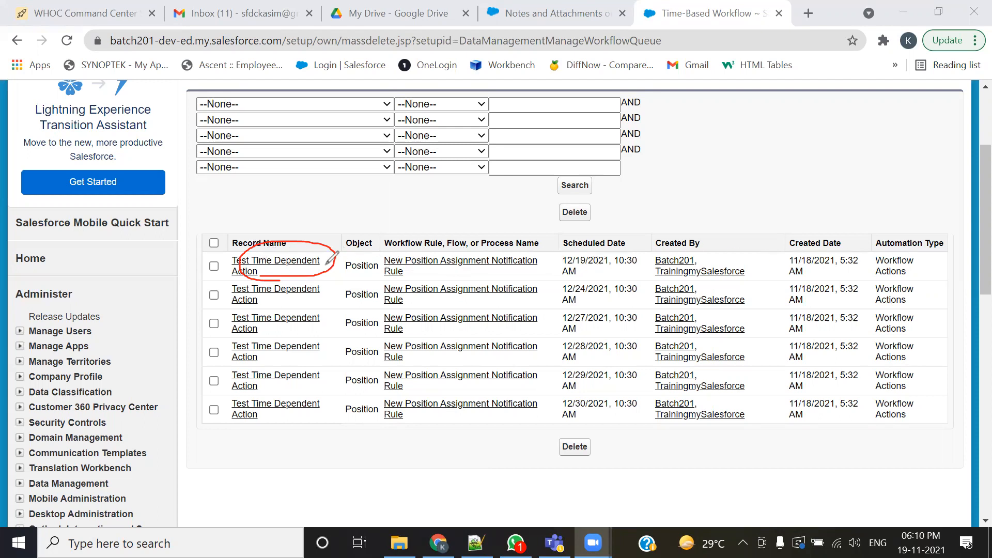
drag(262, 261, 918, 266)
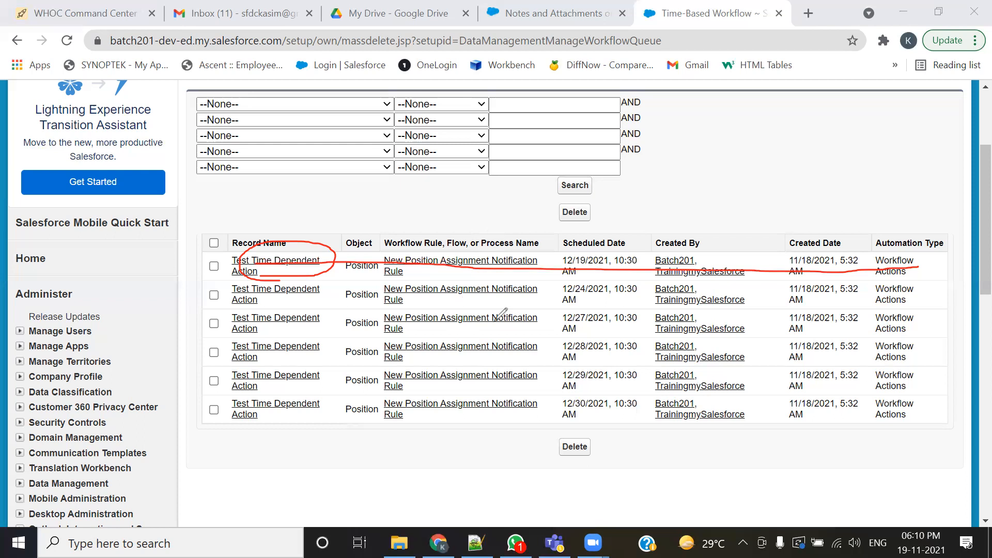
drag(263, 297, 408, 298)
drag(538, 300, 918, 299)
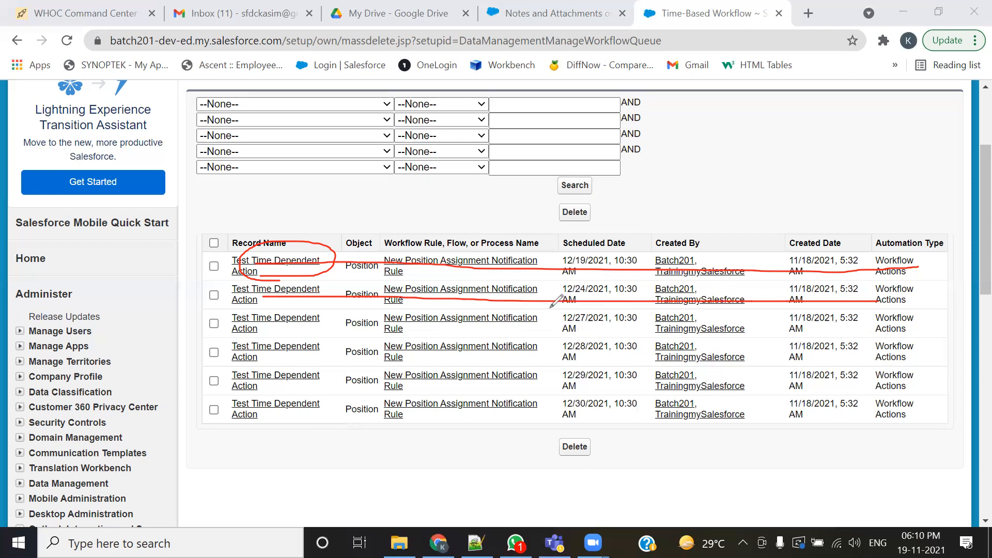
- Examine the scheduled dates of the queued Test Time Dependent Action rows in the workflow queue
drag(251, 321, 905, 315)
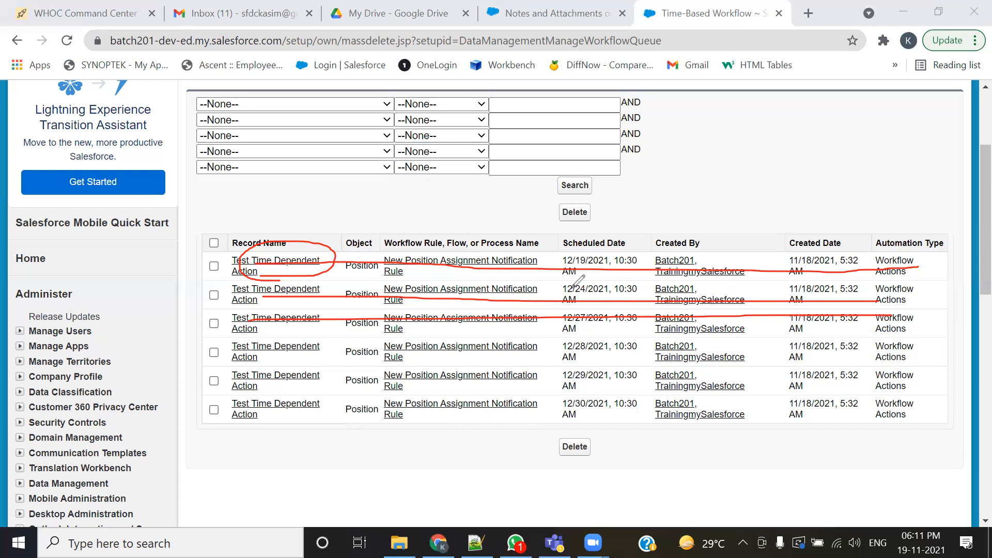
click(592, 138)
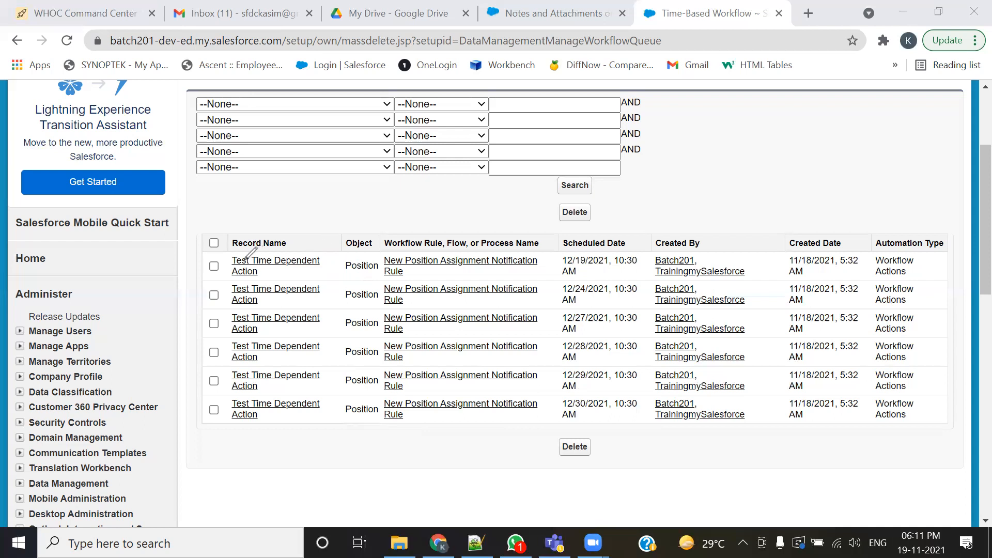
drag(229, 265, 908, 258)
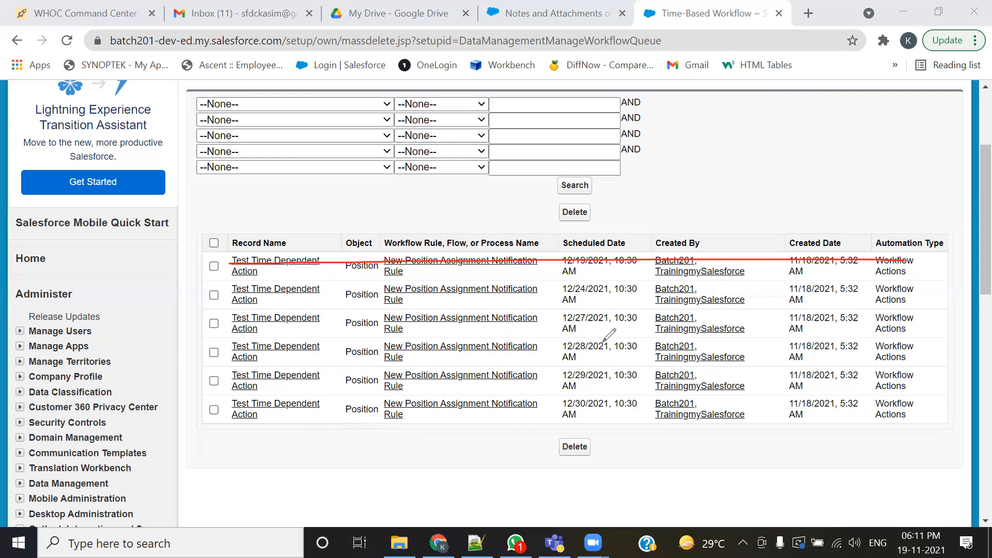
key(Escape)
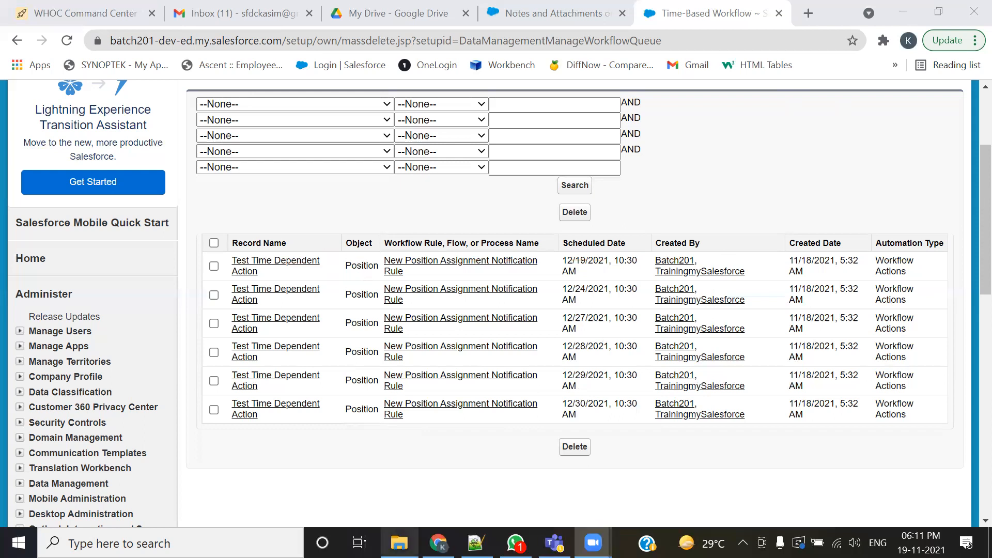
- Switch to the notes and review the 'Created and Everytime it is Edited' criterion and its note about time-dependent actions
key(alt+Tab)
scroll(235, 300, up, 20)
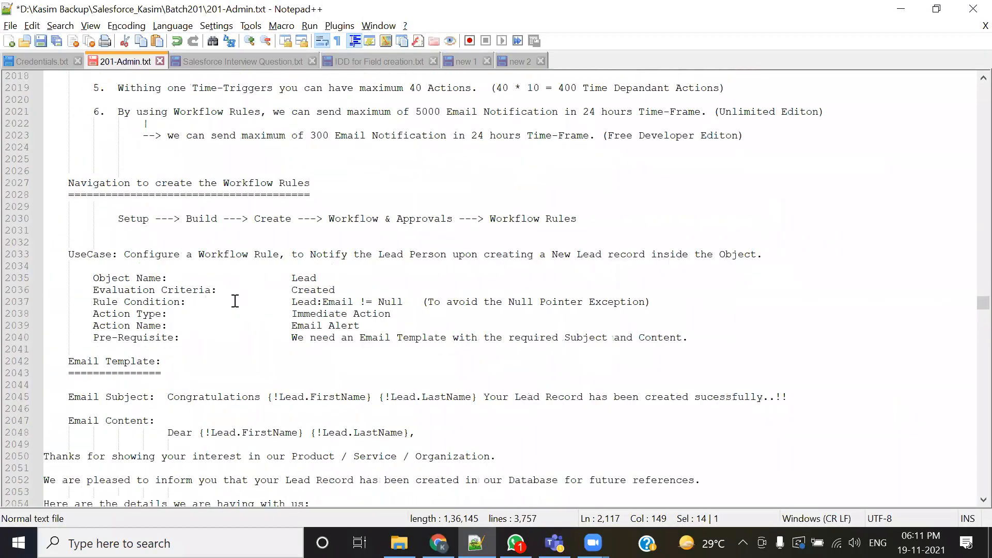
scroll(235, 301, up, 9)
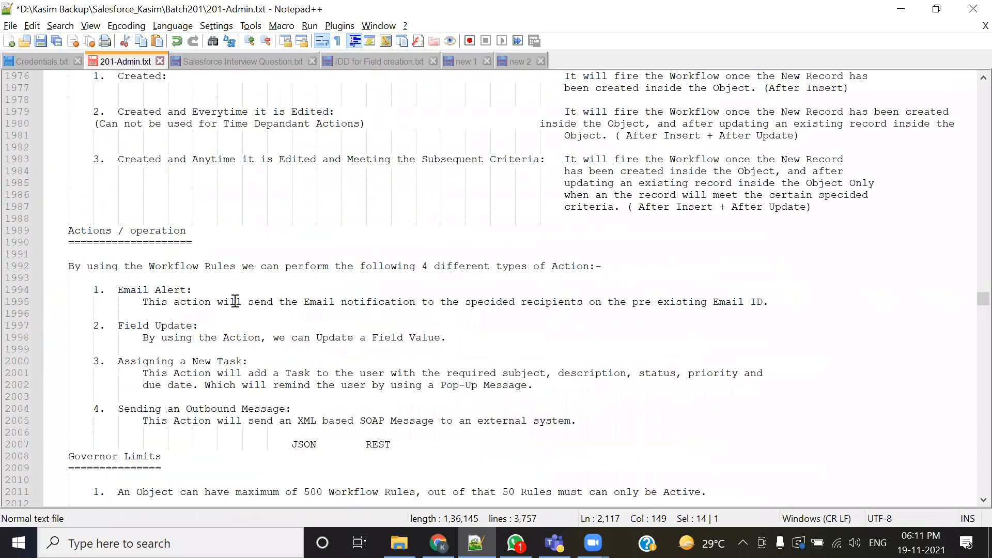
drag(116, 255, 343, 254)
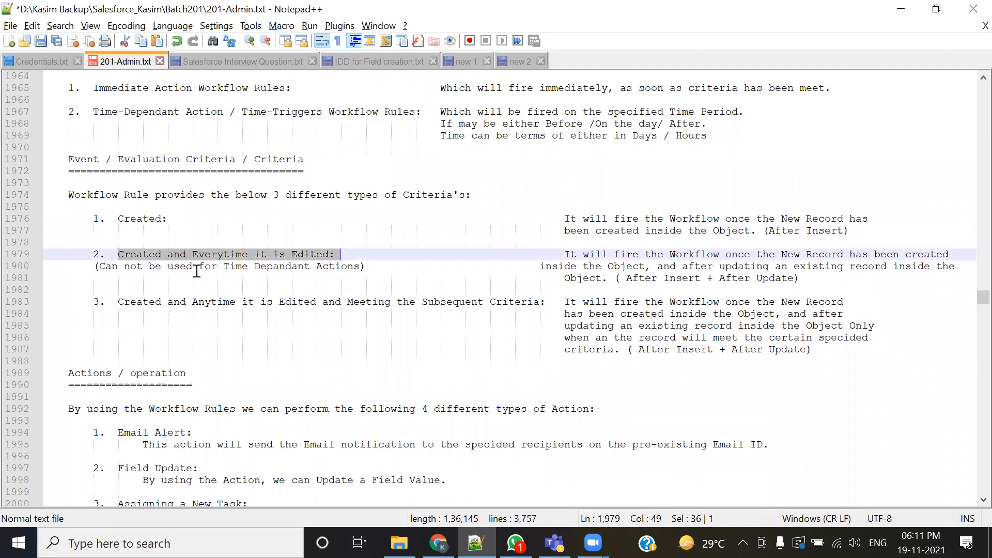
drag(83, 270, 365, 254)
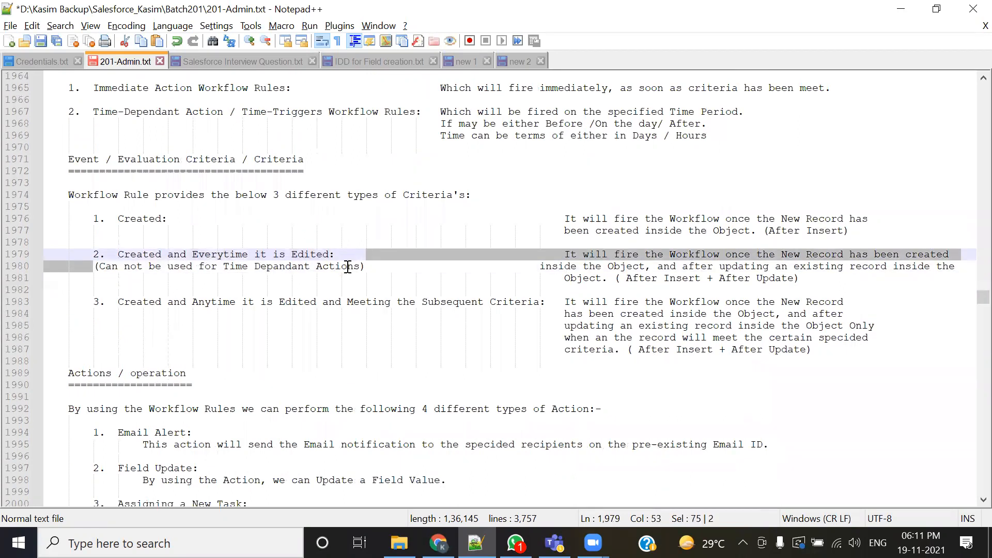
click(348, 268)
drag(101, 268, 372, 267)
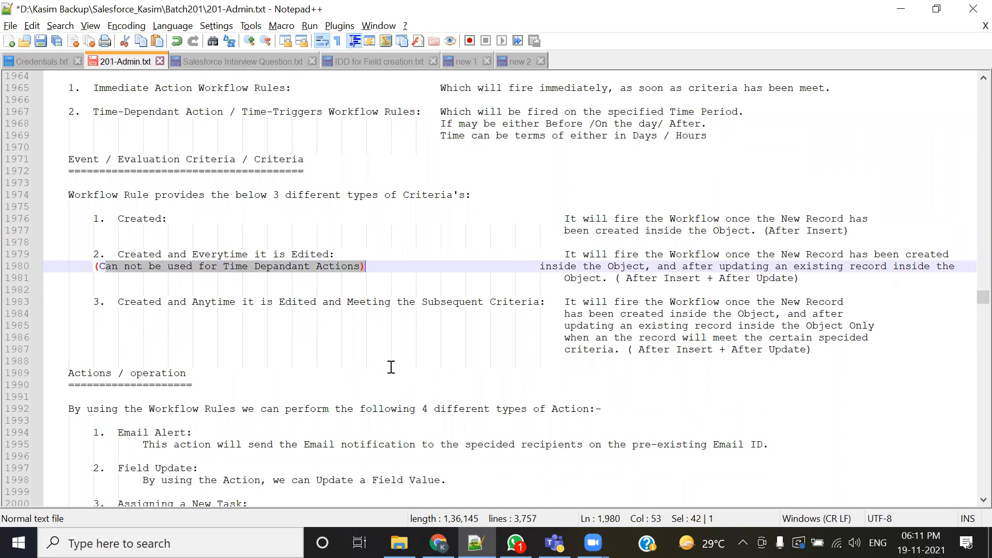
click(372, 293)
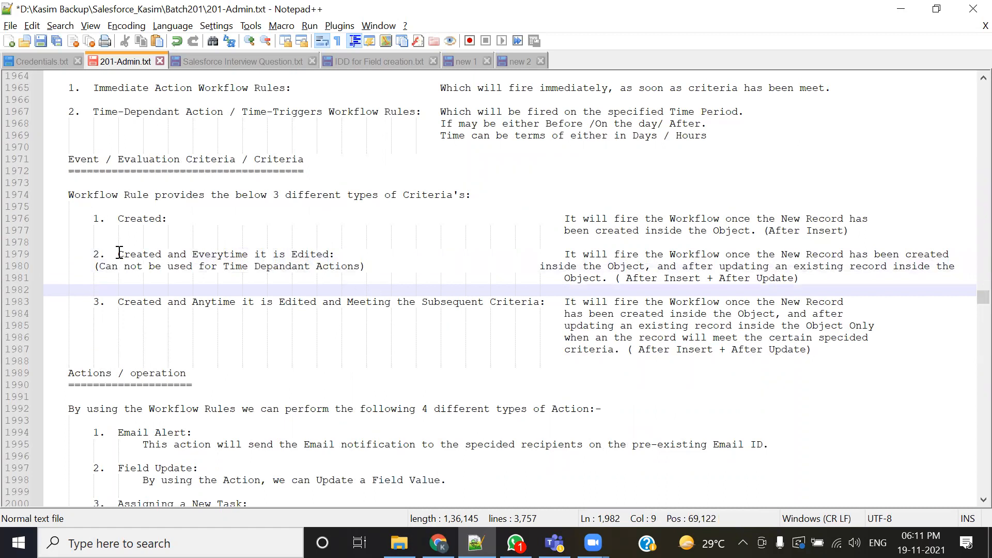
drag(119, 252, 192, 252)
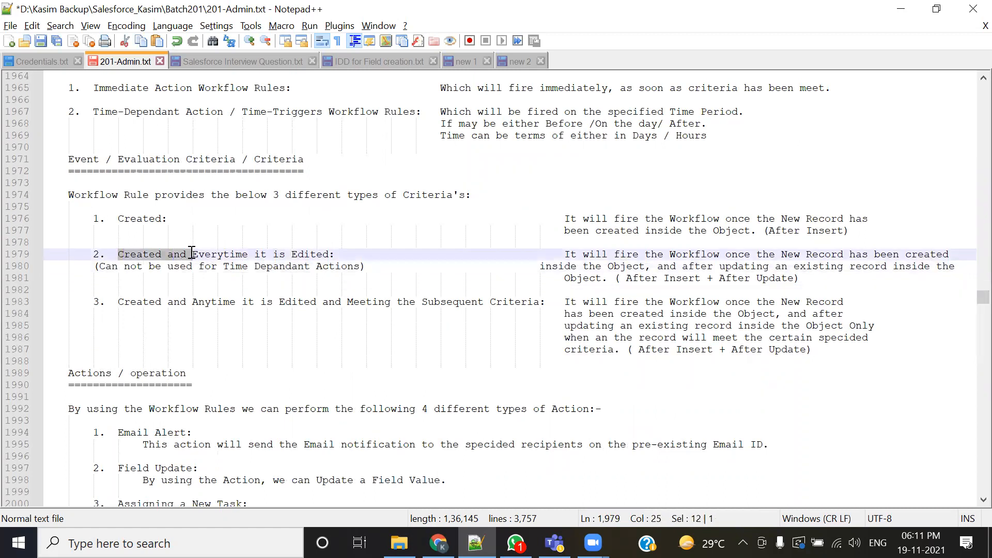
click(207, 290)
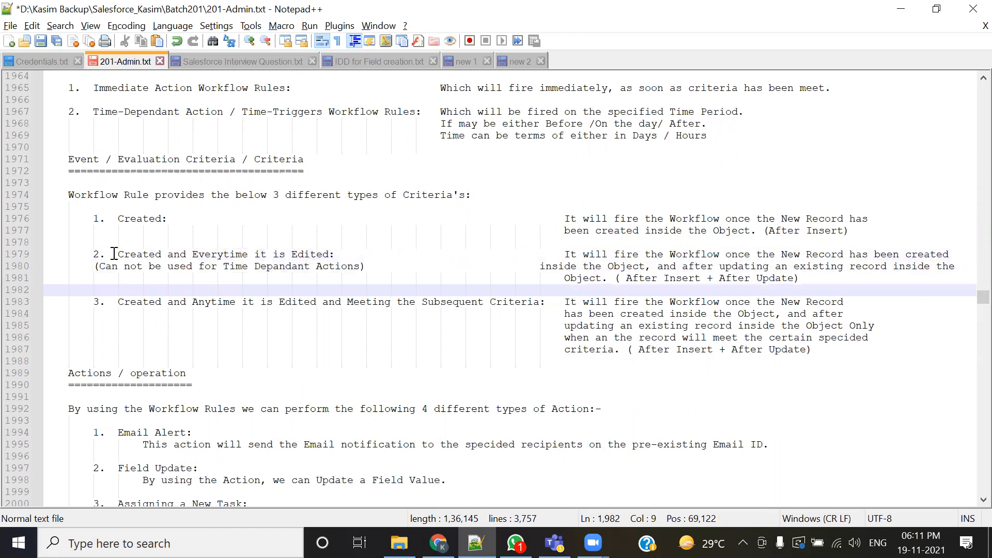
drag(114, 252, 335, 257)
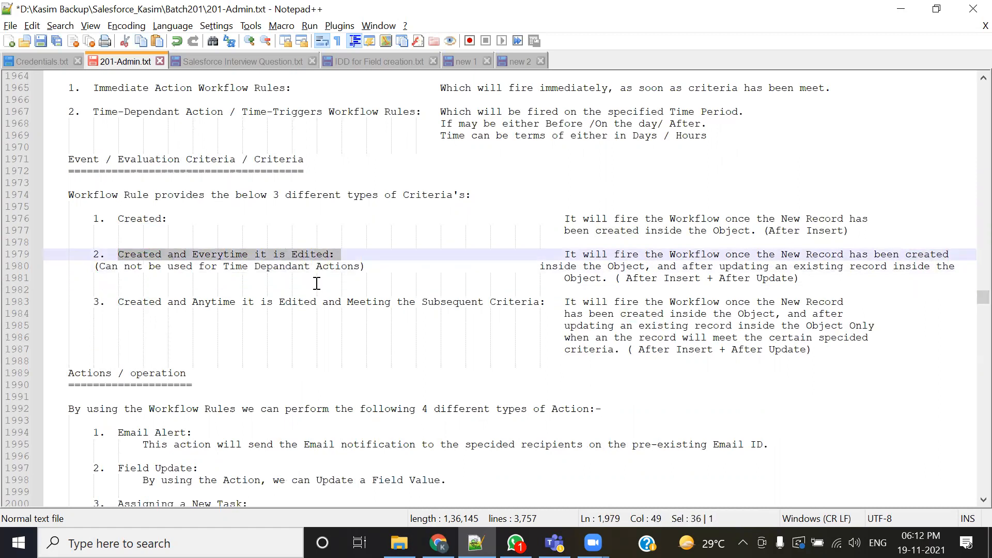
click(247, 290)
drag(116, 252, 336, 255)
drag(218, 266, 360, 266)
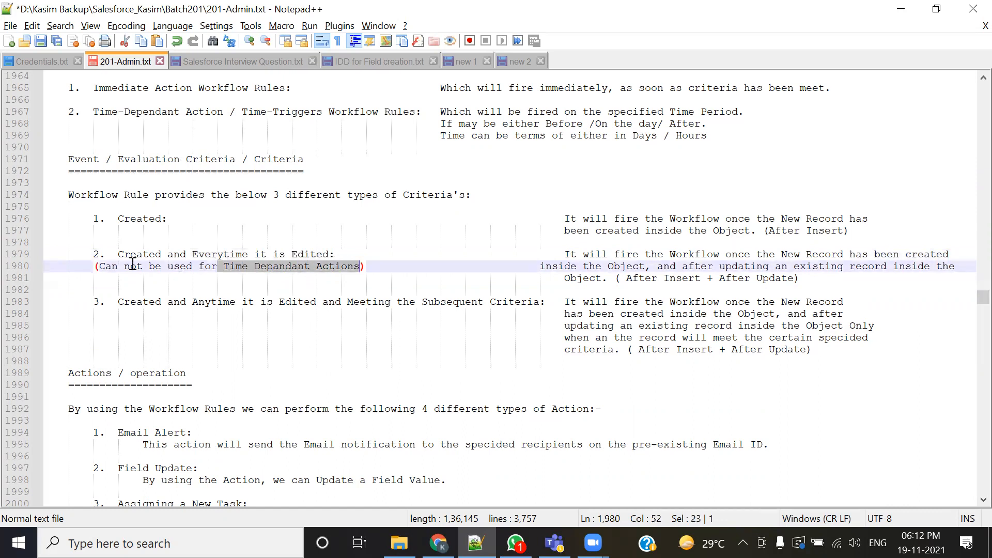
drag(118, 254, 334, 264)
click(281, 282)
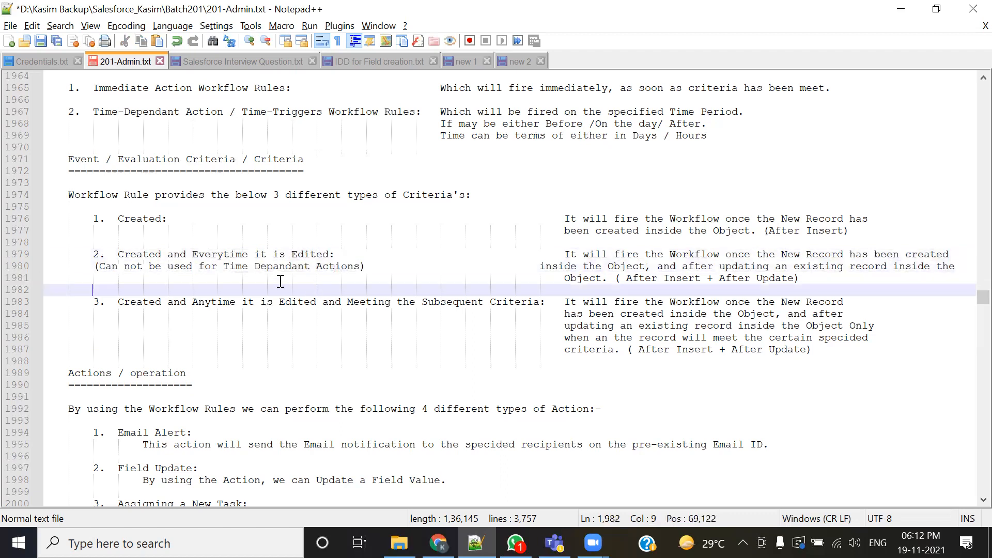
drag(224, 266, 360, 266)
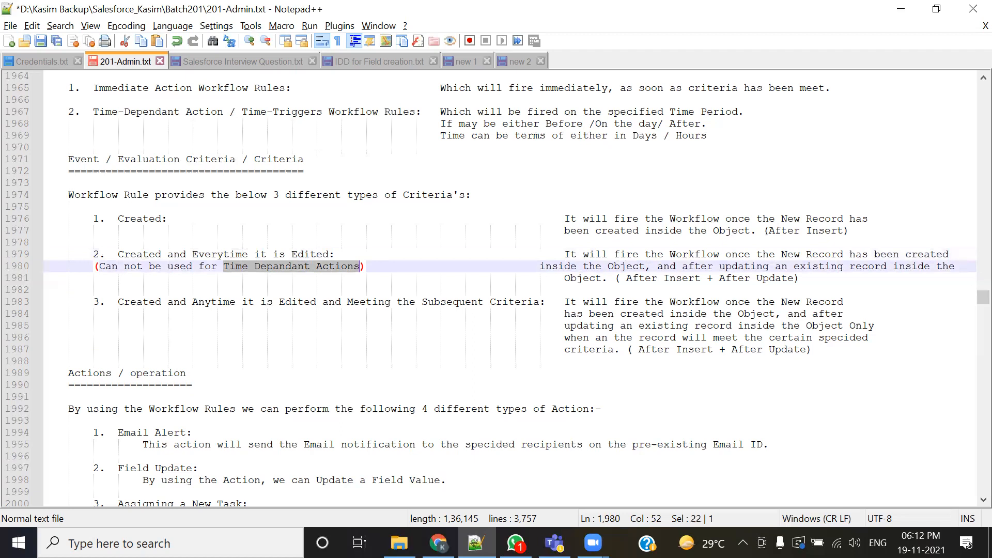
- Compare that criterion note with the queue's Record Name, Workflow Rule and Created By columns
key(alt+Tab)
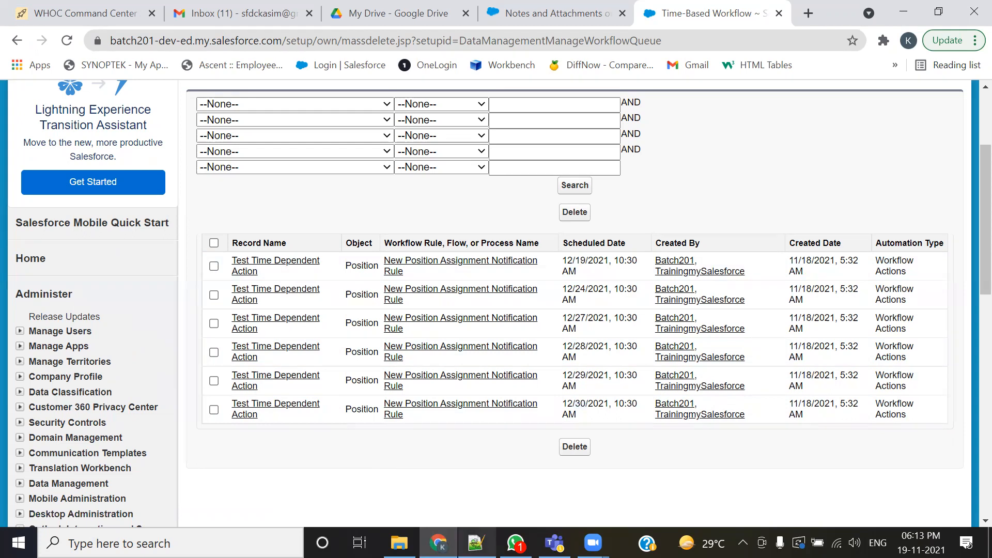
key(alt+Tab)
drag(118, 255, 338, 255)
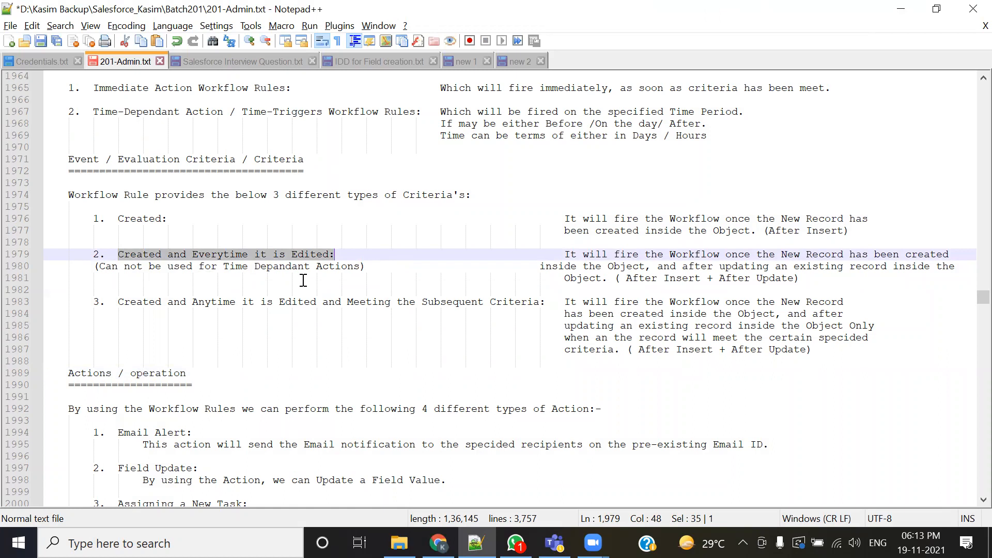
click(136, 265)
drag(117, 254, 357, 255)
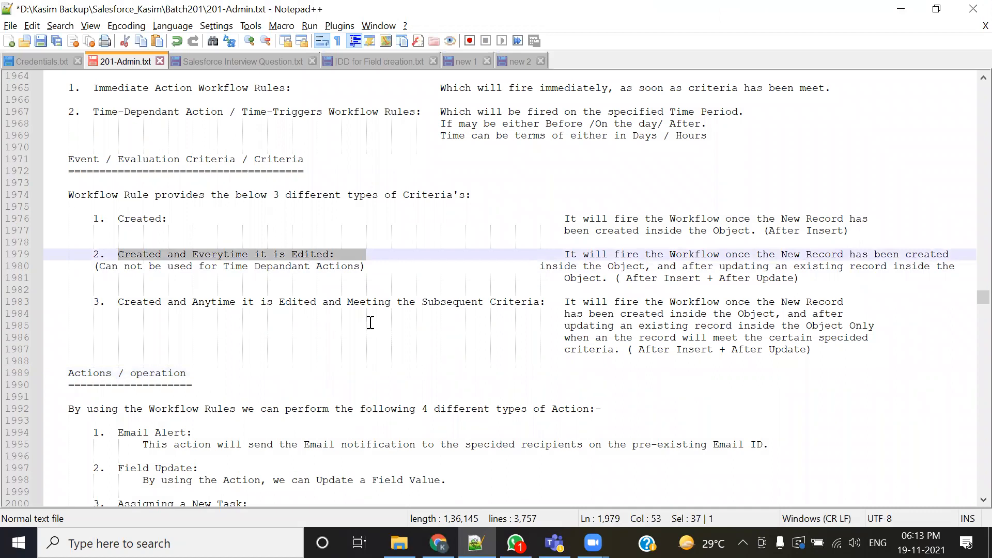
key(alt+Tab)
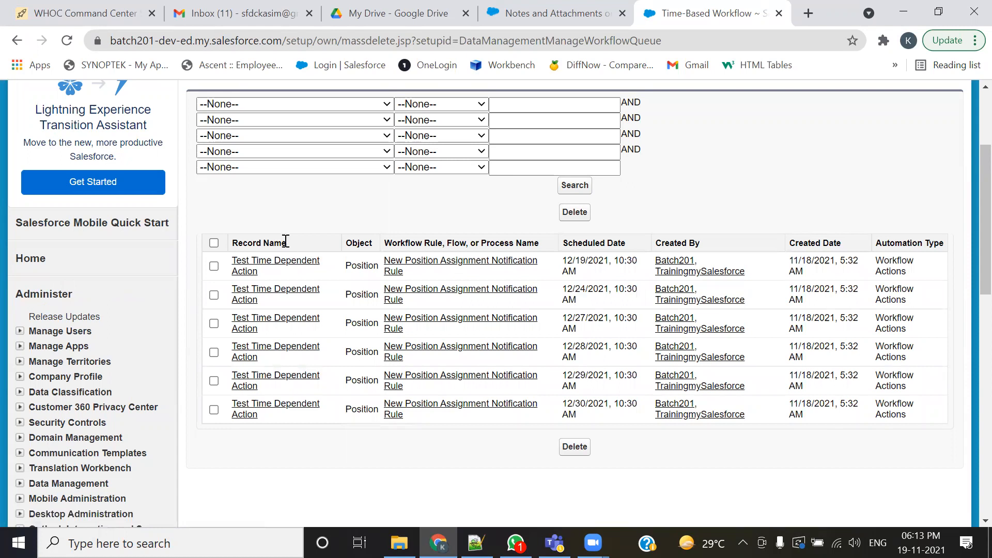
drag(286, 243, 233, 242)
drag(541, 247, 459, 258)
click(634, 248)
drag(731, 250, 649, 246)
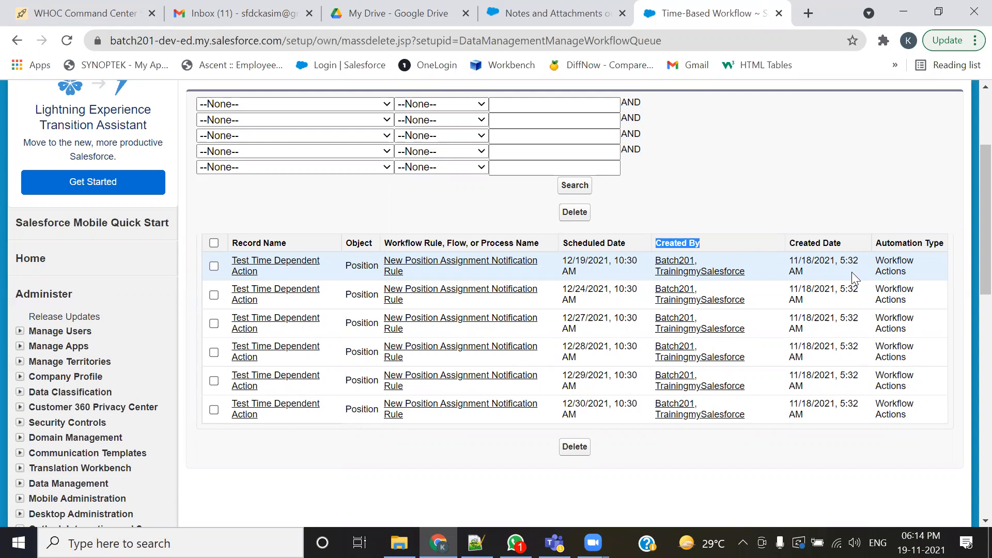
- Review the 'Created and Everytime it is Edited' note again and browse the notes down to the Cross Field Updates section
key(alt+Tab)
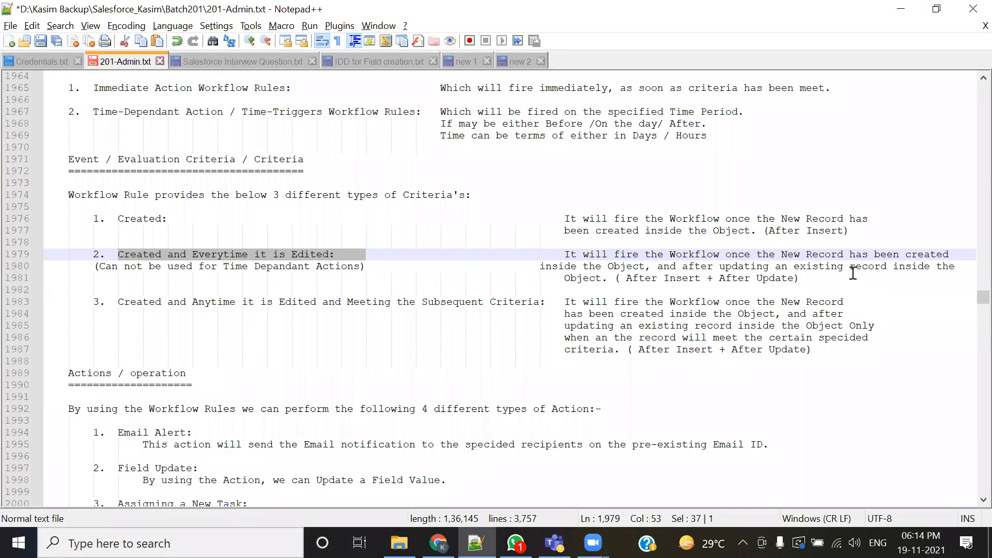
click(192, 289)
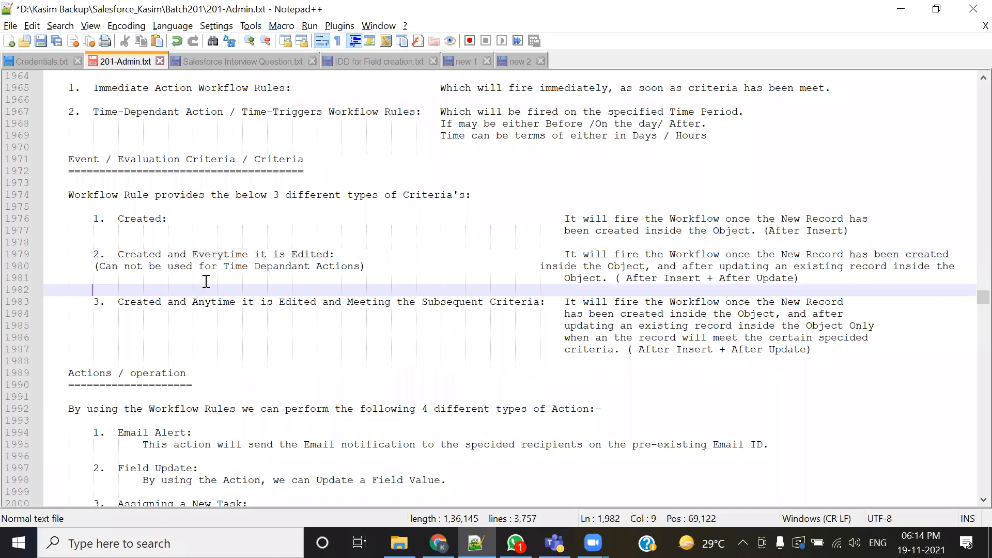
drag(219, 270, 361, 268)
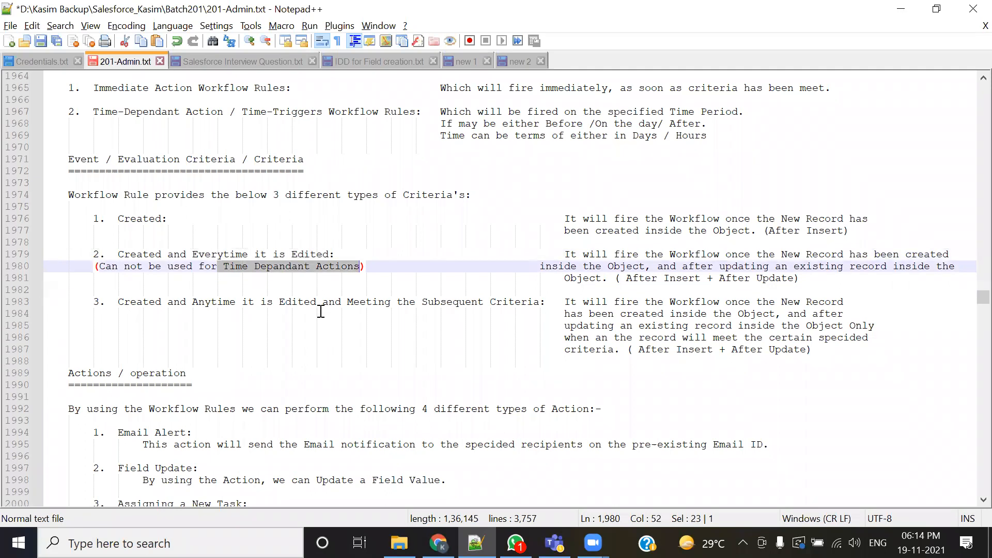
click(268, 289)
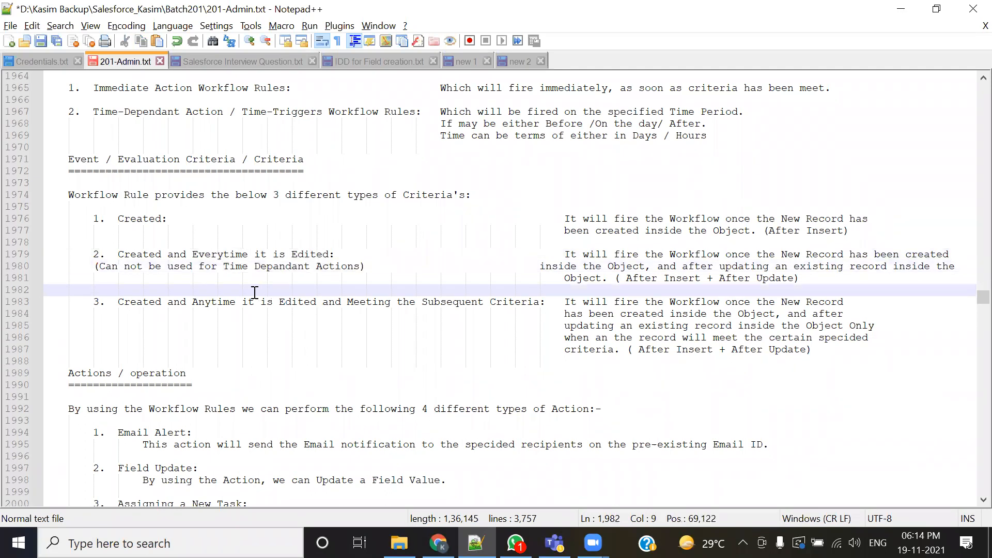
drag(118, 254, 366, 254)
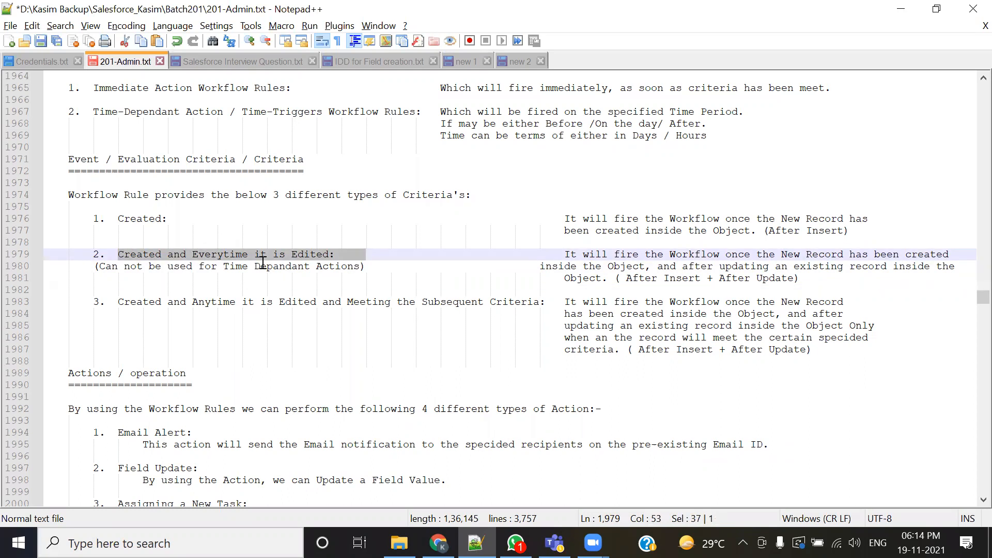
key(alt+Tab)
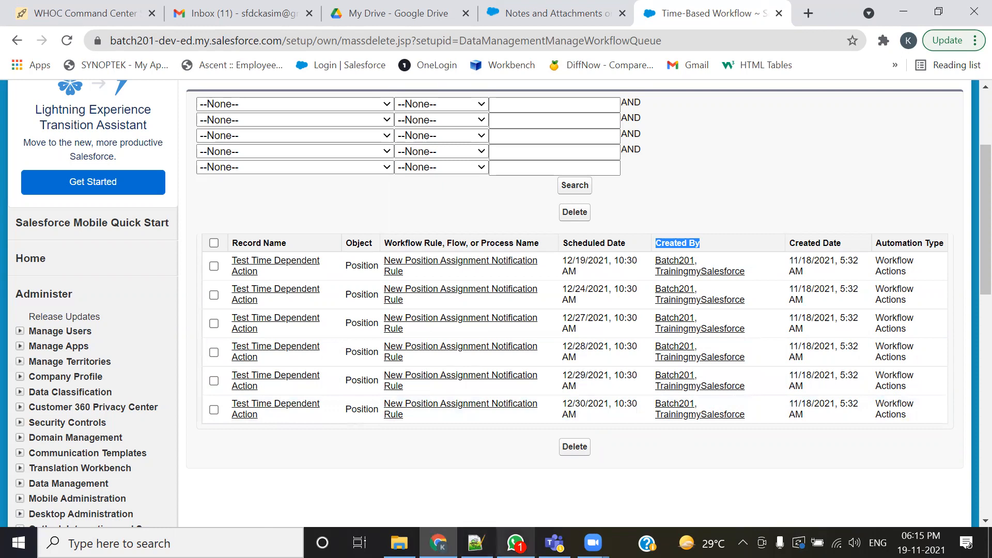
click(475, 542)
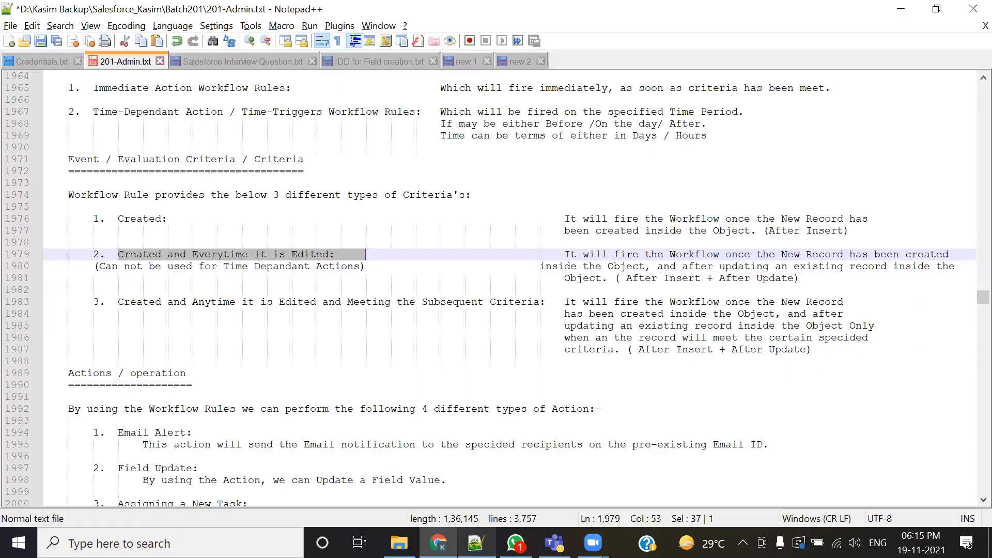
click(339, 316)
scroll(339, 316, down, 20)
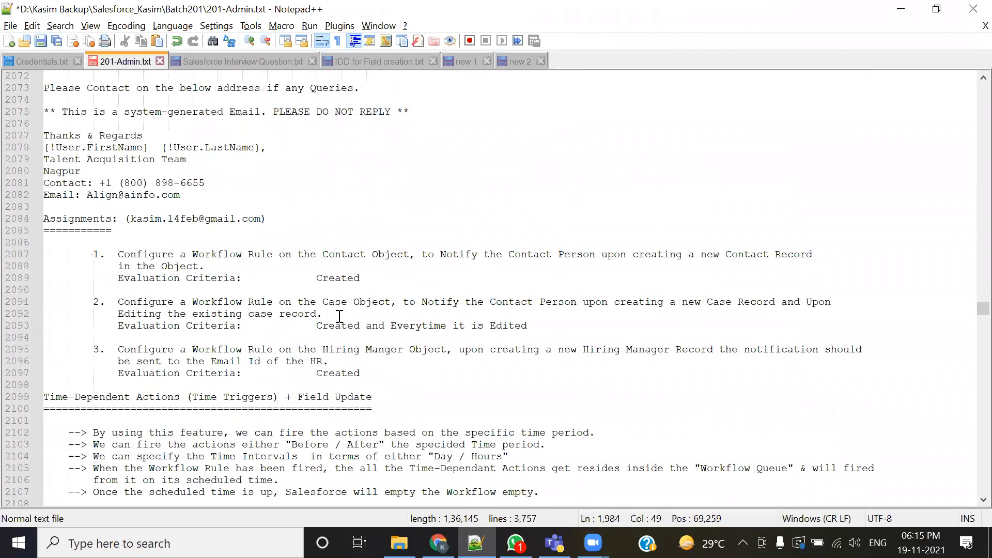
scroll(339, 316, down, 20)
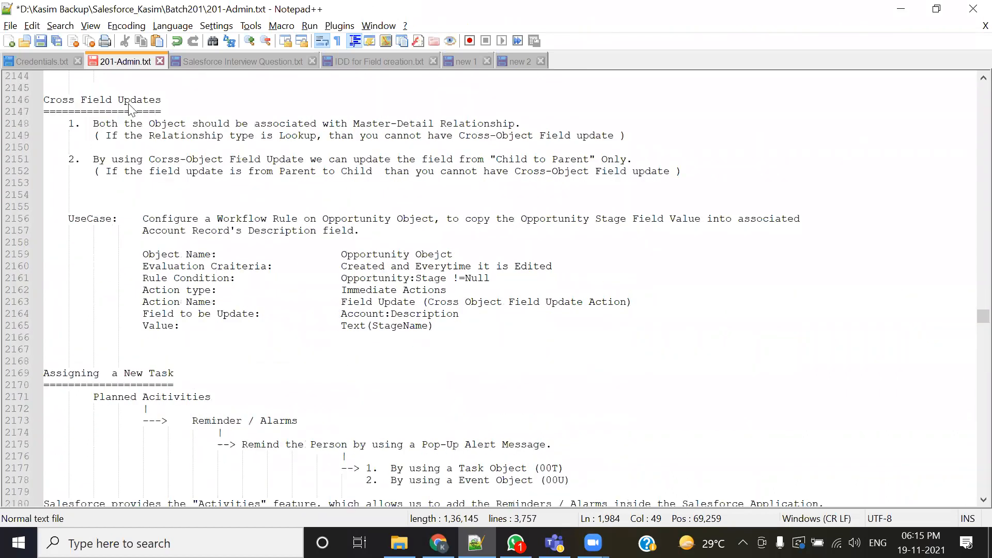
- Open the 'Cross Object Field Update' diagram from the Batch101 folder in Paint
key(alt+Tab)
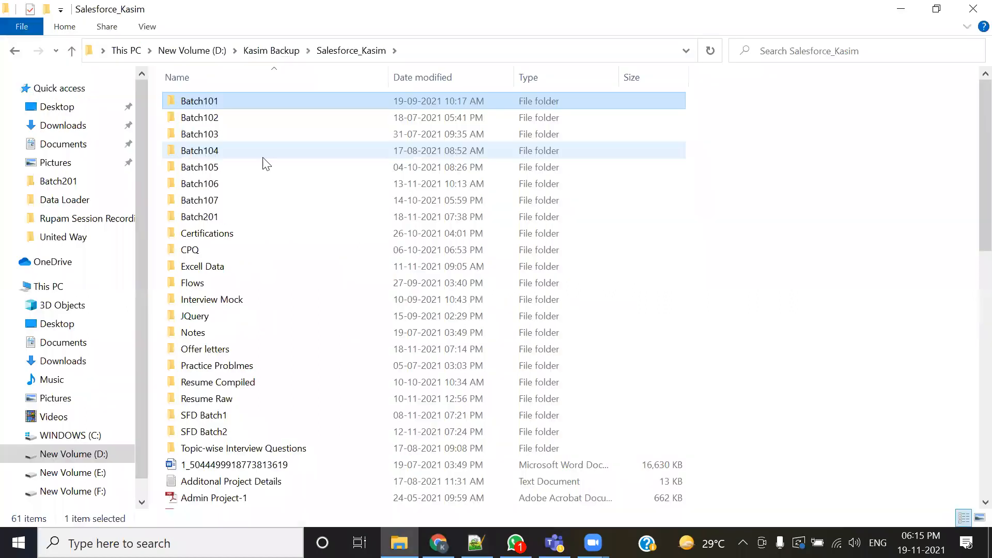
double_click(236, 105)
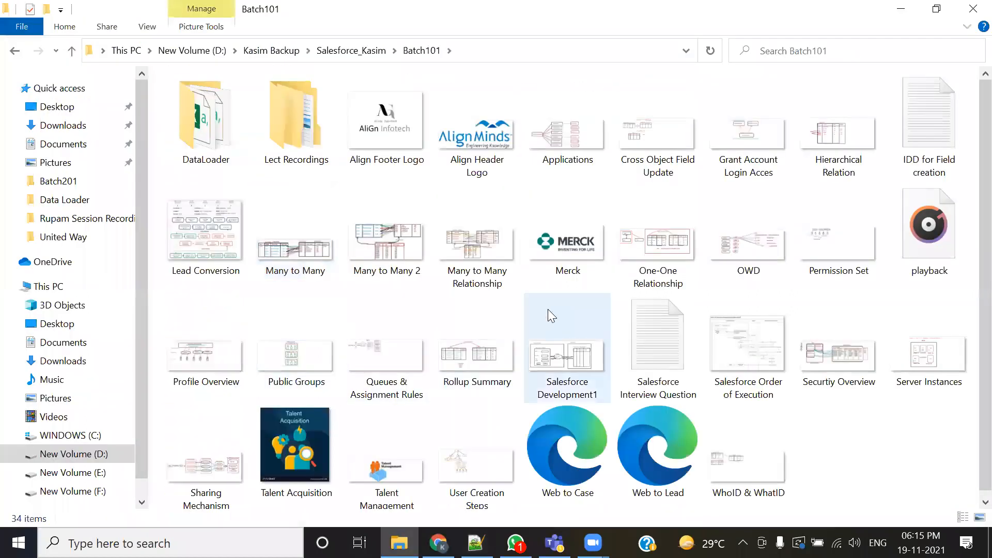
double_click(661, 137)
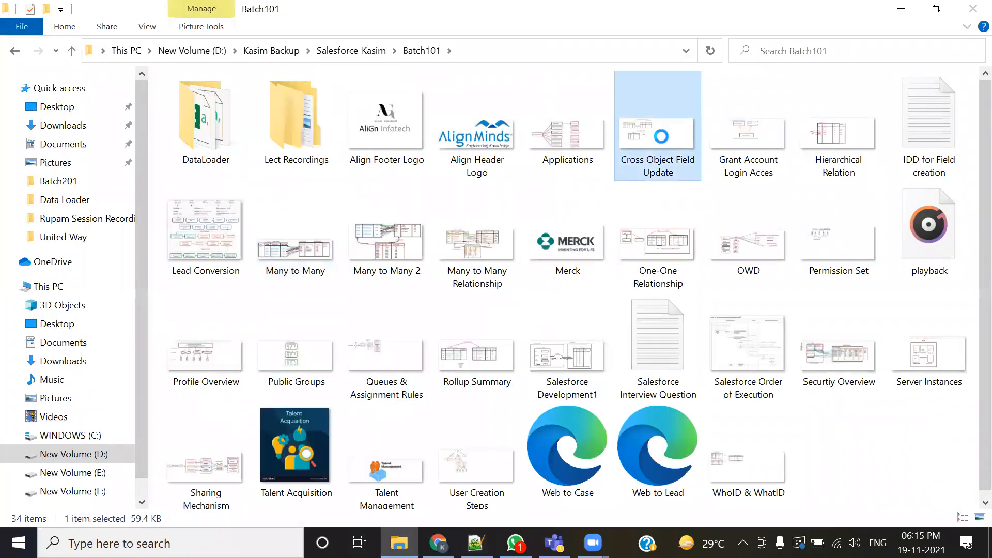
right_click(662, 137)
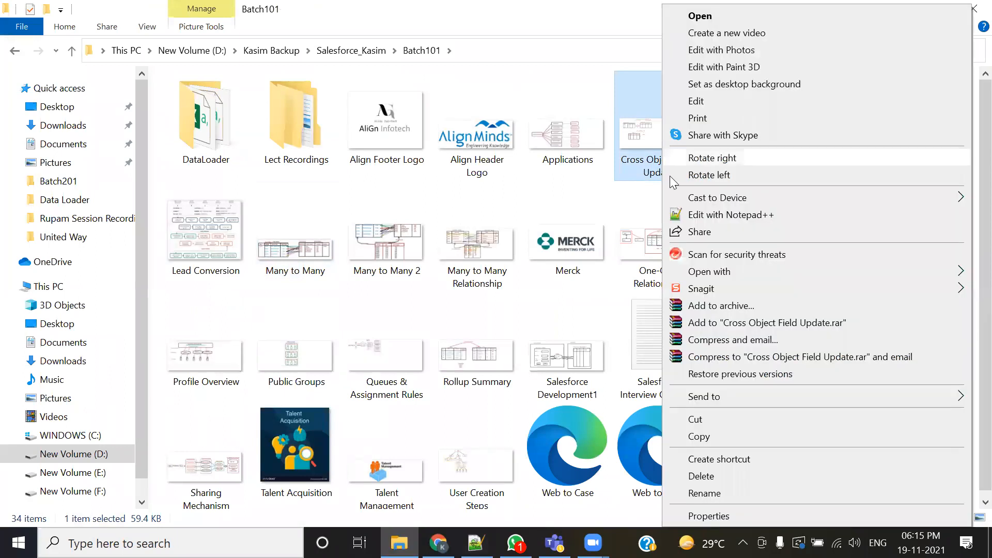
mouse_move(685, 273)
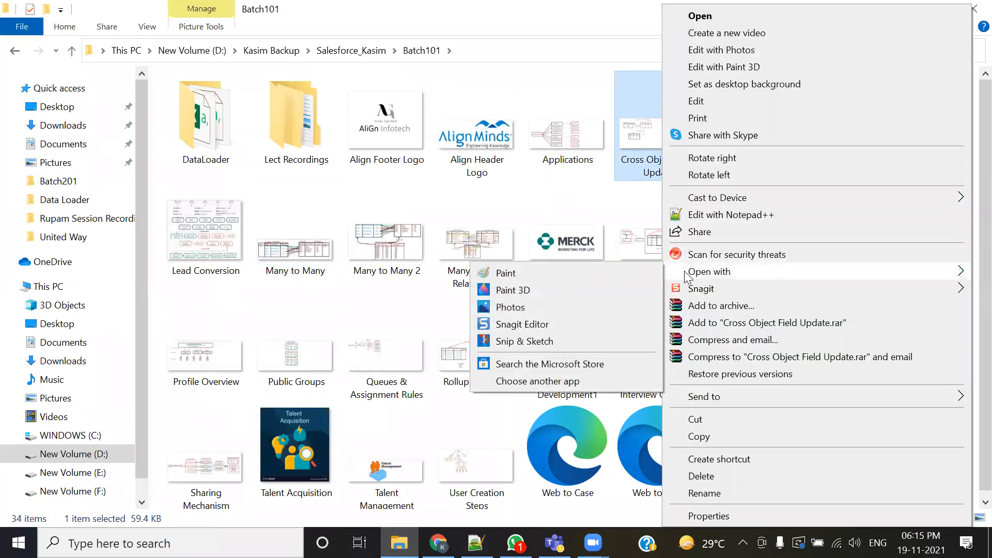
click(607, 272)
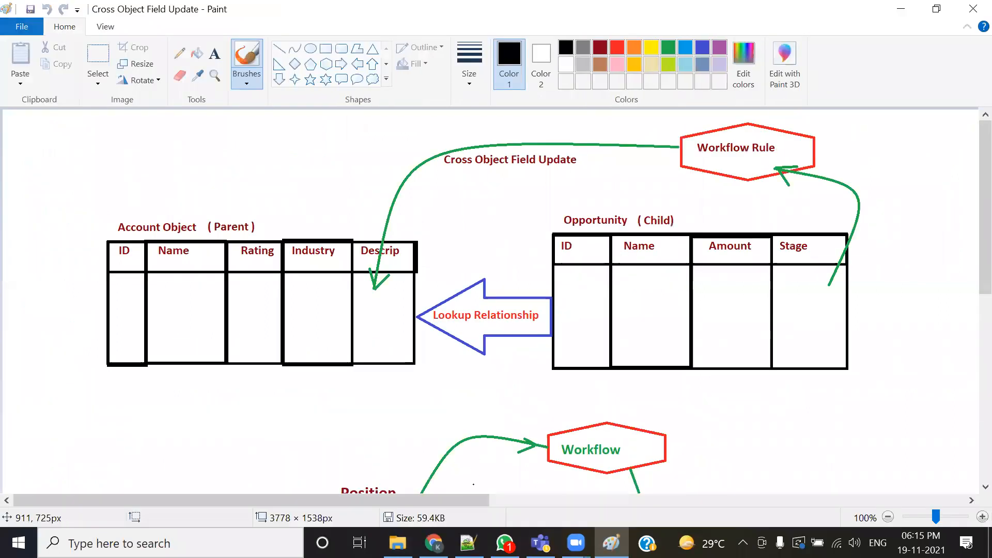
- Glance at the Time-Based Workflow queue, then return to the training notes
mouse_move(434, 543)
click(444, 508)
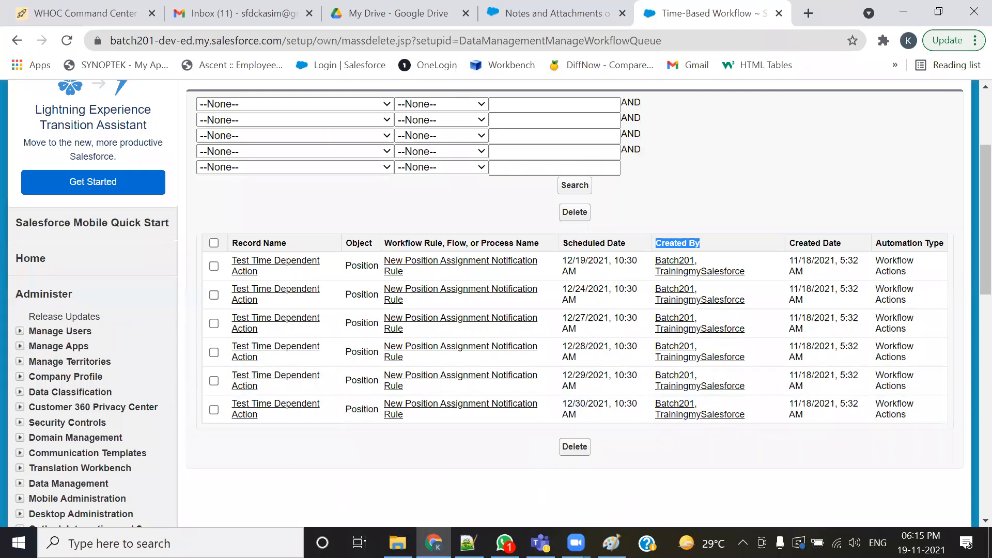
key(alt+Tab)
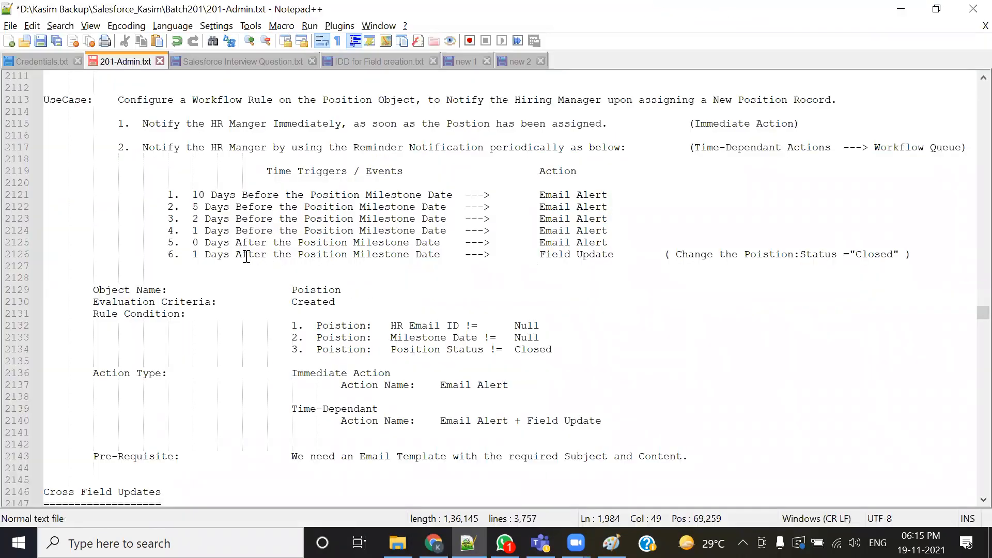
- Highlight the sixth time trigger and its Field Update action and the Position references in the Position use case notes
drag(182, 254, 626, 253)
click(551, 265)
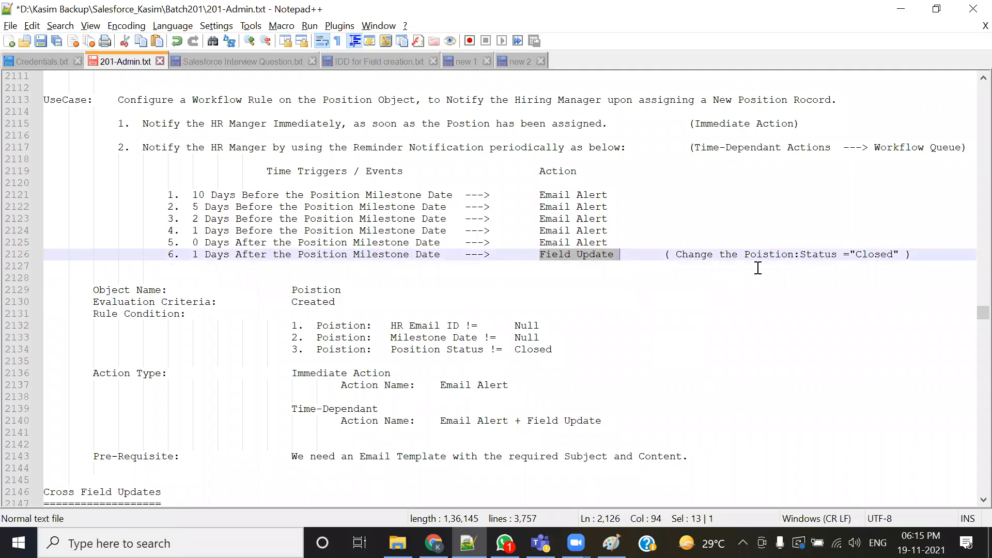
drag(744, 254, 775, 254)
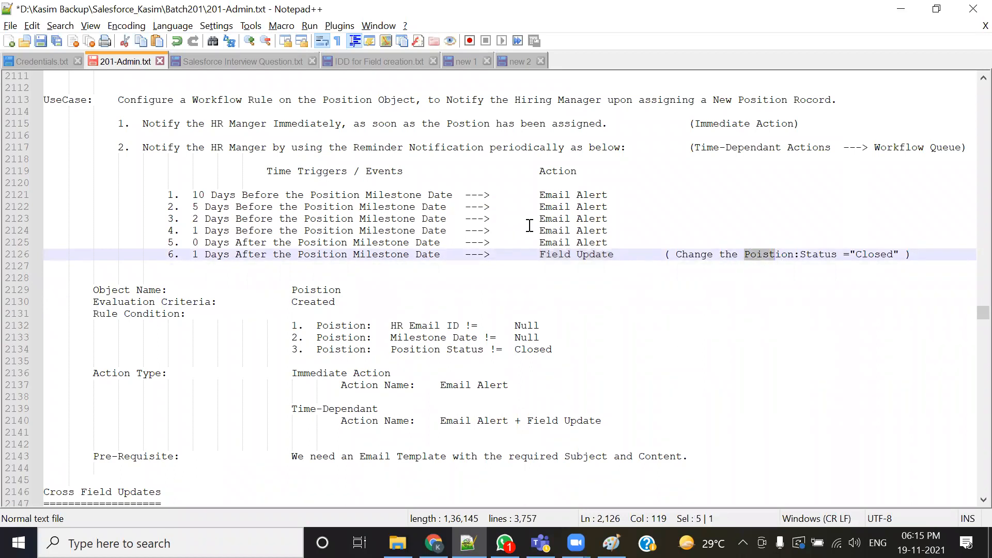
double_click(346, 99)
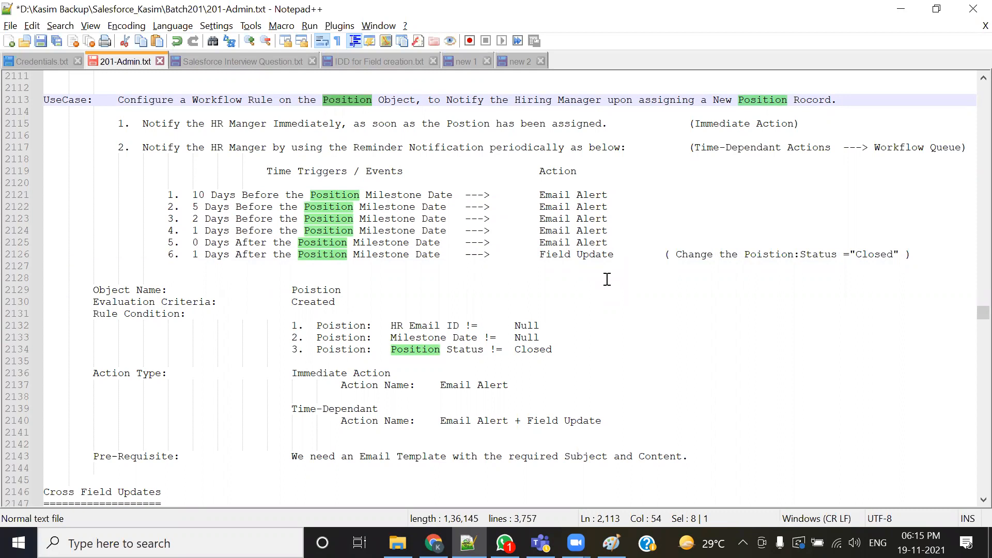
click(603, 301)
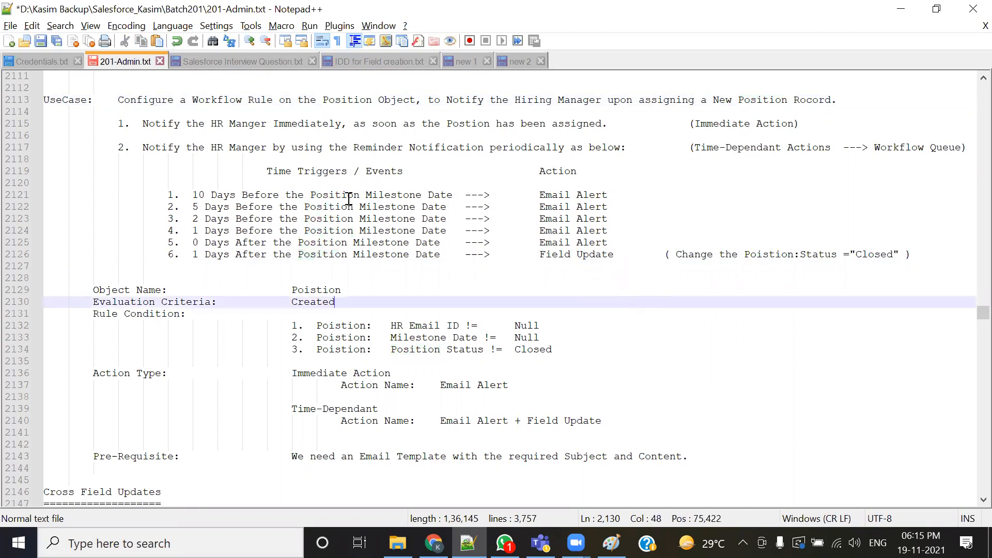
- Highlight the Field Update action and the 'Poistion:Status =
double_click(353, 101)
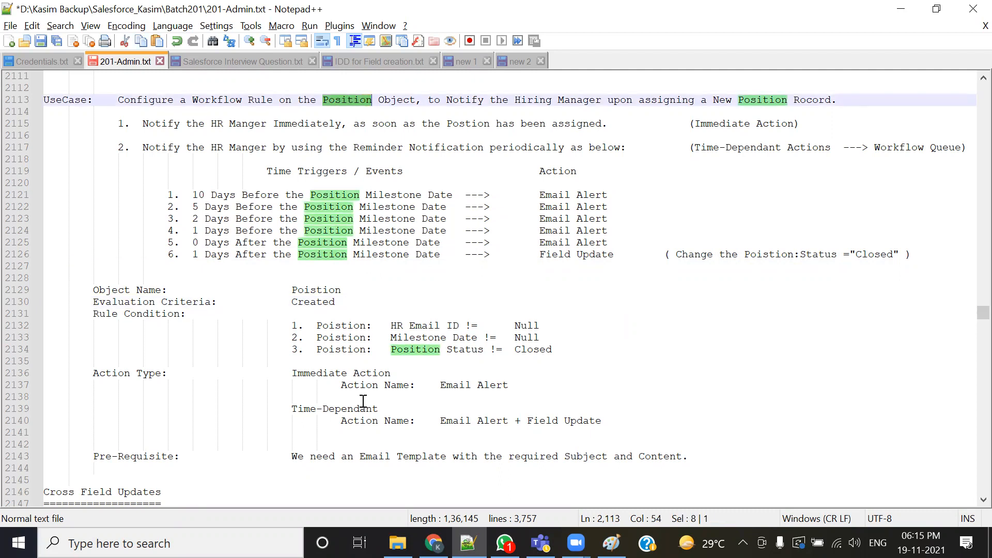
click(567, 301)
drag(539, 254, 613, 256)
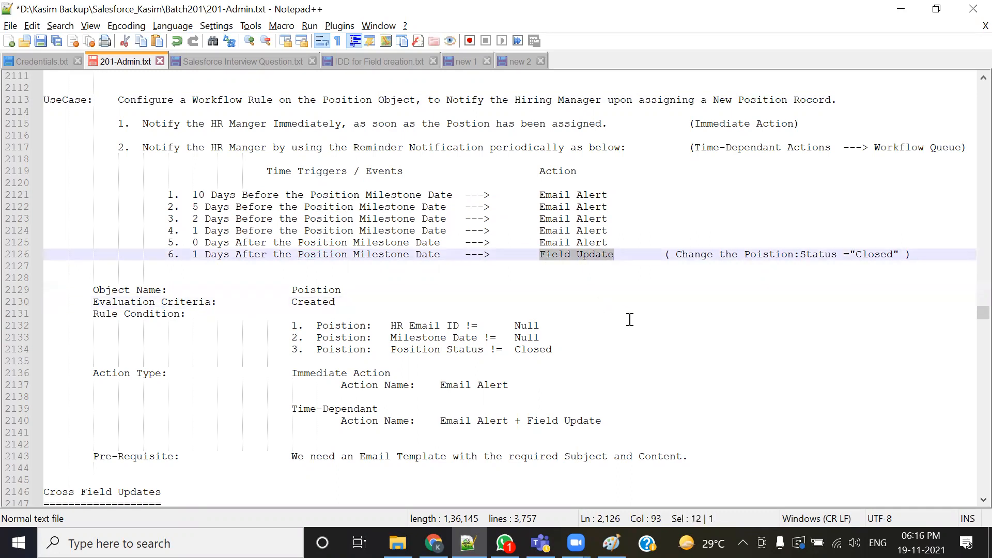
double_click(772, 254)
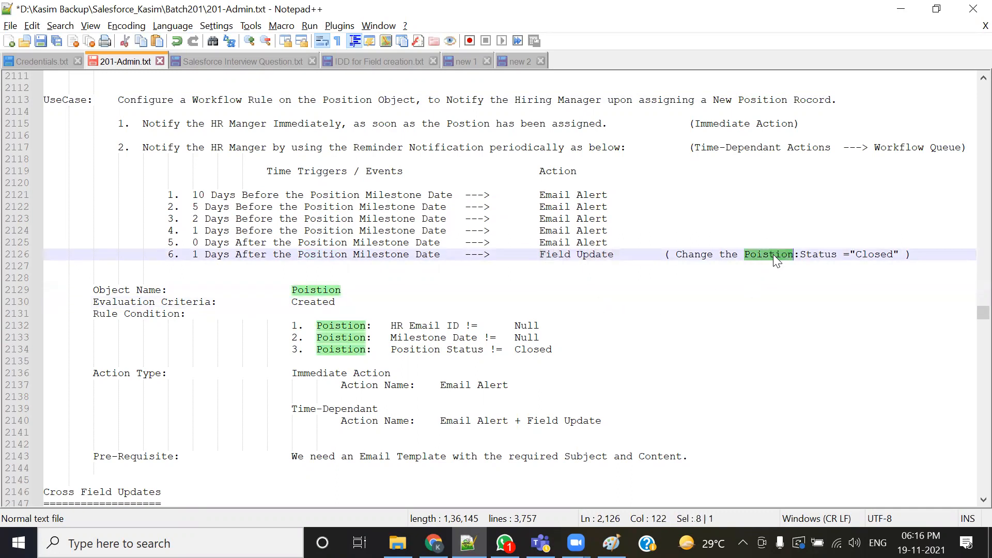
double_click(816, 254)
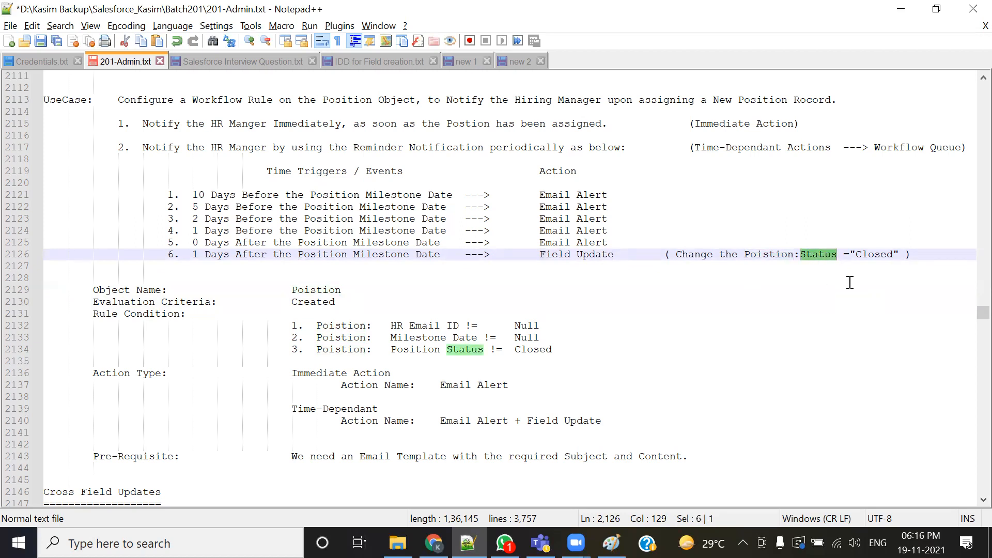
double_click(873, 255)
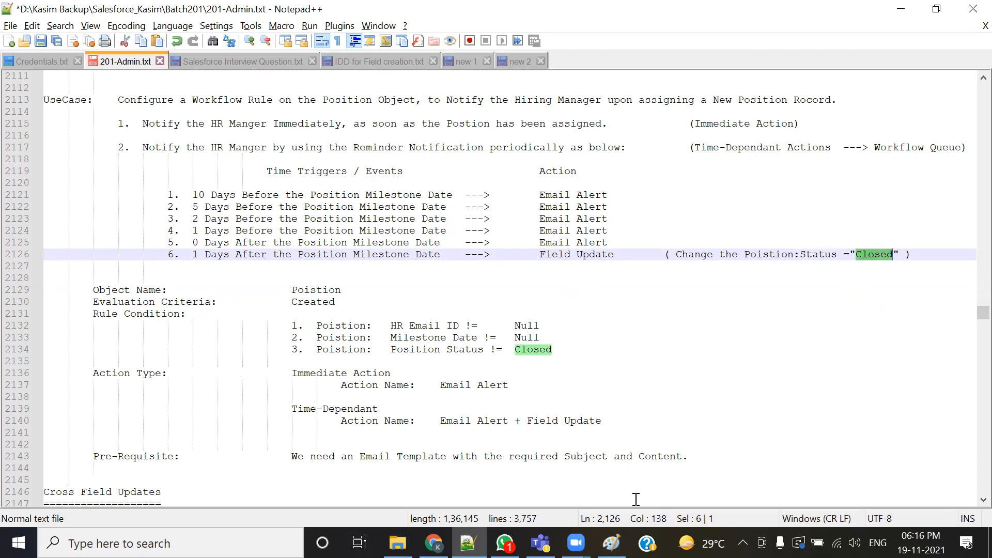
- In the Position diagram, circle the Position, Field Update and Status labels and draw an arrow from Status toward Location
click(611, 542)
scroll(692, 336, down, 5)
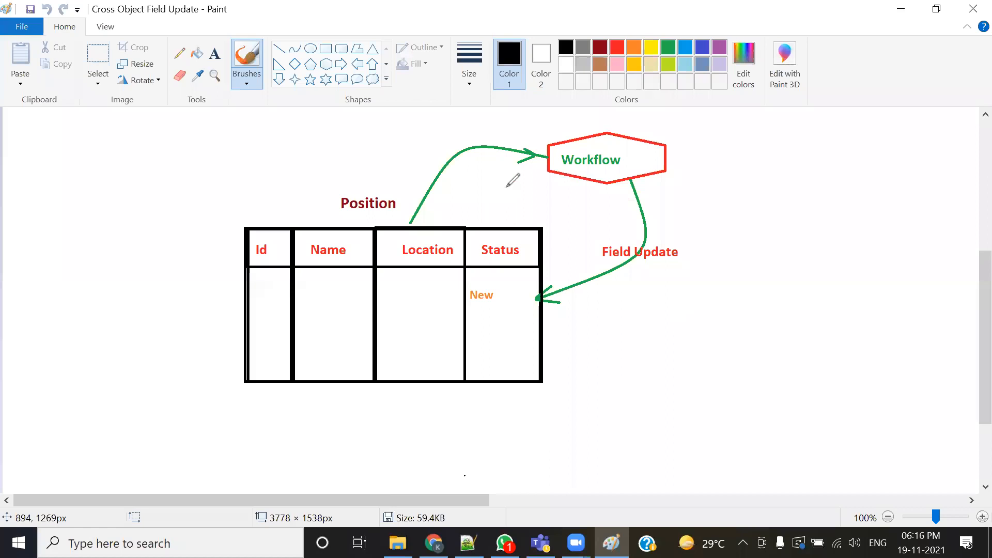
mouse_move(408, 209)
mouse_down()
mouse_move(379, 180)
mouse_move(326, 190)
mouse_move(351, 214)
mouse_move(331, 214)
mouse_up()
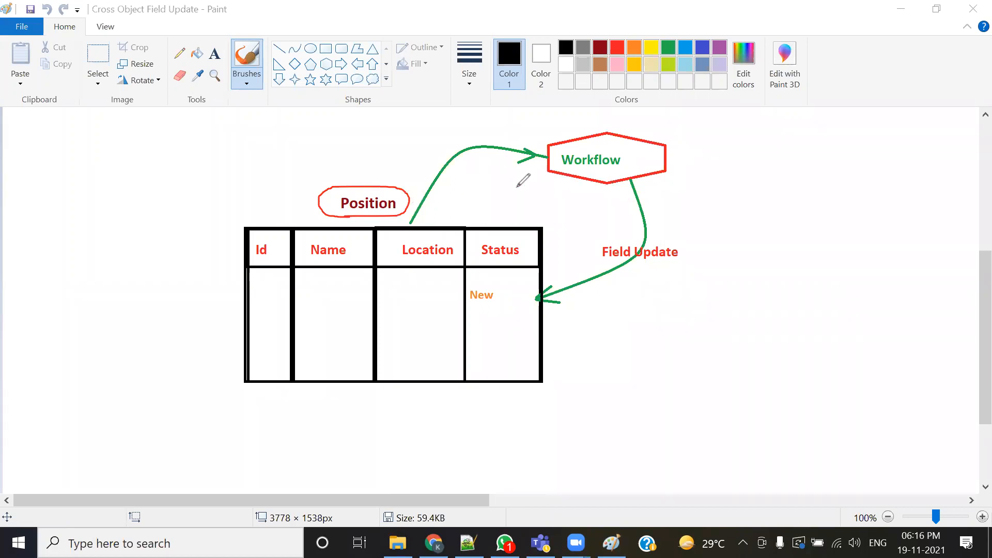
mouse_move(598, 267)
mouse_down()
mouse_move(685, 269)
mouse_move(617, 227)
mouse_move(579, 272)
mouse_up()
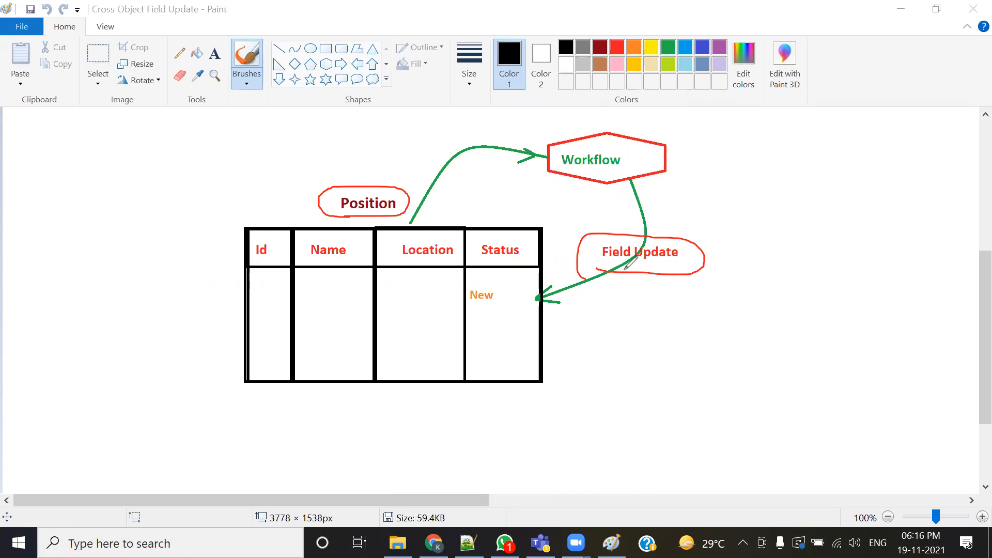
mouse_move(486, 261)
mouse_down()
mouse_move(535, 251)
mouse_move(522, 237)
mouse_move(479, 260)
mouse_up()
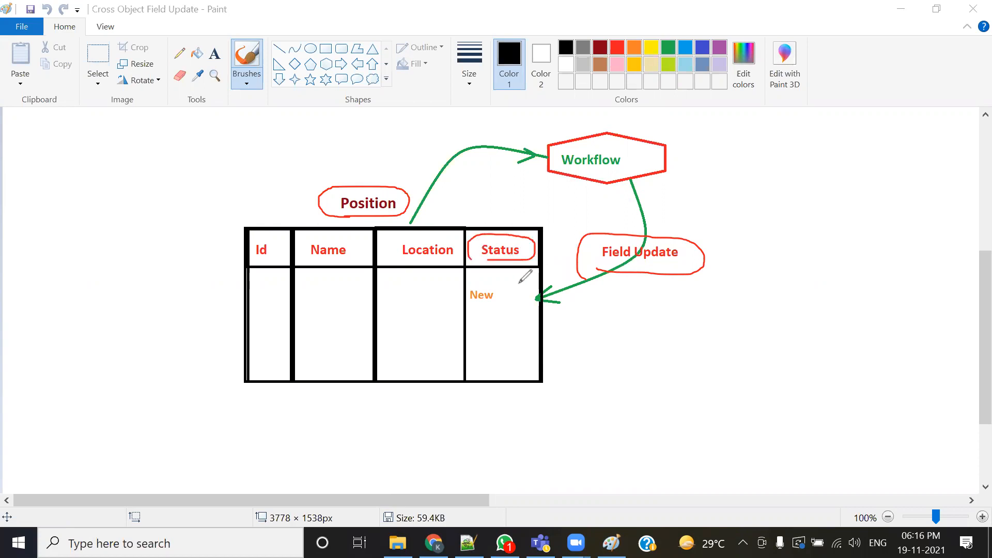
mouse_move(529, 247)
mouse_down()
mouse_move(529, 236)
mouse_move(444, 205)
mouse_move(464, 200)
mouse_up()
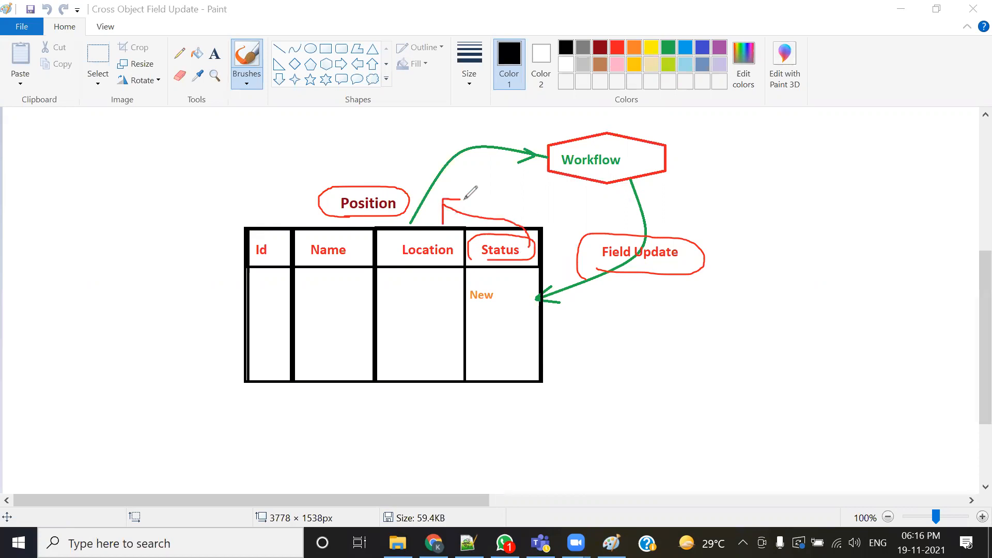
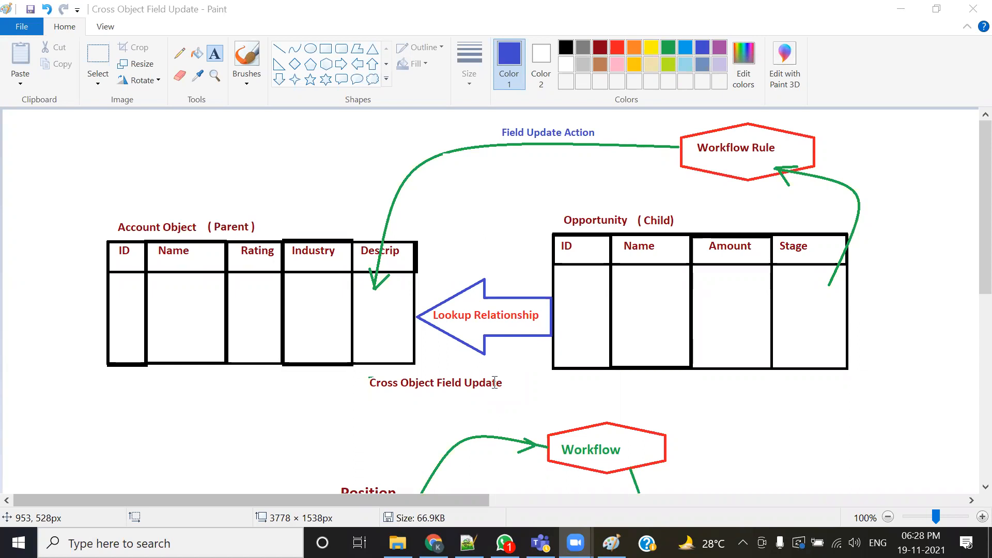
- Switch to the training notes and highlight the use case's workflow rule, Object, Stage Field and Description terms under Cross Field Updates
click(495, 383)
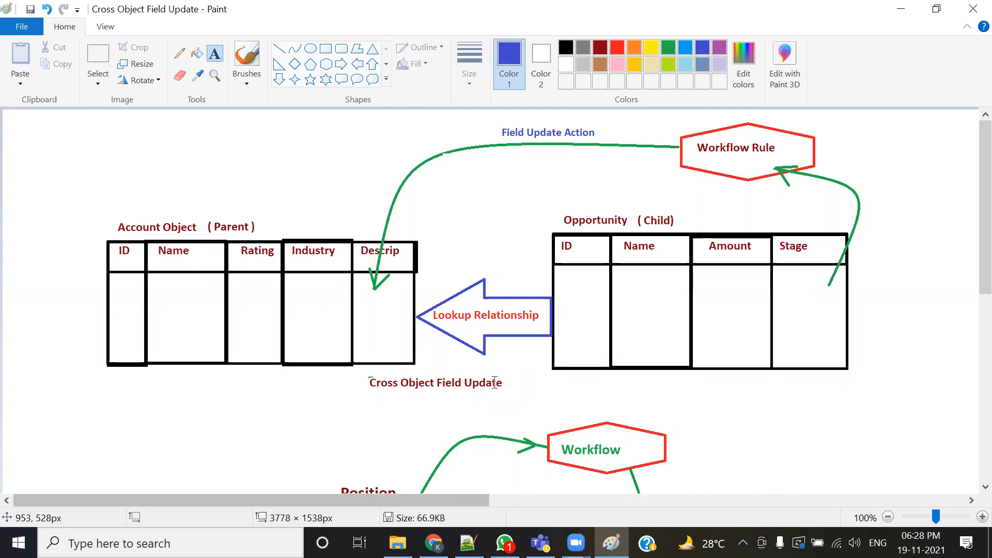
key(alt+Tab)
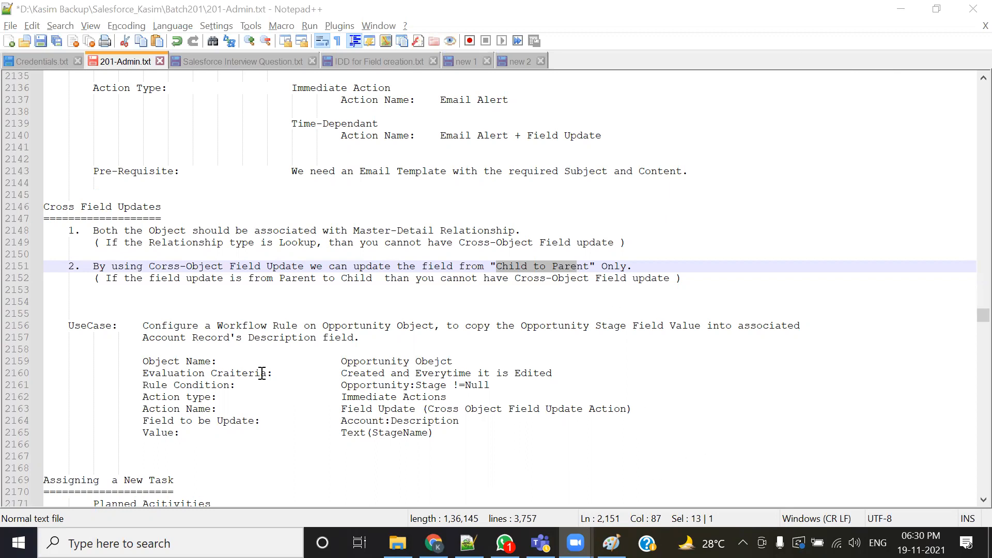
scroll(262, 373, down, 1)
click(283, 339)
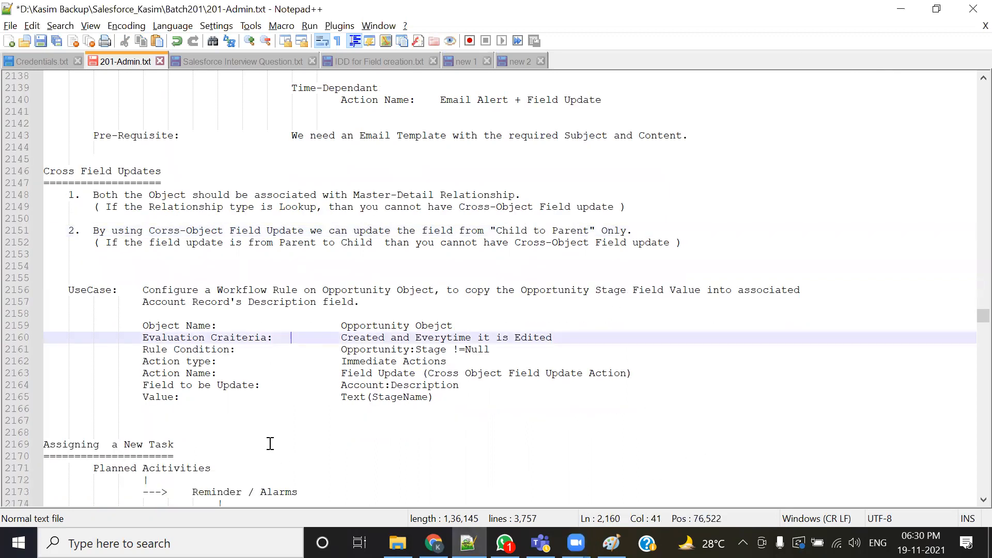
drag(145, 290, 329, 290)
double_click(415, 290)
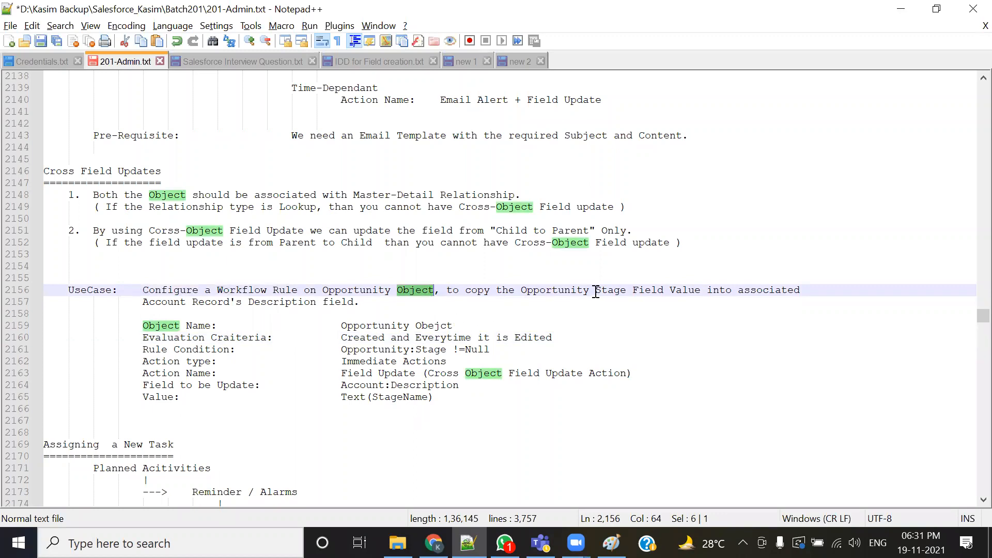
drag(594, 291, 664, 290)
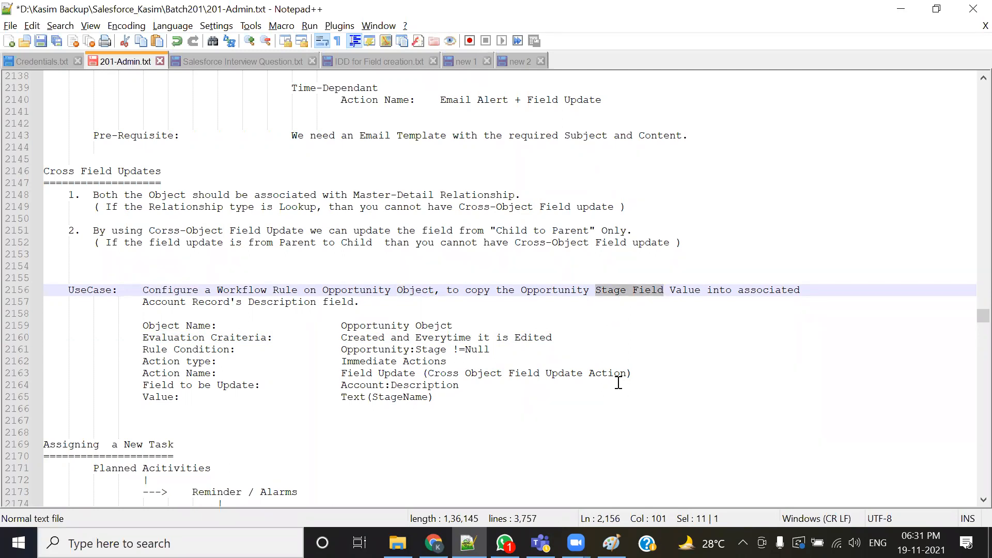
drag(452, 290, 665, 294)
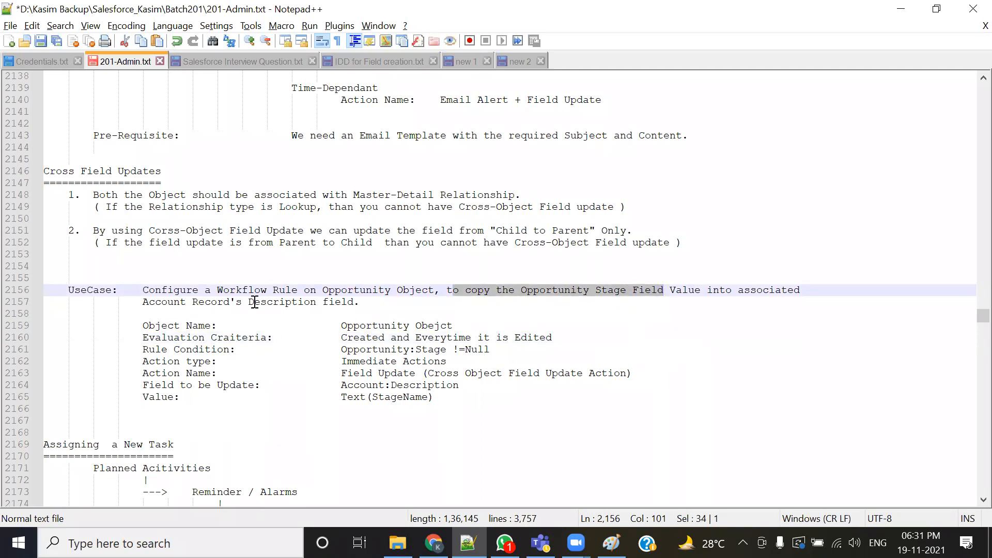
double_click(275, 301)
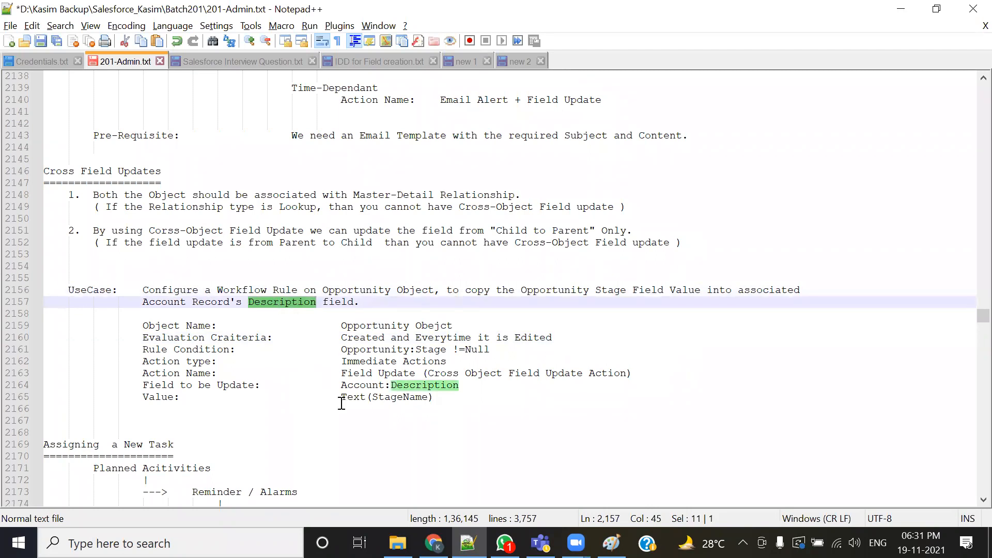
- Return to Salesforce, open a new Opportunity form and review the Stage picklist values without saving
click(433, 543)
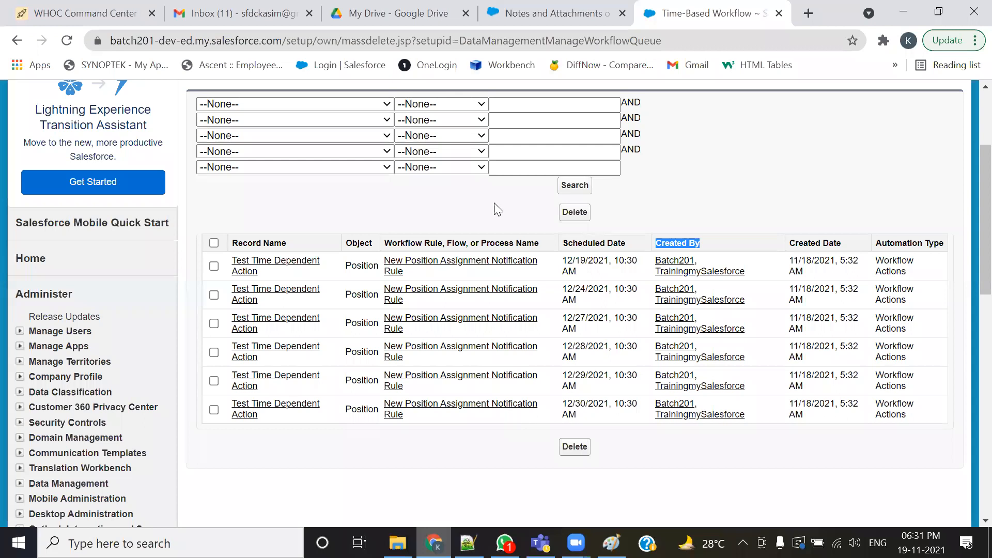
scroll(494, 209, up, 3)
click(303, 149)
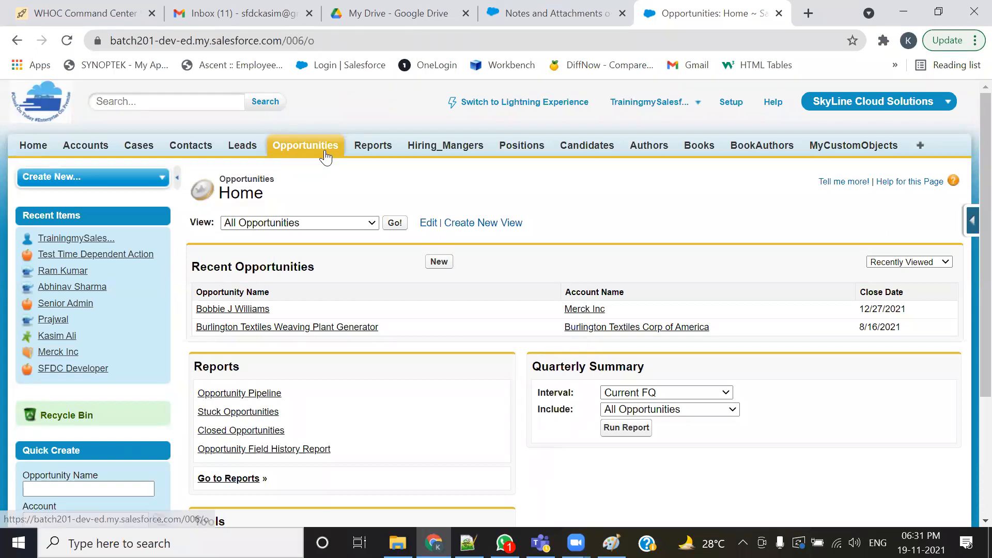
click(431, 264)
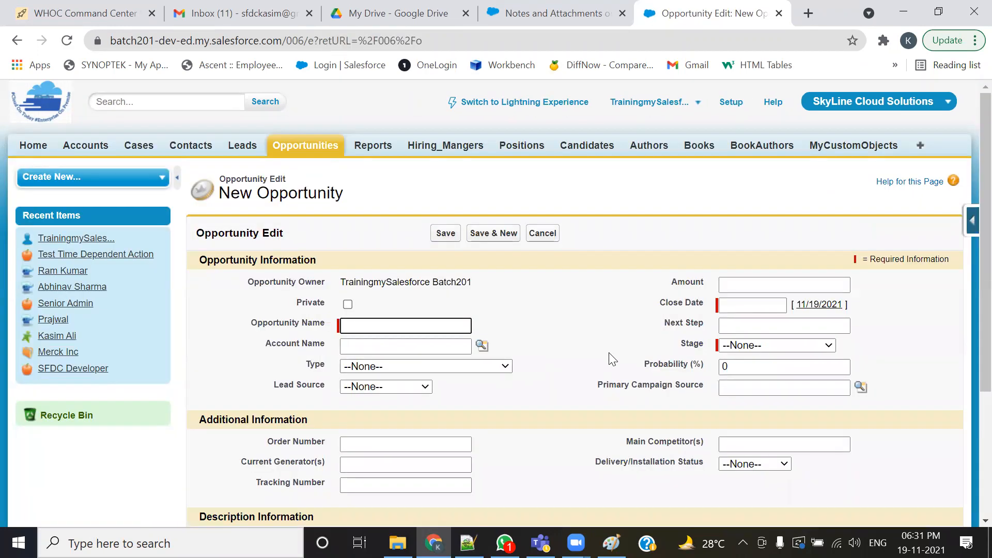
double_click(688, 345)
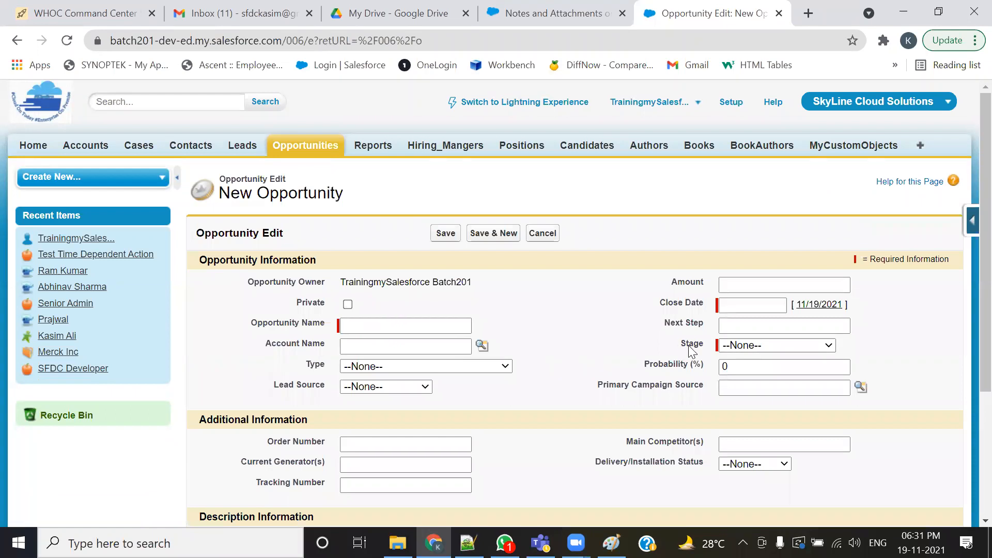
click(766, 337)
click(776, 346)
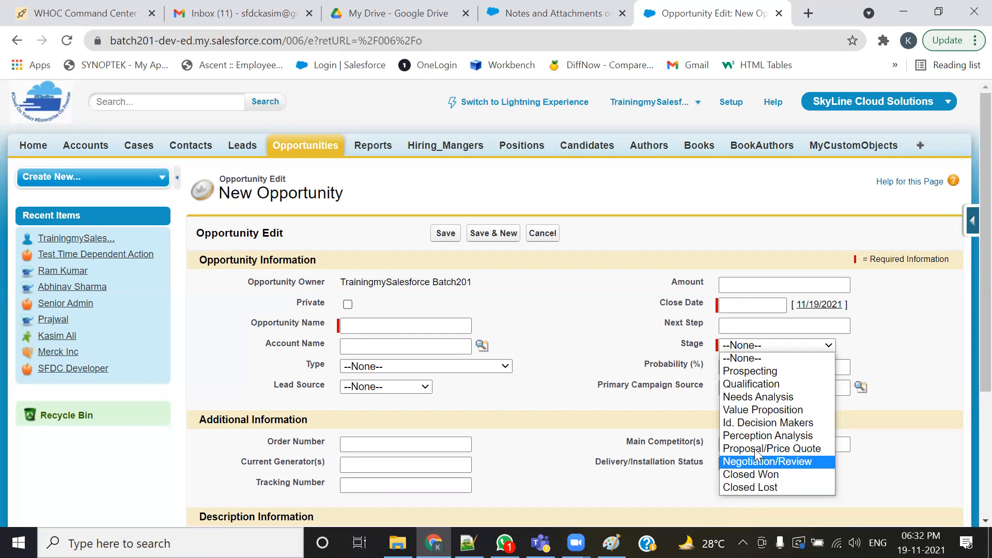
click(642, 335)
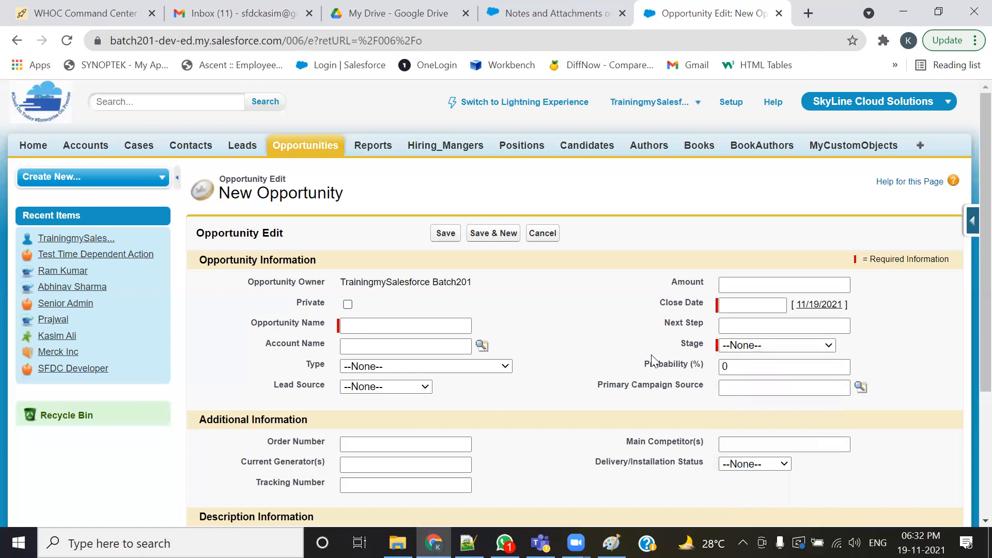
- Open the Merck Inc account and review its Account Name and the Stage of its related opportunity
click(81, 147)
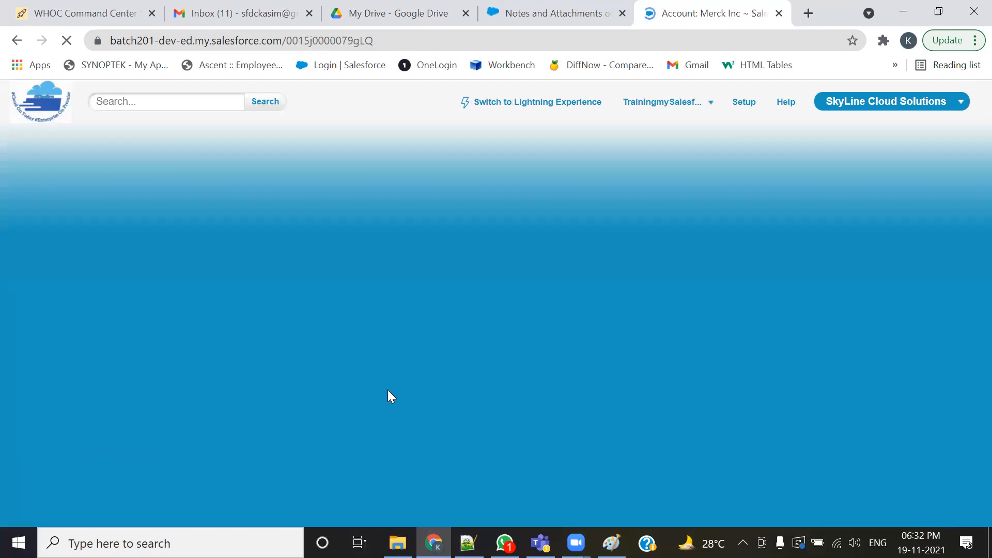
scroll(391, 387, down, 7)
scroll(390, 384, down, 3)
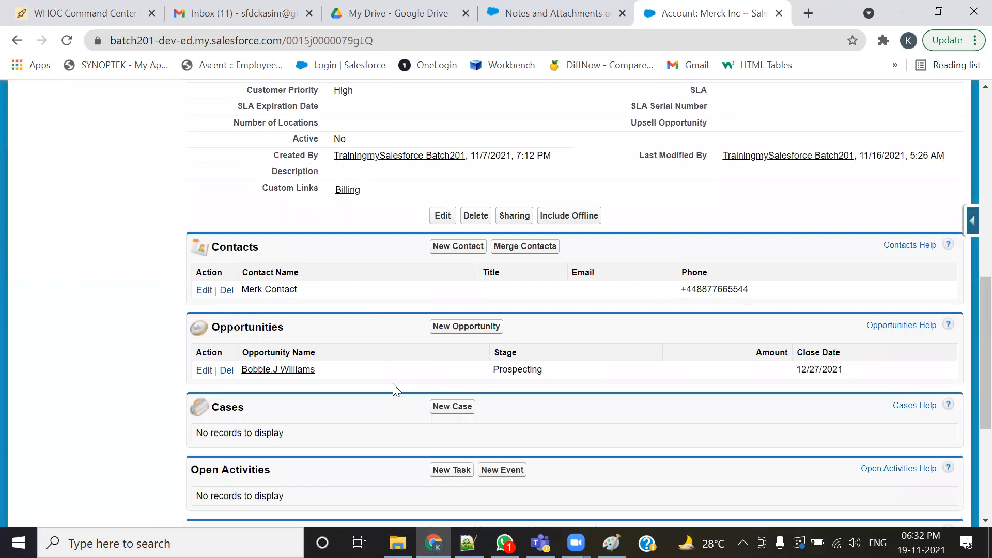
scroll(393, 388, up, 5)
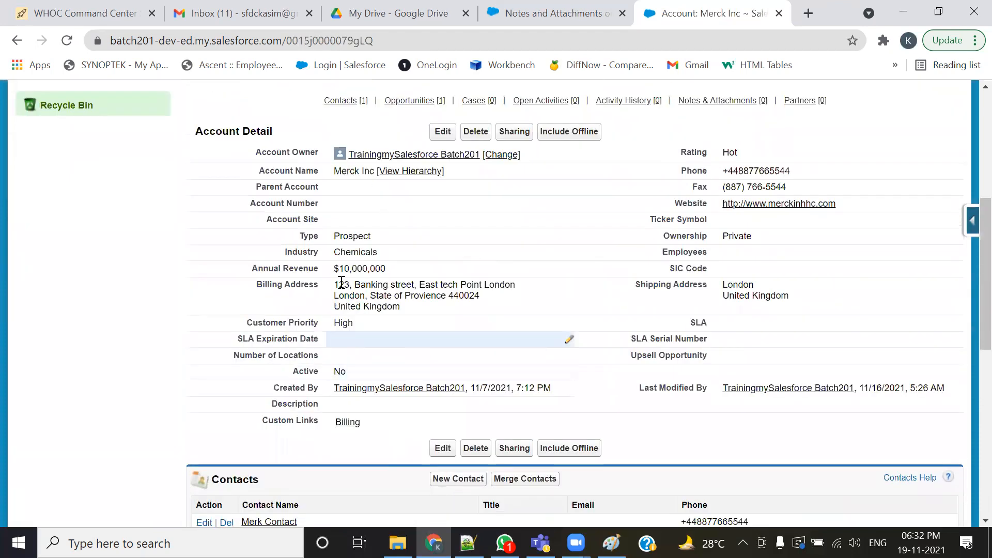
drag(331, 171, 374, 172)
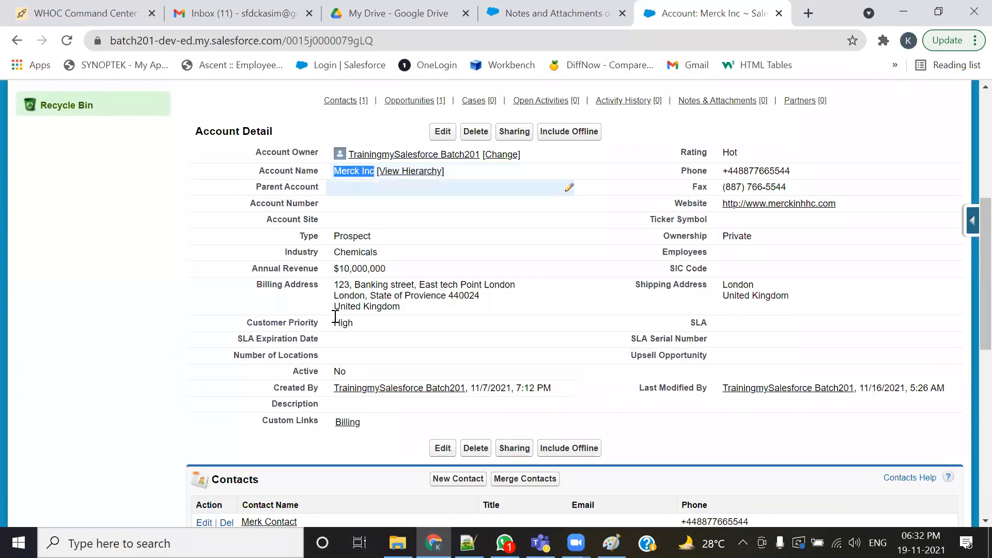
scroll(328, 373, down, 3)
drag(300, 410, 210, 406)
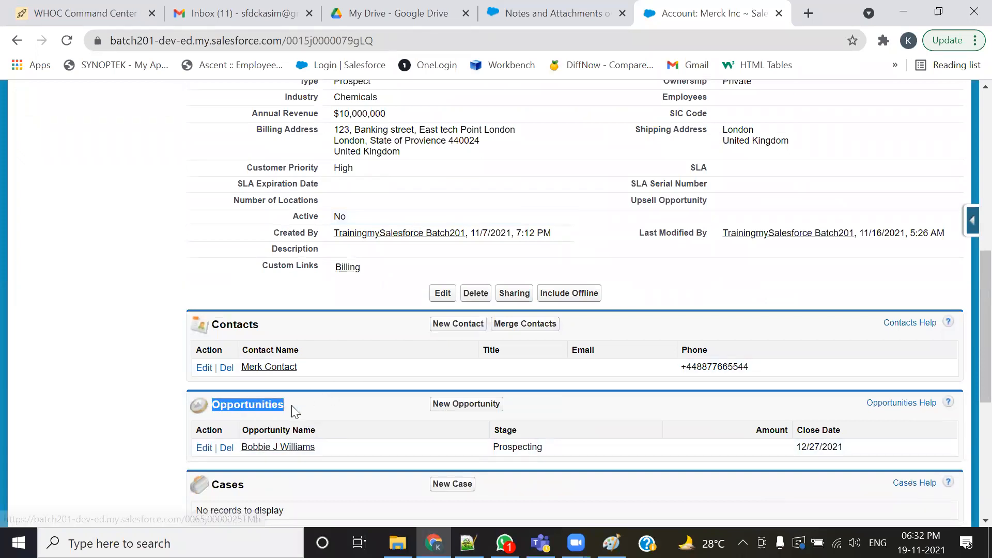
scroll(368, 396, up, 1)
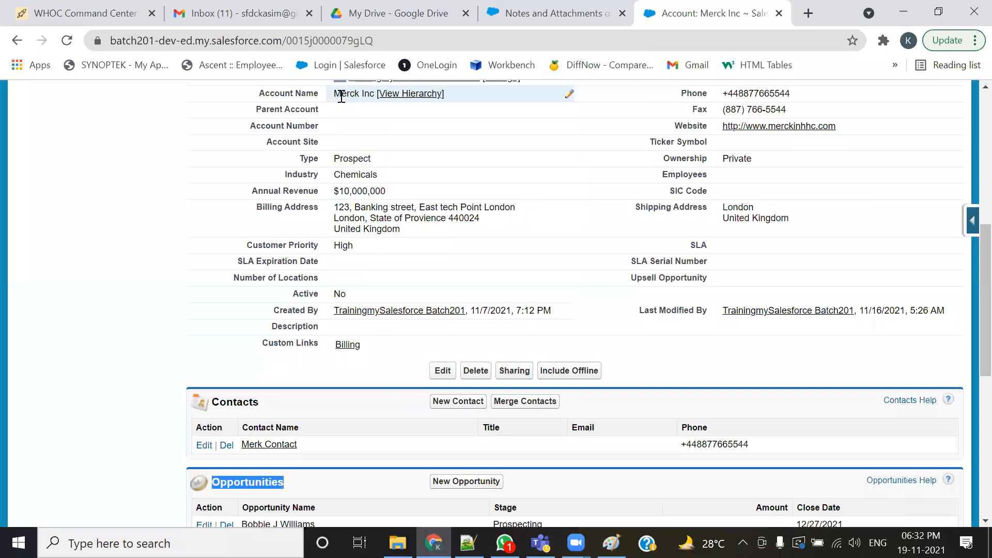
scroll(309, 385, down, 1)
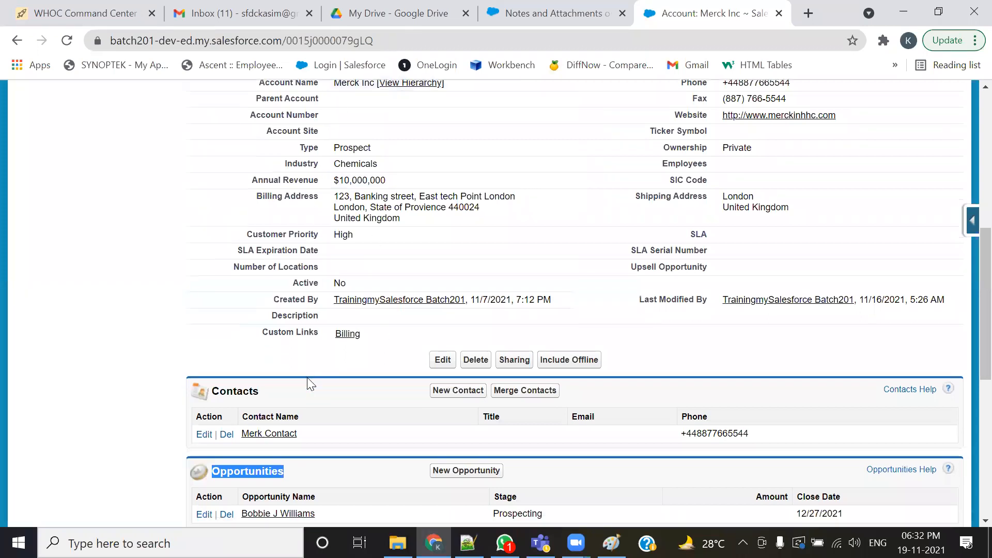
click(354, 447)
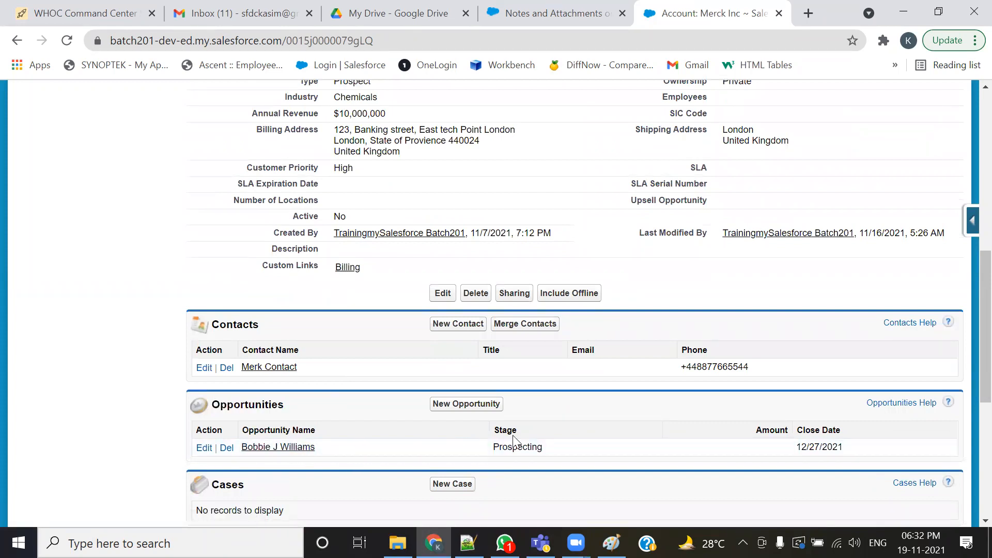
drag(526, 433, 486, 453)
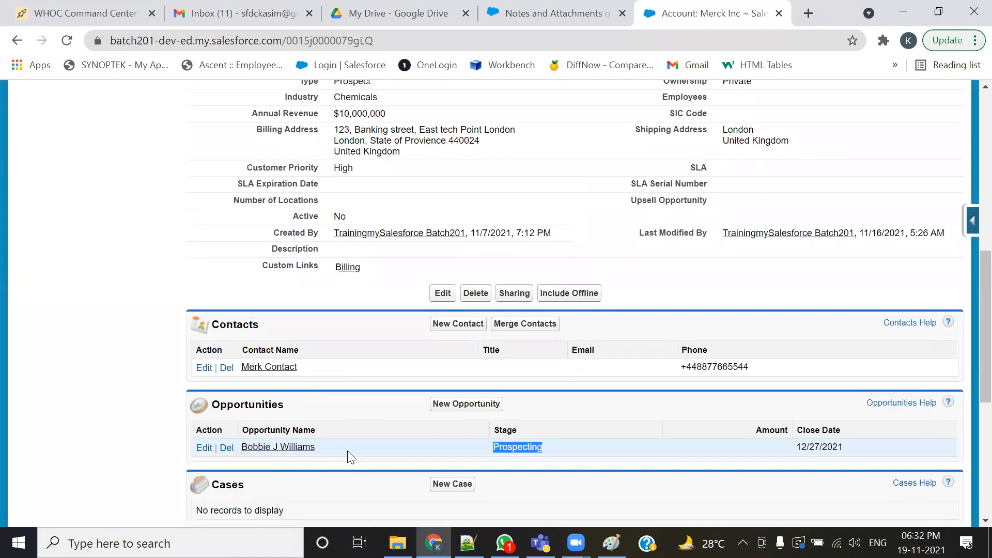
click(547, 448)
double_click(540, 448)
key(ctrl+c)
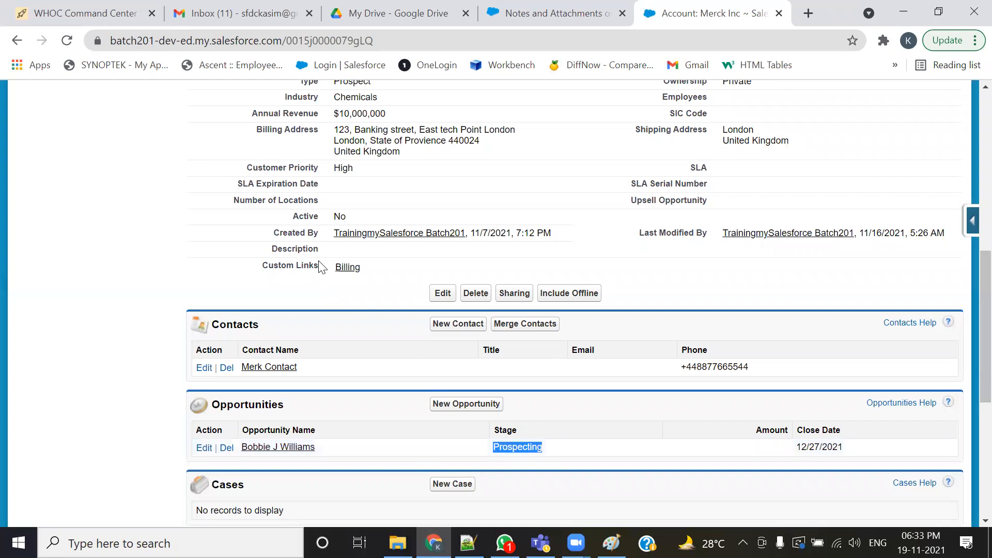
- Set the Merck Inc account's Description to Prospecting inline and save the account
drag(270, 249, 321, 253)
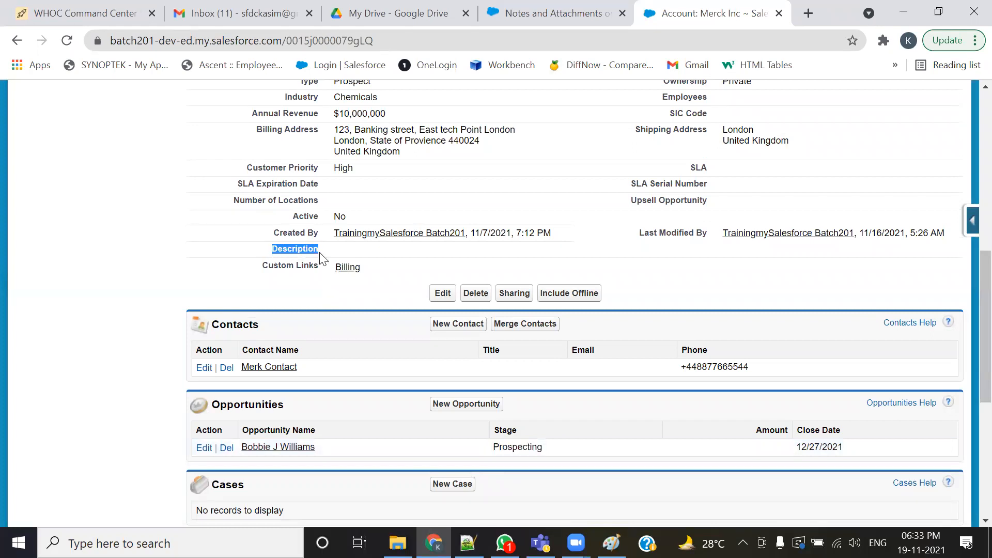
double_click(332, 247)
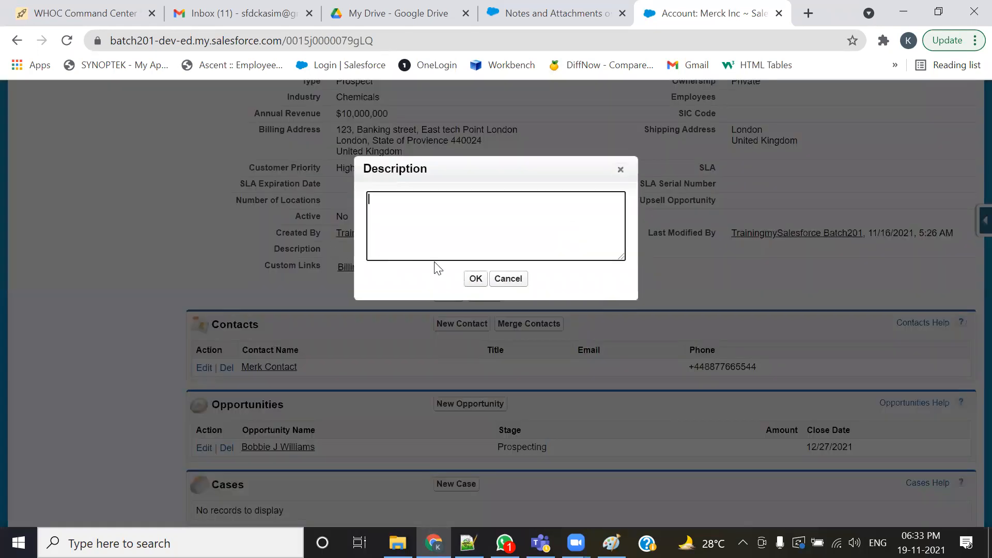
key(ctrl+v)
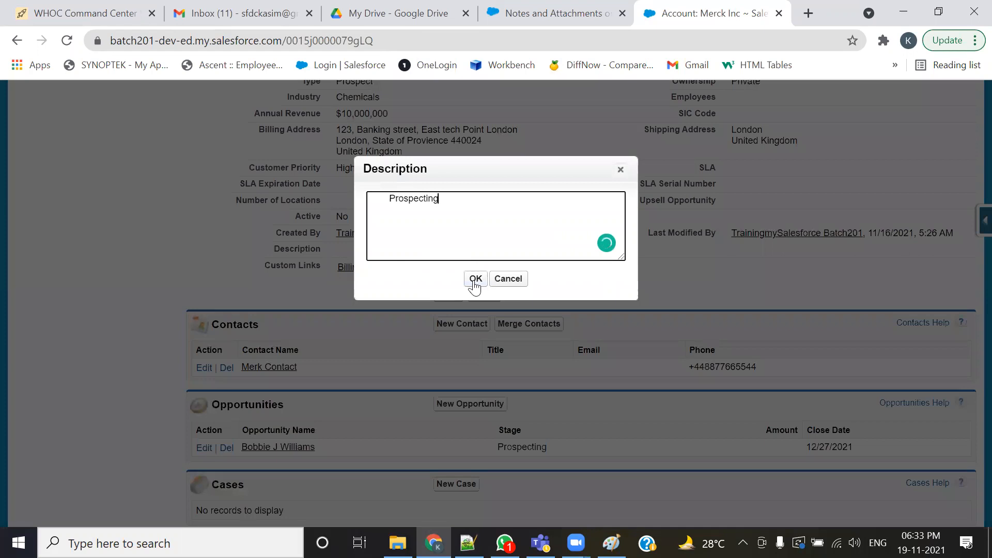
click(474, 279)
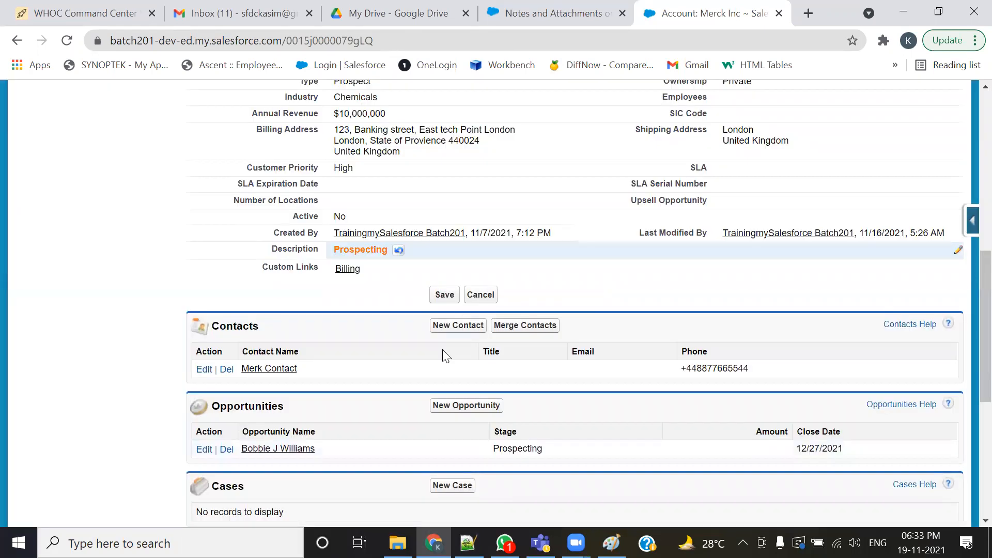
click(444, 295)
- Circle the opportunity's Stage and the account's Description on screen, draw an arrow from Stage to Description, then clear the marks
scroll(354, 412, down, 7)
scroll(355, 412, down, 1)
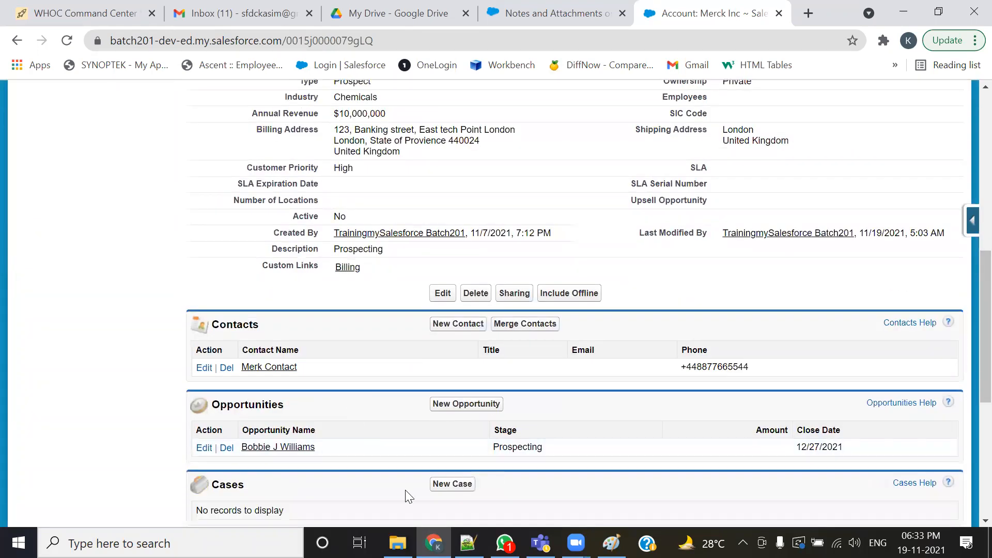
mouse_move(488, 420)
mouse_down()
mouse_move(492, 455)
mouse_move(551, 444)
mouse_move(519, 422)
mouse_move(488, 425)
mouse_up()
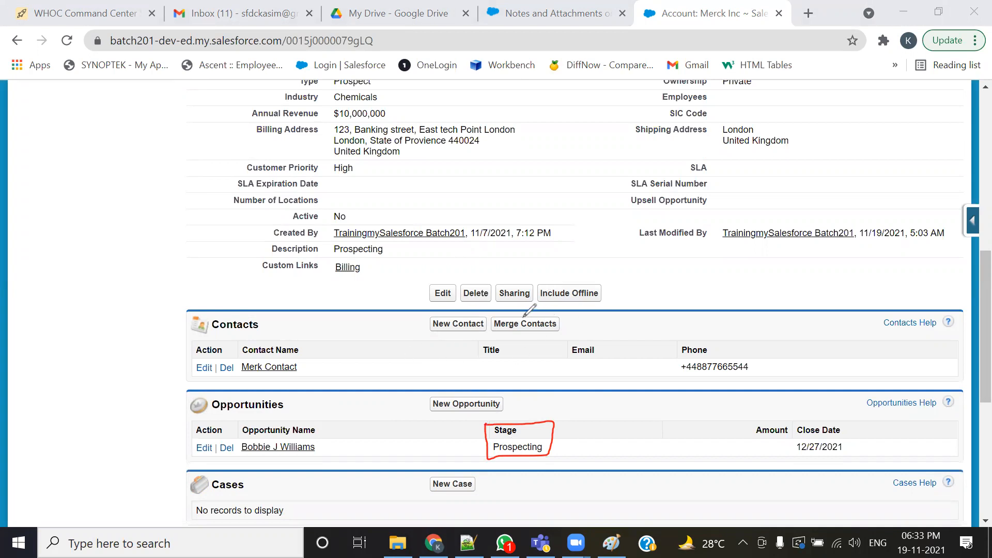
mouse_move(270, 256)
mouse_down()
mouse_move(386, 255)
mouse_move(361, 240)
mouse_move(266, 241)
mouse_move(264, 255)
mouse_up()
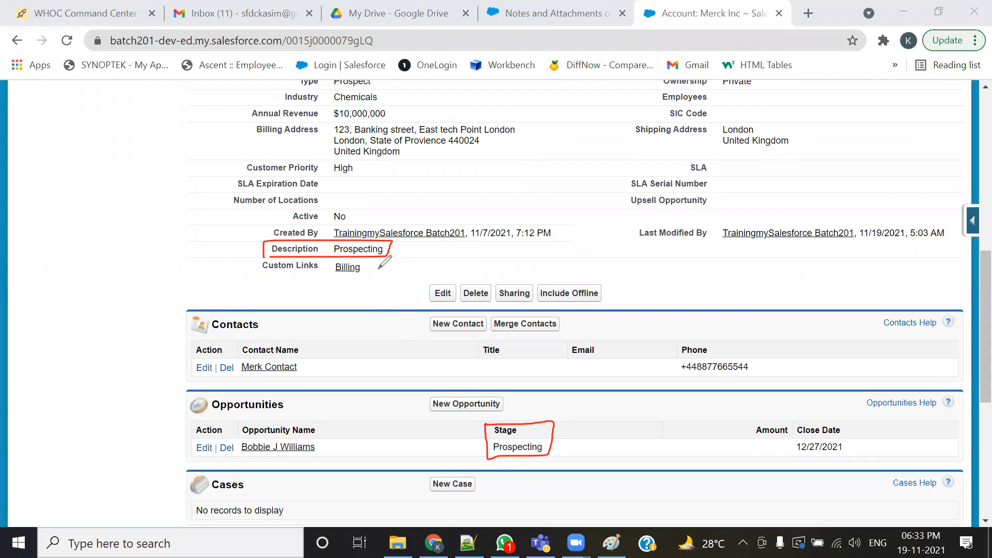
mouse_move(495, 456)
mouse_down()
mouse_move(409, 260)
mouse_move(394, 256)
mouse_move(408, 261)
mouse_up()
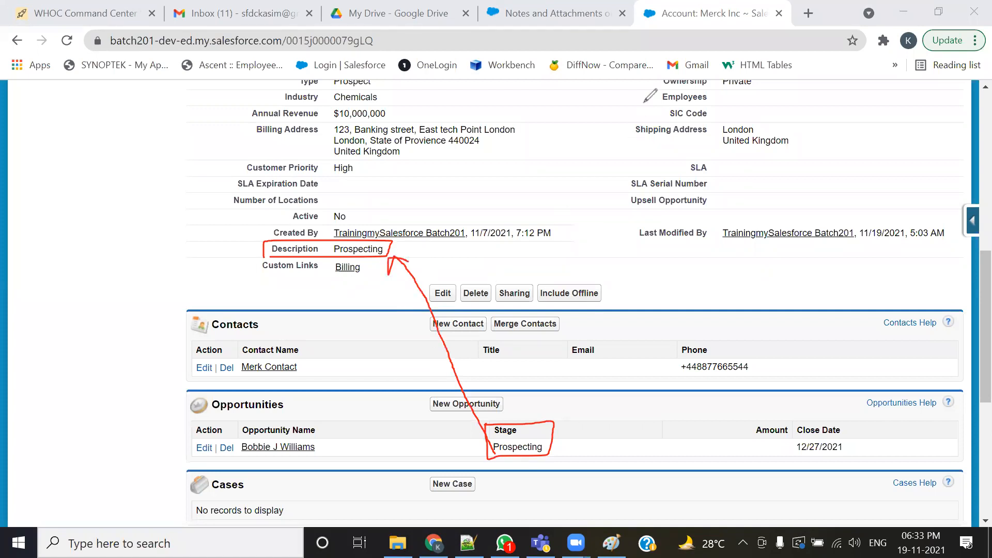
click(326, 292)
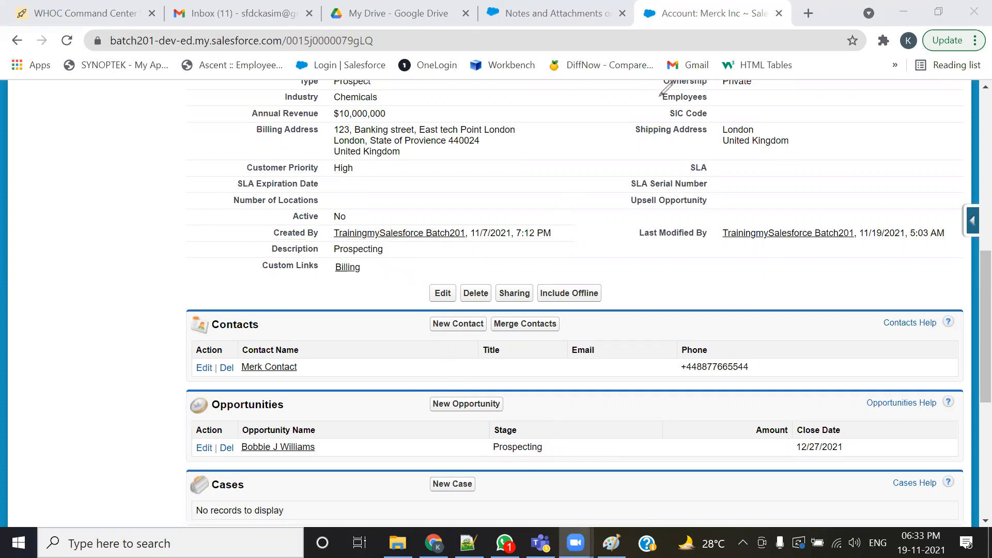
middle_click(266, 447)
click(704, 15)
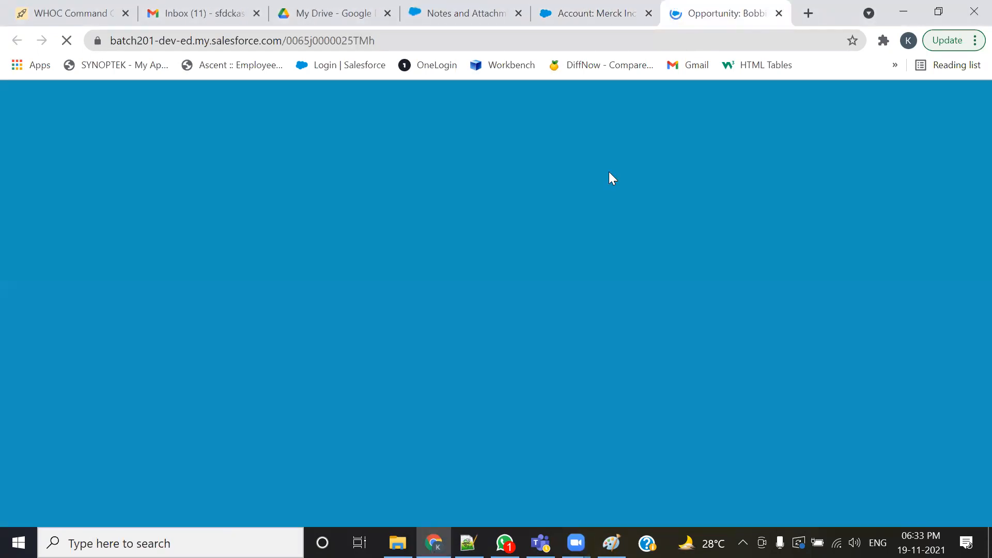
scroll(460, 367, down, 2)
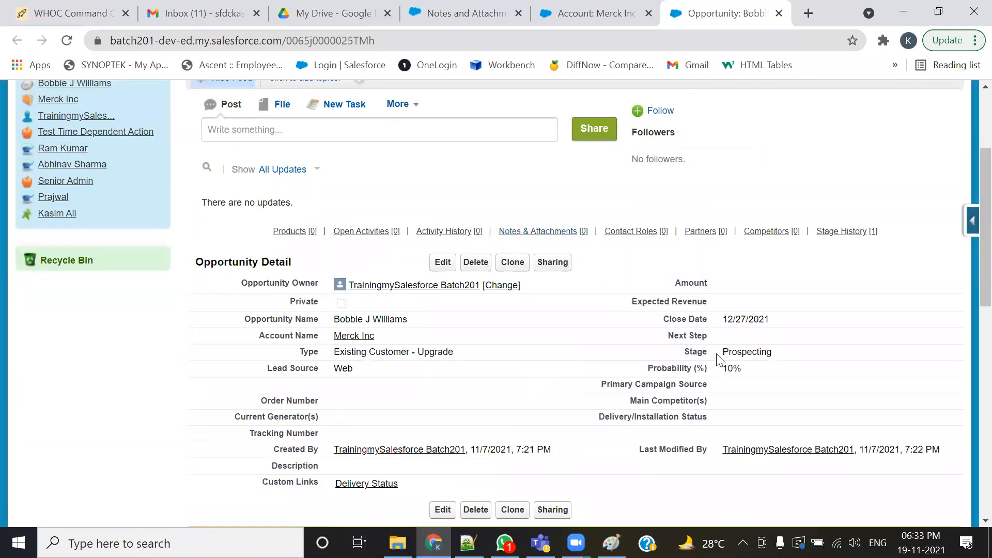
double_click(778, 350)
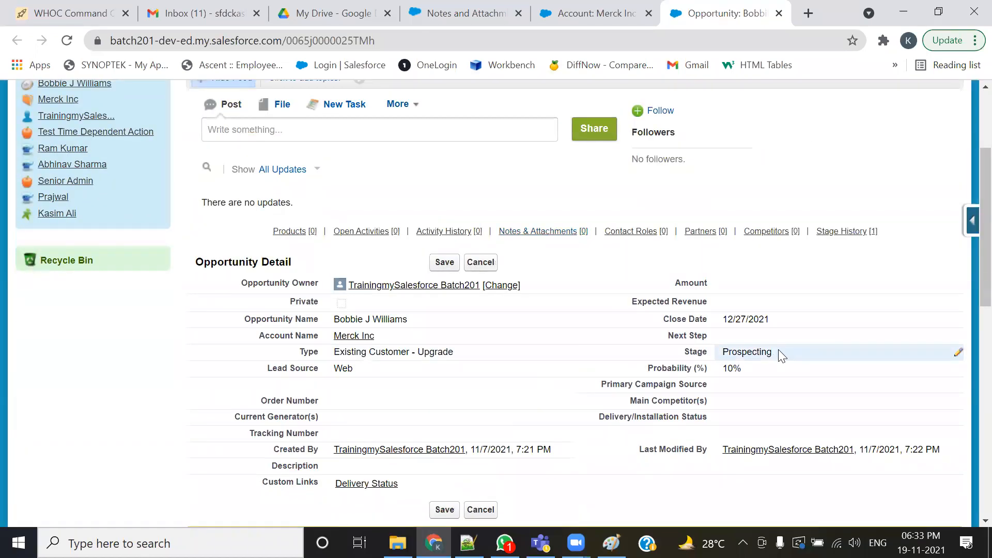
double_click(778, 351)
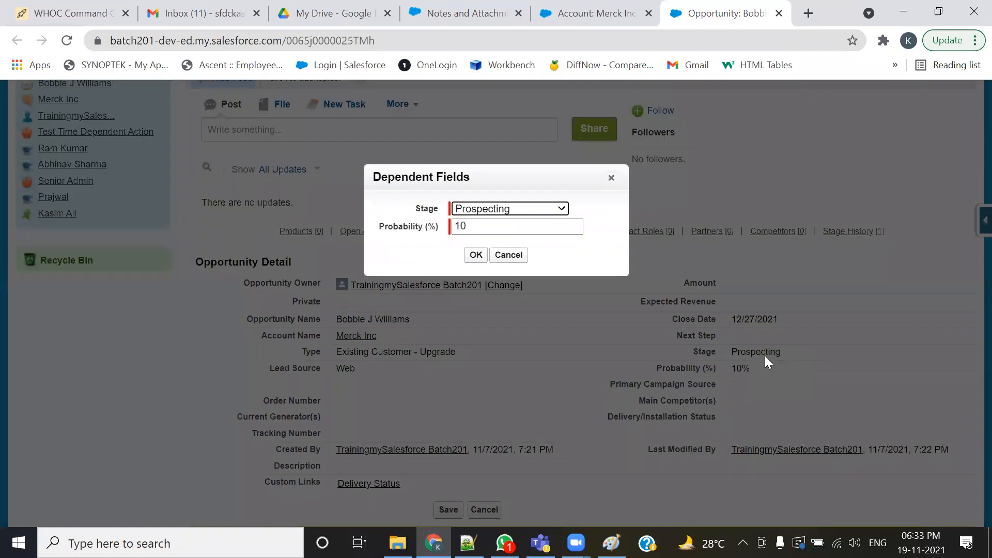
click(562, 208)
click(486, 233)
click(473, 259)
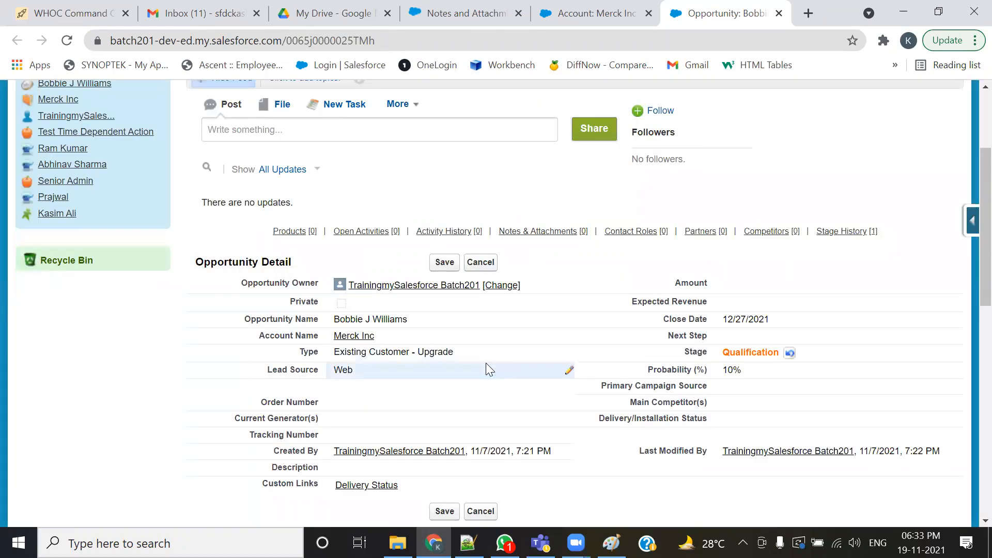
click(444, 262)
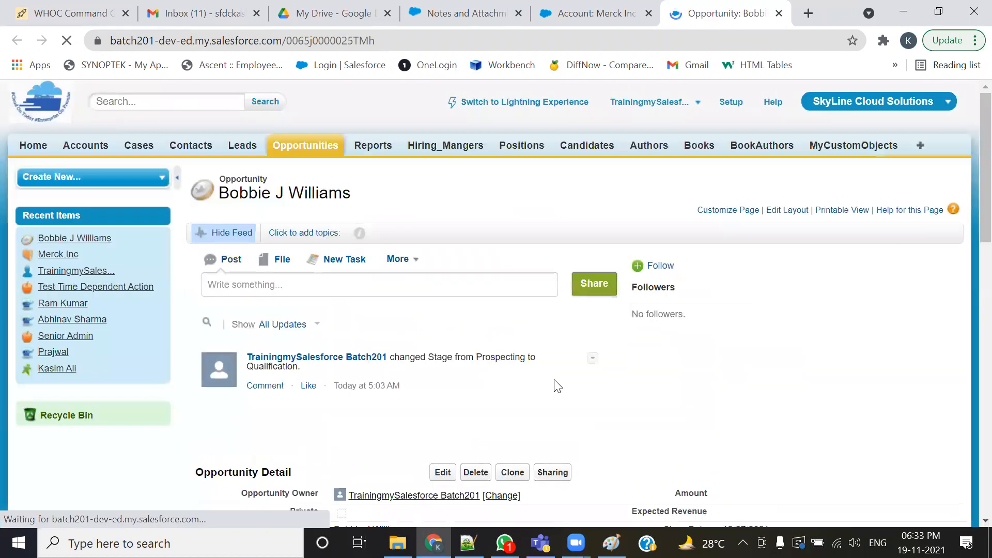
- Refresh the Merck Inc account and compare the related opportunity's Stage with the account's Description by highlighting both
click(594, 13)
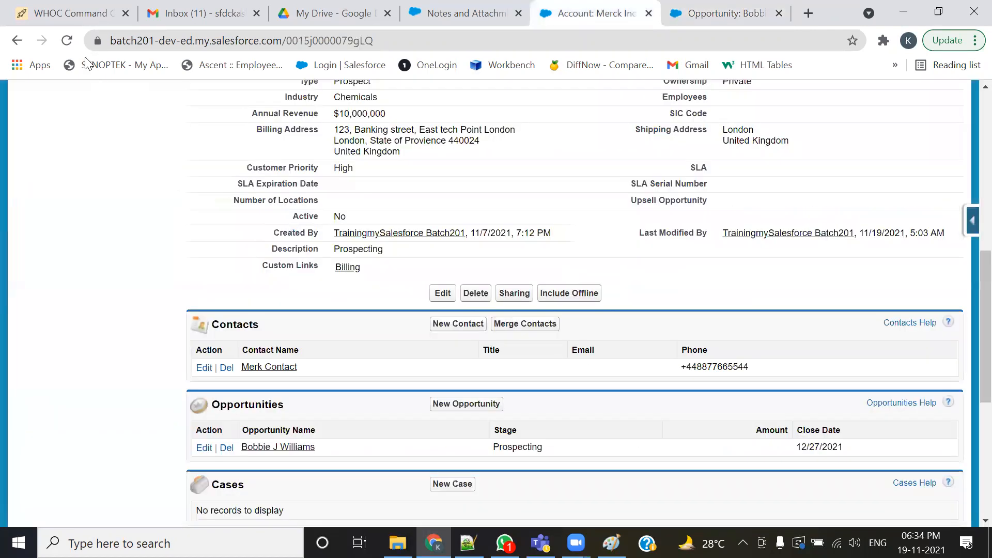
key(F5)
scroll(322, 383, down, 3)
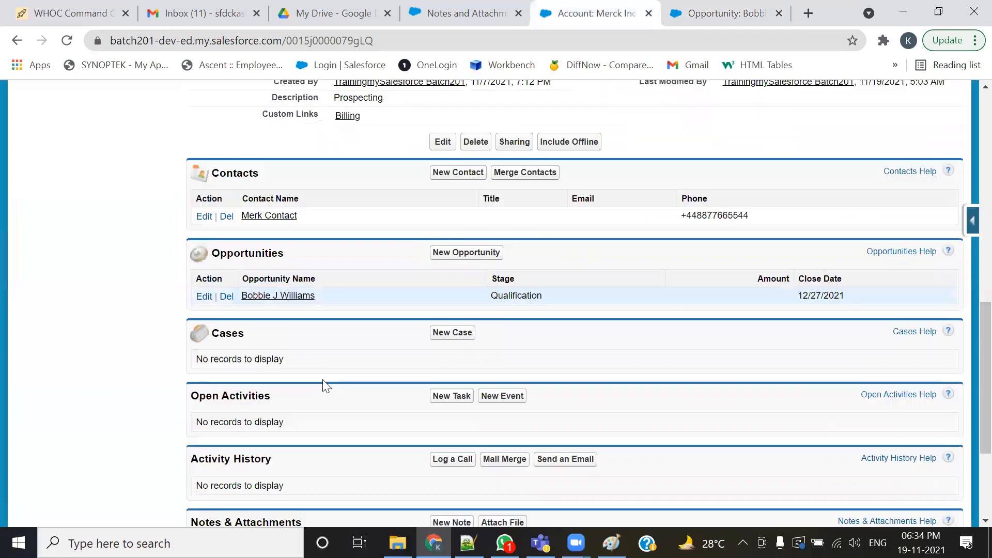
scroll(322, 382, up, 3)
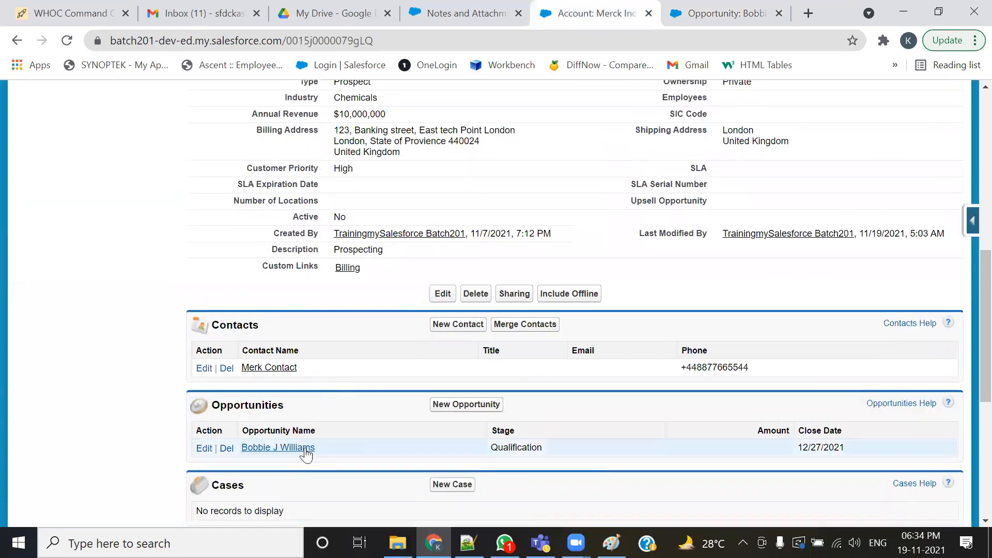
drag(559, 450, 456, 470)
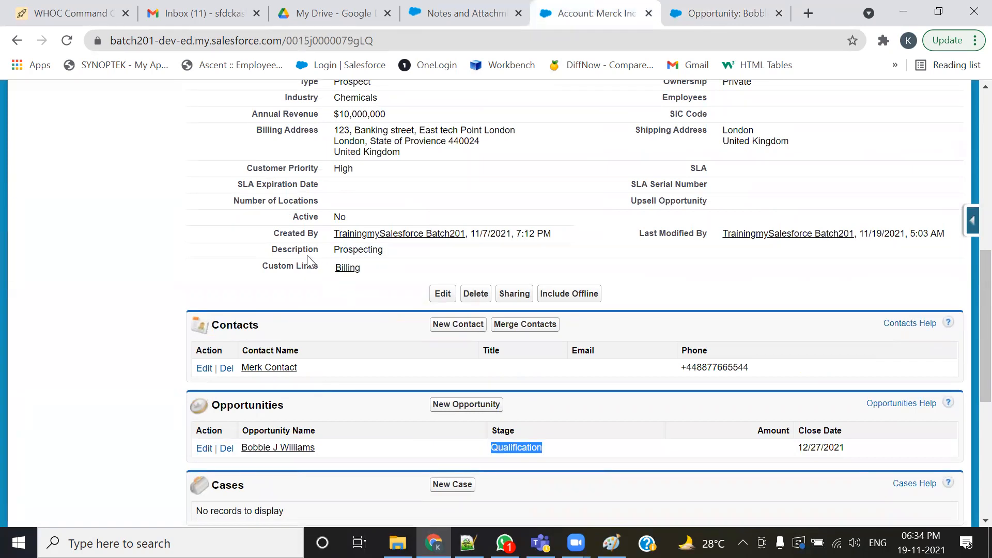
drag(377, 250, 333, 250)
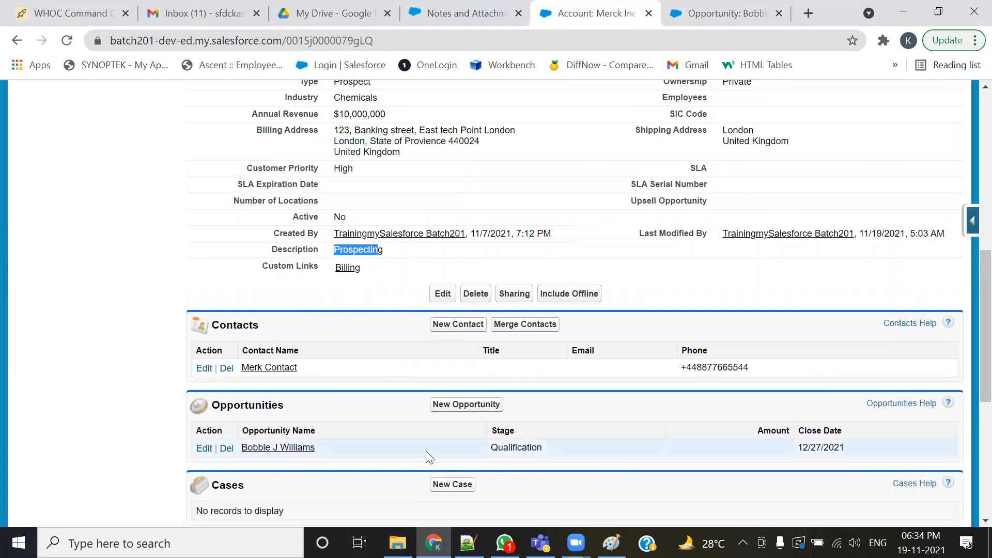
drag(287, 407, 216, 411)
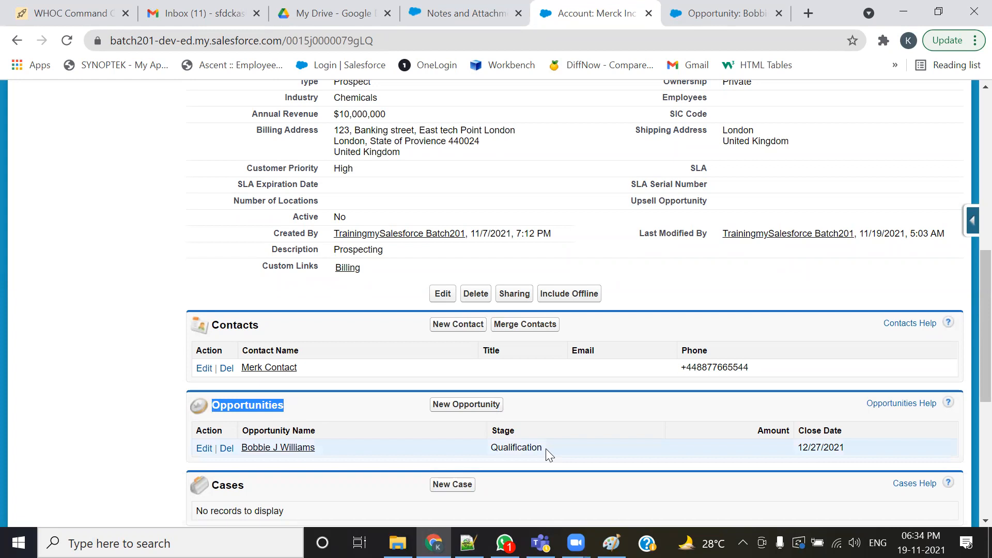
drag(545, 448, 487, 447)
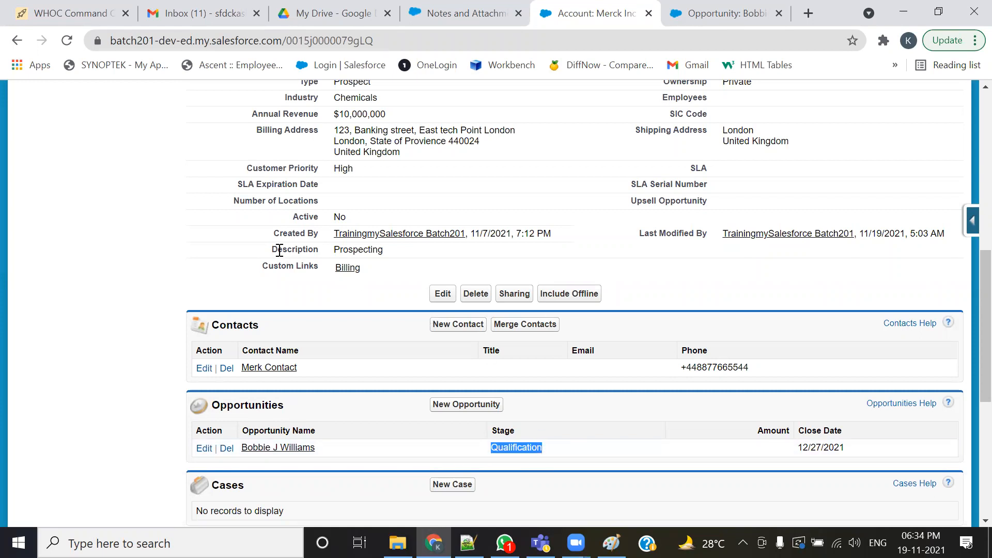
drag(273, 248, 379, 250)
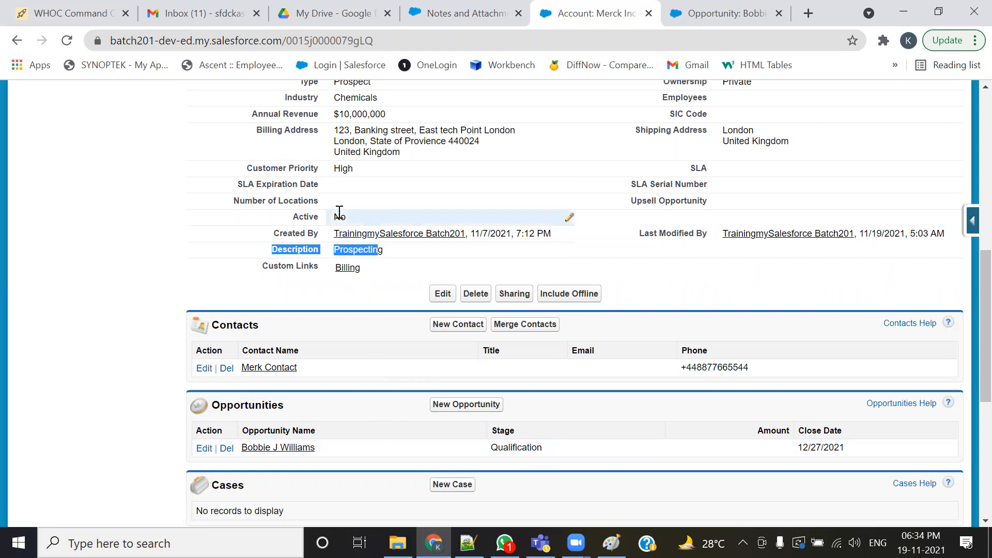
- Scroll through the account details and highlight the opportunity's Stage value in the Opportunities list again
scroll(340, 211, up, 3)
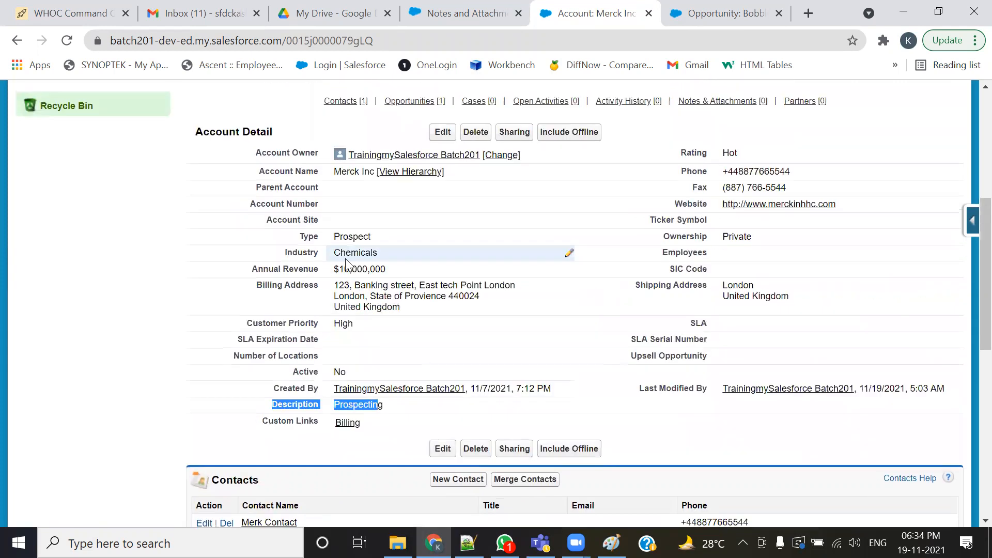
scroll(339, 251, down, 2)
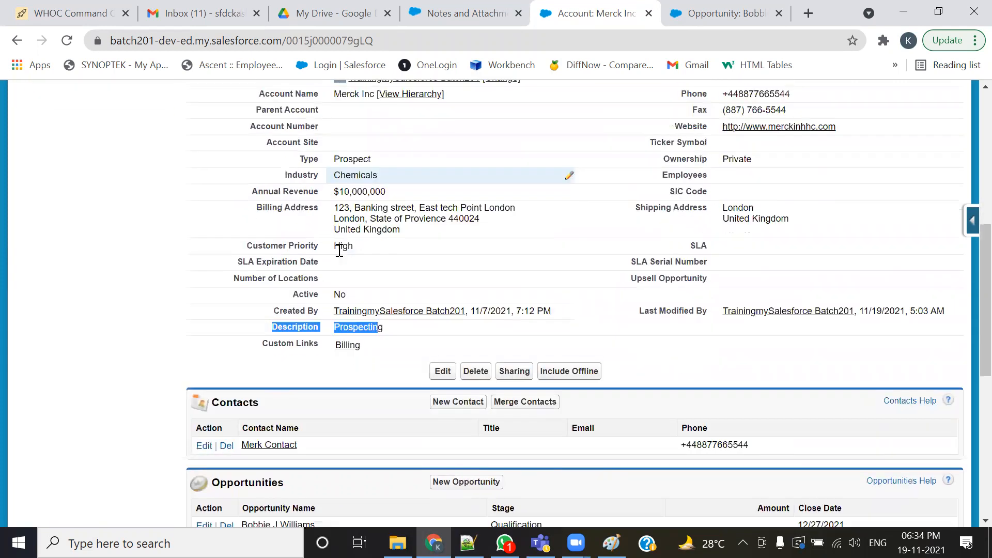
scroll(306, 417, down, 2)
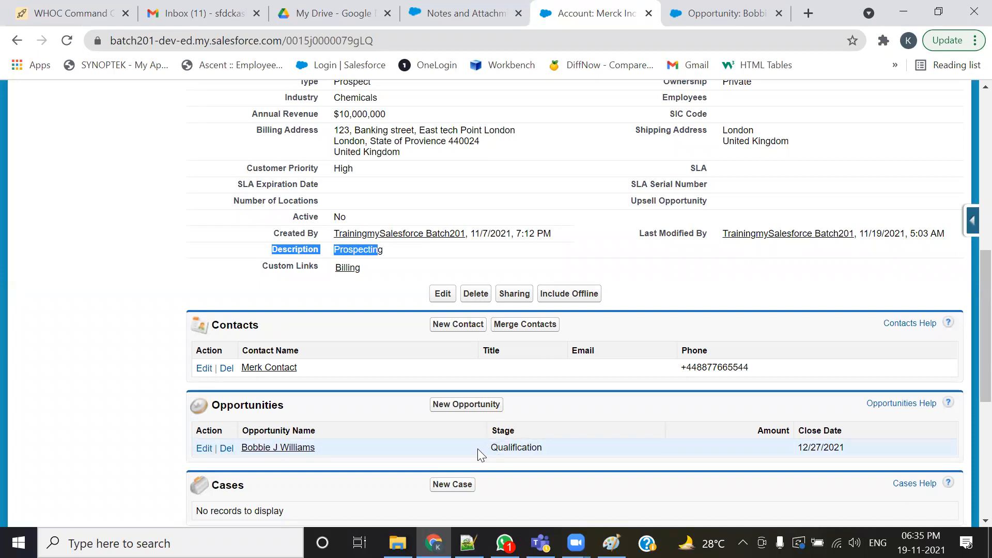
drag(491, 450, 495, 452)
click(550, 456)
drag(541, 454, 491, 452)
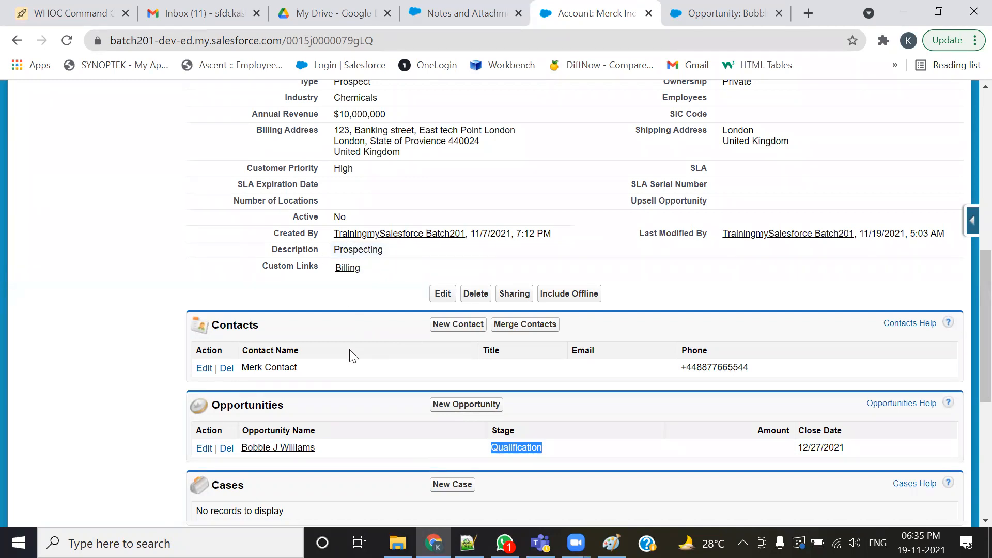
scroll(377, 360, up, 1)
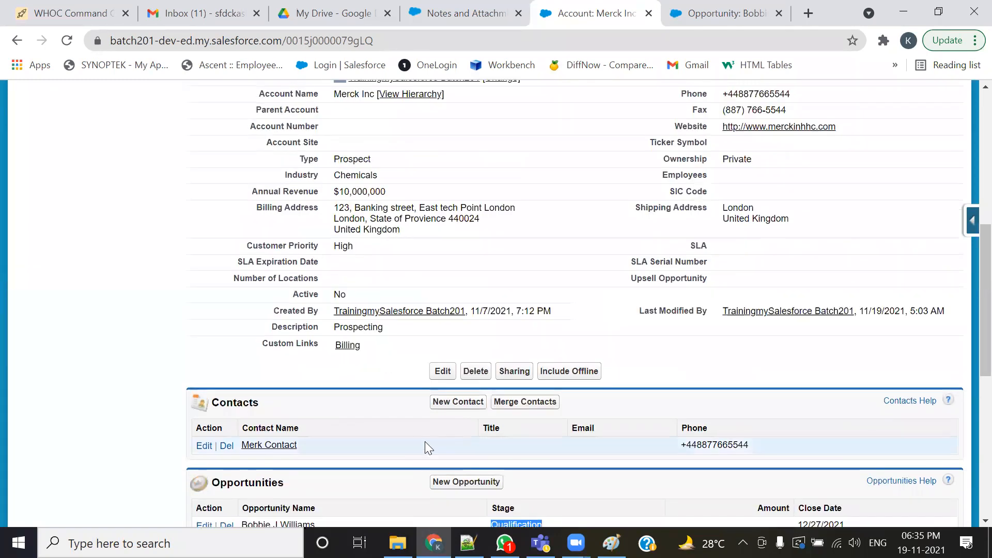
scroll(426, 442, down, 1)
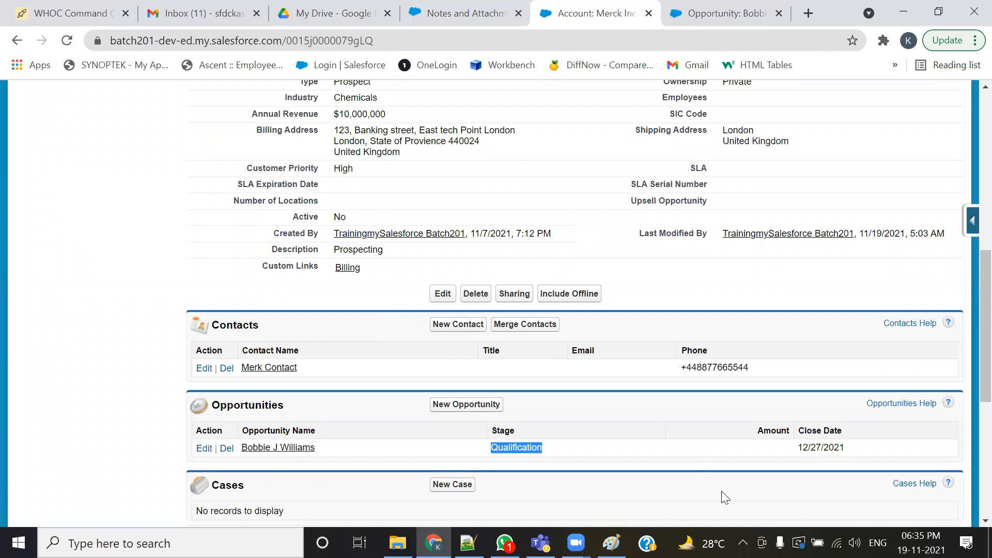
click(110, 15)
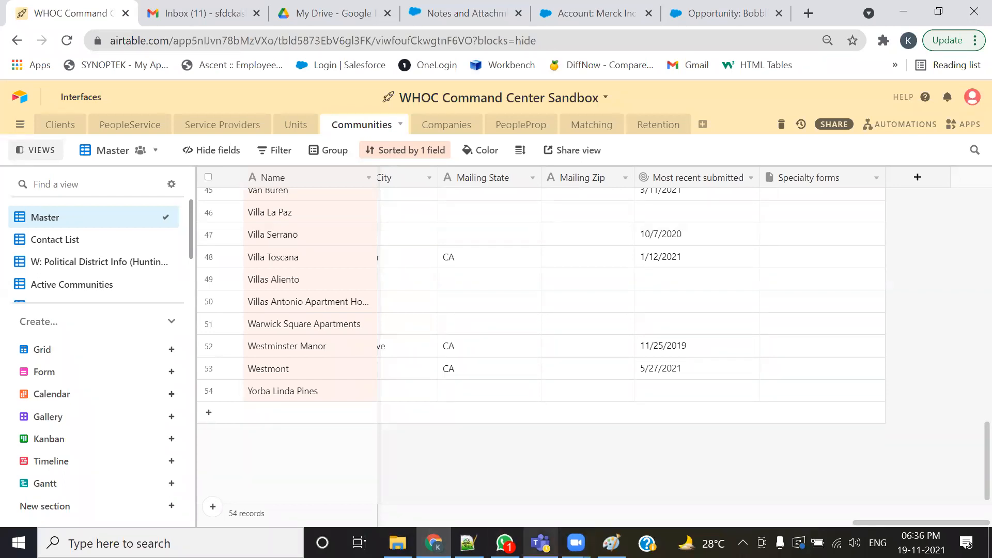
key(alt+Tab)
scroll(557, 275, up, 5)
scroll(399, 299, up, 3)
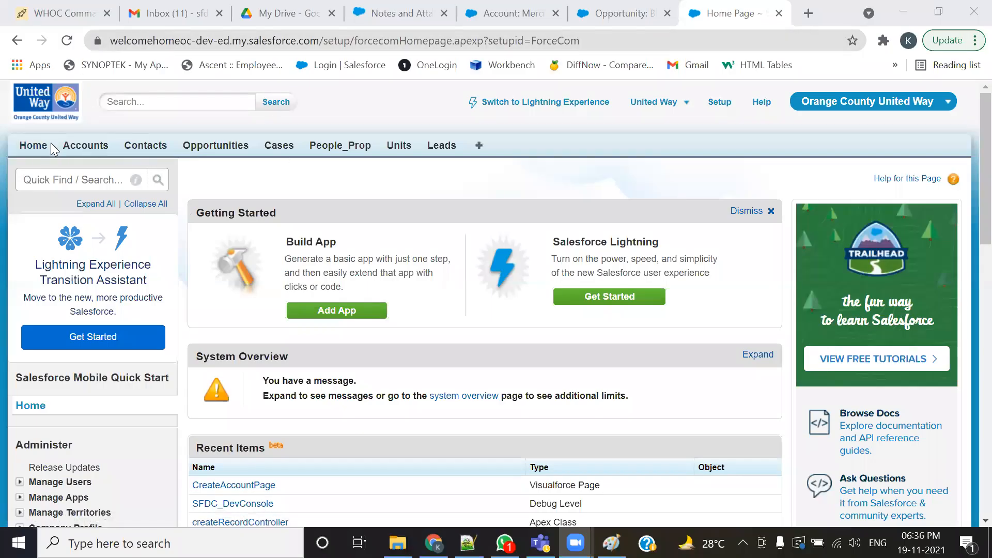
click(34, 11)
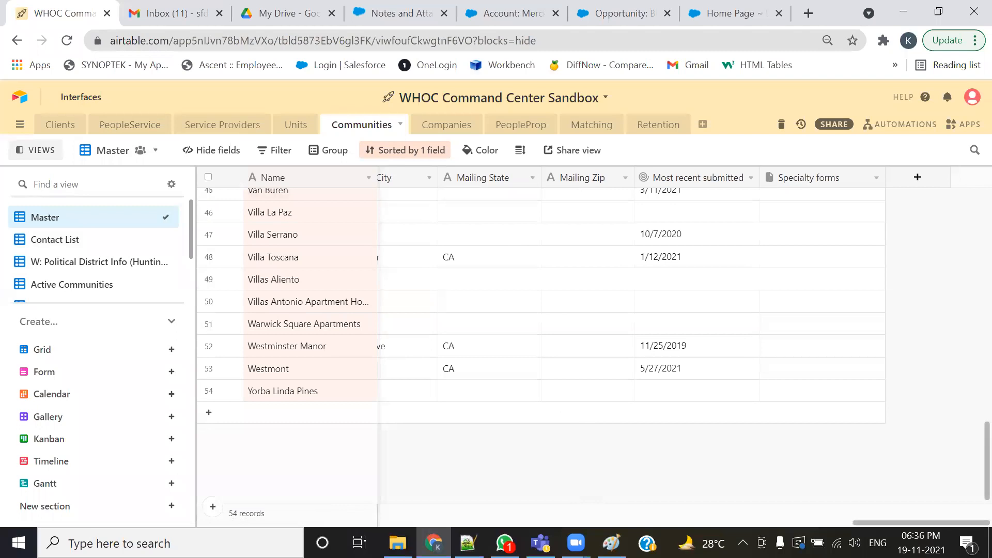
key(alt+Tab)
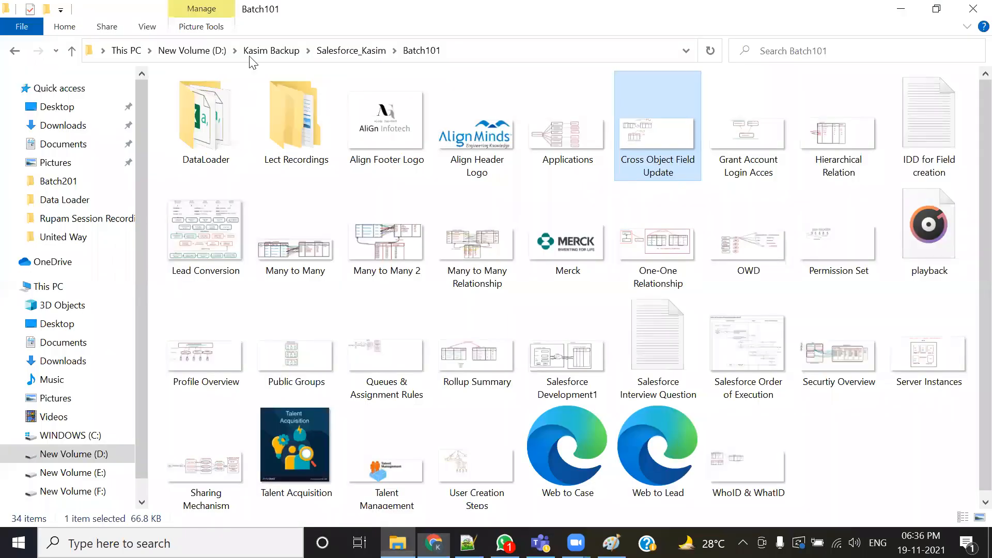
- Open the OCUW_Salesforce Implementation_MVP_Proposal document from the United Way folder on drive D and scroll through its opening sections
click(271, 50)
double_click(215, 102)
click(254, 50)
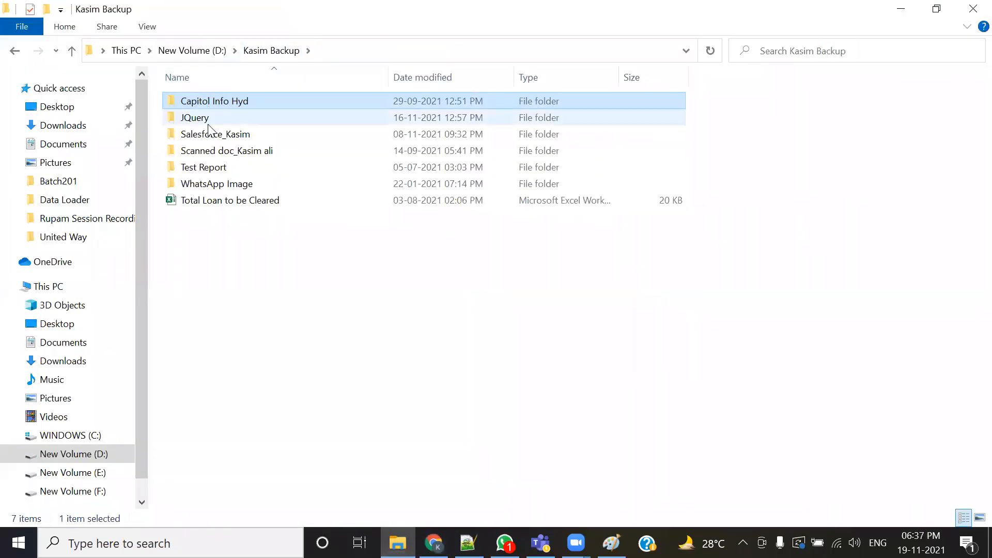
click(188, 50)
click(186, 121)
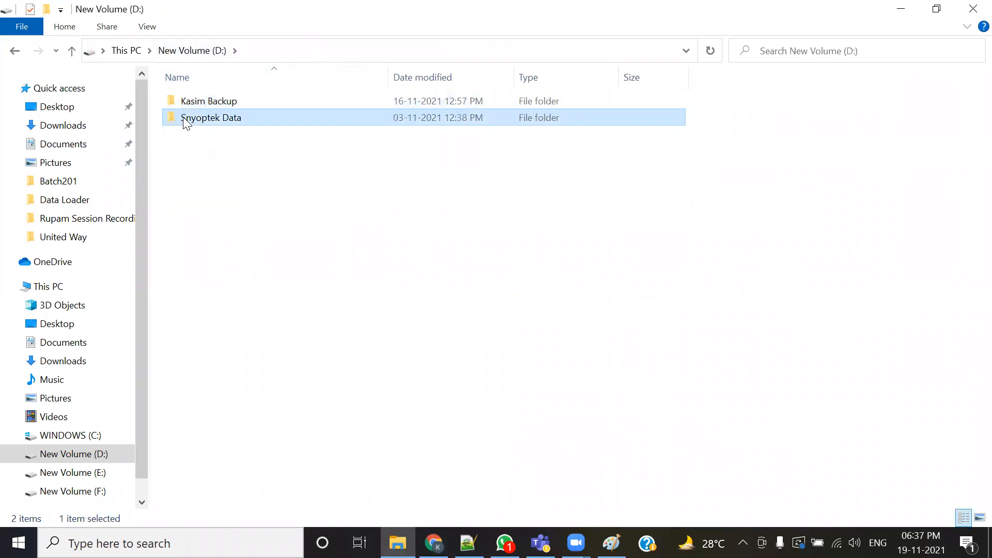
double_click(186, 118)
double_click(199, 250)
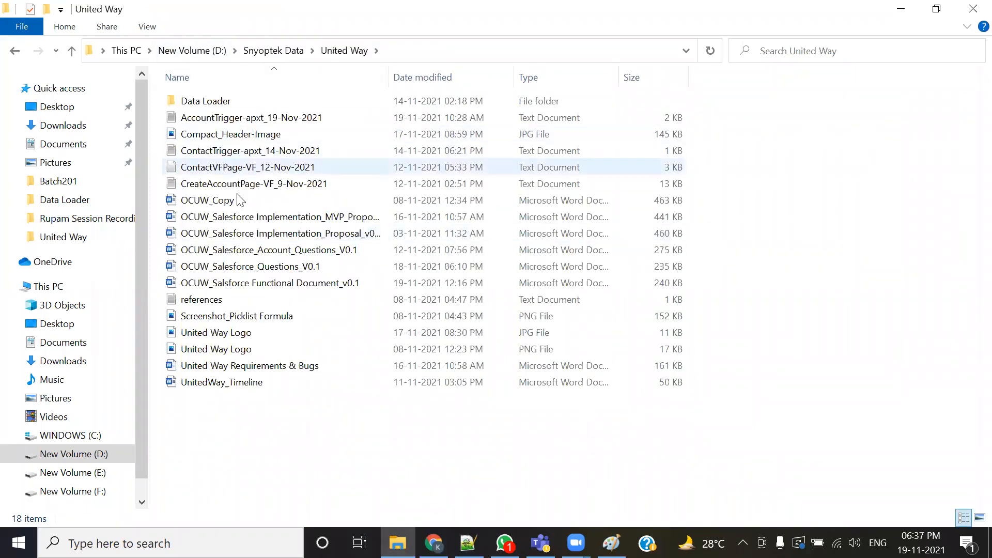
double_click(315, 219)
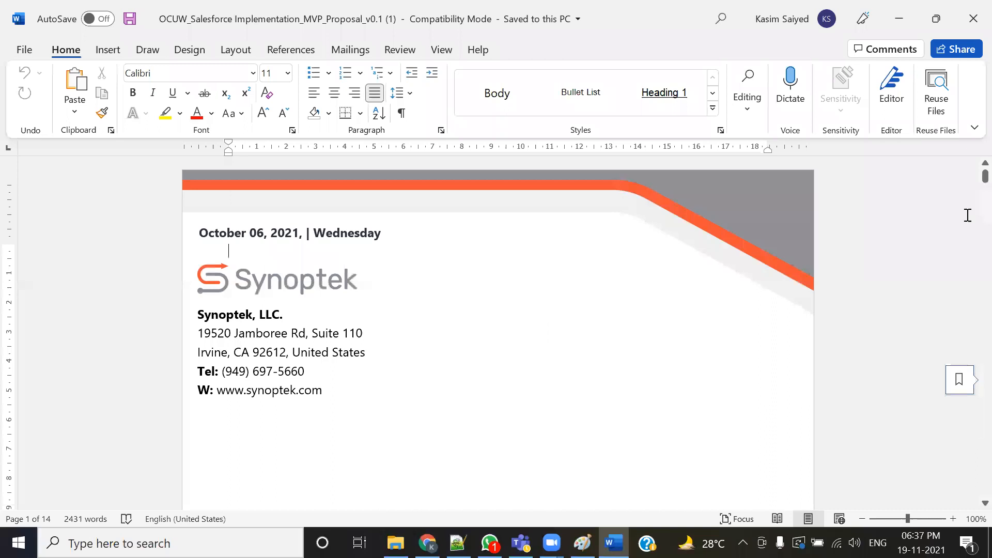
scroll(625, 408, down, 3)
scroll(626, 408, down, 15)
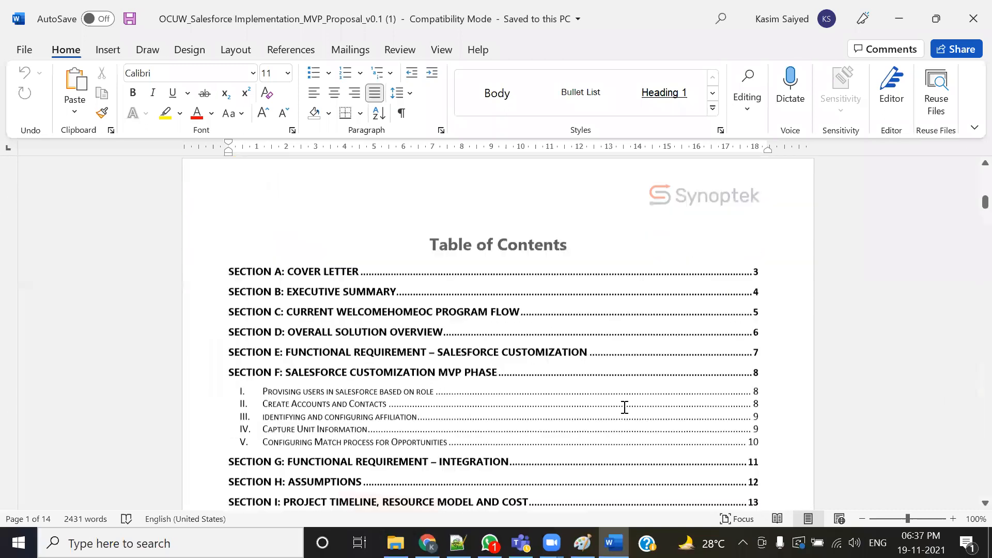
scroll(626, 413, down, 20)
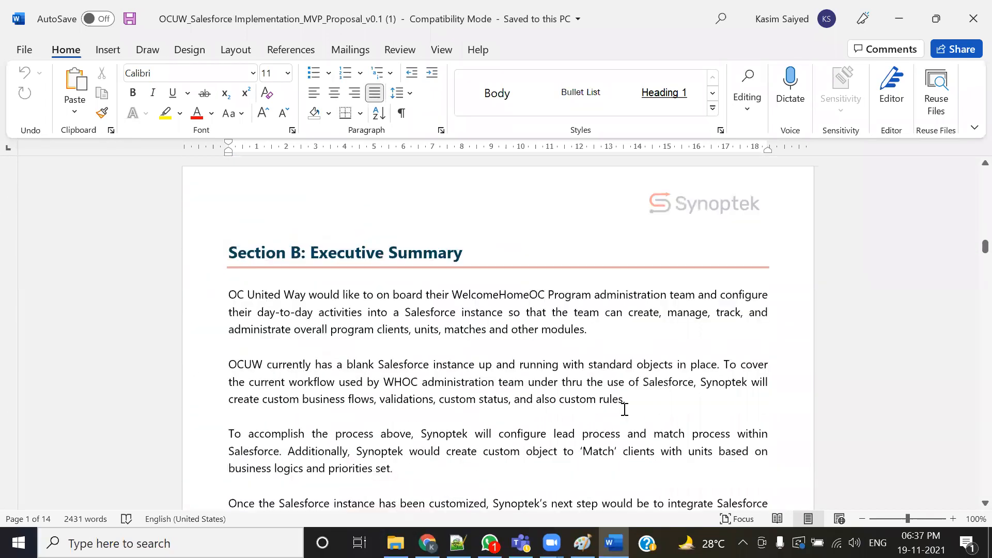
scroll(627, 413, down, 15)
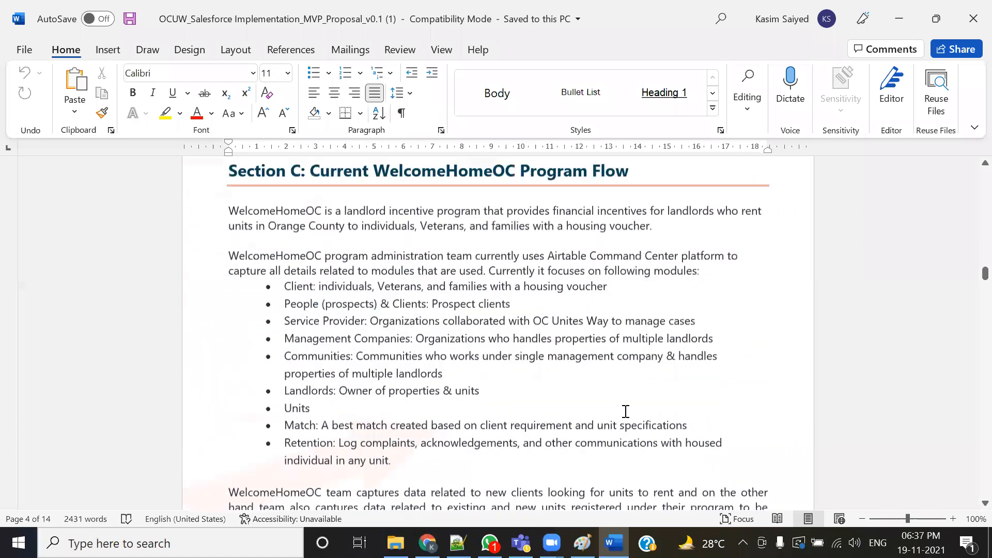
scroll(624, 411, down, 15)
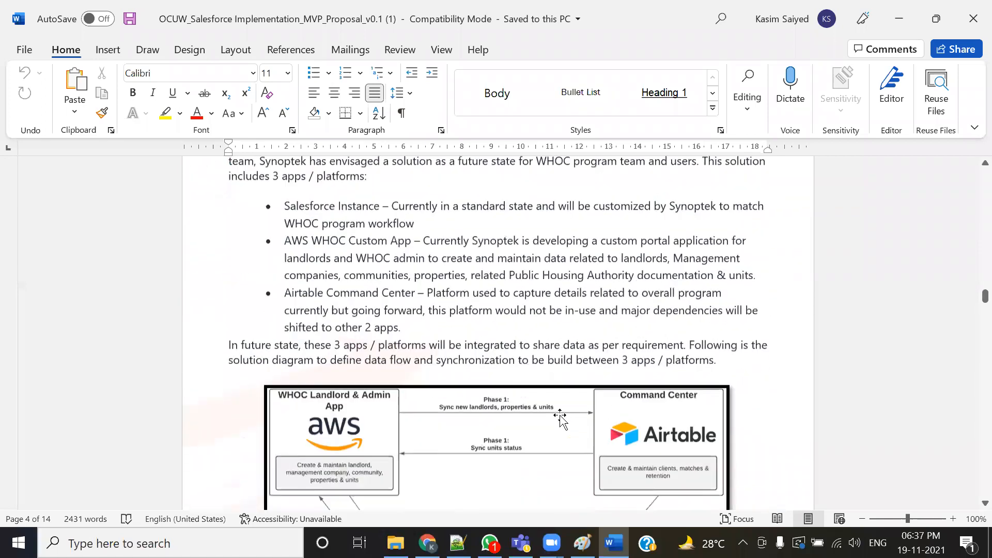
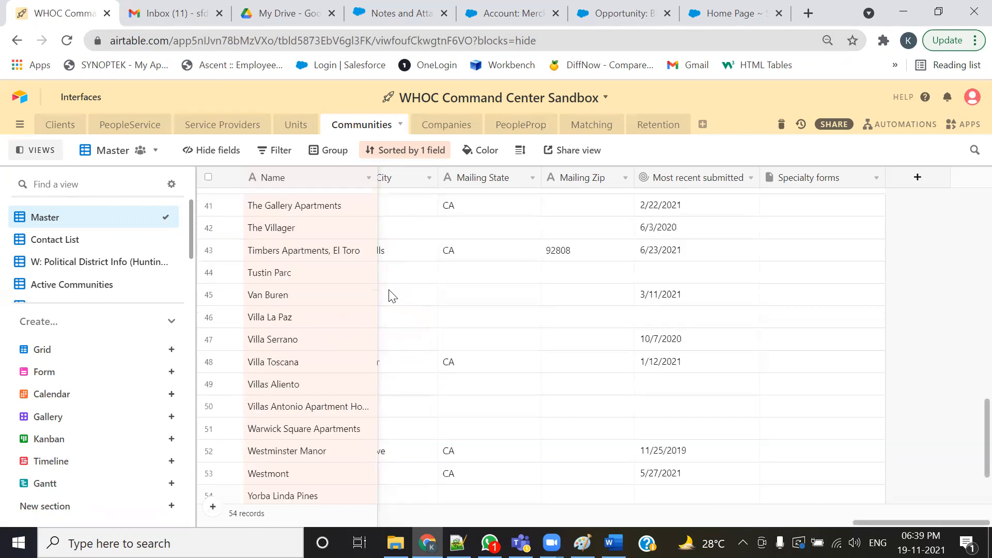
- Scroll across the Communities table in the Airtable base to review its columns
scroll(682, 499, left, 20)
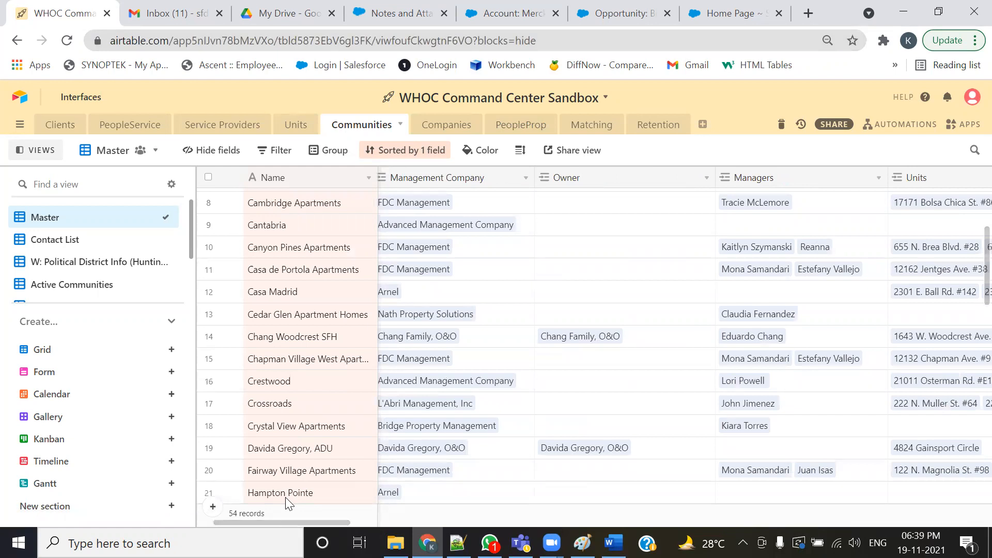
scroll(285, 497, left, 3)
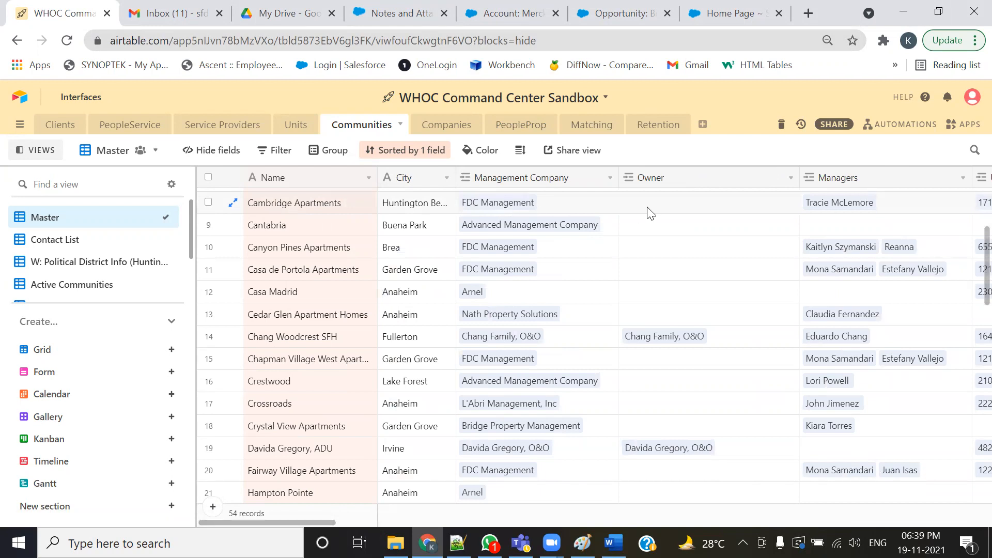
scroll(263, 531, right, 5)
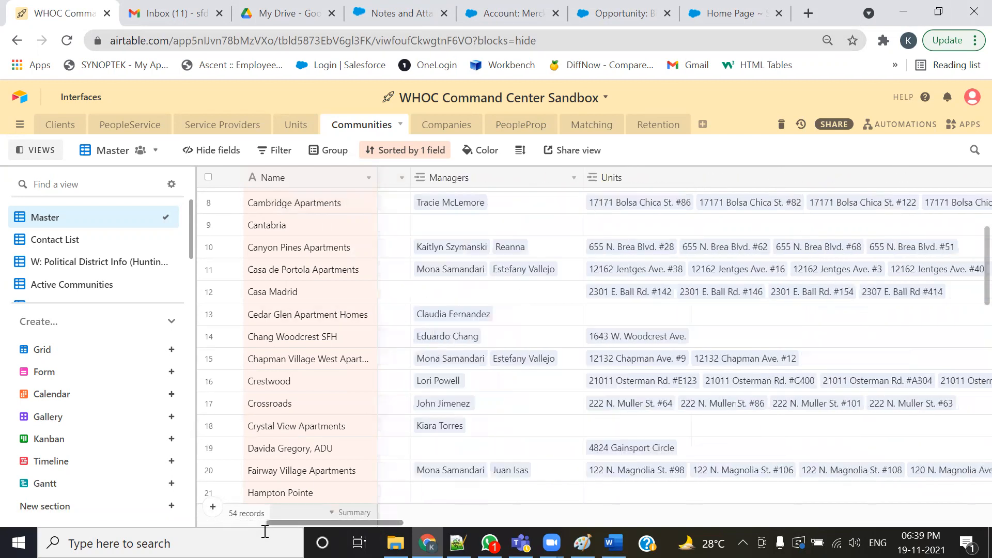
scroll(265, 531, right, 5)
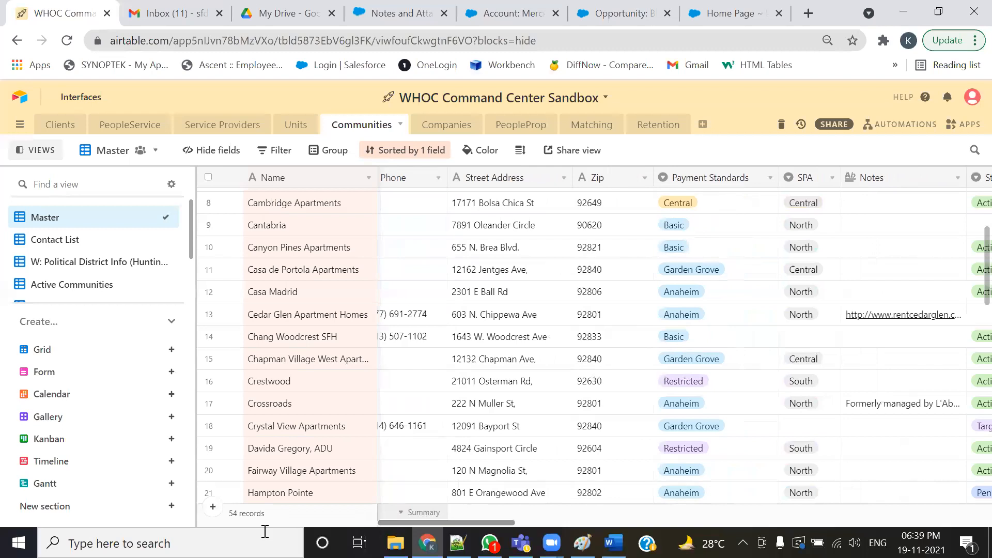
scroll(264, 531, right, 10)
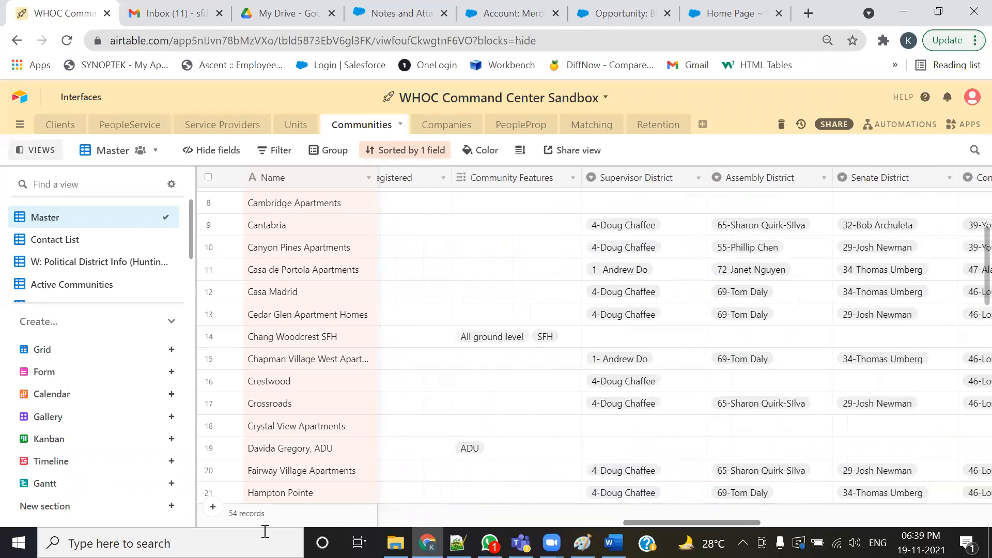
scroll(265, 531, right, 3)
scroll(265, 531, left, 15)
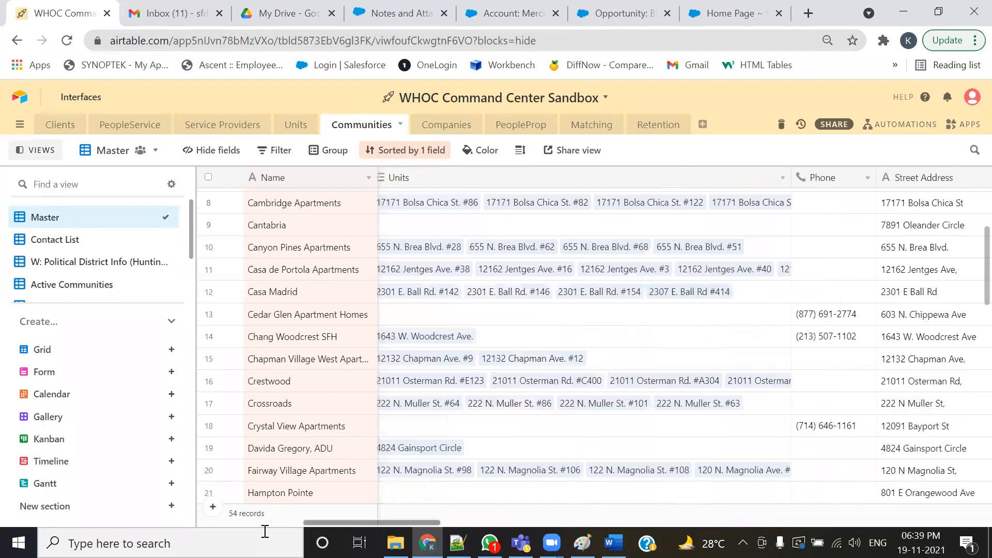
scroll(264, 531, left, 5)
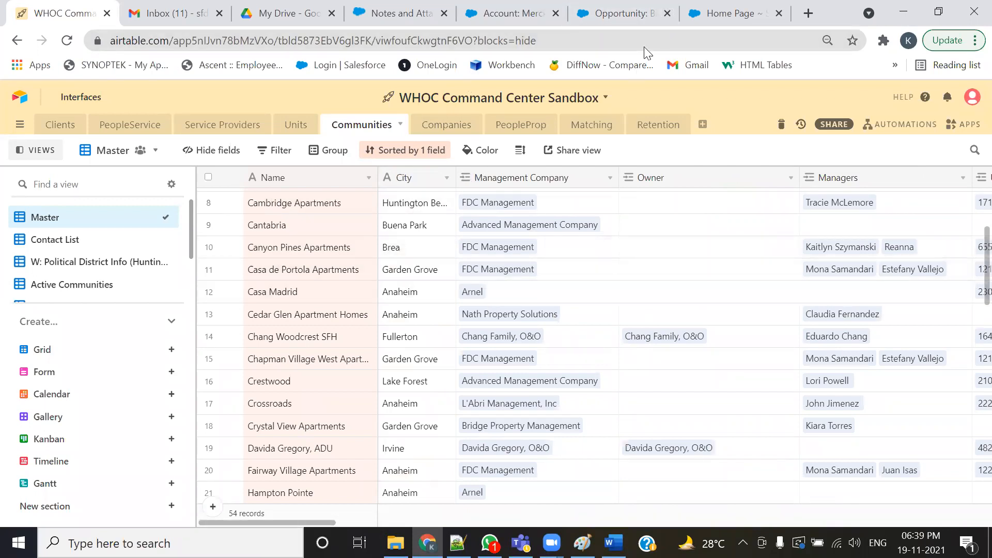
- Open the Salesforce Accounts tab and browse the All Accounts list view
click(729, 13)
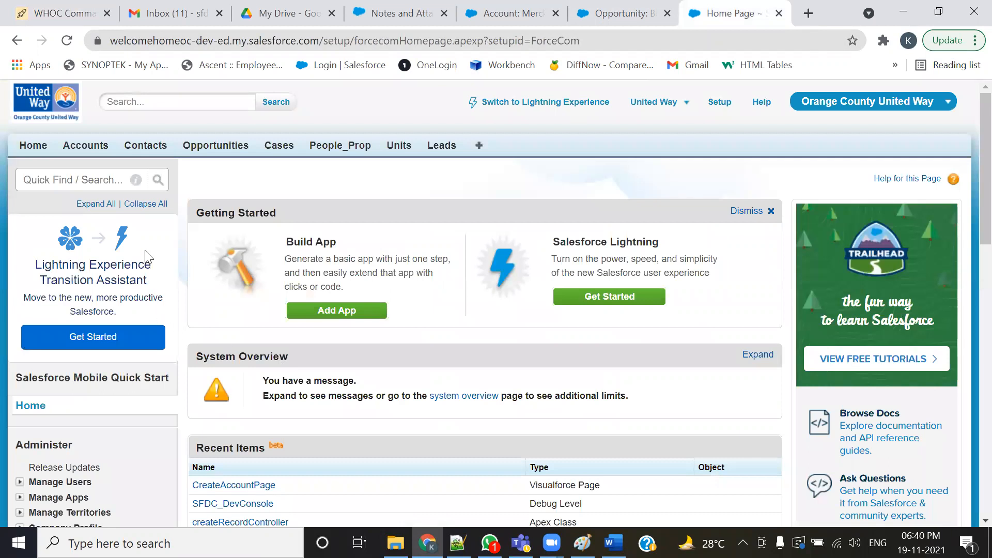
click(88, 147)
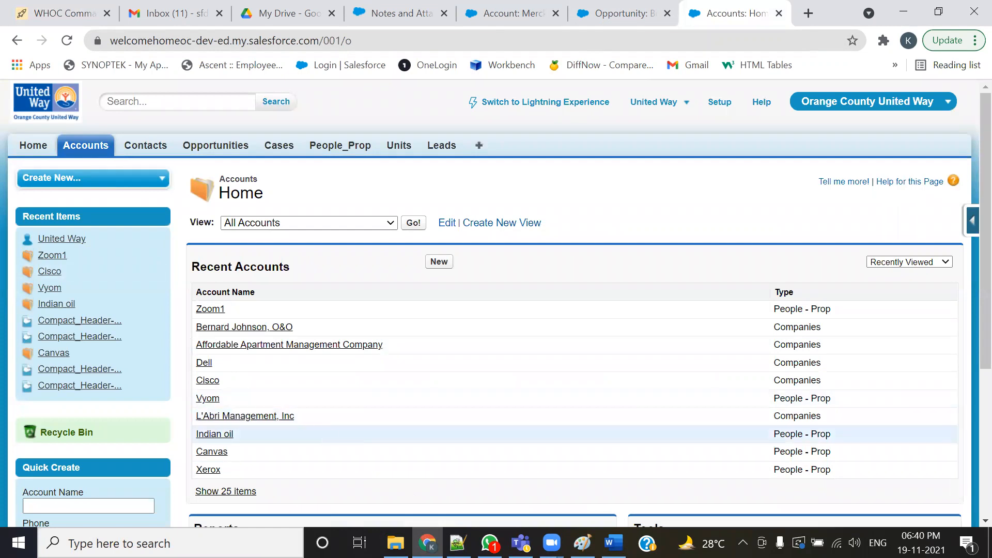
key(alt+Tab)
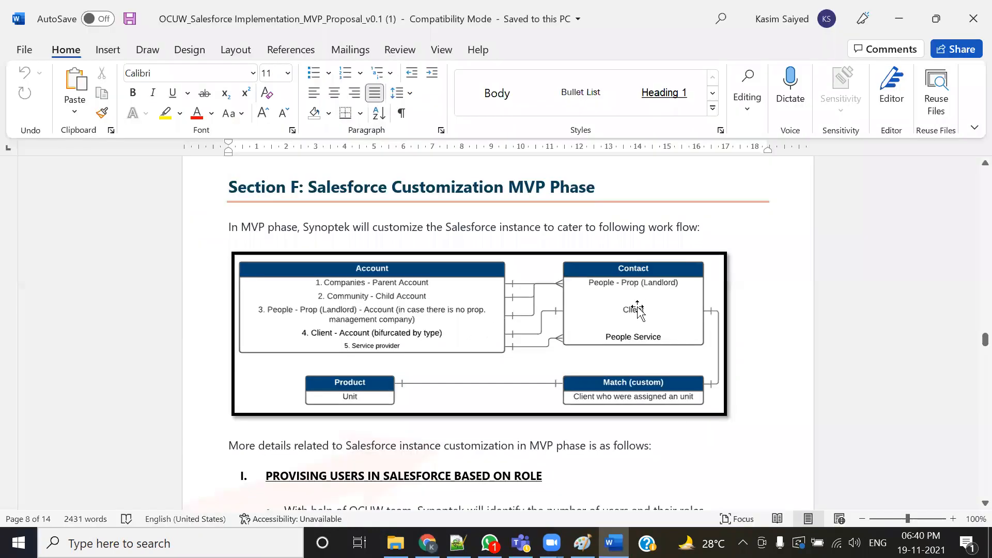
key(alt+Tab)
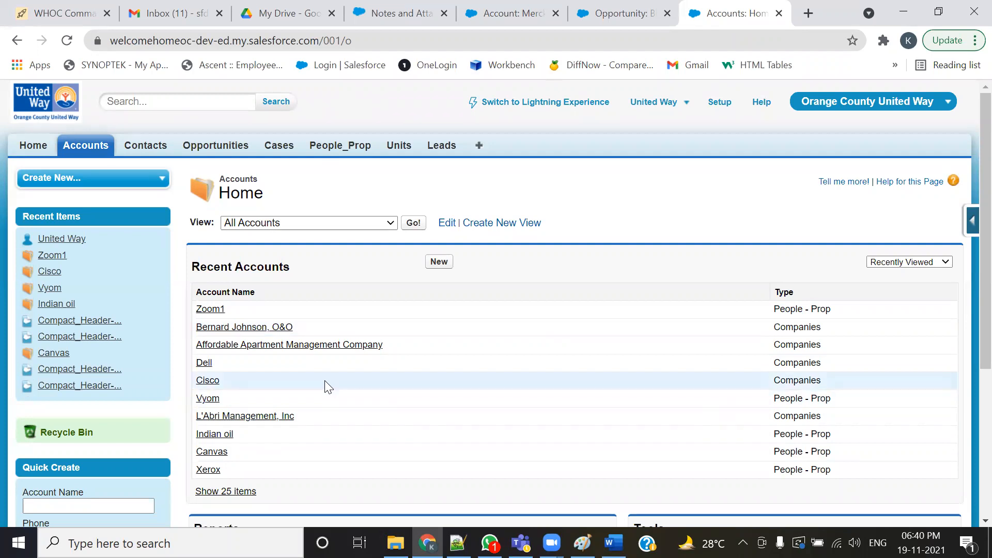
click(417, 223)
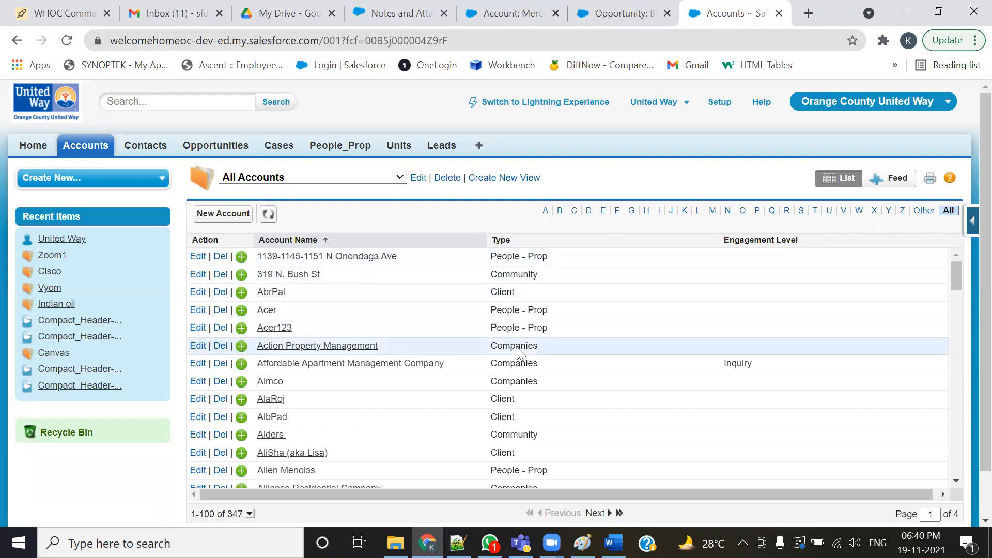
scroll(516, 347, down, 2)
scroll(517, 347, down, 15)
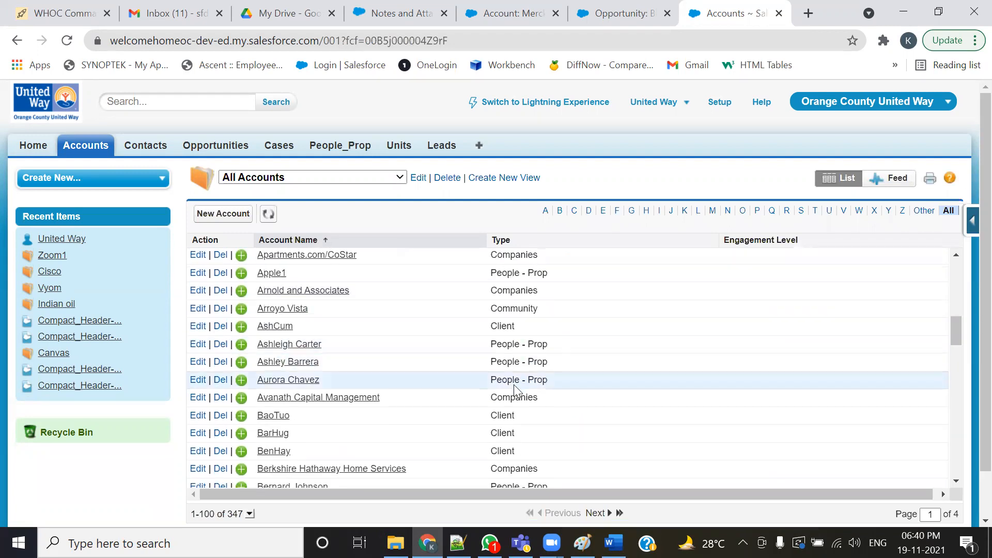
scroll(508, 444, down, 4)
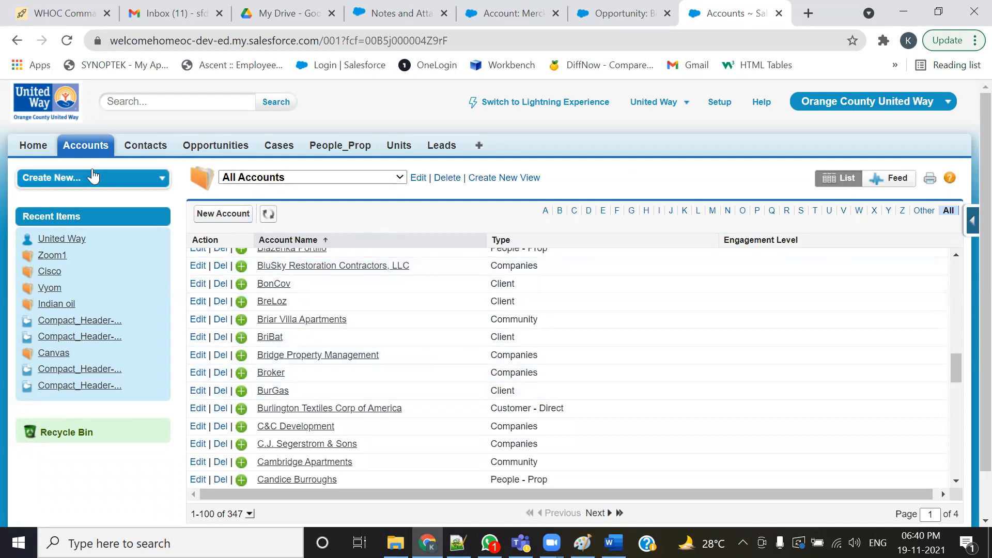
click(84, 147)
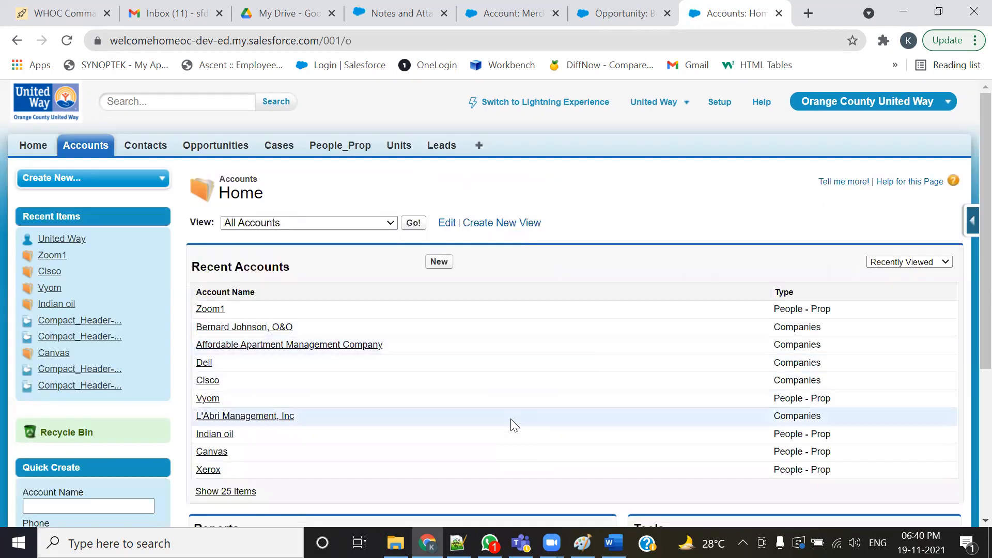
- Start a new account and choose the Companies record type
click(443, 265)
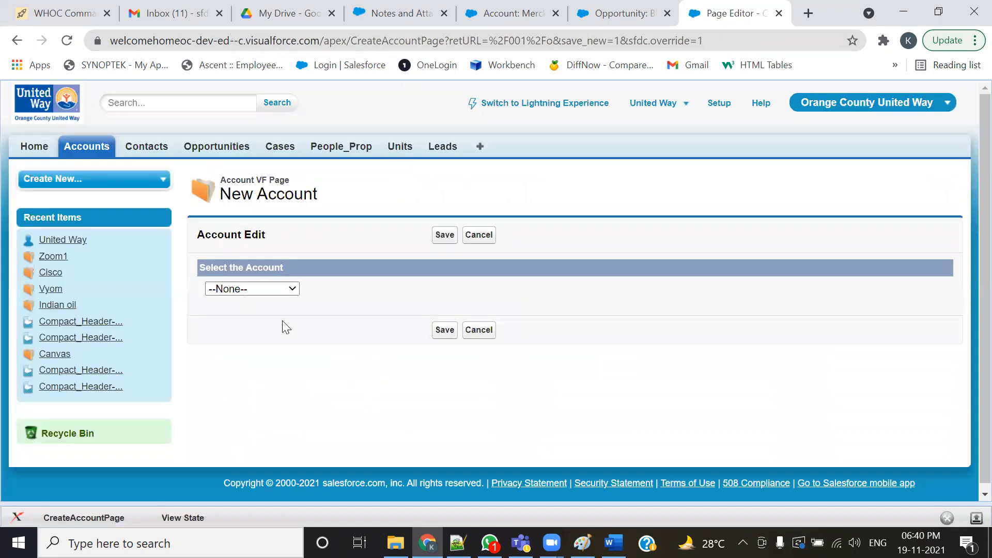
click(292, 291)
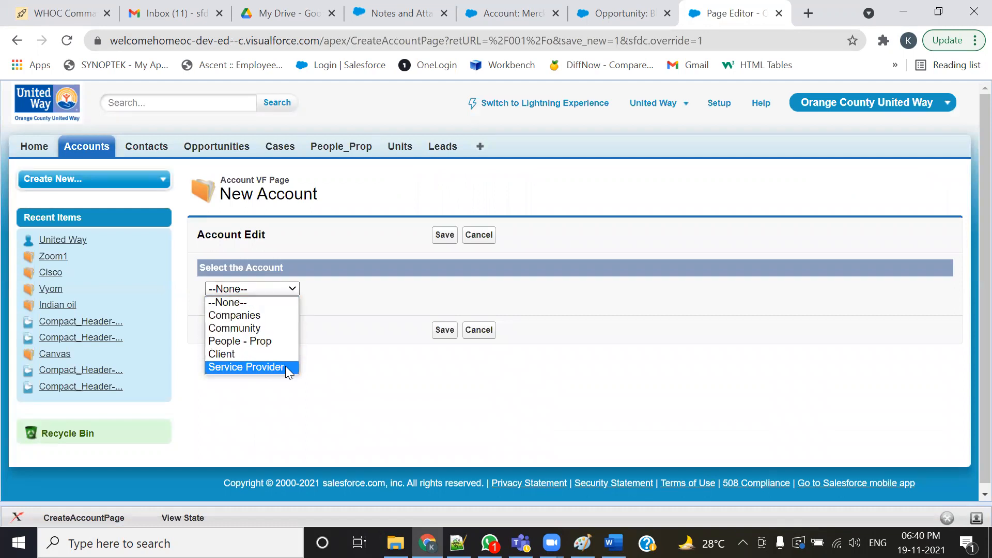
click(72, 7)
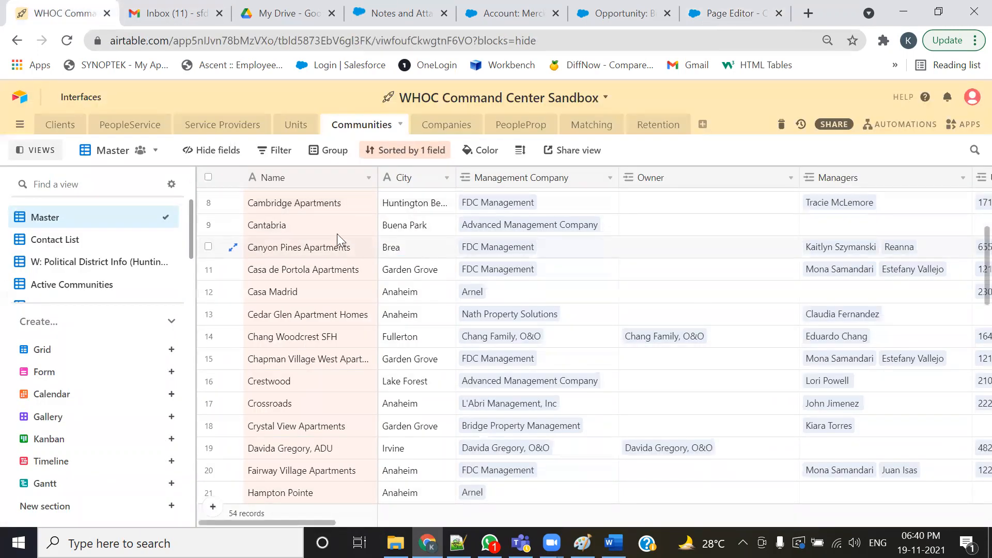
click(734, 14)
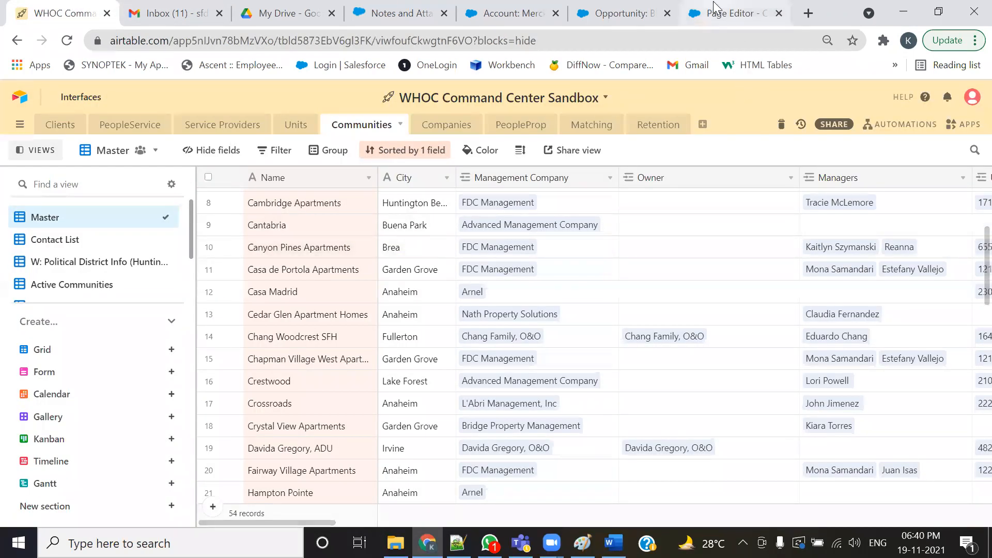
click(294, 288)
click(266, 315)
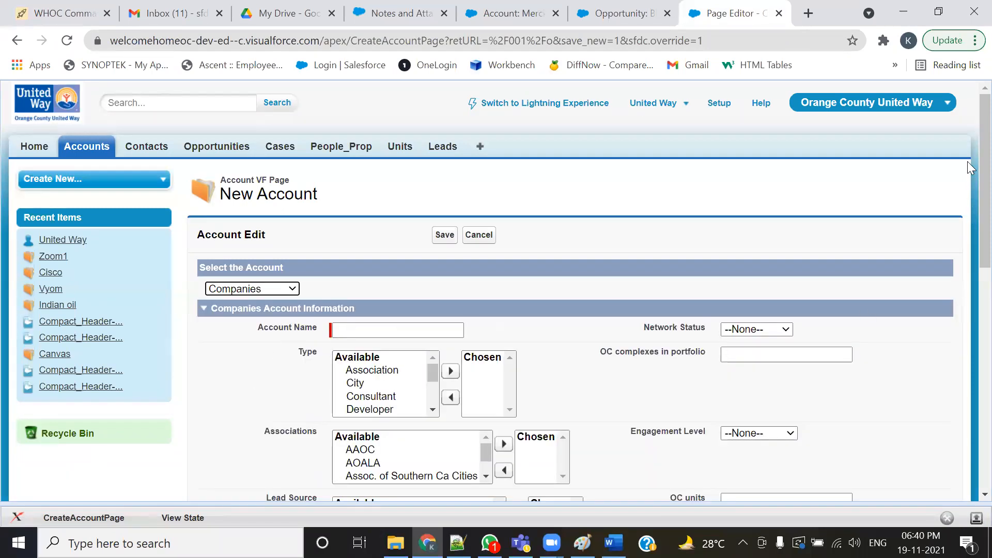
- Compare the Companies account form fields with the columns of the Companies table in the Airtable base
scroll(970, 192, down, 1)
scroll(970, 193, down, 3)
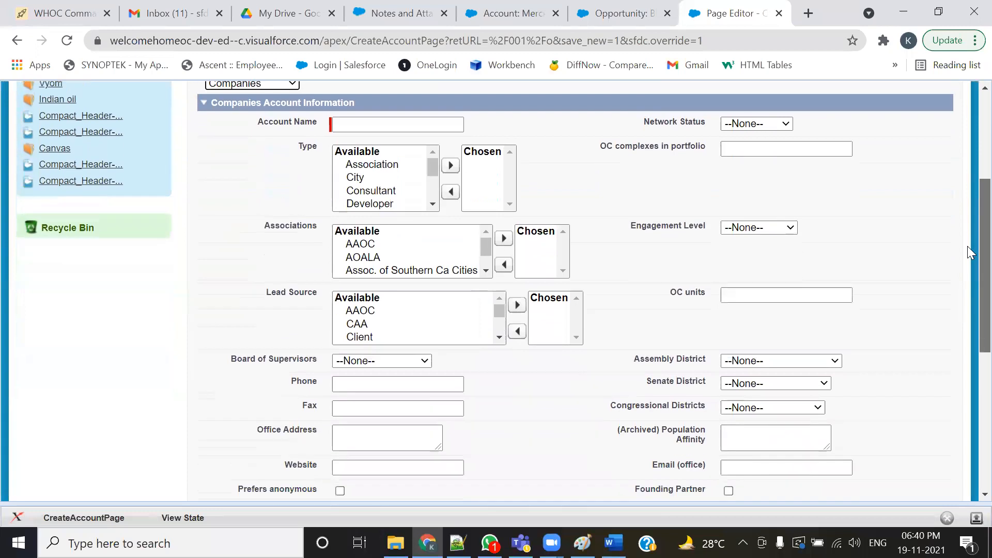
click(91, 14)
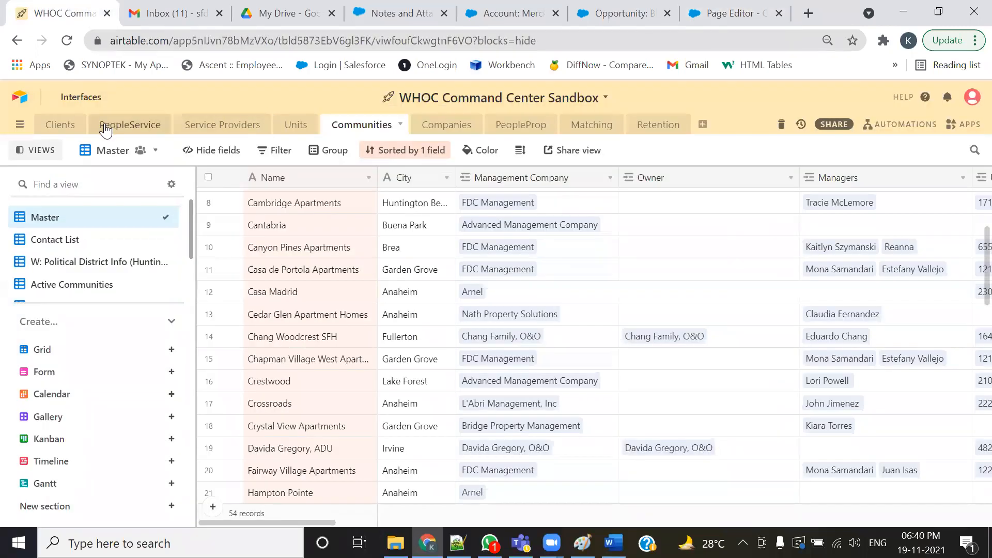
click(445, 124)
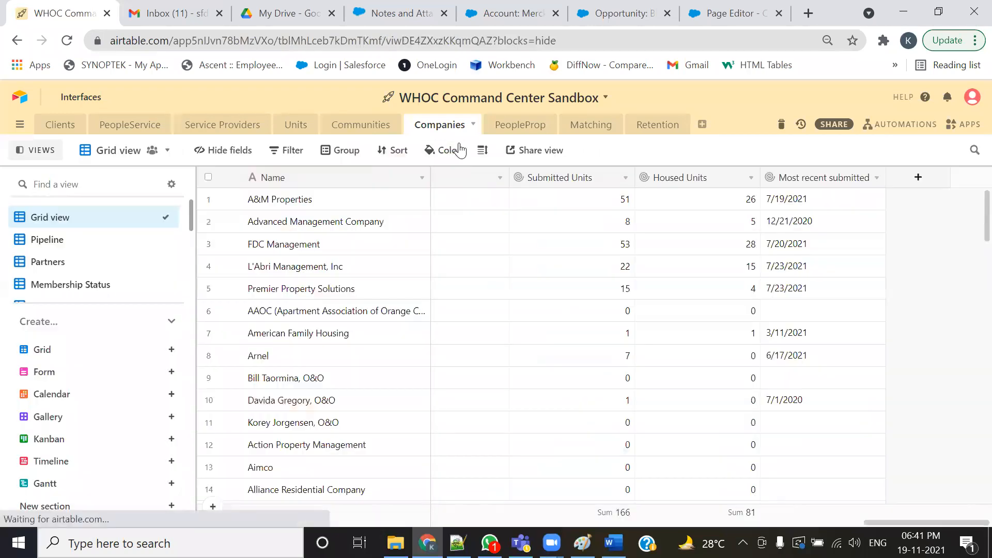
click(264, 178)
click(729, 16)
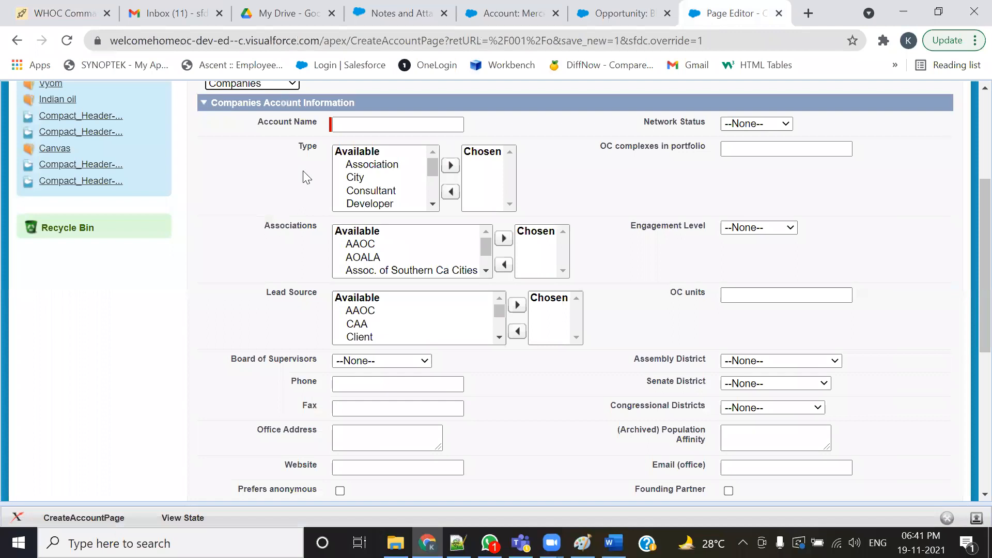
click(62, 13)
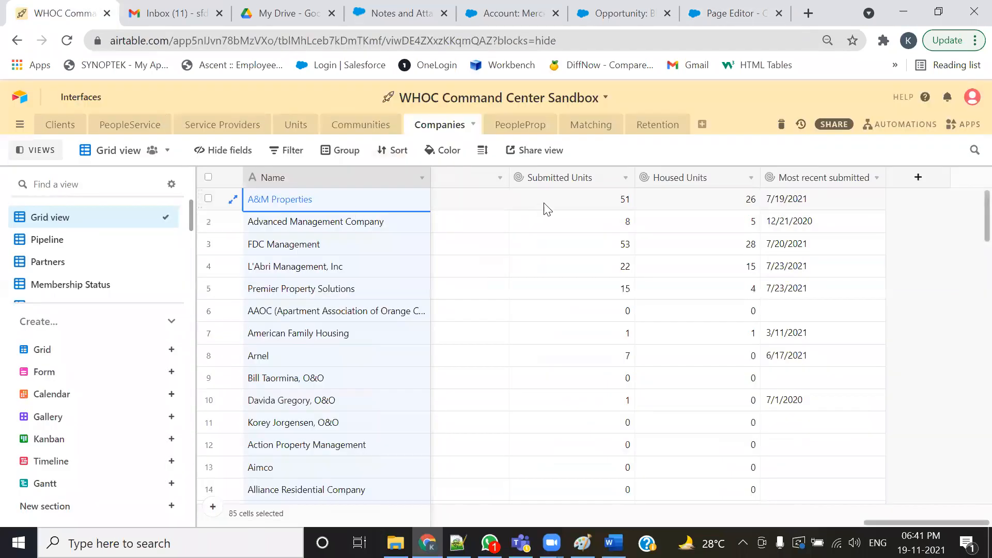
drag(899, 522, 367, 523)
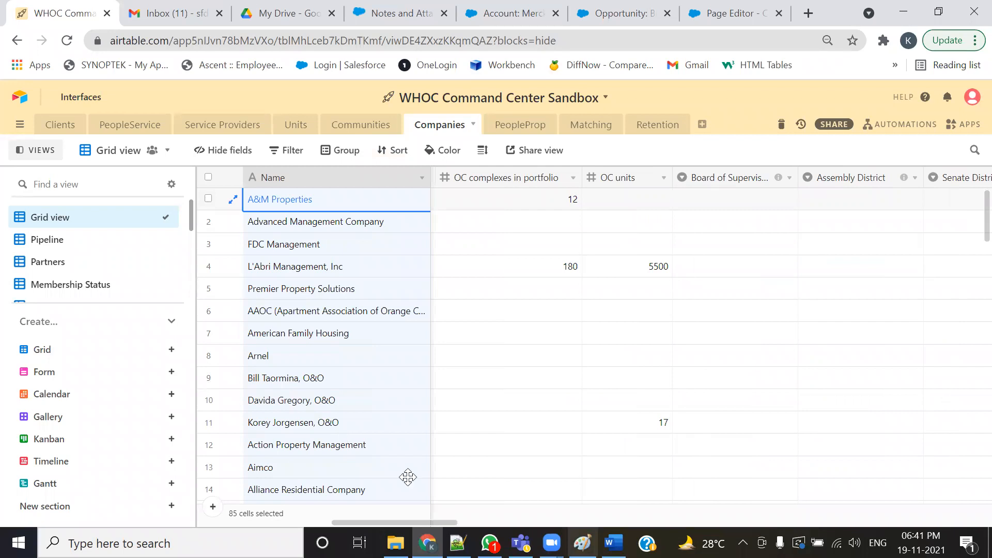
drag(356, 522, 206, 509)
click(208, 489)
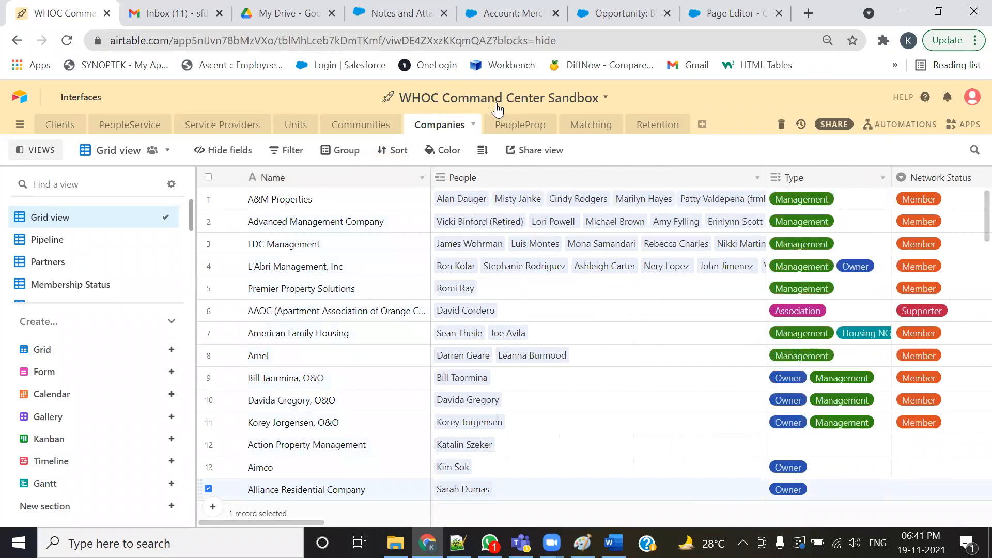
click(734, 14)
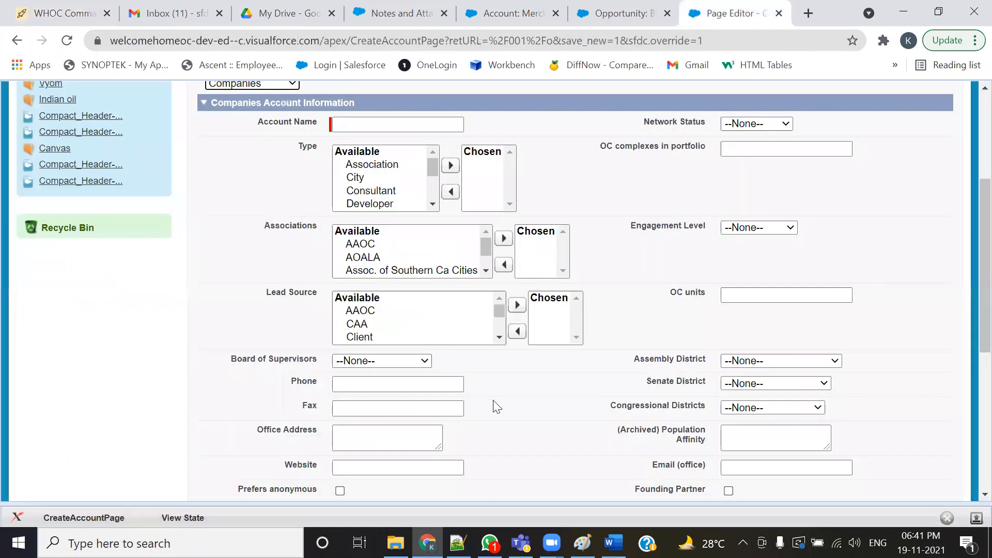
- Add Association and City to the account's chosen Type values and set Network Status to Supporter
click(365, 164)
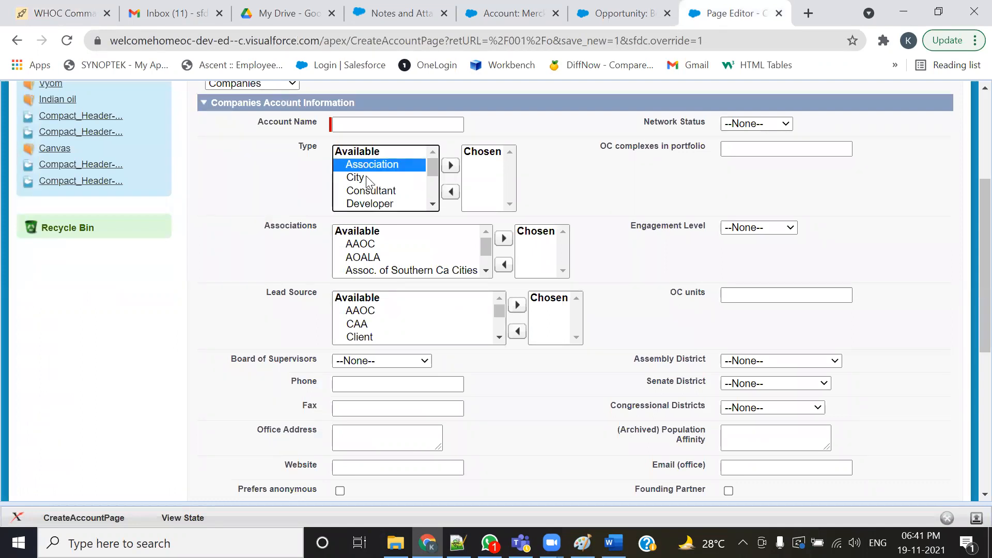
click(450, 165)
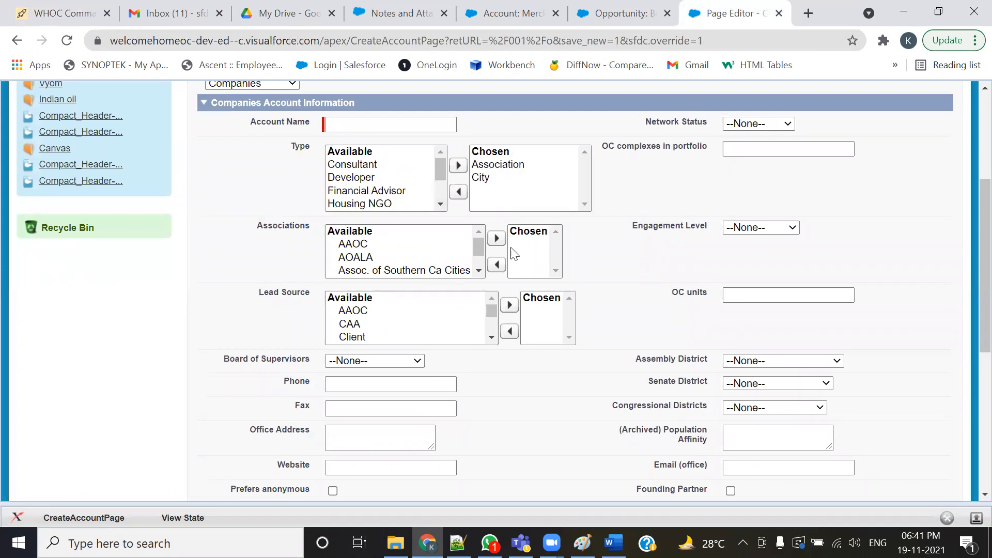
click(759, 123)
click(744, 188)
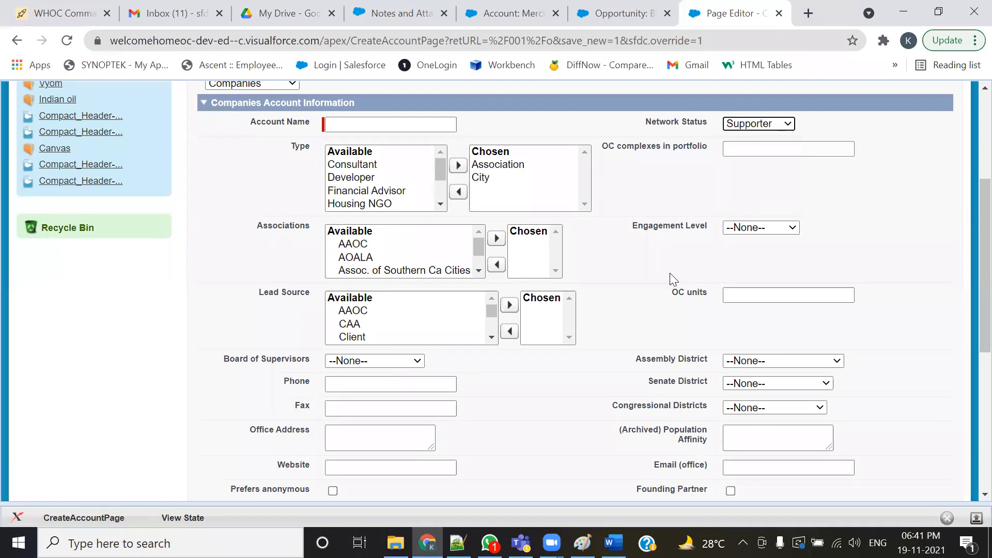
scroll(896, 316, down, 6)
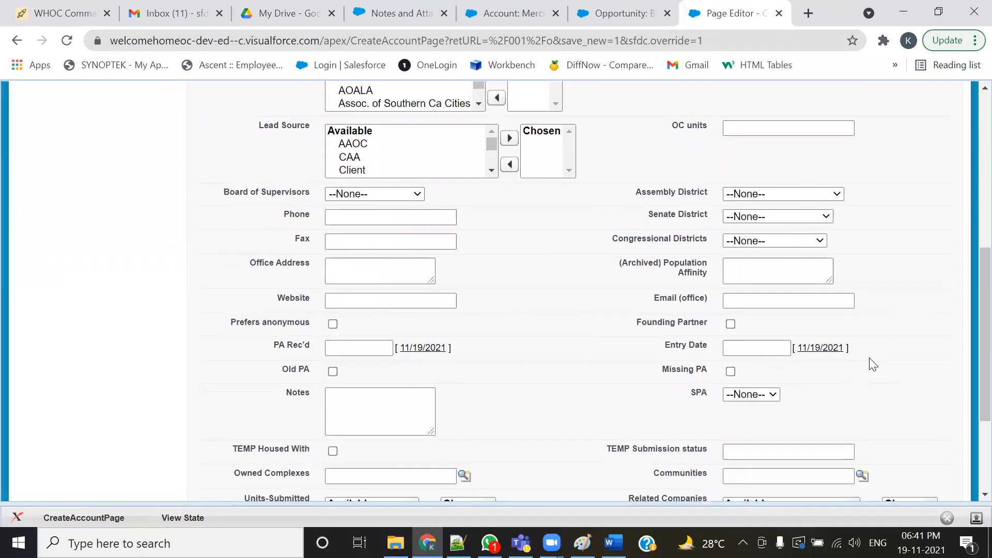
scroll(895, 324, up, 6)
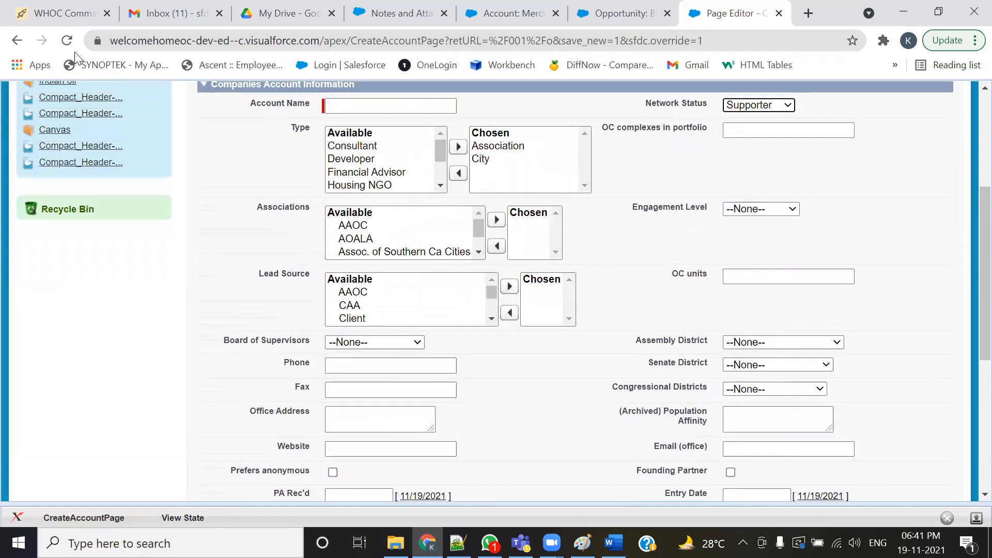
- Reload the new account page and choose the Community record type
click(111, 105)
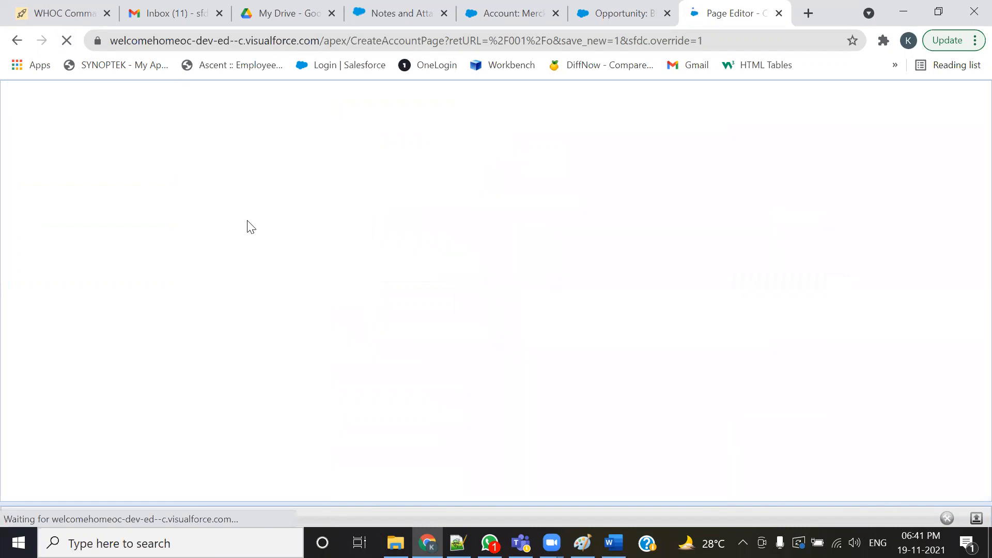
click(272, 291)
click(255, 327)
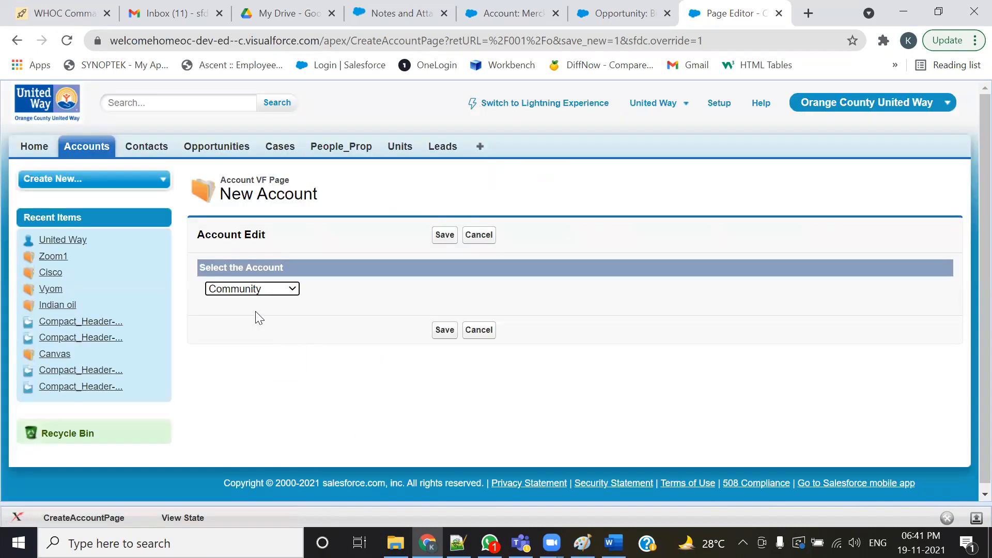
- Review the fields of the Community account form and reload the page
scroll(722, 305, down, 9)
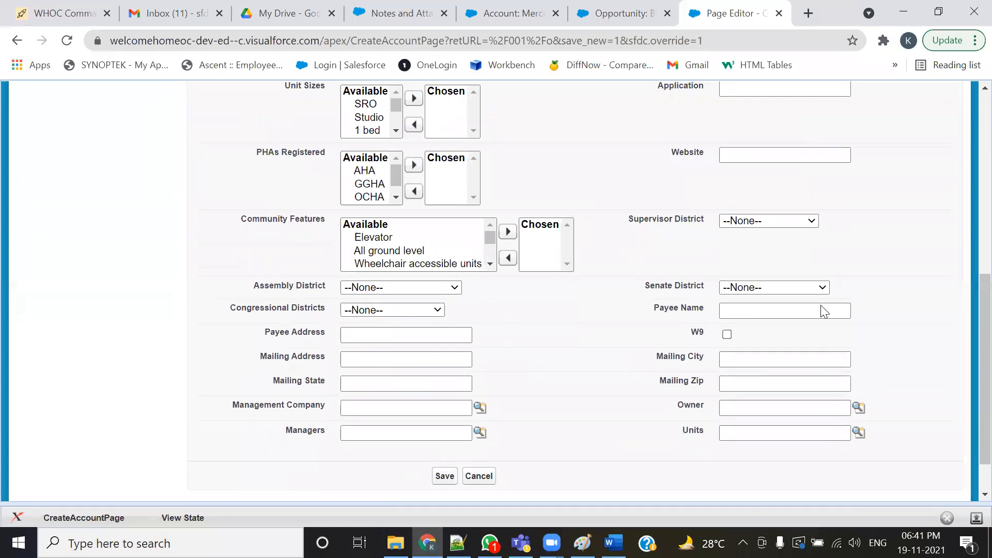
scroll(824, 311, up, 10)
click(66, 40)
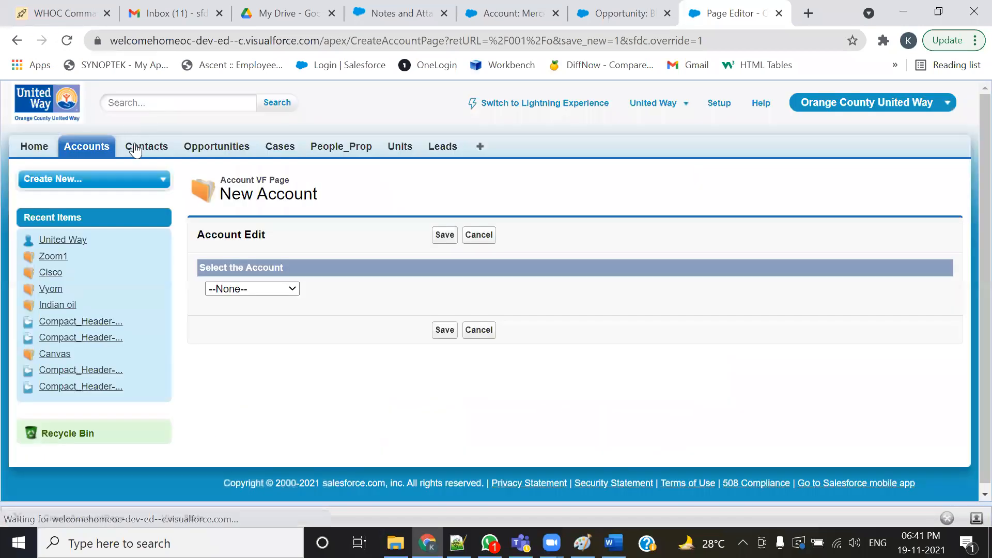
- Start a new contact, choose the People Service record type, and review its contact form fields
click(137, 149)
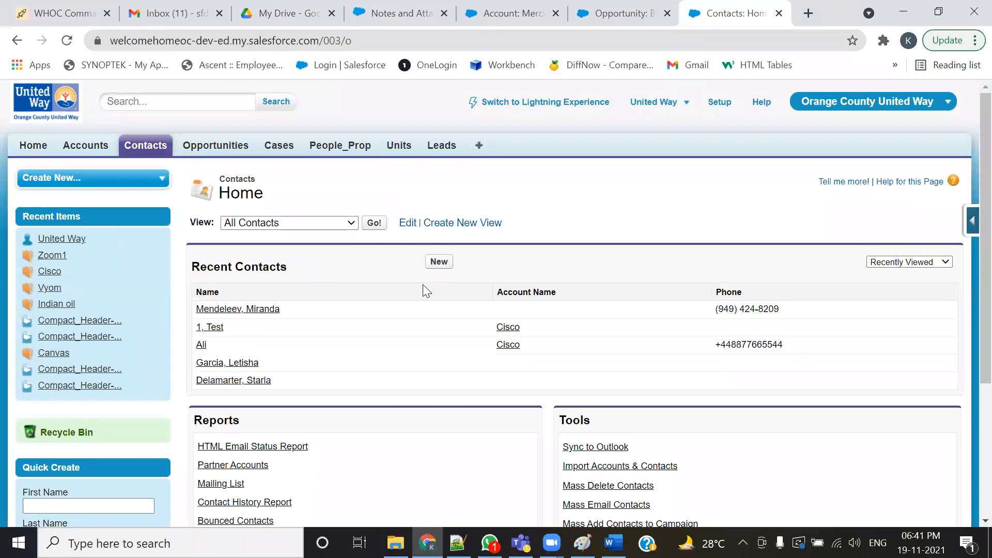
click(439, 261)
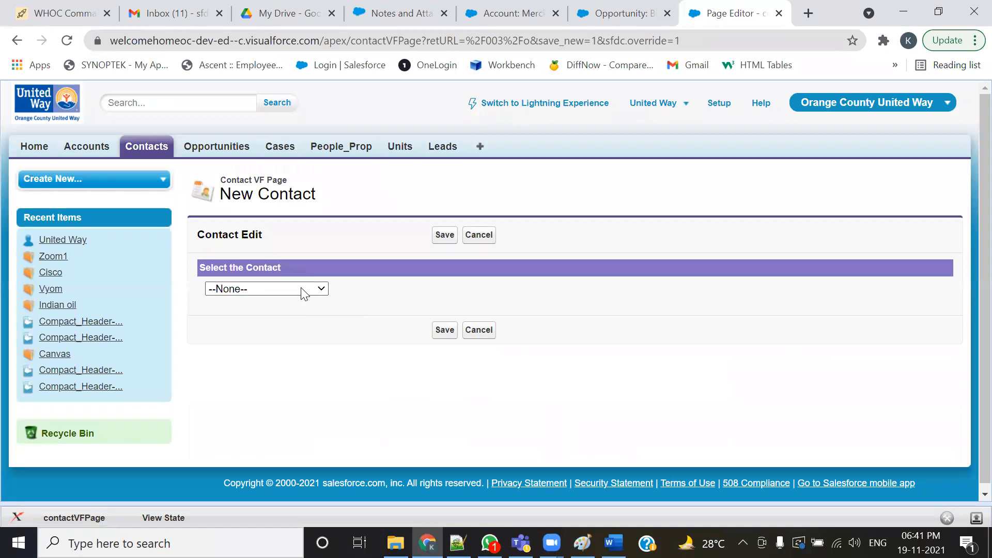
click(304, 294)
click(259, 341)
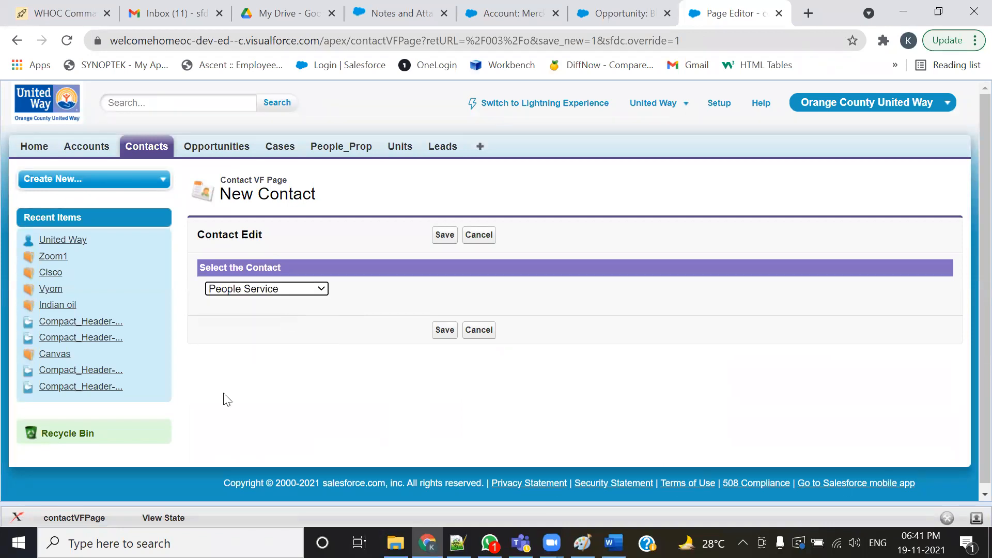
scroll(207, 403, down, 3)
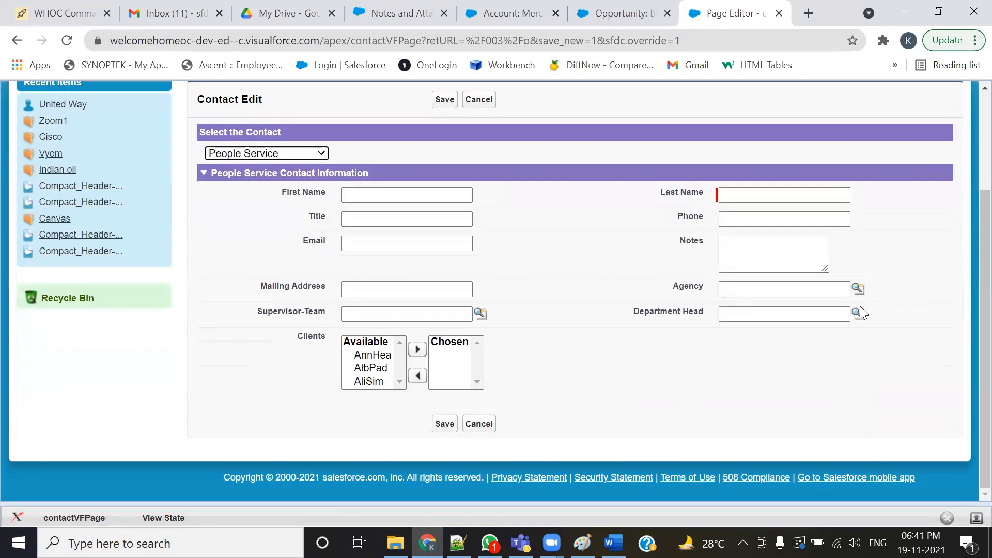
scroll(860, 309, up, 3)
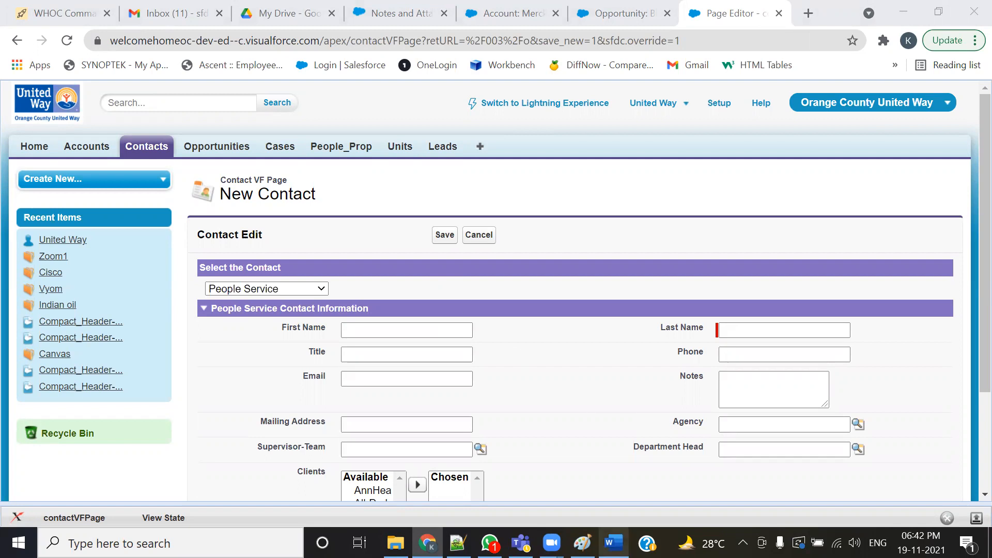
- Review the account and contact relationship diagram in the MVP proposal document in Word
click(614, 542)
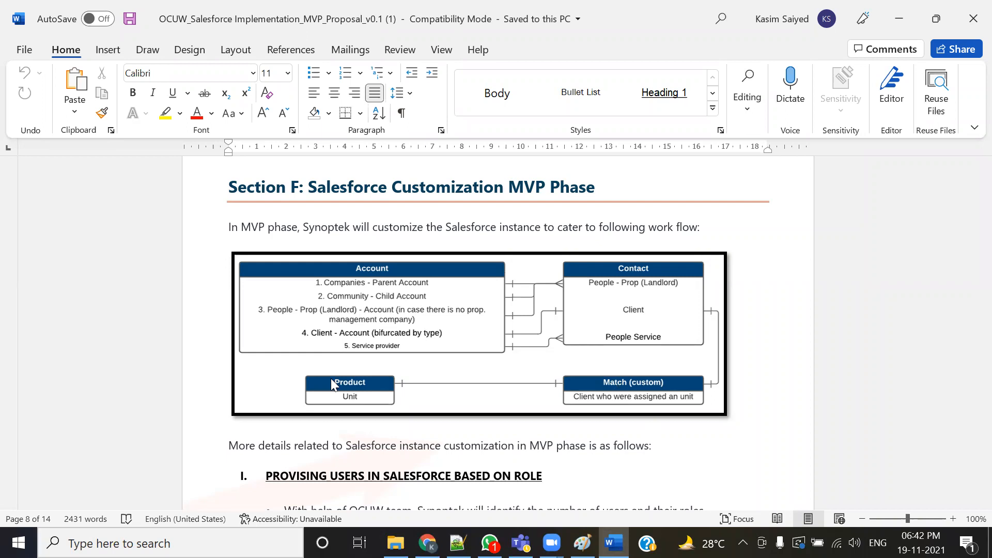
key(alt+Tab)
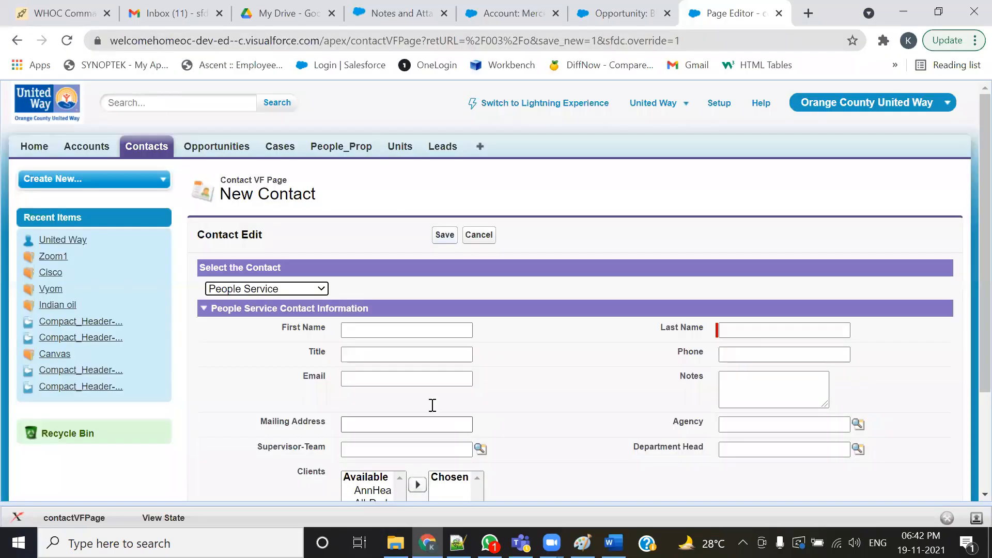
- Search Setup for site and open the Digital Experiences All Sites list
click(717, 110)
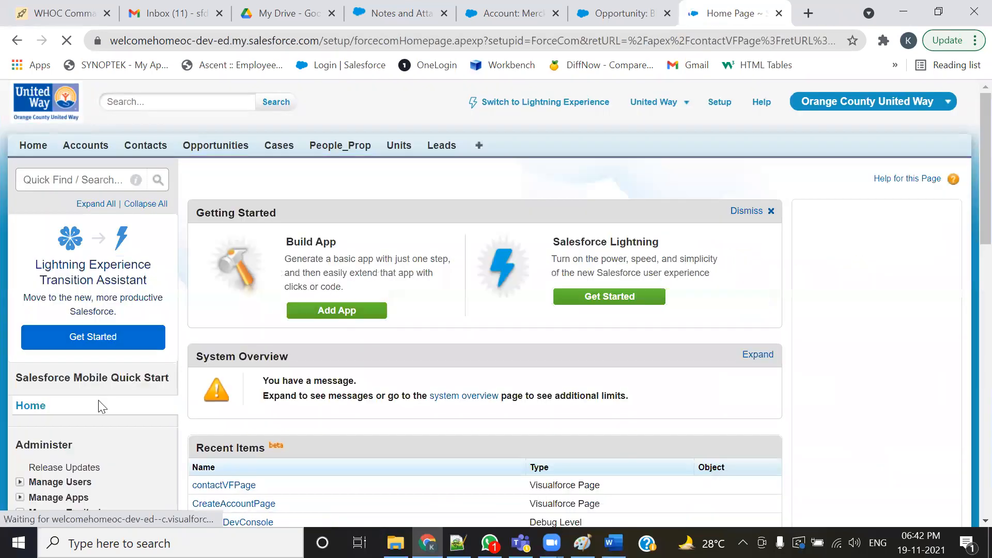
scroll(98, 402, down, 12)
scroll(105, 375, up, 3)
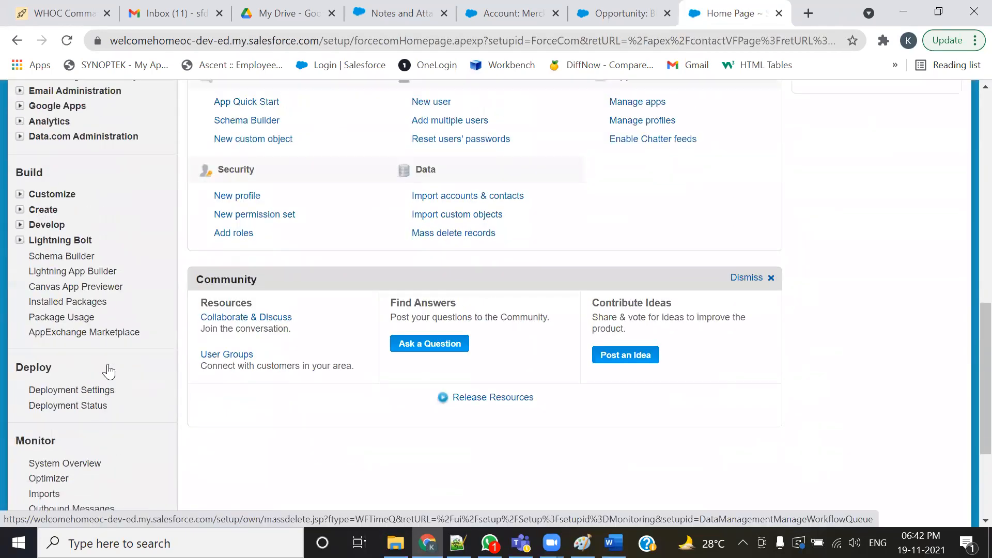
scroll(95, 195, up, 10)
click(82, 180)
text(all)
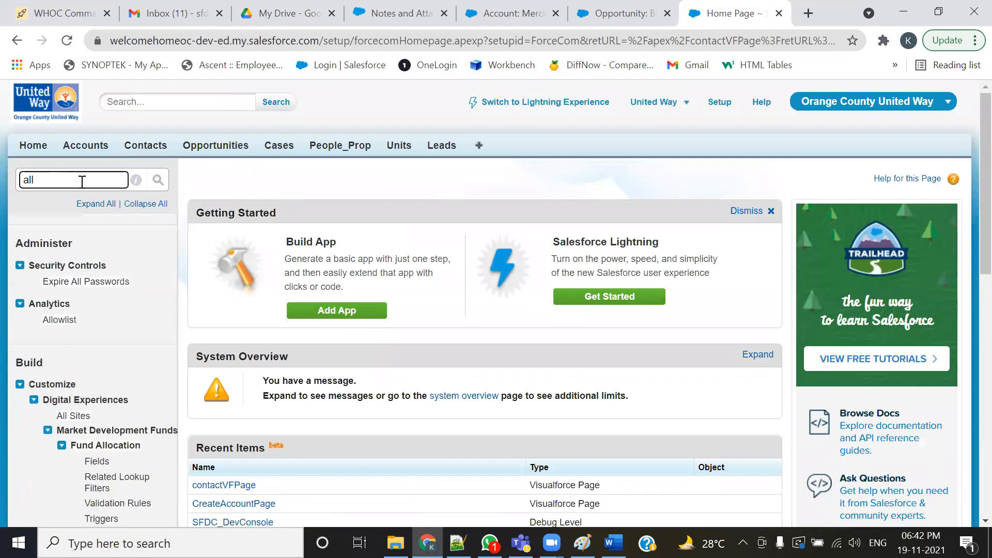
drag(66, 181, 2, 181)
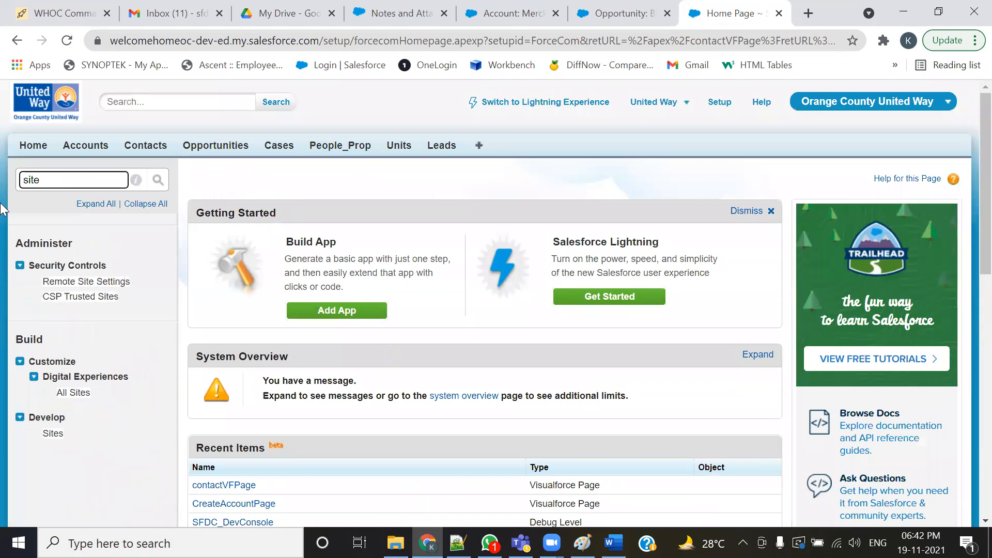
click(73, 394)
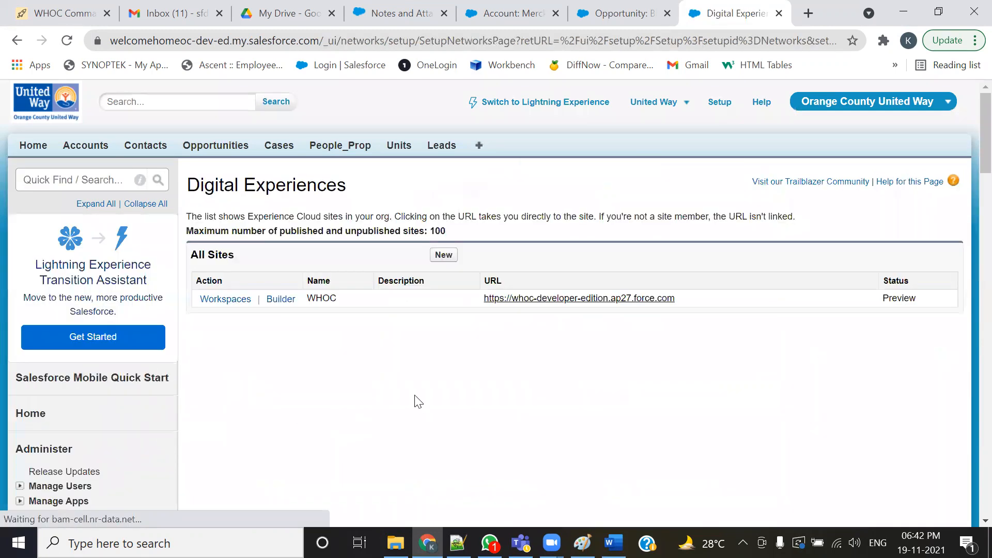
- Open the WHOC community site, view its Account Test page and Home, then close the site tab
click(538, 306)
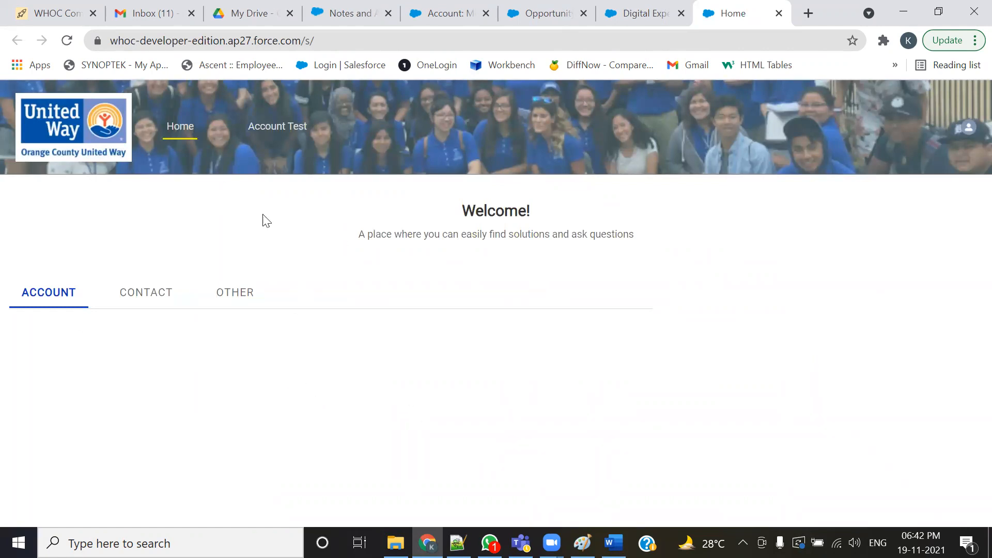
click(267, 133)
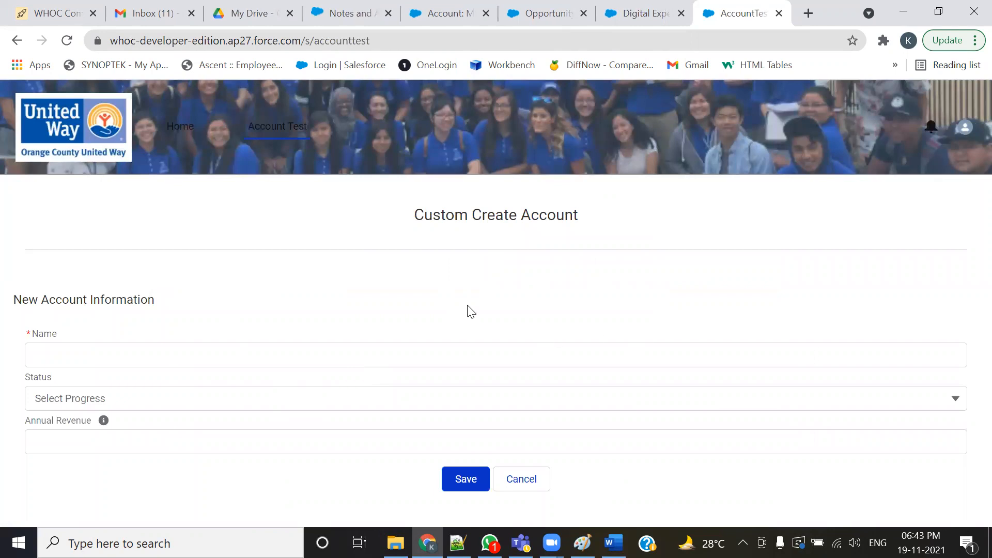
click(181, 129)
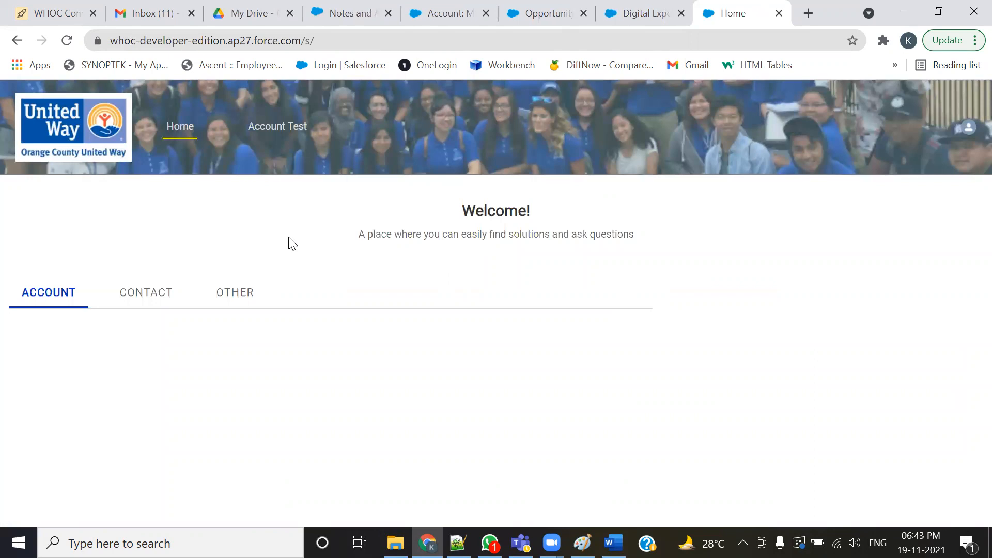
click(779, 13)
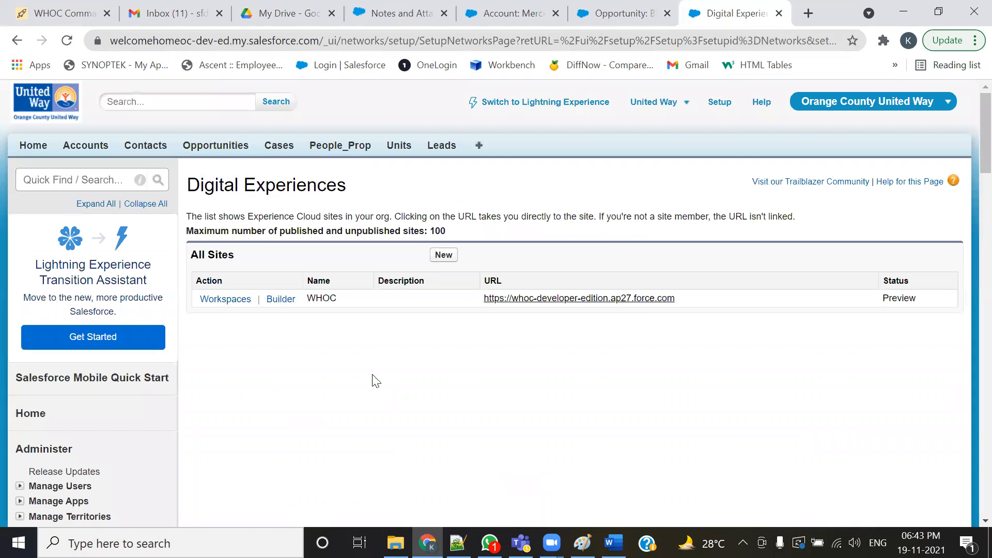
- Return to the United Way org and open the Accounts home page
click(634, 11)
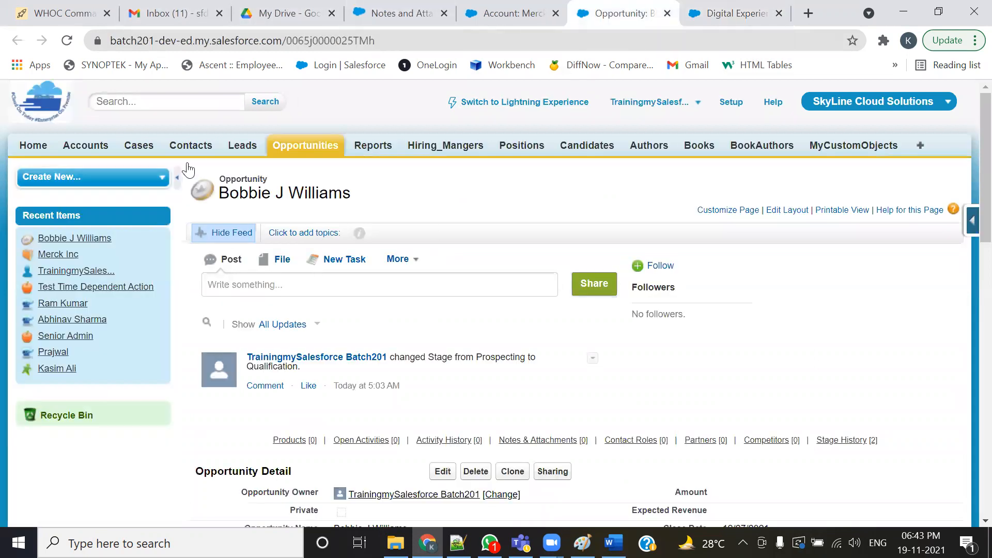
click(734, 14)
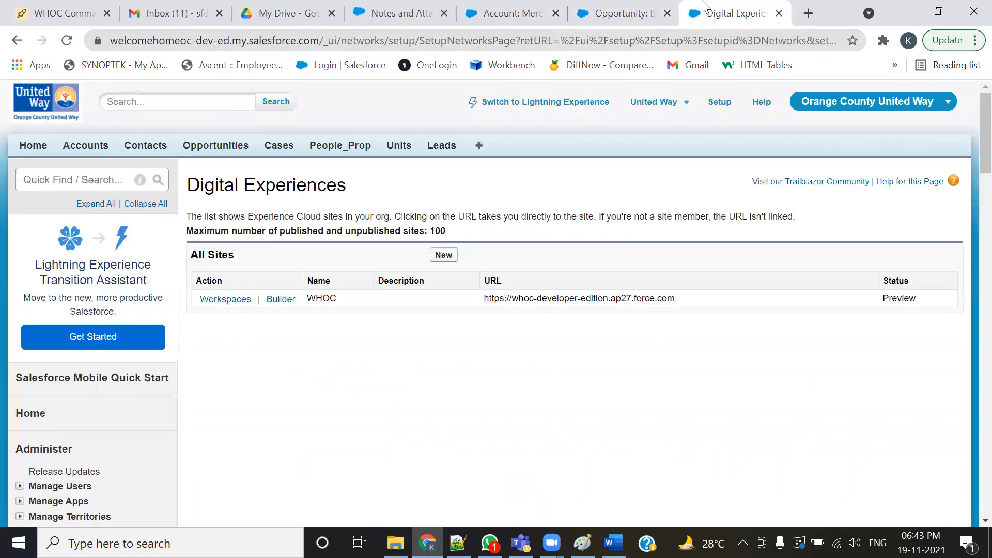
click(85, 145)
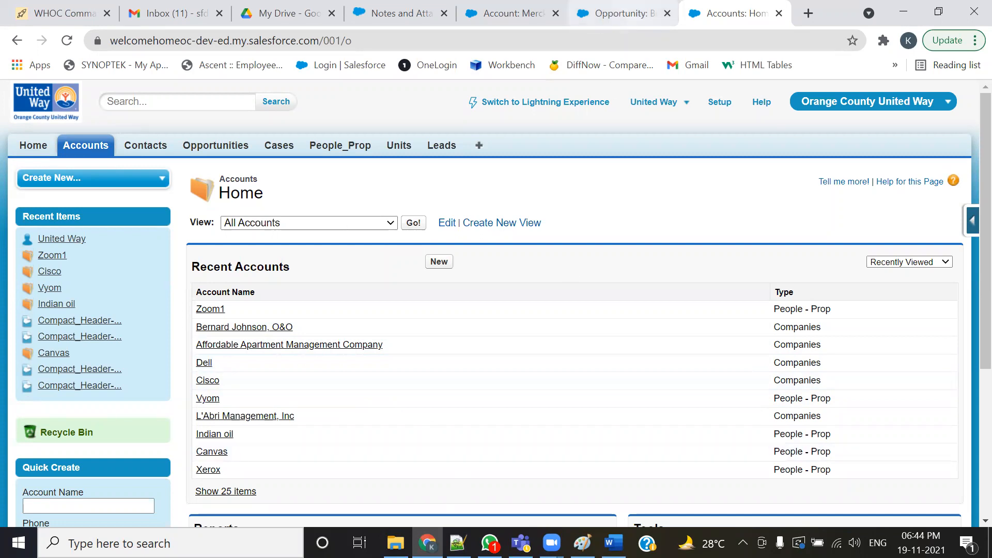
- Glance at the cross-object field update diagram in Paint
key(alt+Tab)
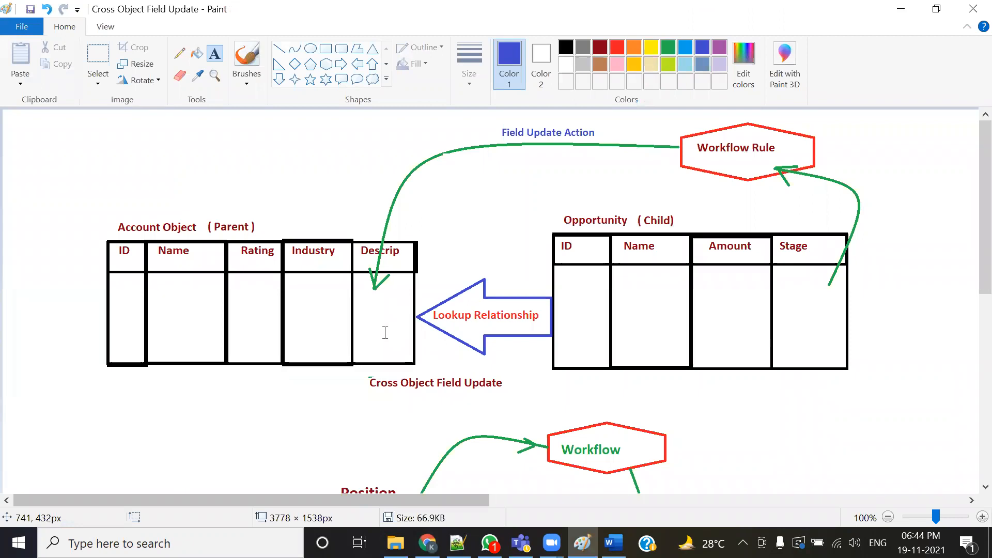
key(alt+Tab)
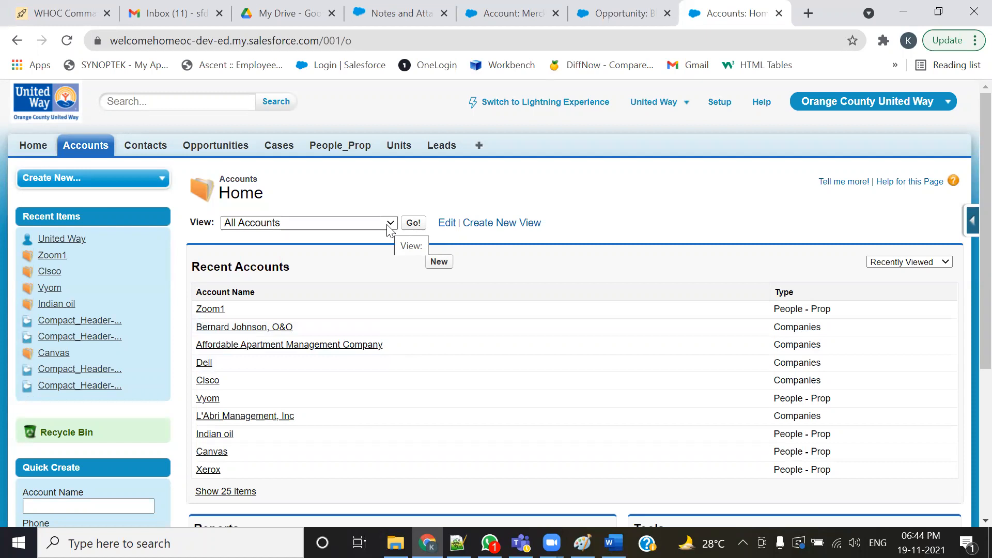
- Open the Zoom1 account and scroll through its account detail fields
click(207, 309)
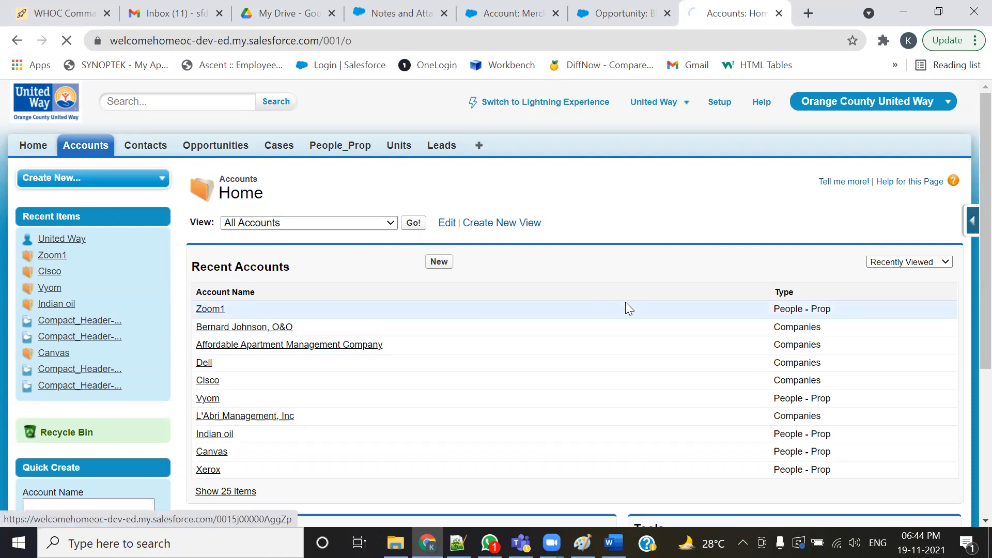
scroll(605, 322, down, 5)
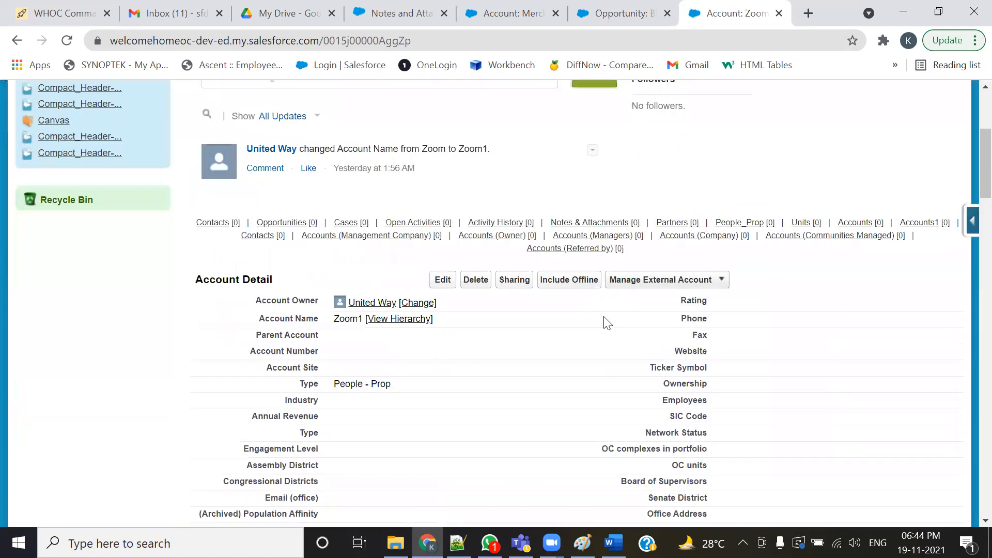
scroll(603, 323, down, 3)
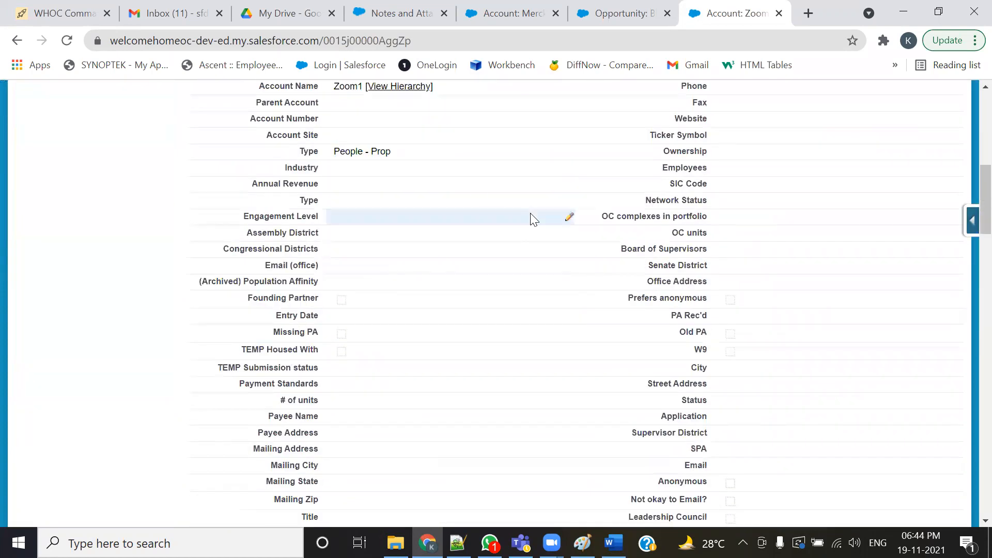
drag(397, 155, 331, 154)
scroll(557, 271, down, 5)
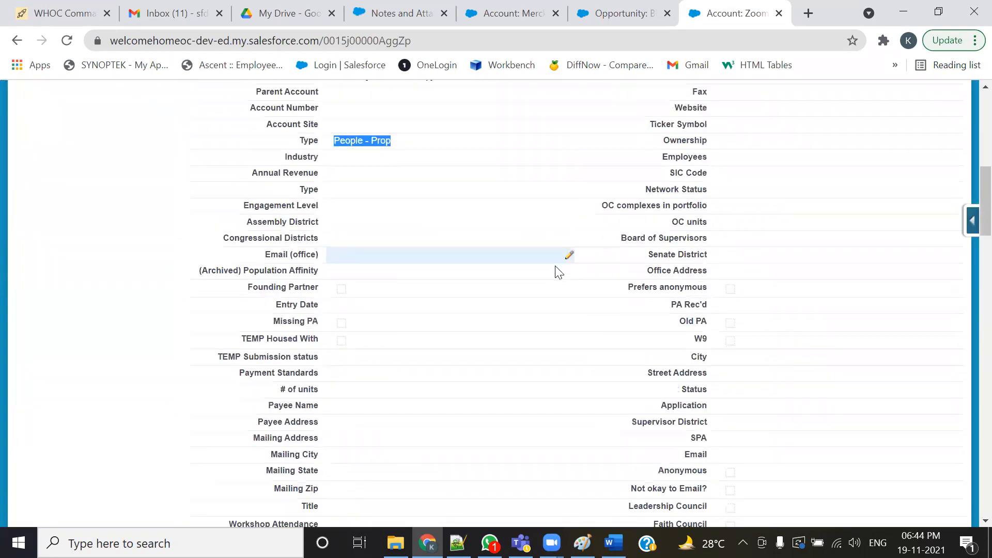
scroll(557, 271, down, 5)
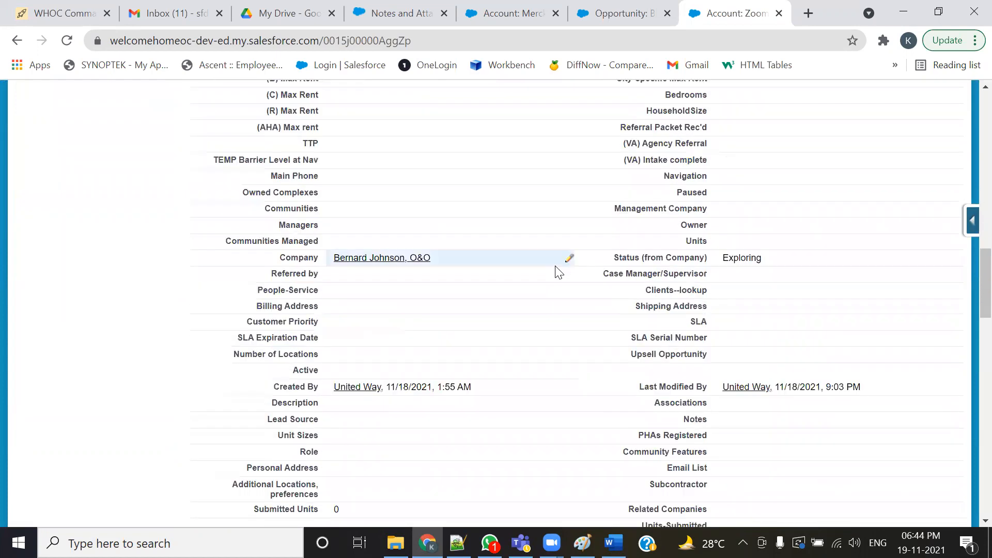
scroll(518, 319, down, 1)
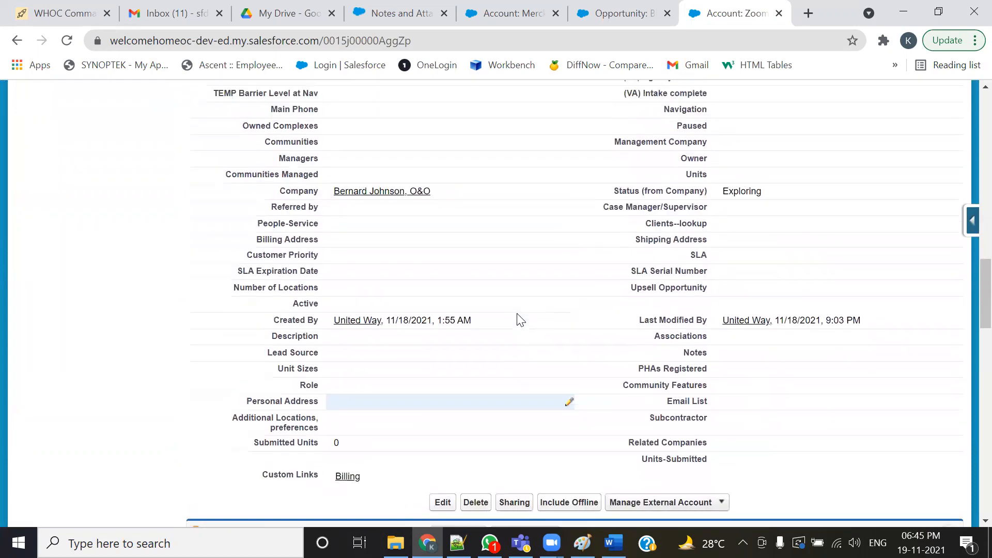
- Examine the Company lookup, Type and Account Name fields on the Zoom1 account record
scroll(518, 319, up, 1)
drag(279, 260, 323, 264)
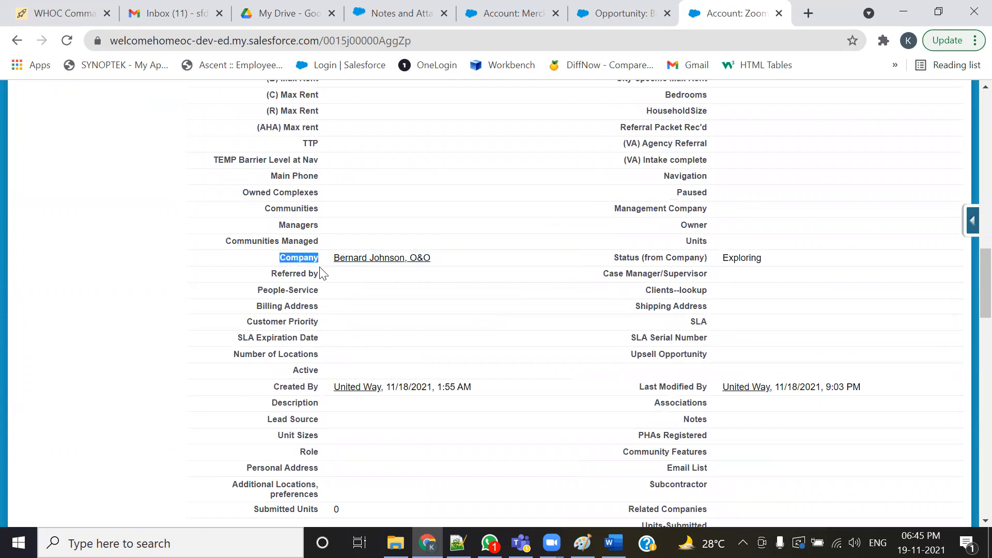
scroll(465, 237, up, 10)
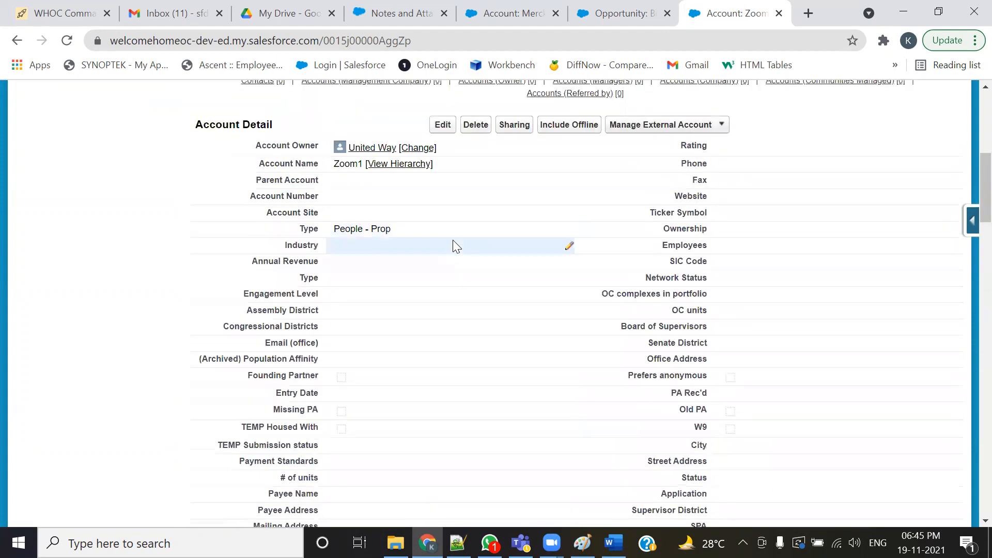
drag(334, 163, 363, 163)
scroll(342, 368, down, 5)
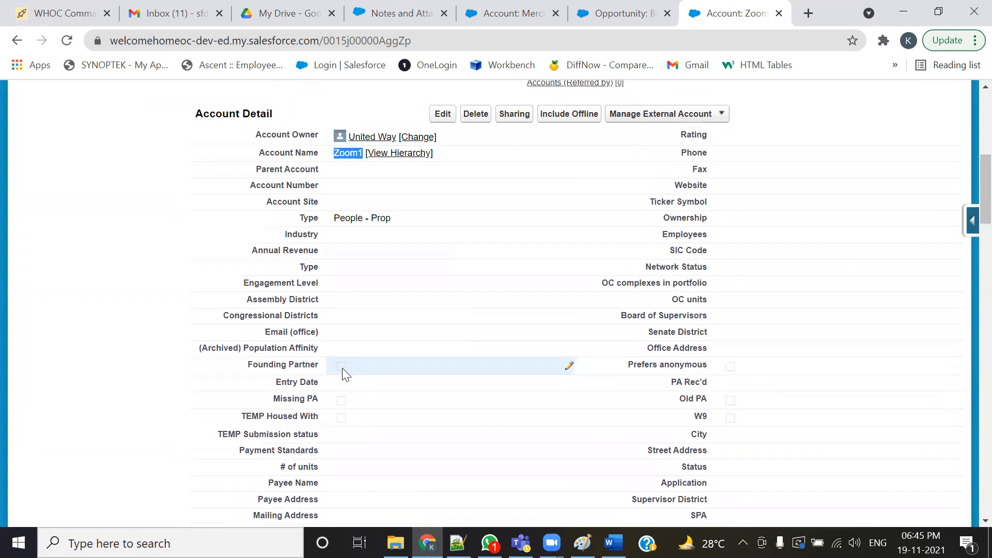
scroll(375, 378, down, 6)
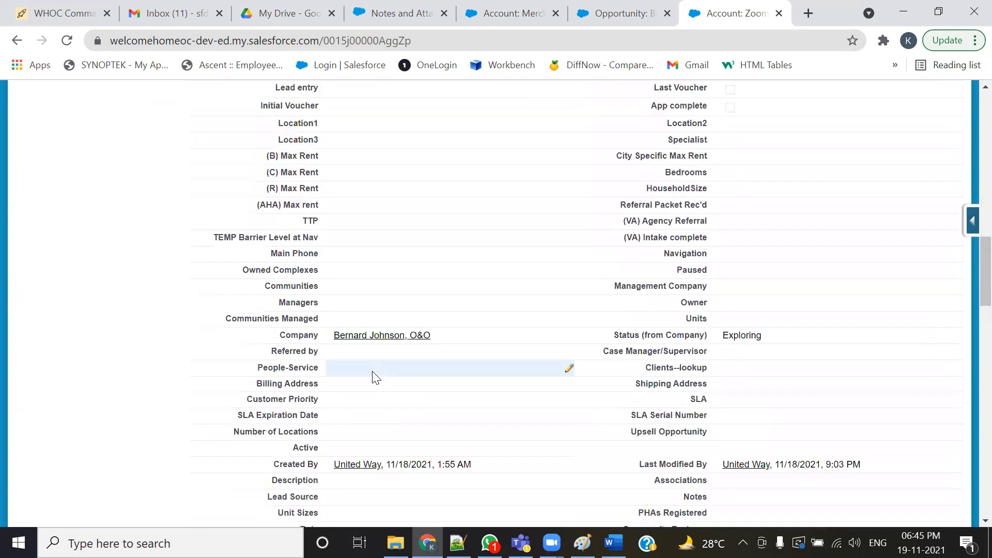
drag(275, 335, 317, 336)
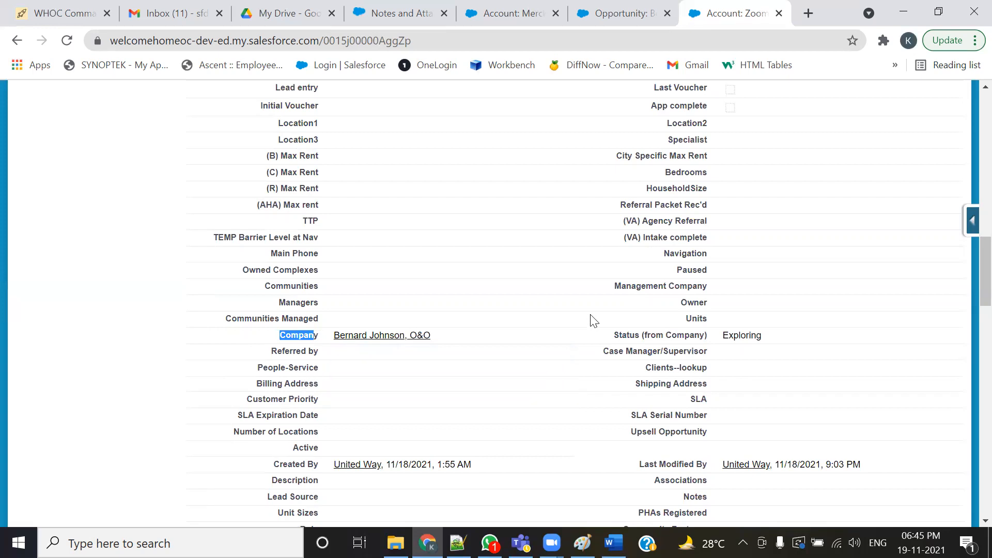
scroll(593, 319, up, 1)
scroll(593, 319, up, 10)
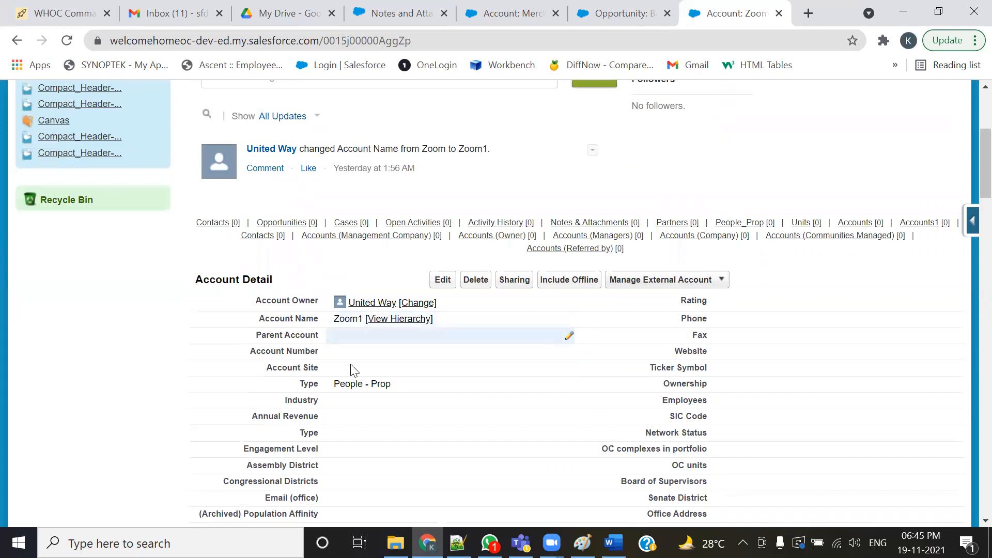
- Scroll down the Zoom1 account detail to the Company and Status (from Company) fields
drag(398, 381, 332, 380)
scroll(487, 391, down, 7)
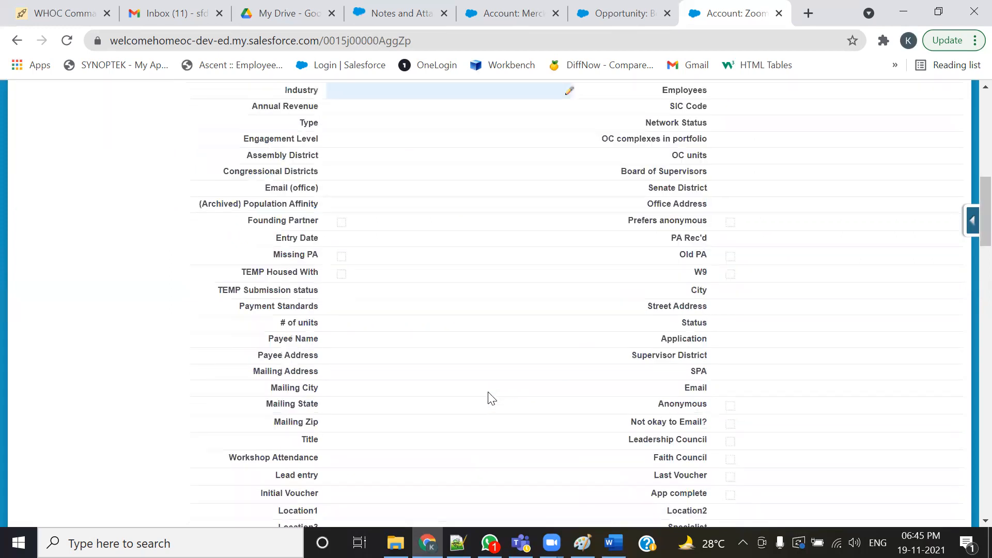
scroll(487, 398, down, 3)
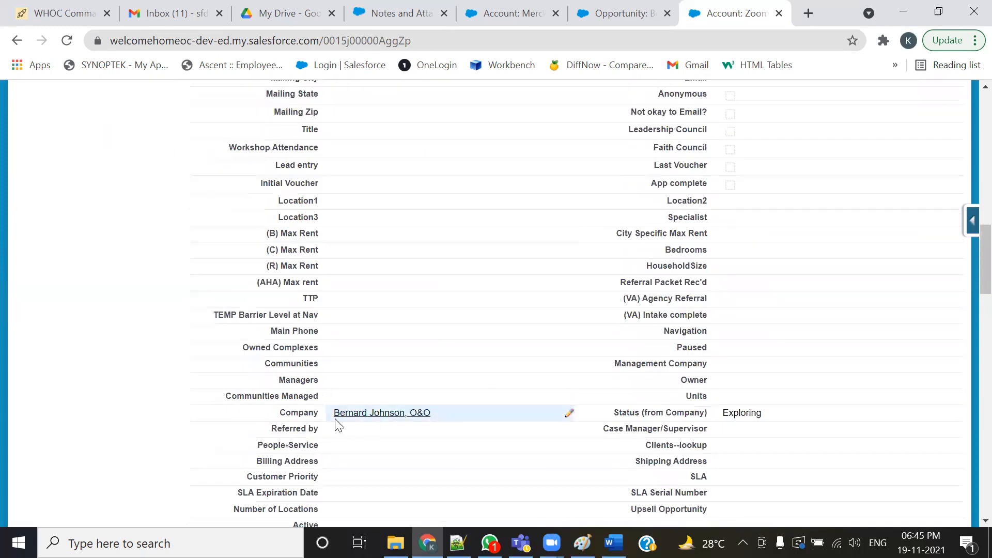
- Inspect the Company link field type in the Airtable PeopleProp table, then cancel the field customization
click(49, 13)
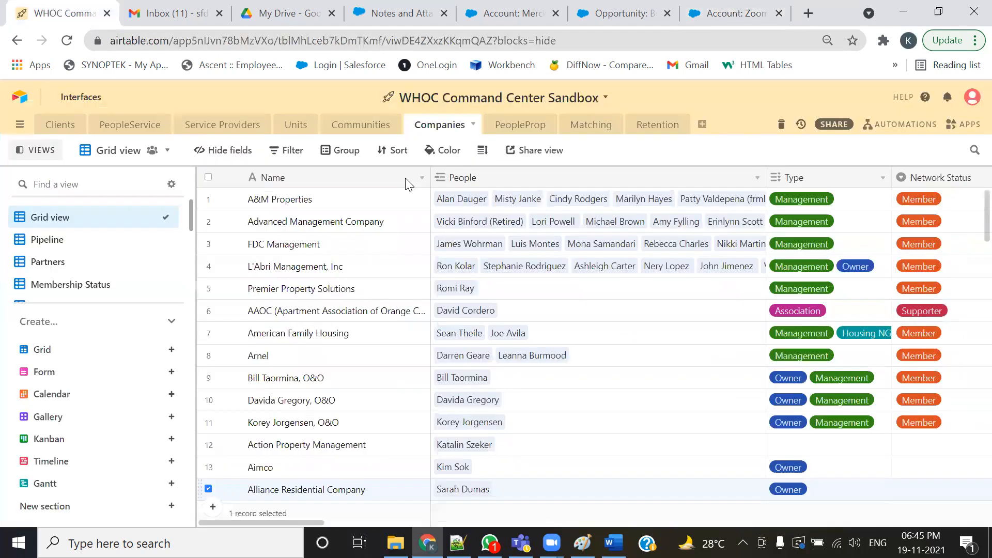
click(509, 125)
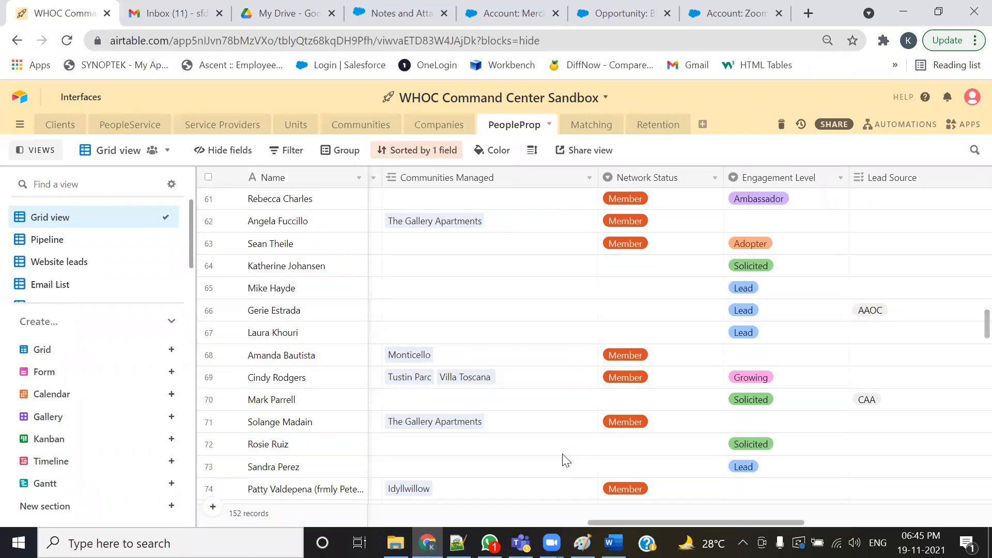
drag(623, 521, 359, 522)
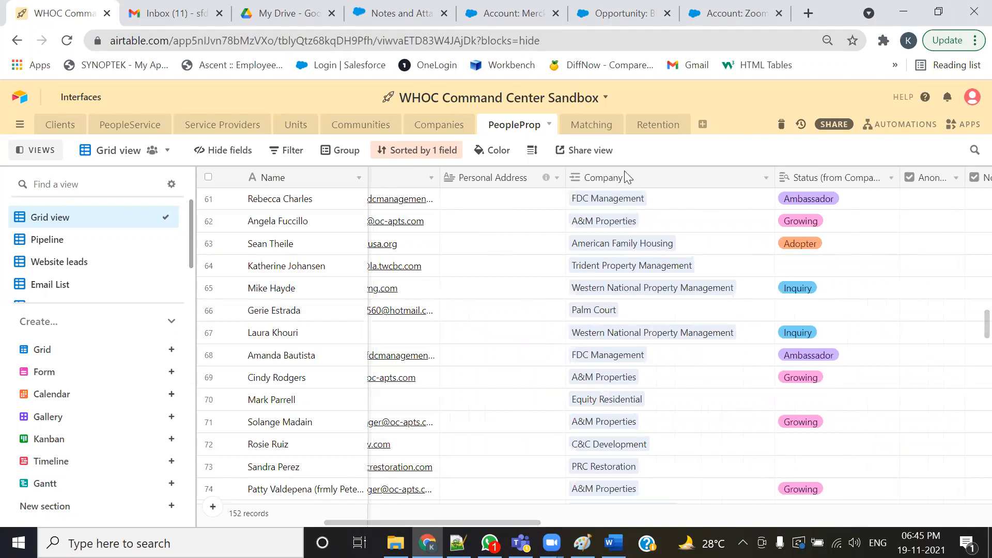
click(765, 178)
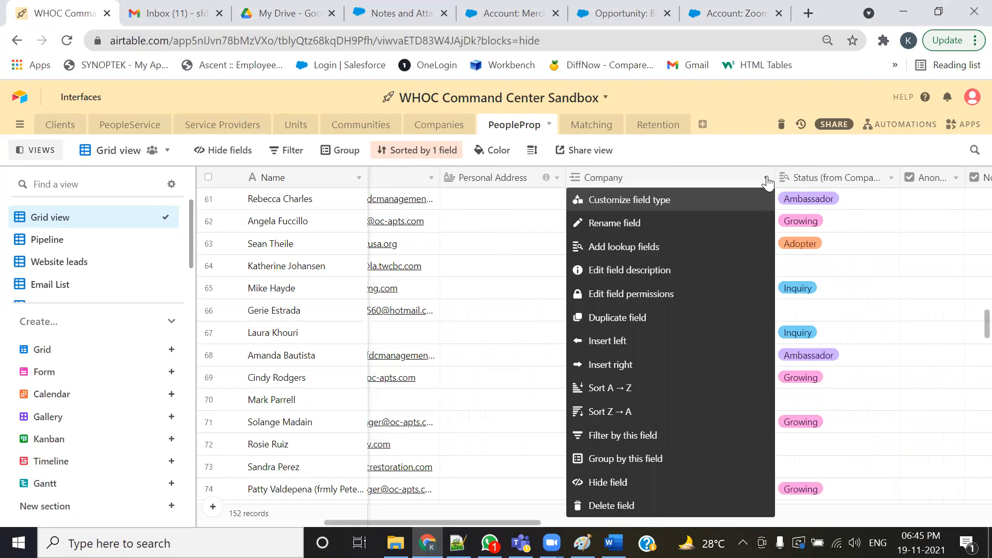
click(704, 199)
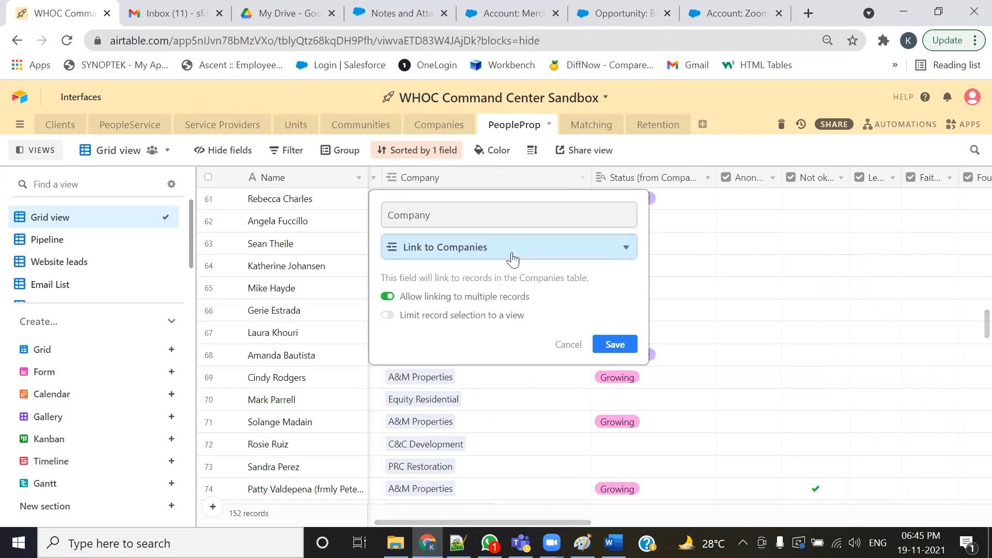
click(446, 248)
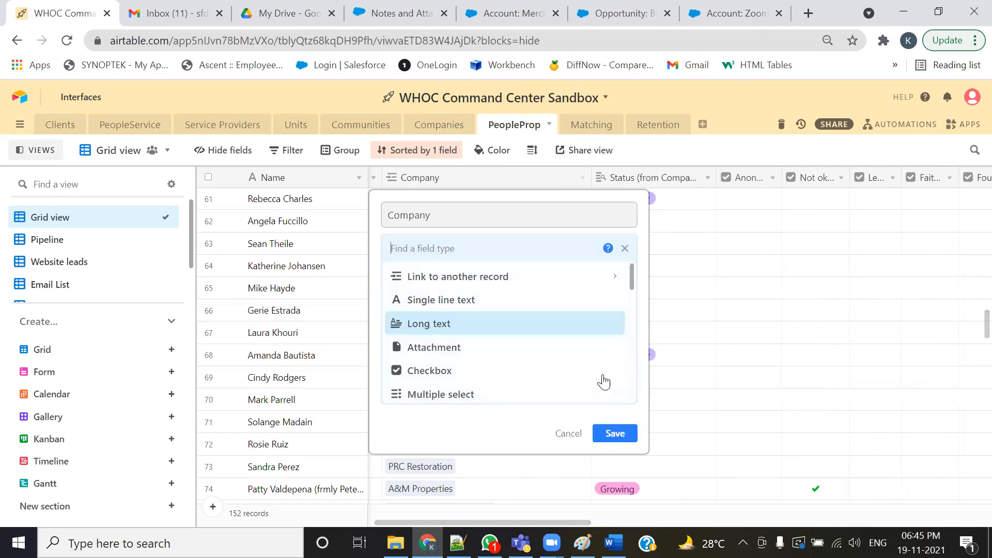
click(568, 434)
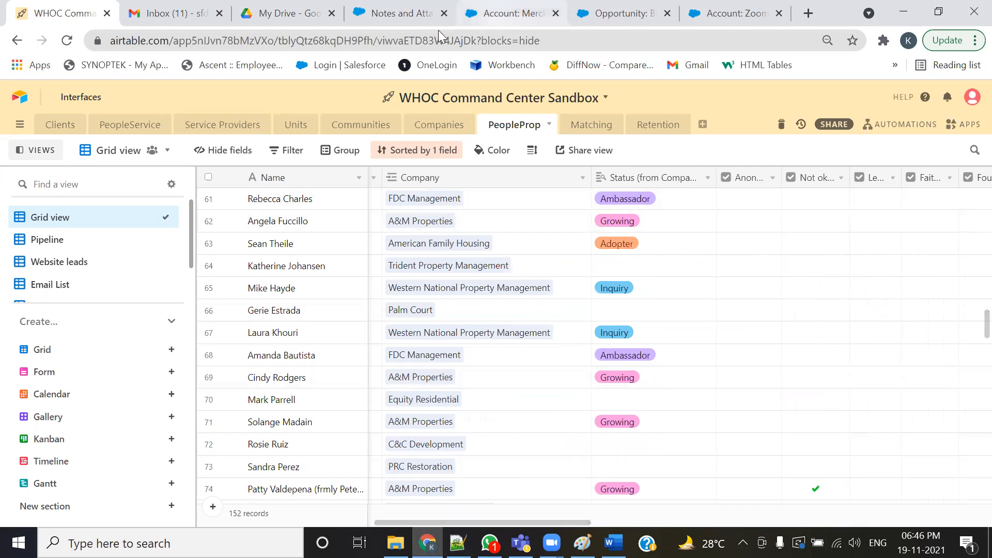
- Open the Company lookup on the Zoom1 account for inline editing and close the lookup window
click(708, 9)
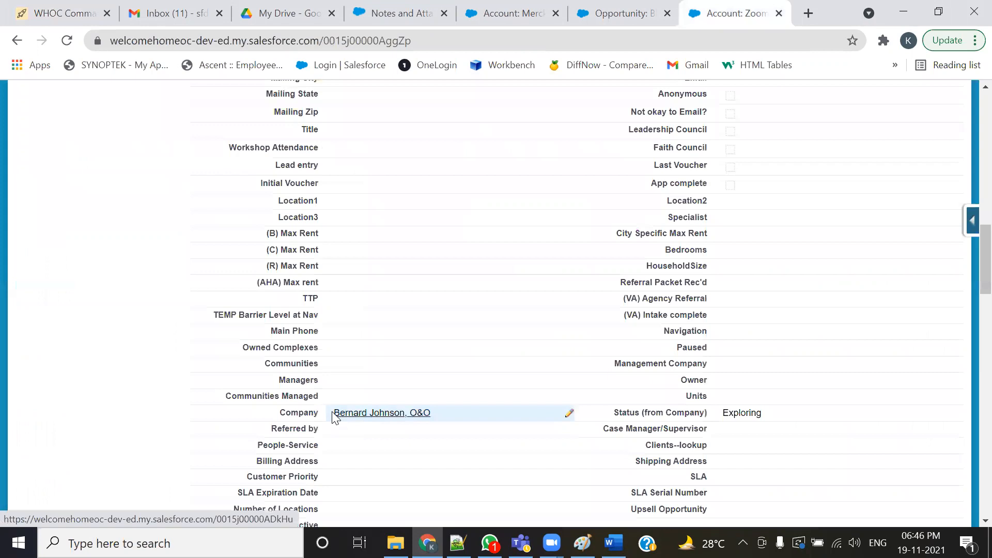
double_click(462, 418)
click(473, 416)
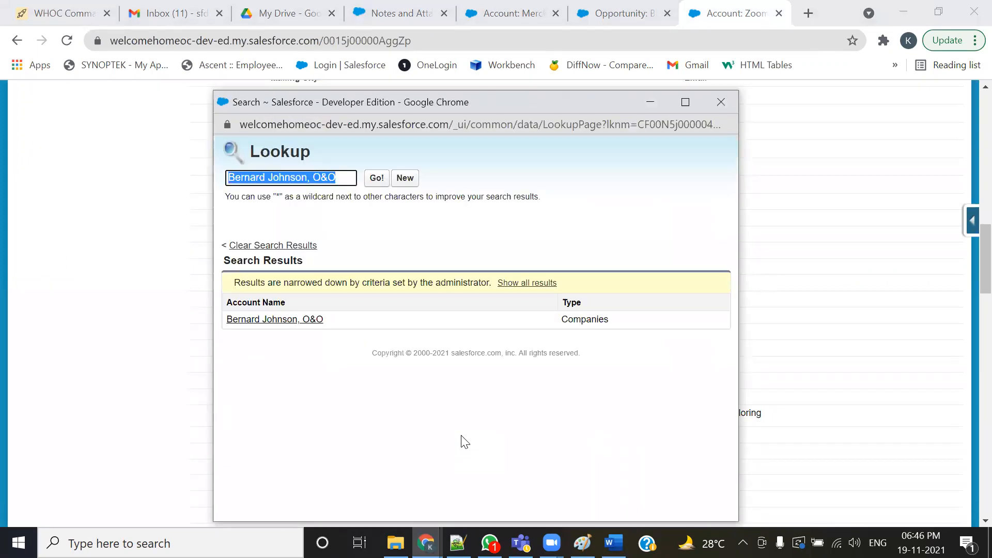
click(720, 103)
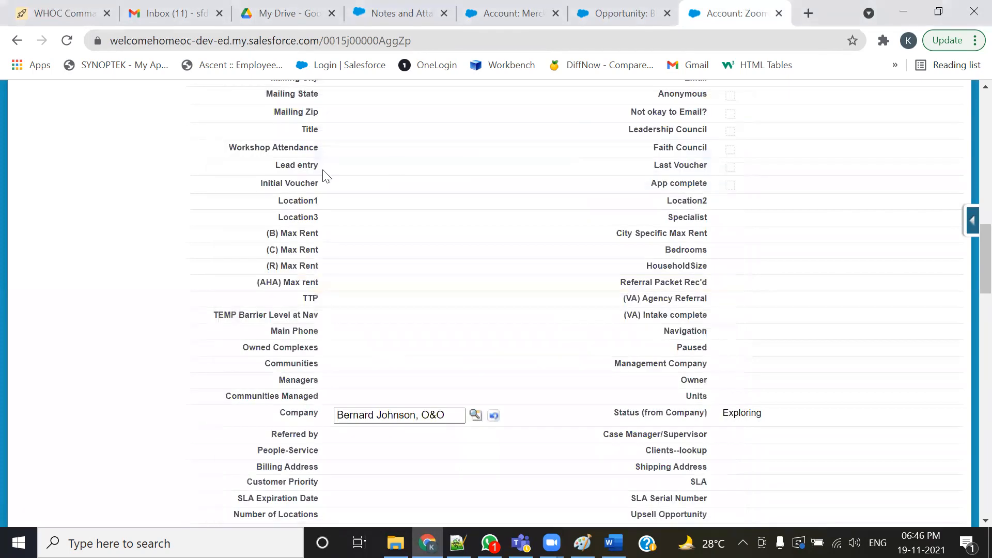
- Open the United Way Accounts home in a new tab and display the All Accounts list view
click(615, 13)
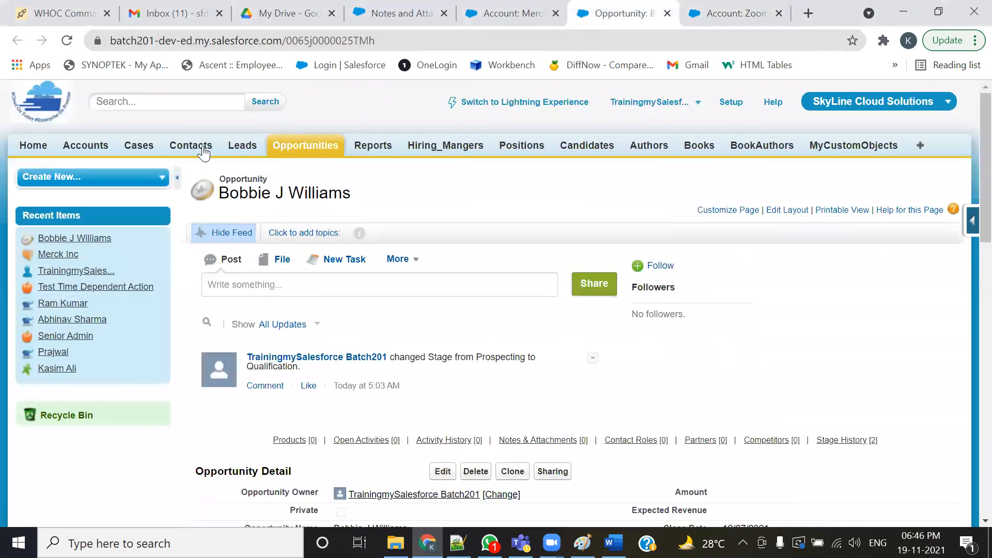
click(726, 8)
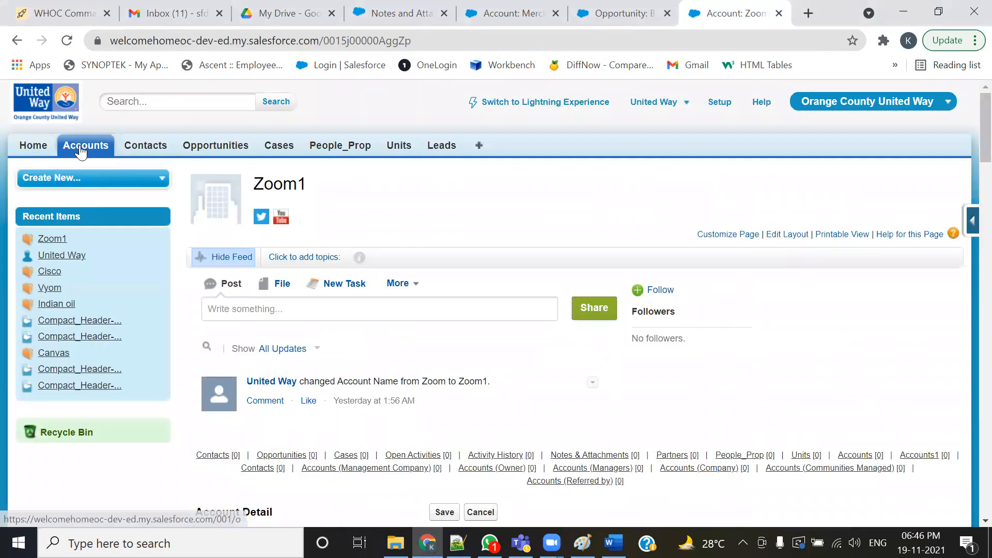
ctrl+click(79, 146)
click(704, 9)
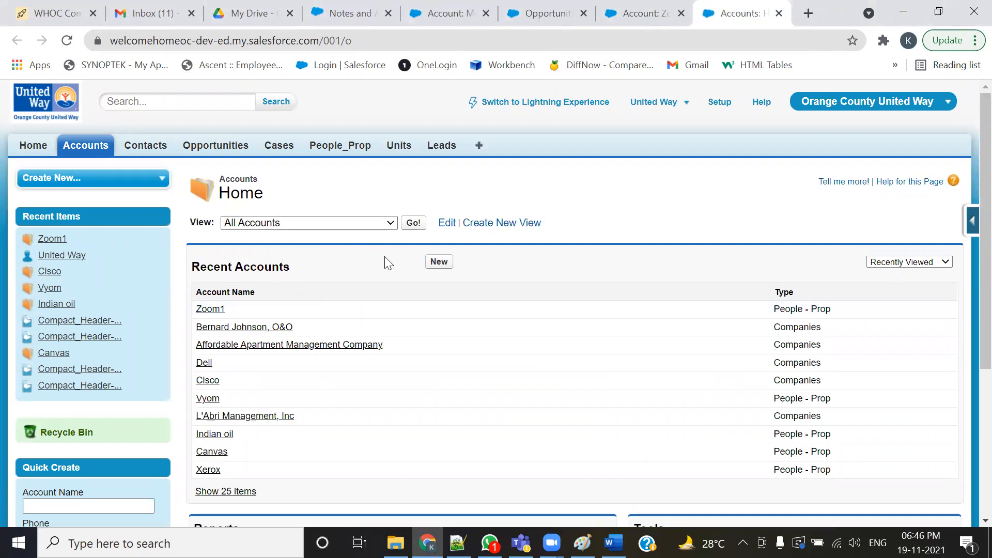
click(412, 225)
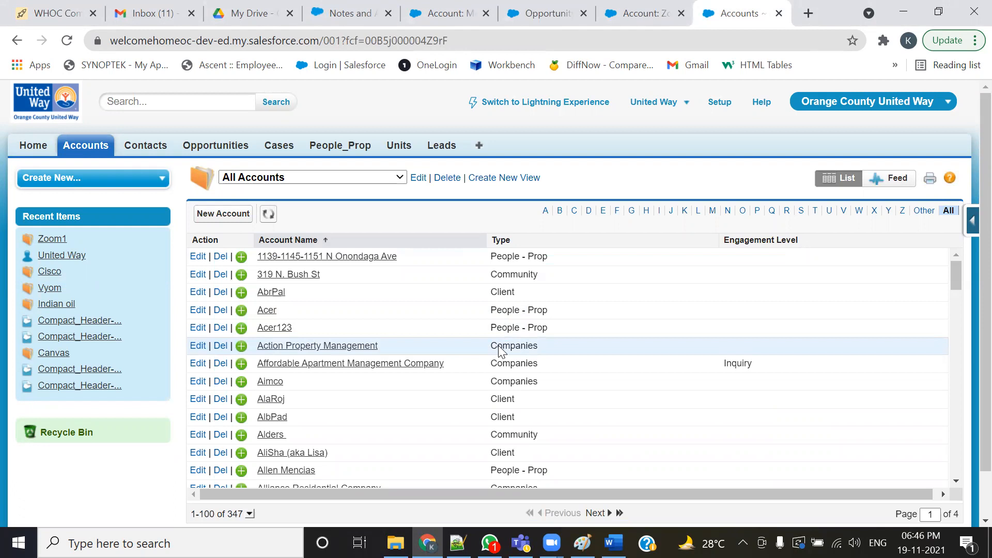
- Open the Action Property Management account and scroll through its account detail fields
click(361, 351)
scroll(354, 384, down, 3)
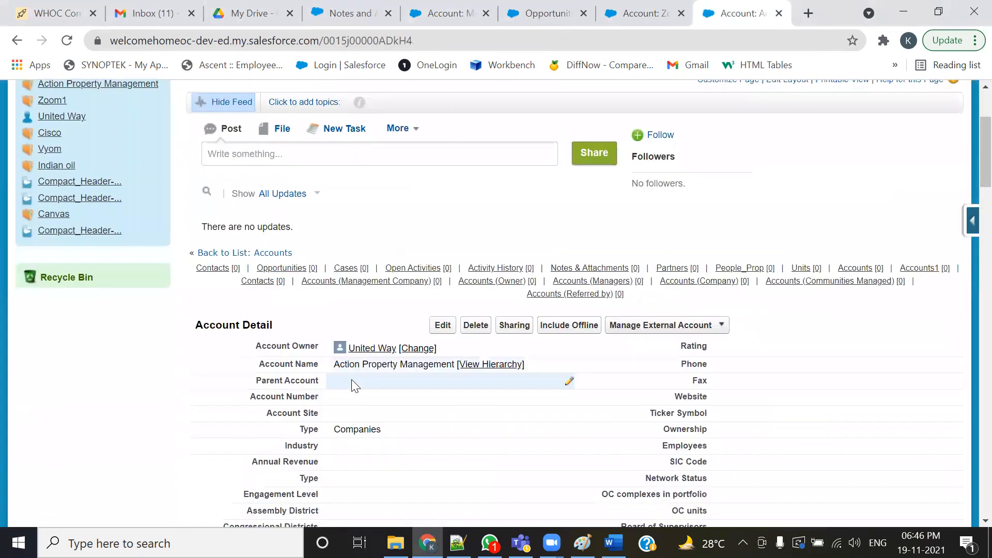
scroll(351, 384, down, 3)
scroll(359, 355, down, 2)
scroll(358, 354, up, 2)
scroll(365, 349, up, 2)
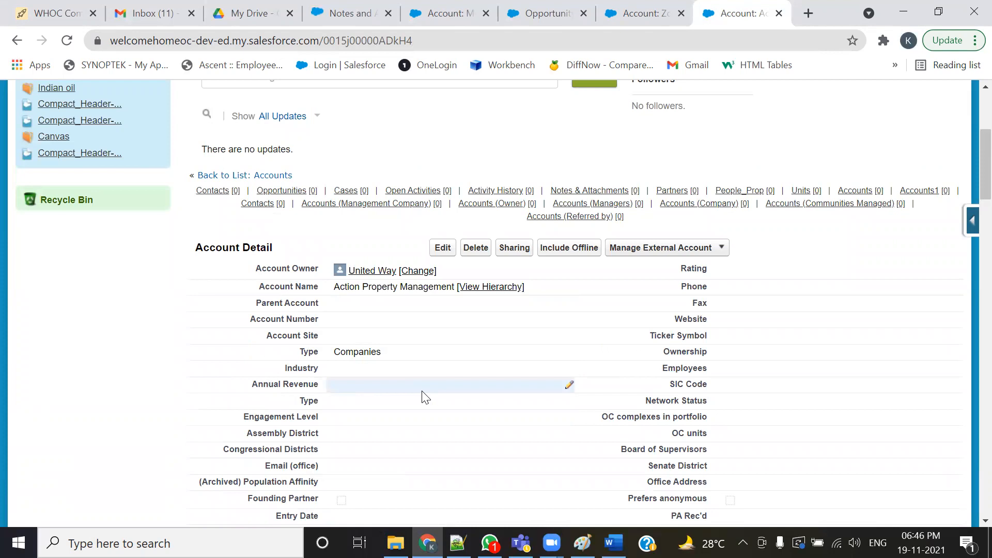
scroll(504, 401, down, 6)
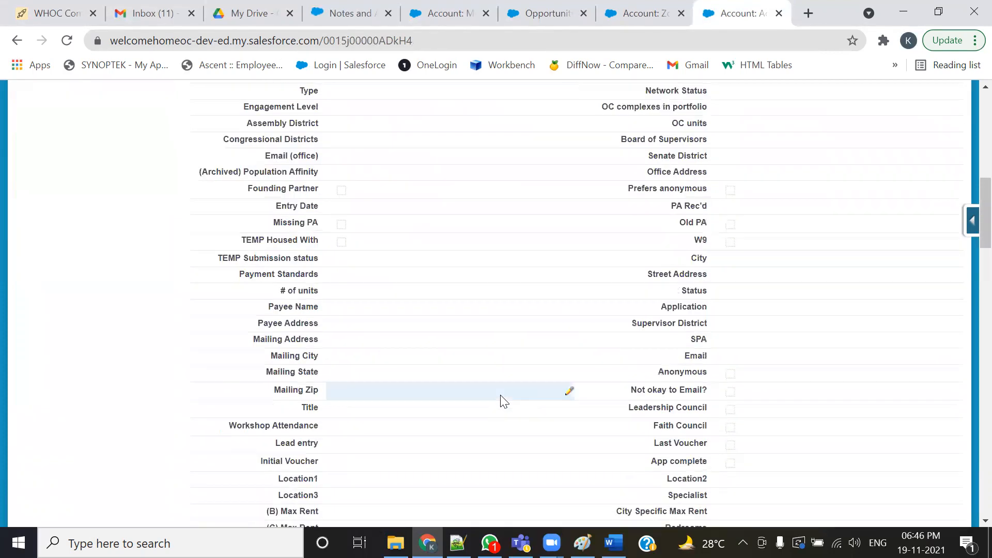
scroll(500, 396, down, 2)
scroll(500, 395, down, 2)
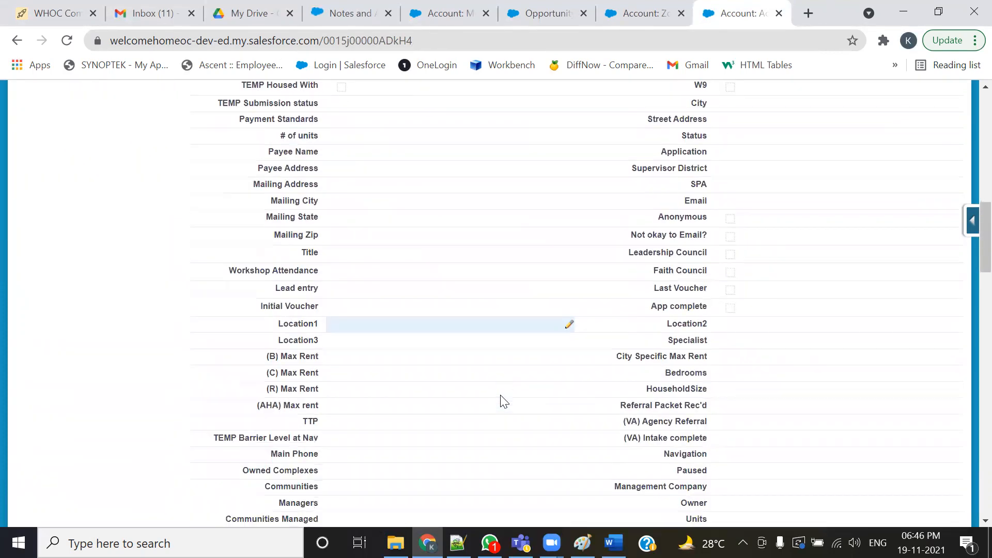
scroll(500, 398, up, 10)
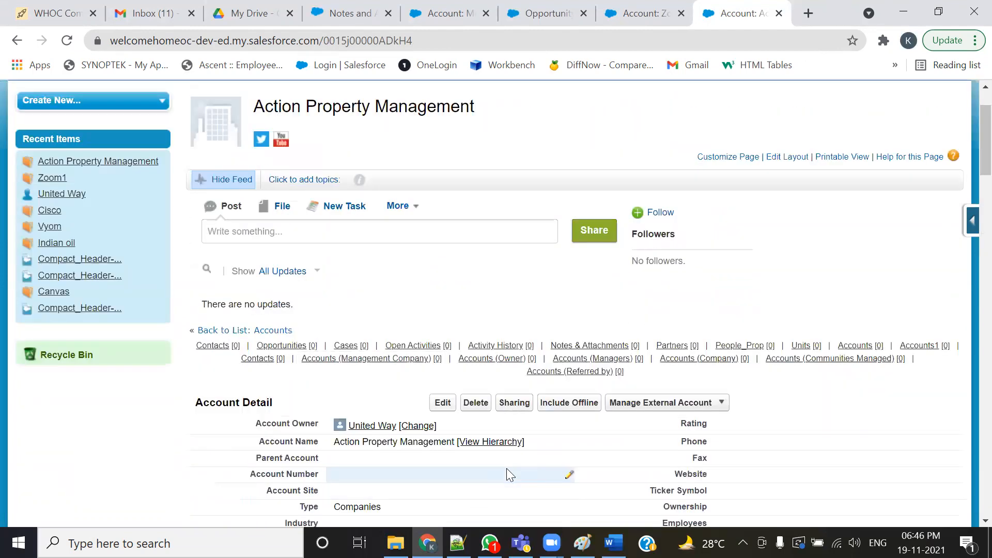
- Search the account page for "enti" and close the find bar
key(ctrl+f)
text(e)
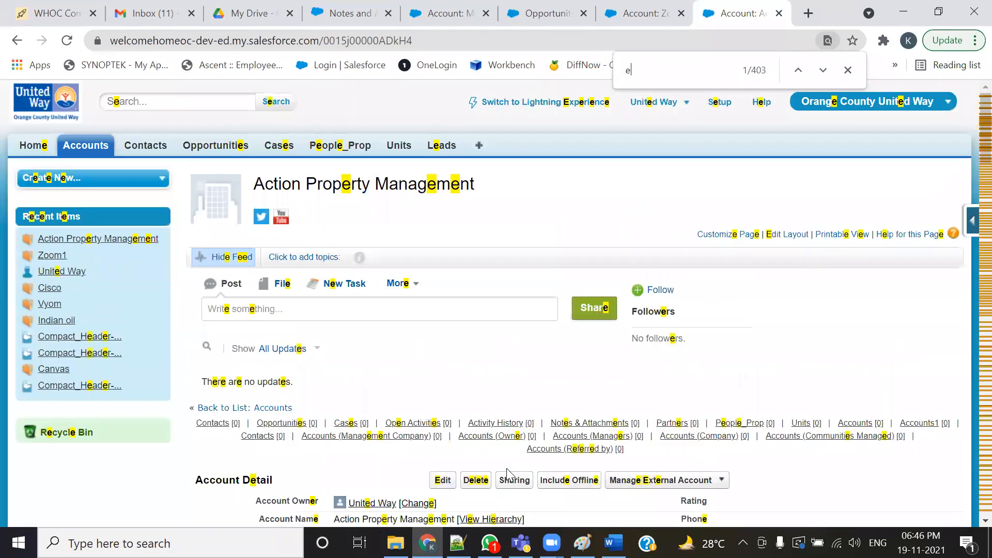
text(nti)
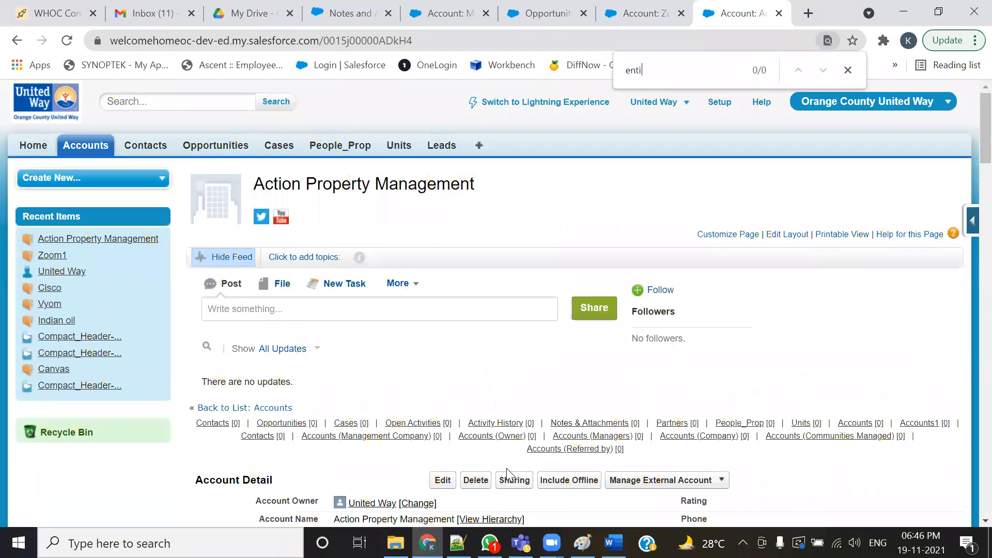
click(848, 69)
mouse_move(589, 423)
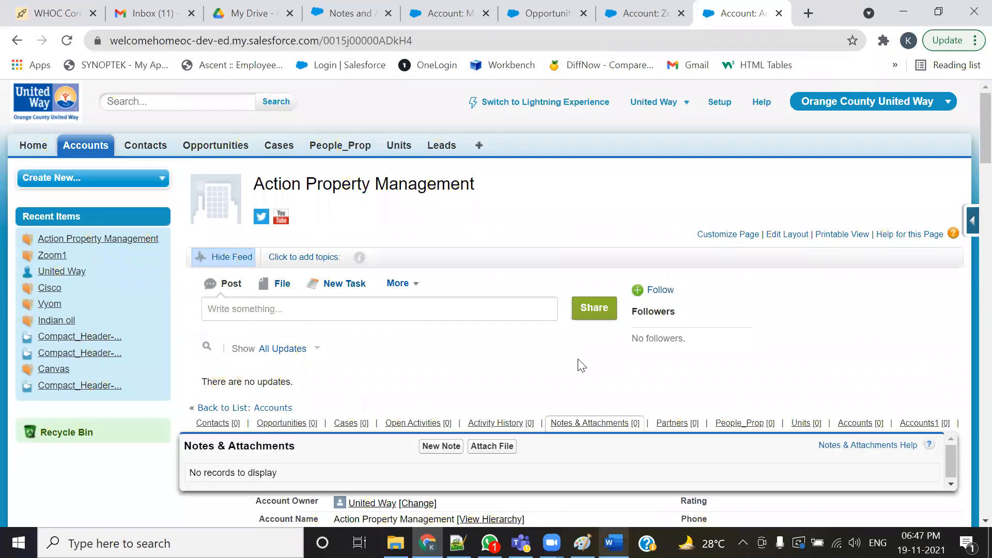
- Switch to Teams and read the OC United Way - Salesforce chat about the Status (from Company) requirement
key(alt+Tab)
scroll(431, 244, up, 10)
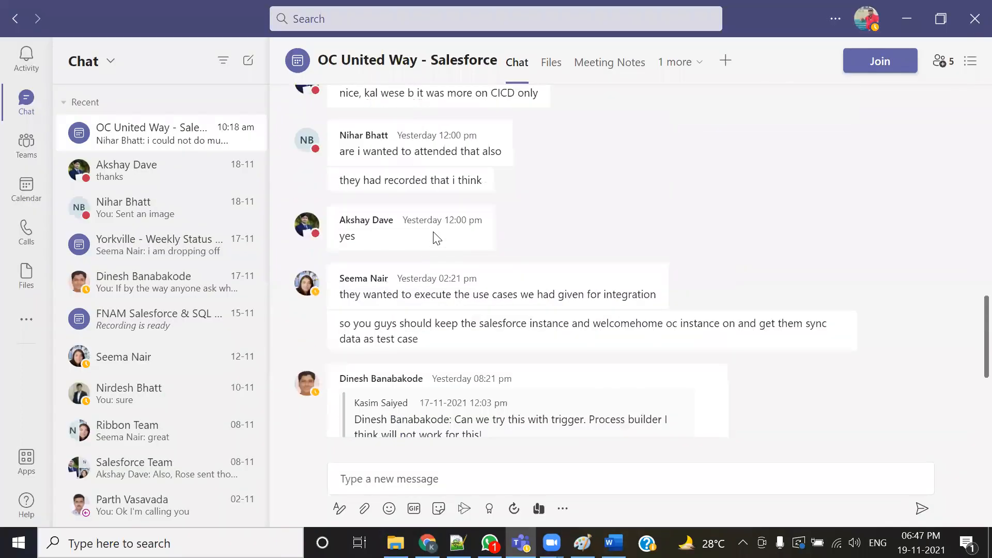
scroll(432, 243, up, 6)
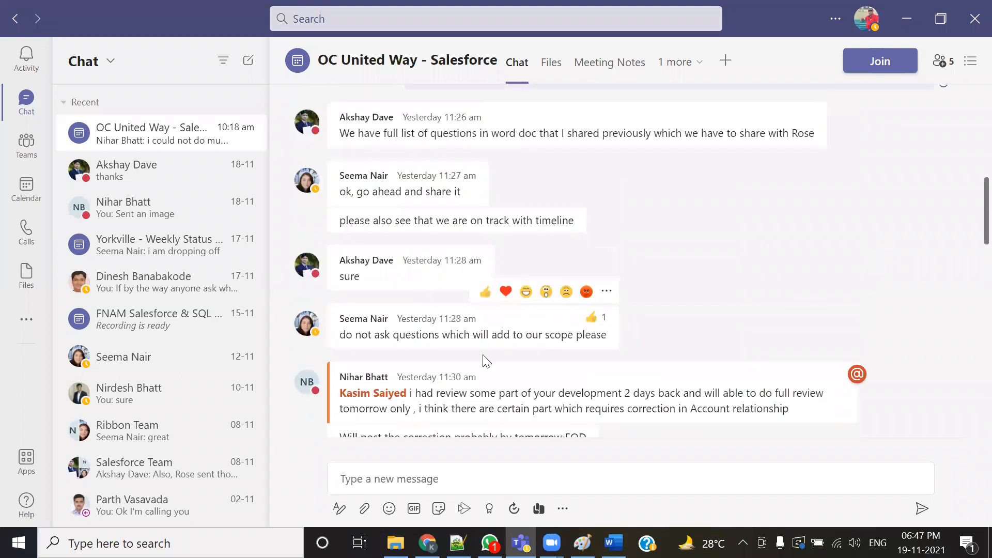
scroll(486, 360, up, 5)
scroll(489, 361, up, 3)
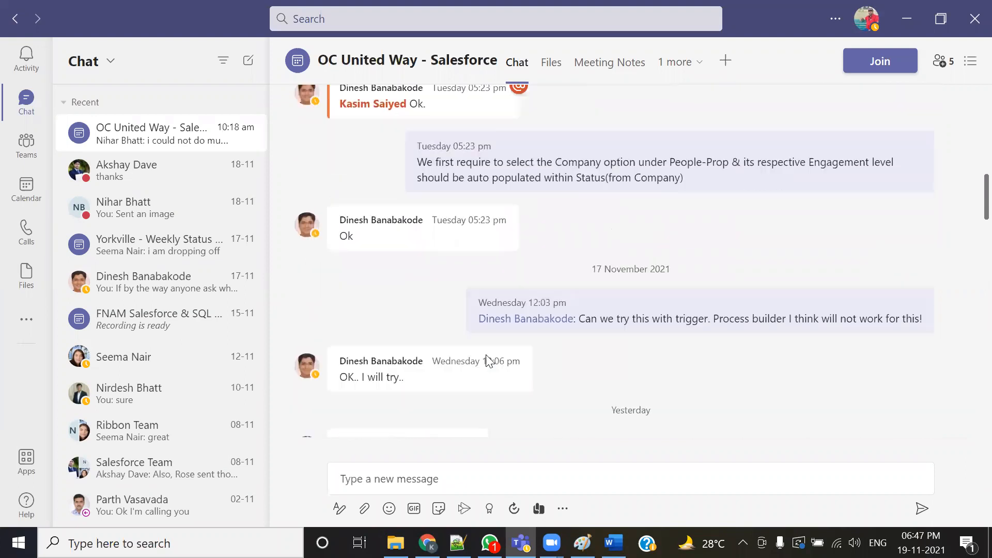
scroll(486, 354, up, 2)
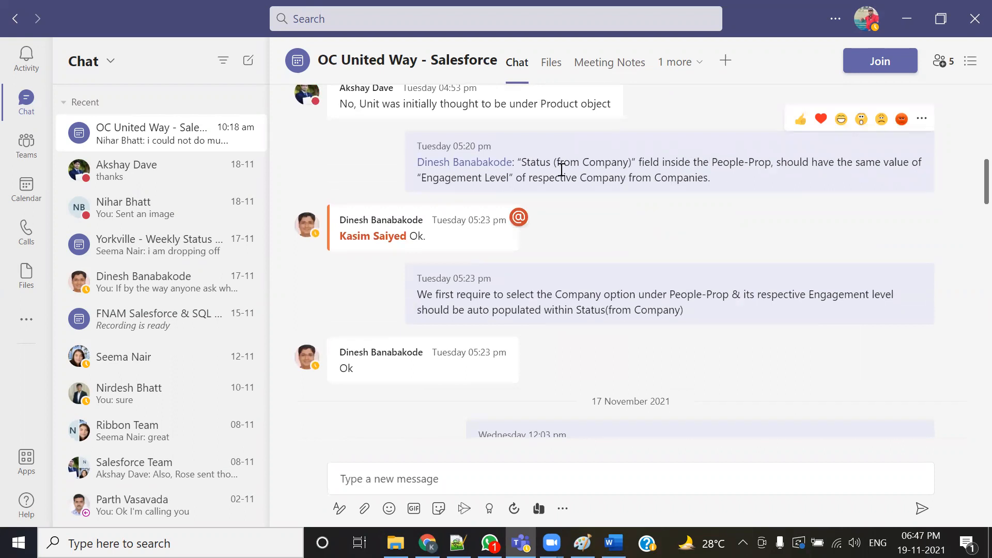
drag(424, 177, 490, 178)
key(alt+Tab)
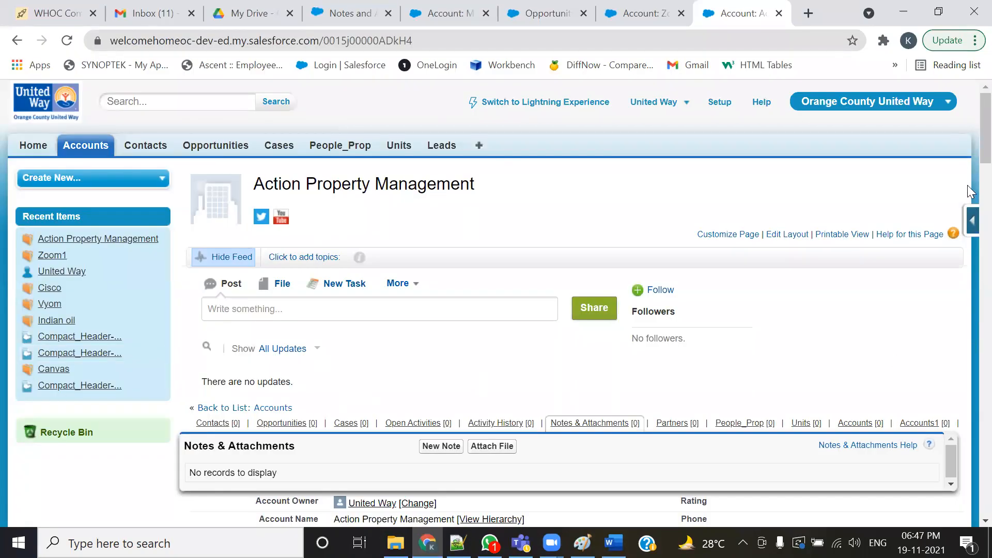
- Return to the Zoom1 account tab and scroll to its Company and Status (from Company) fields
click(625, 13)
scroll(598, 300, down, 15)
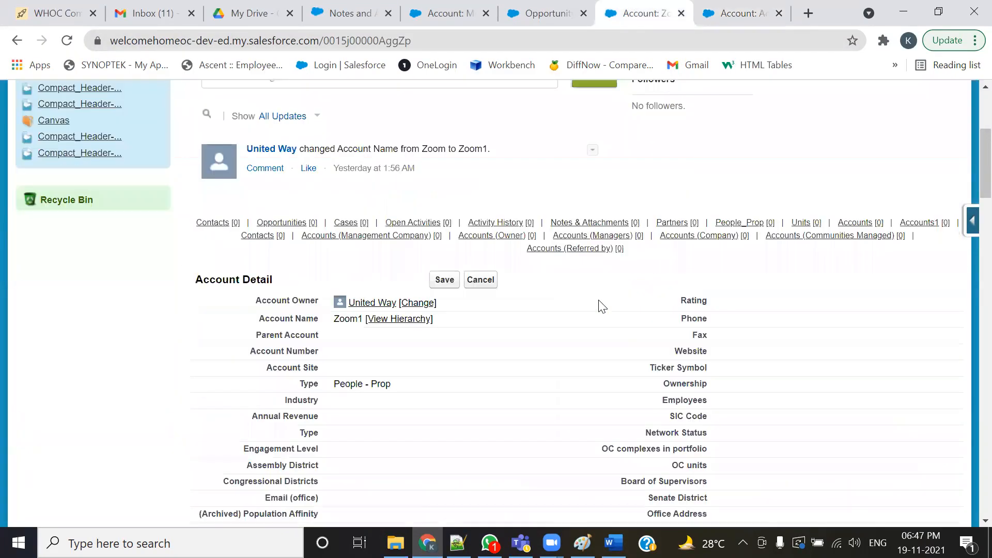
scroll(535, 370, down, 1)
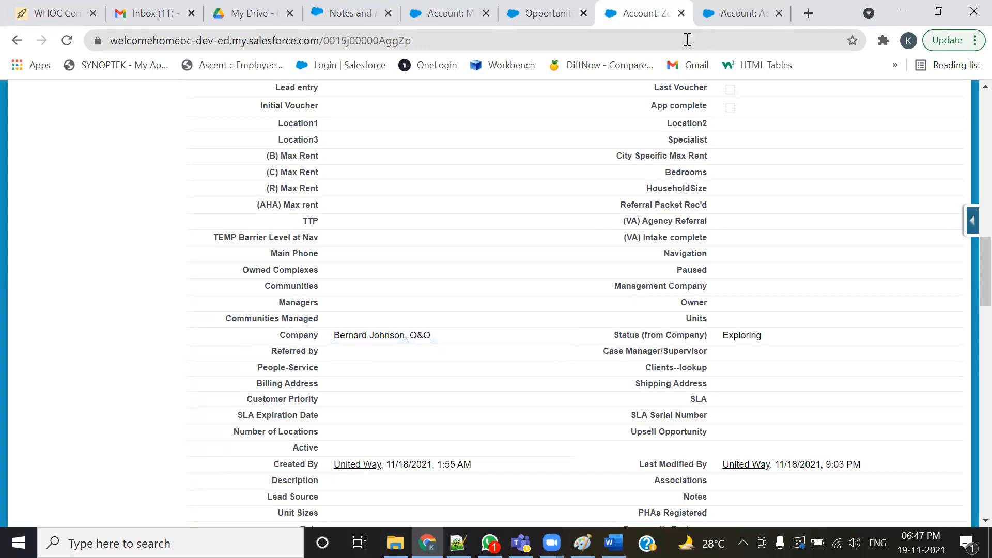
- Switch to the Action Property Management account tab and scroll through its detail fields again
click(752, 15)
scroll(584, 367, down, 5)
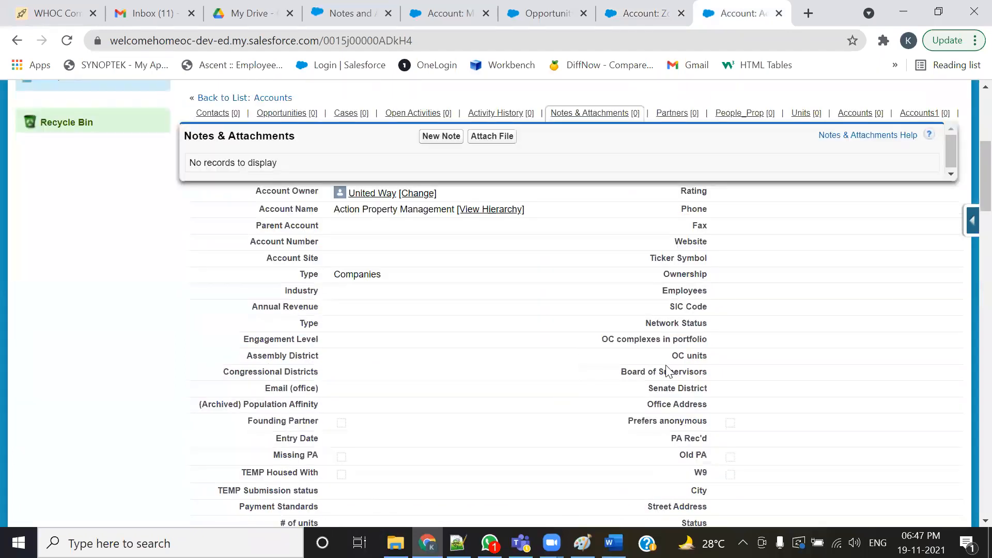
click(523, 543)
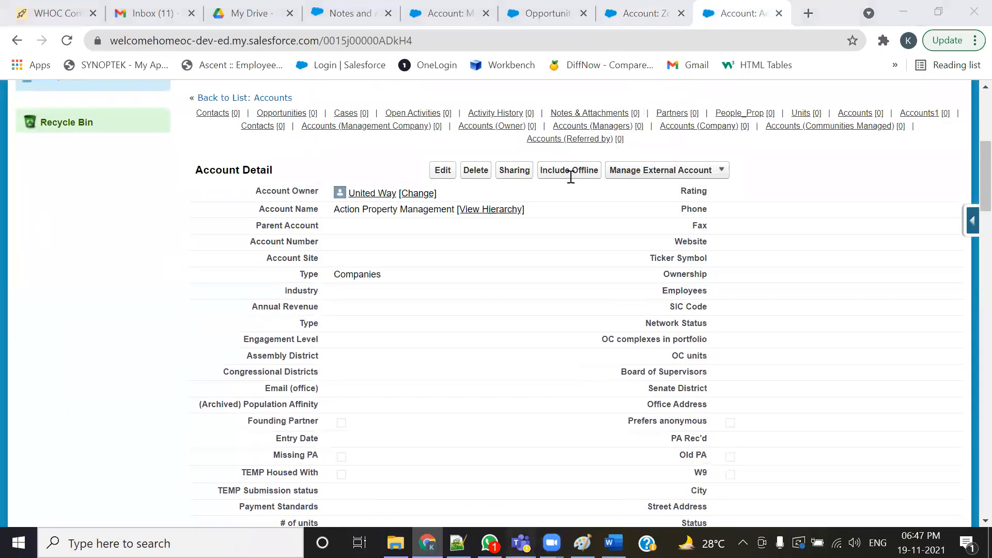
key(alt+Tab)
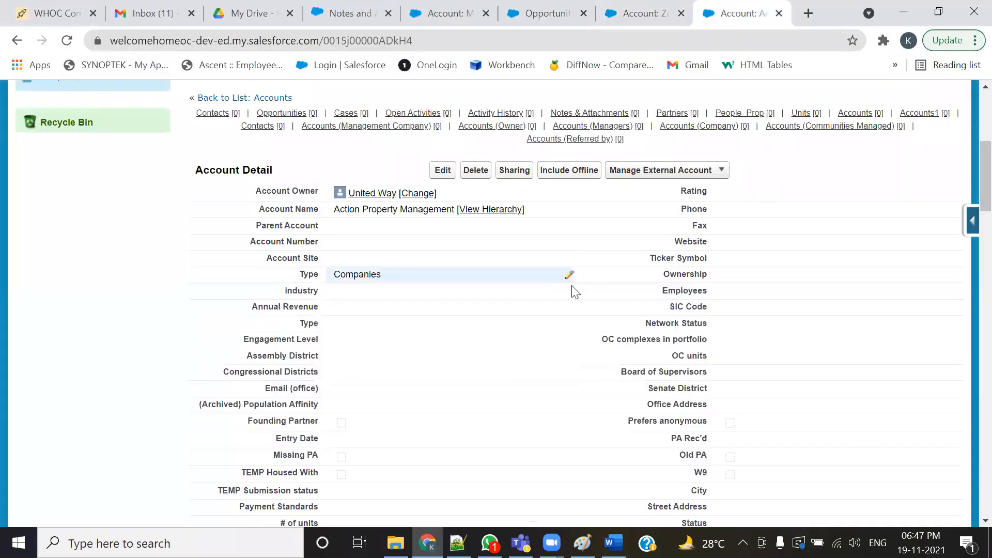
scroll(749, 294, down, 3)
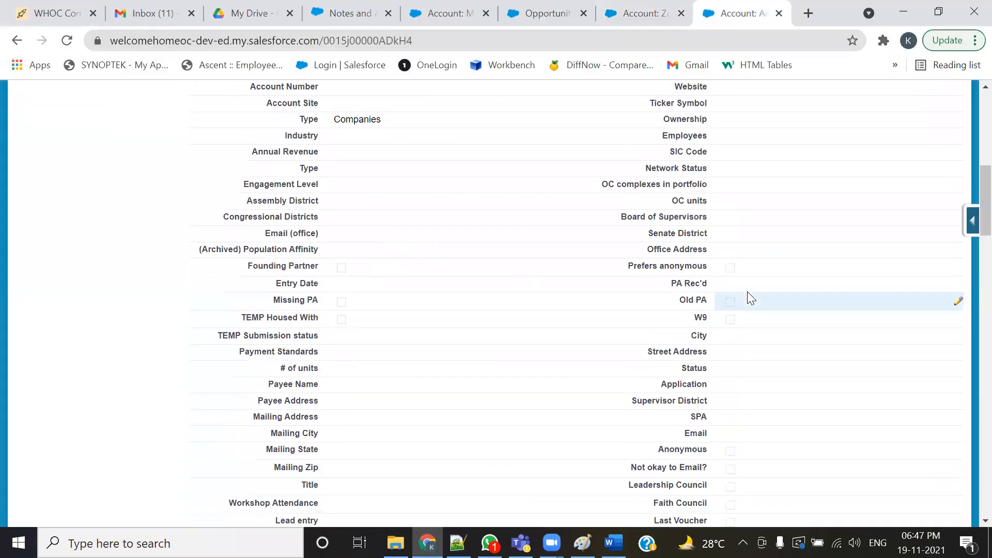
- Search the Action Property Management account page for "enga" to locate the Engagement Level field
key(ctrl+f)
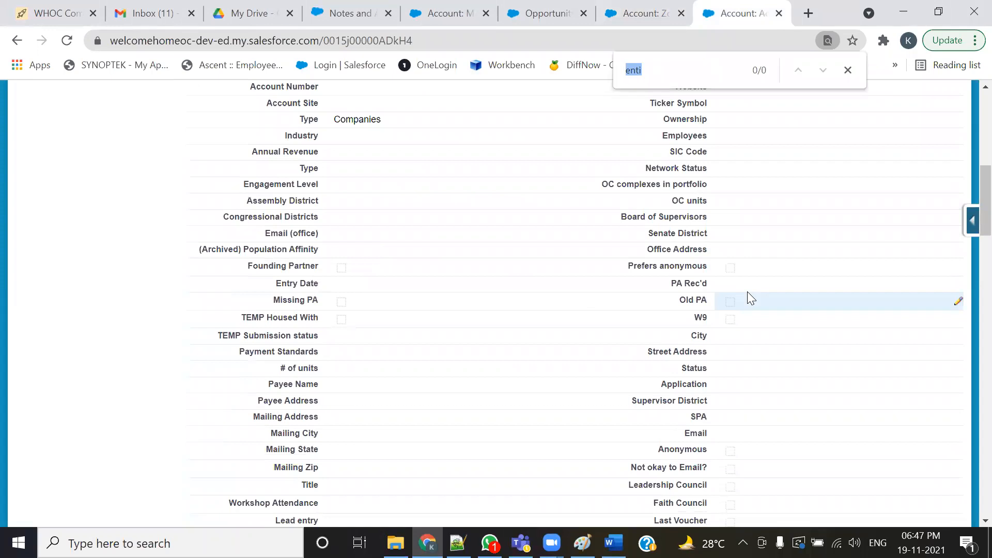
text(enga)
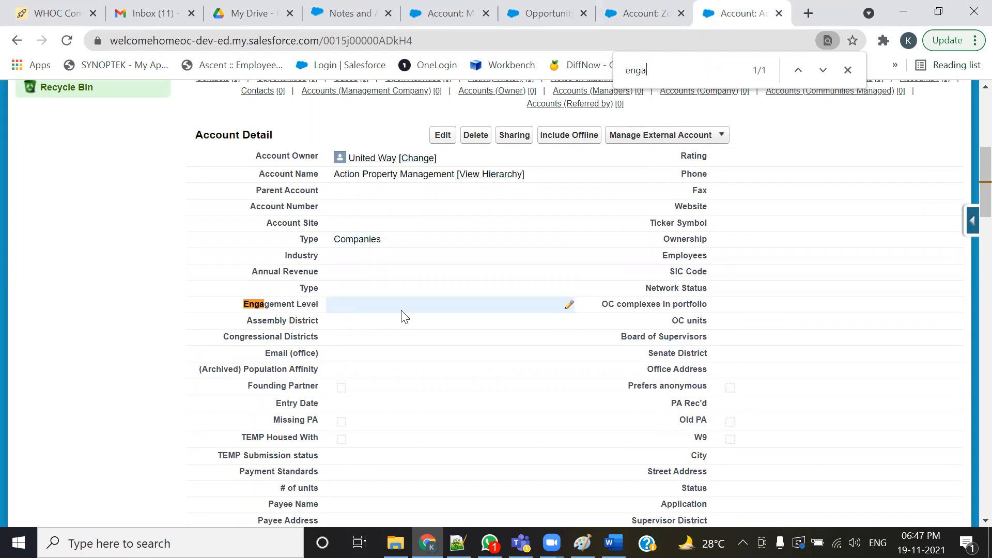
scroll(407, 315, up, 7)
- Open the All Accounts list view and copy the Affordable Apartment Management Company account name
click(83, 147)
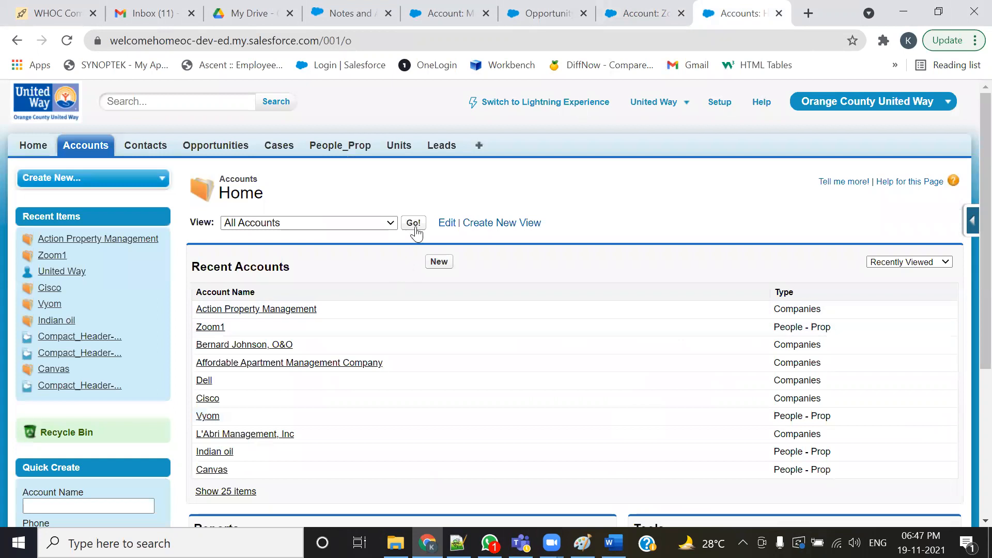
click(412, 224)
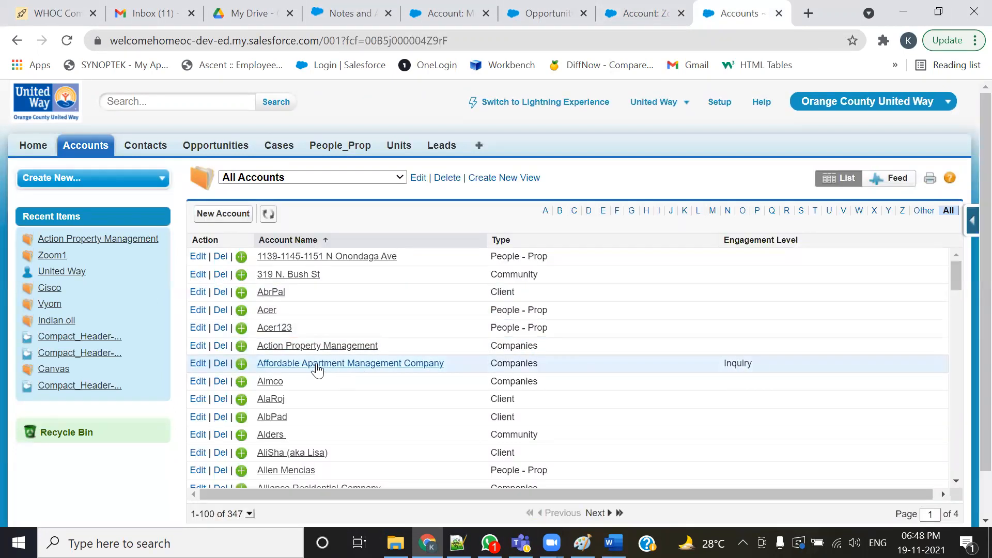
drag(451, 359, 261, 361)
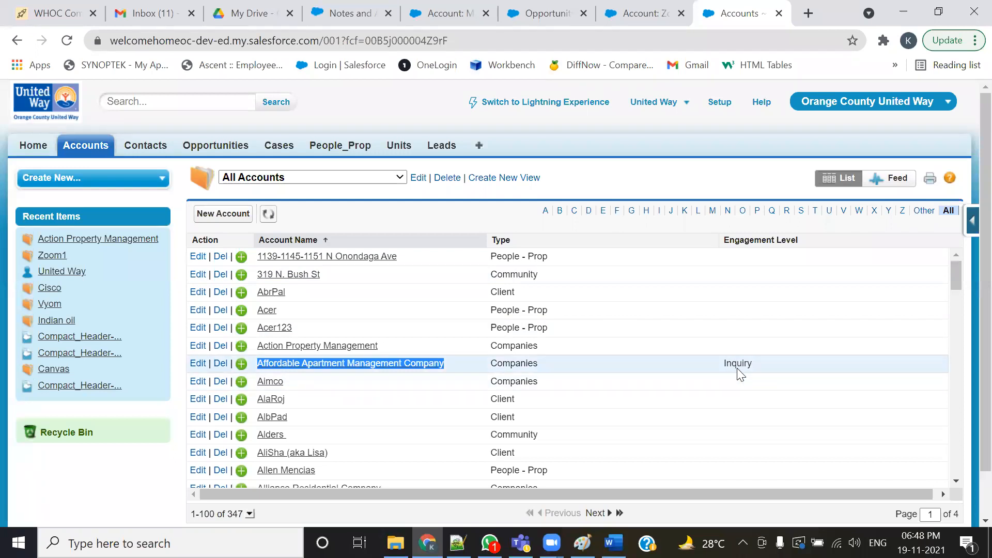
- Edit the Zoom1 account's Company field and search its lookup for the pasted Affordable Apartment Management Company
click(640, 13)
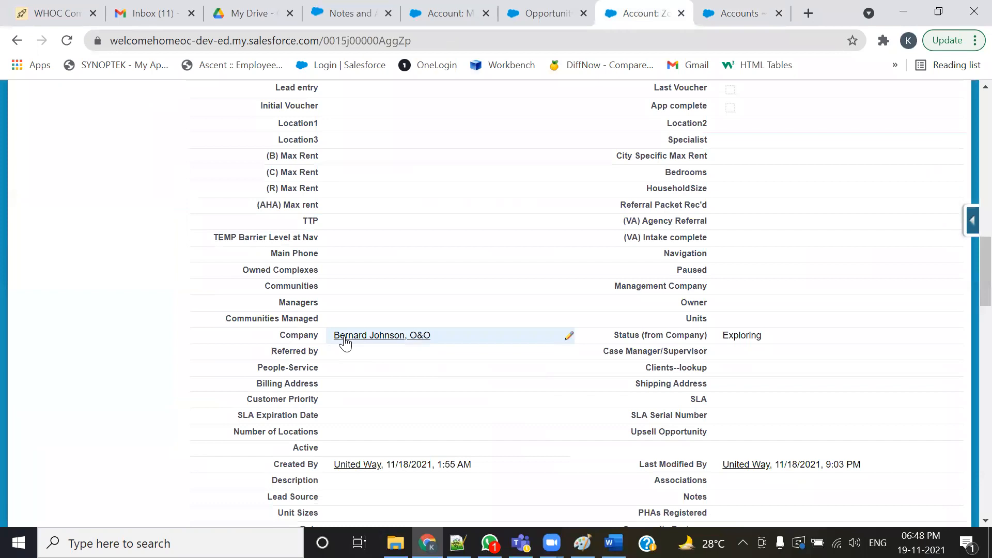
double_click(454, 336)
click(474, 339)
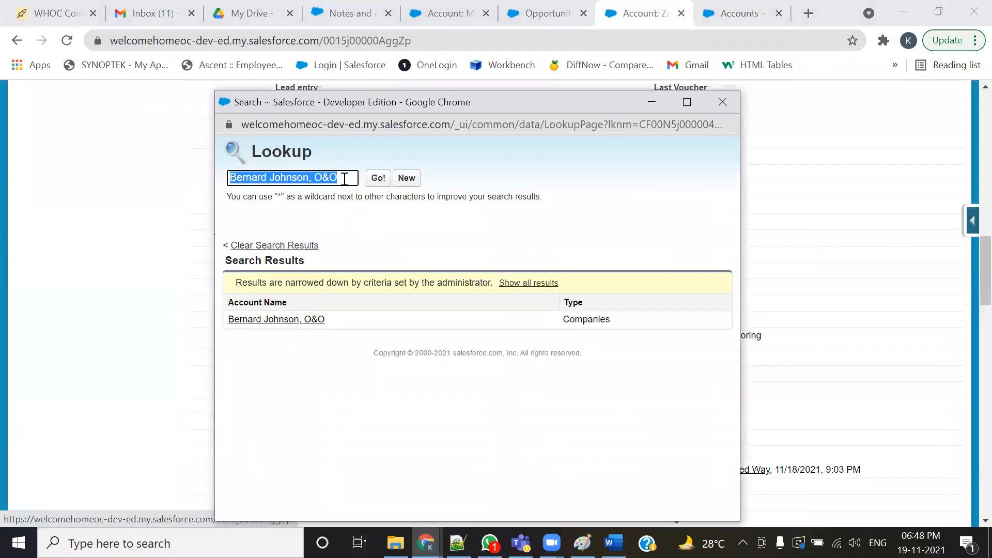
key(ctrl+v)
click(377, 178)
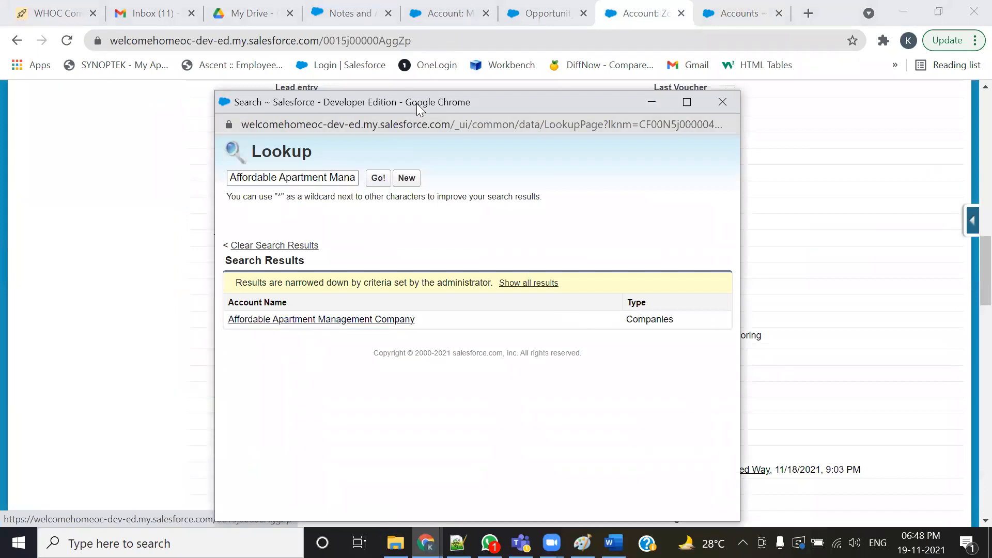
- Pick Affordable Apartment Management Company from the lookup results and save the Zoom1 account
drag(419, 107, 269, 26)
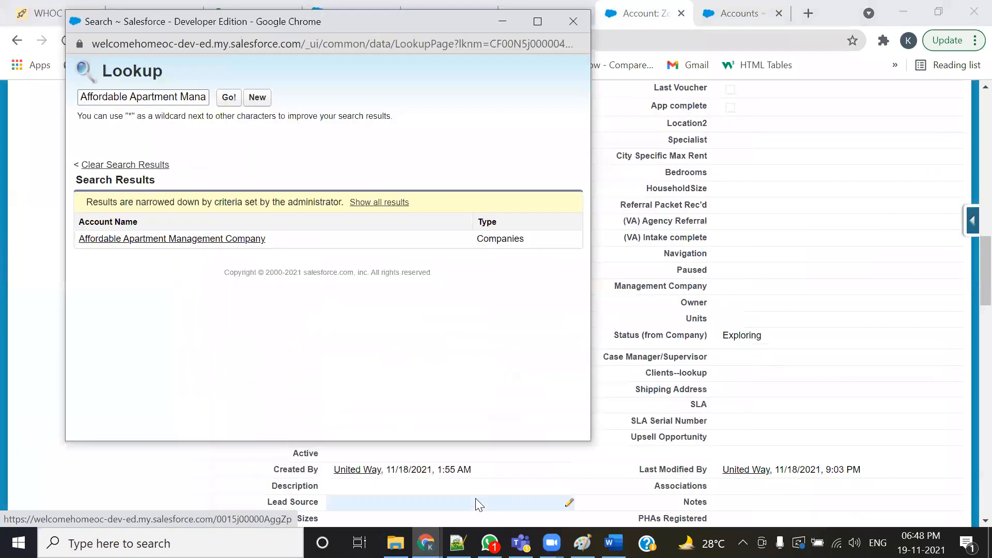
drag(608, 322, 779, 331)
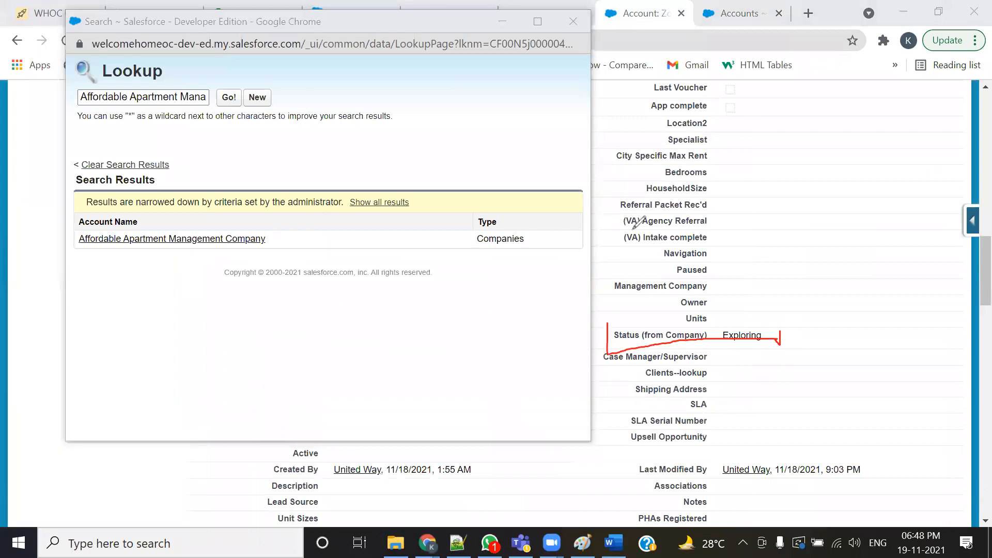
key(ctrl+z)
mouse_move(609, 321)
mouse_down()
mouse_move(711, 348)
mouse_move(793, 350)
mouse_up()
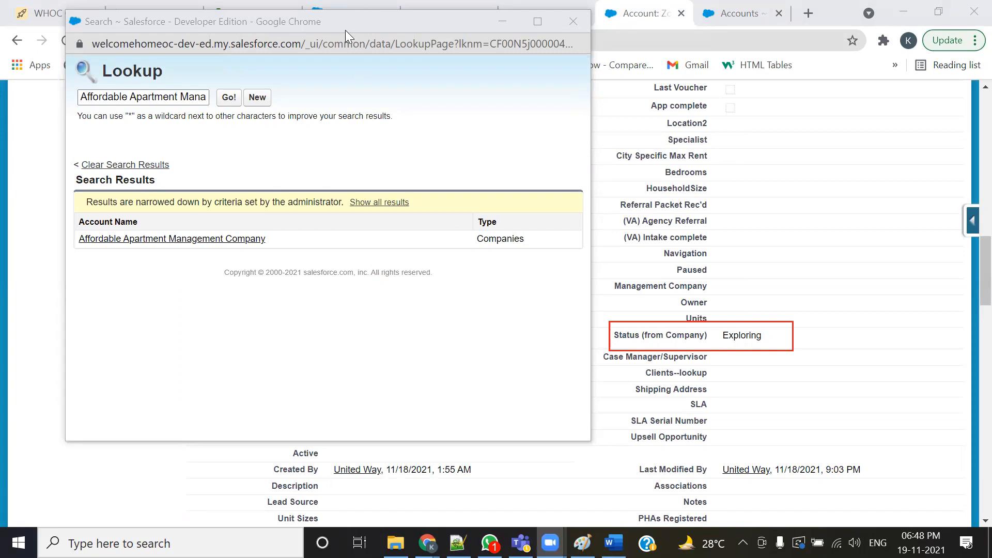
drag(345, 30, 384, 409)
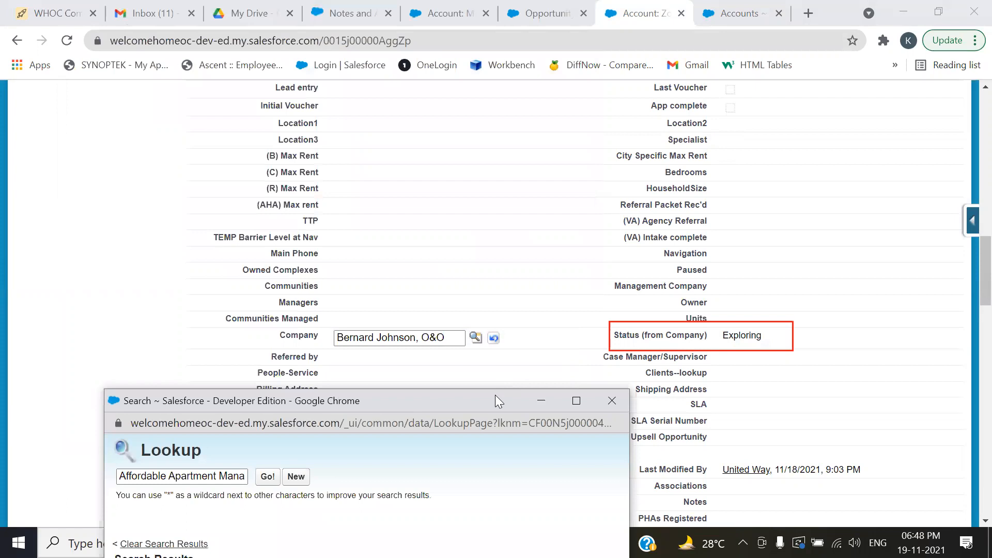
drag(496, 396, 504, 408)
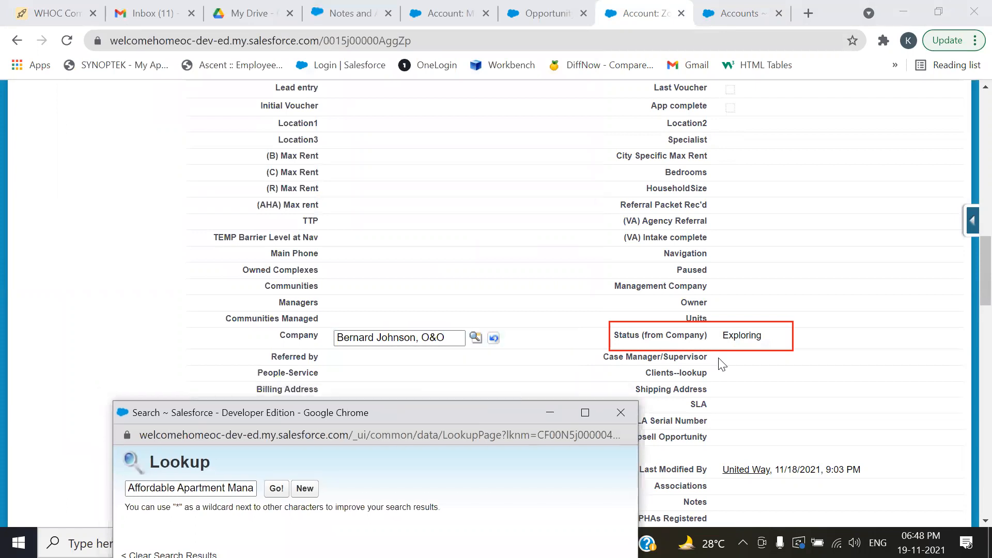
drag(413, 405, 402, 51)
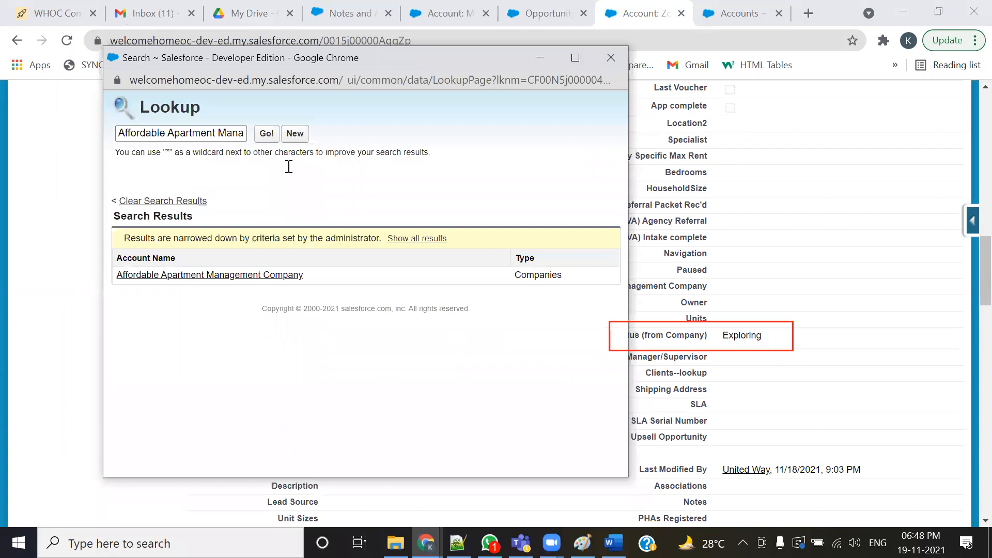
click(212, 279)
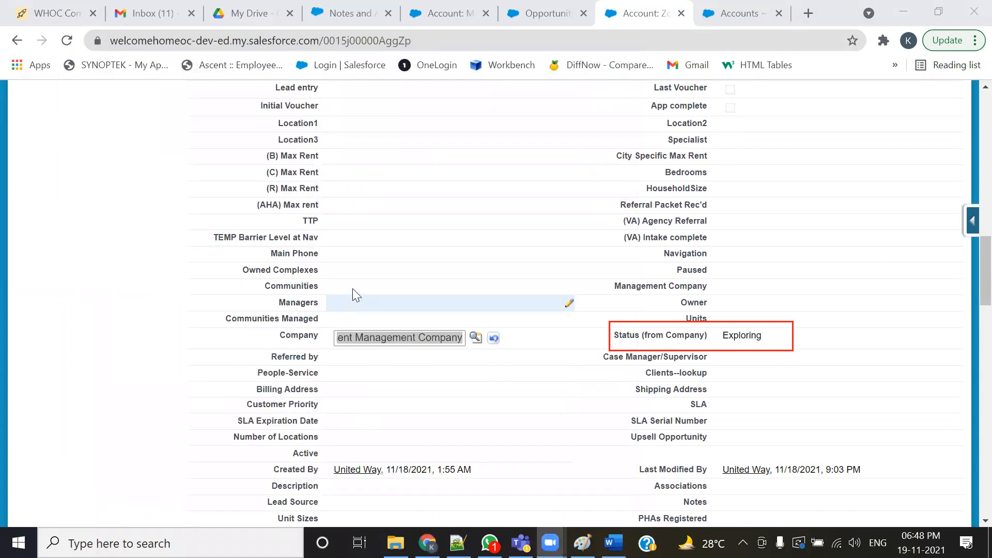
scroll(353, 287, up, 7)
scroll(391, 263, up, 4)
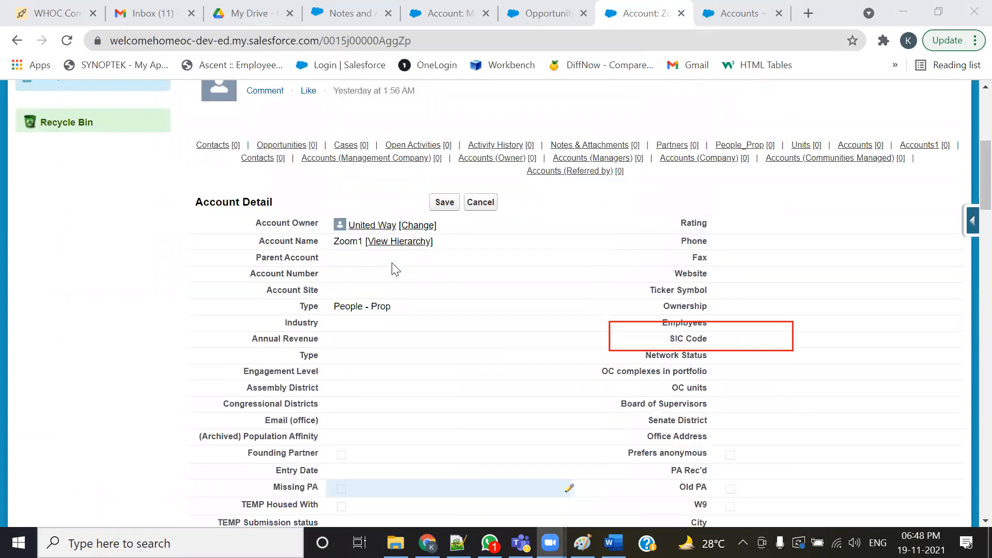
click(448, 202)
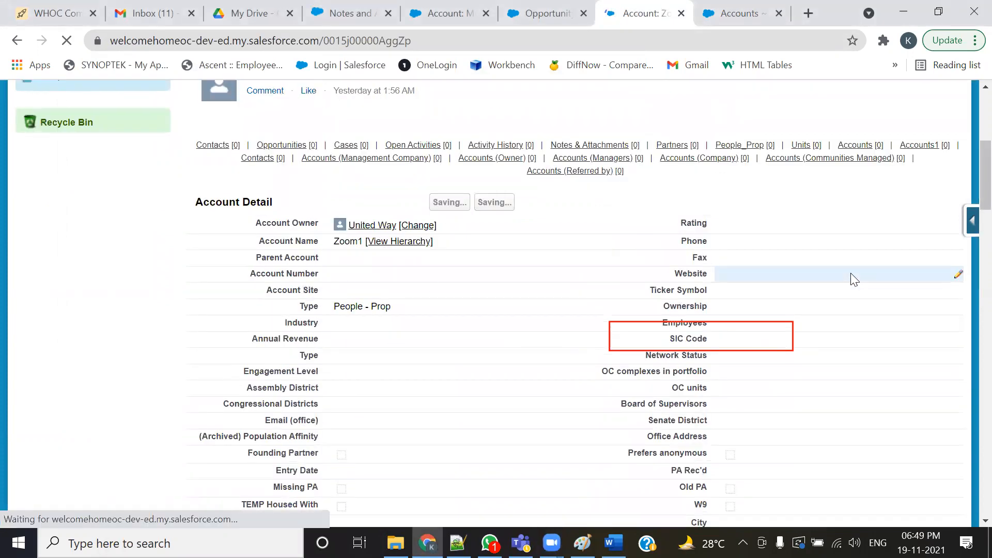
- Check Zoom1's Status (from Company) field, then copy the Cisco account name from the All Accounts list
scroll(852, 279, down, 13)
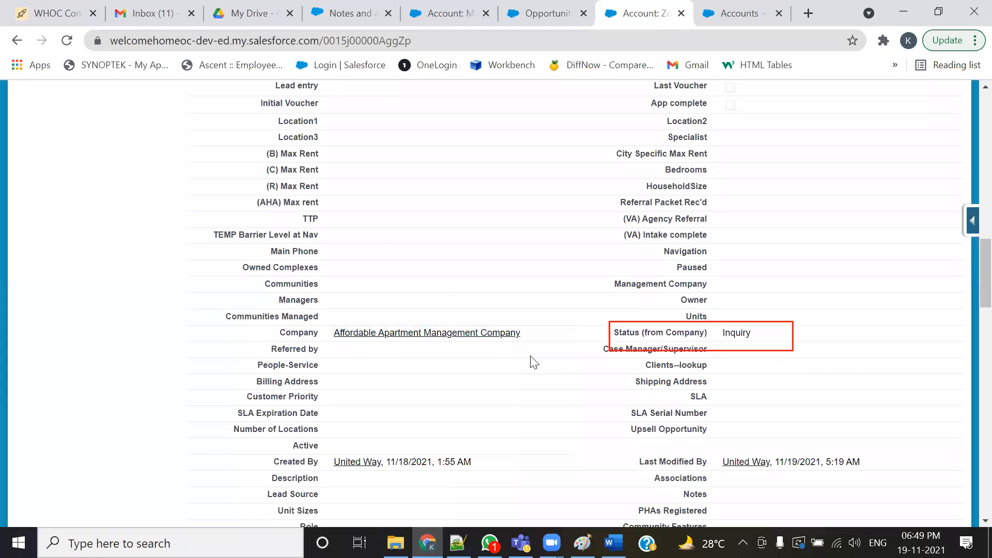
double_click(285, 332)
click(745, 3)
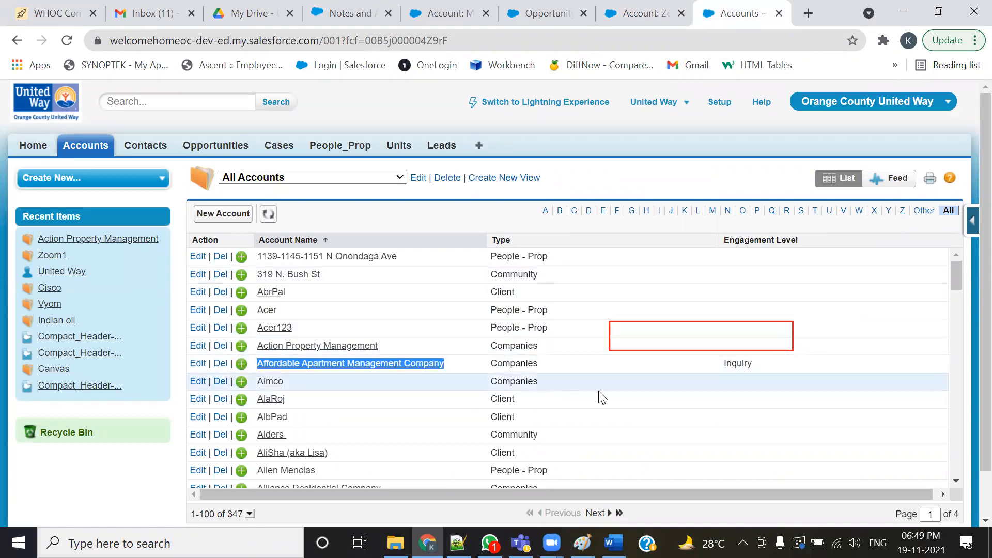
drag(953, 276, 946, 427)
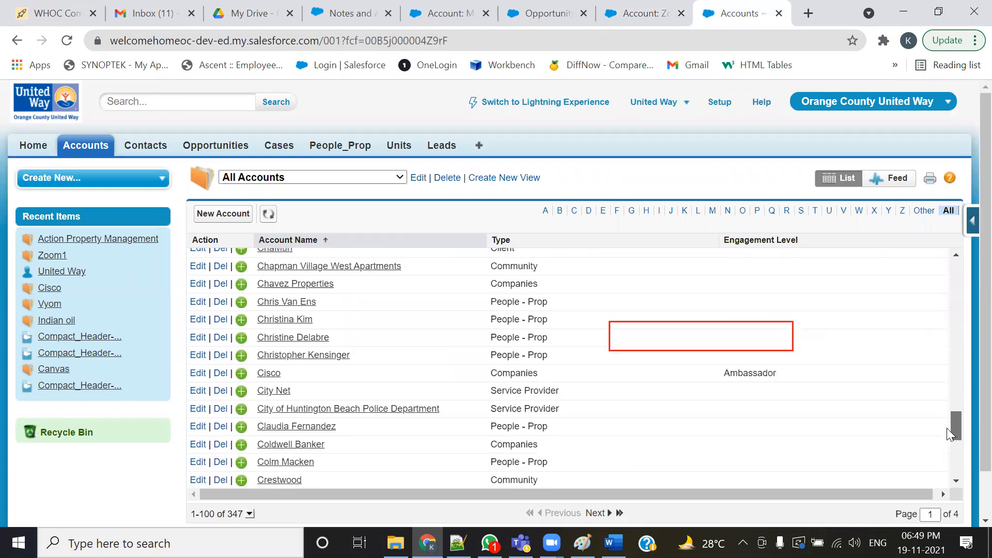
drag(288, 370, 253, 369)
key(ctrl+c)
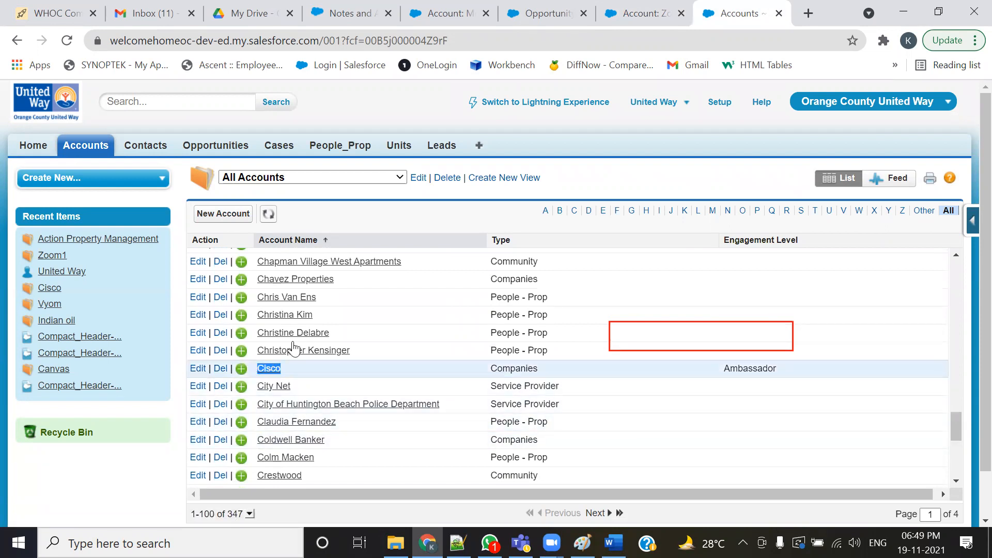
- Change the Zoom1 account's Company lookup to Cisco, save it, and scroll to its Status (from Company) field
click(634, 13)
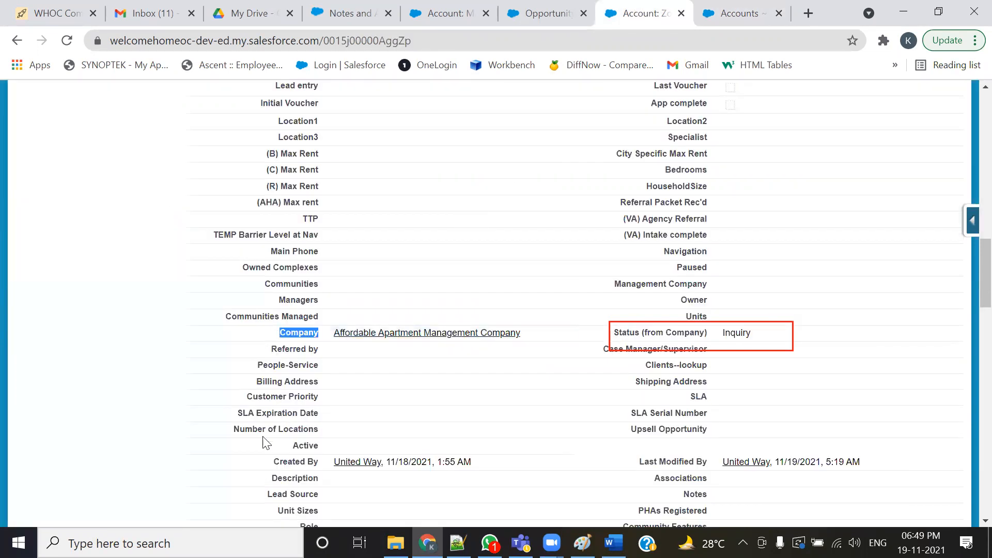
double_click(532, 336)
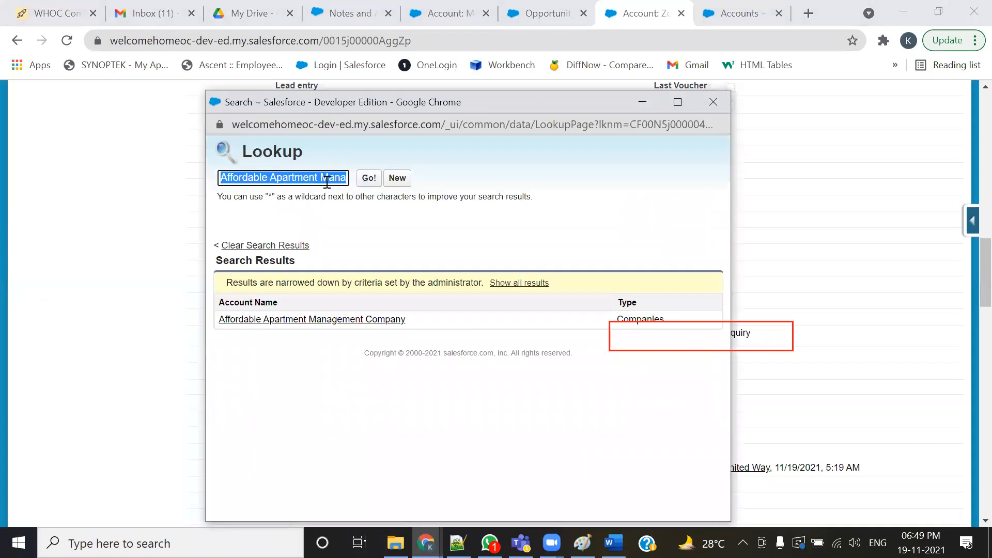
key(ctrl+v)
click(368, 179)
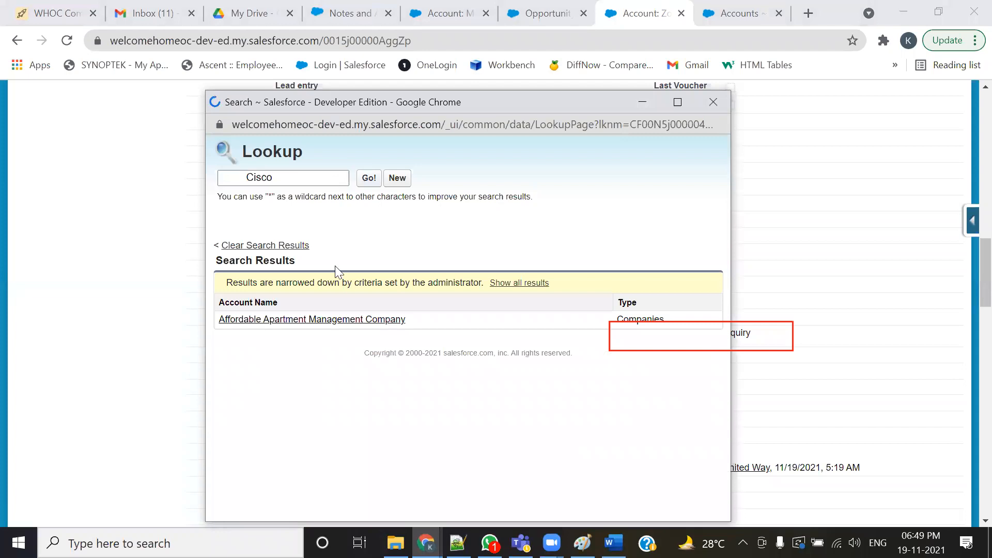
click(224, 320)
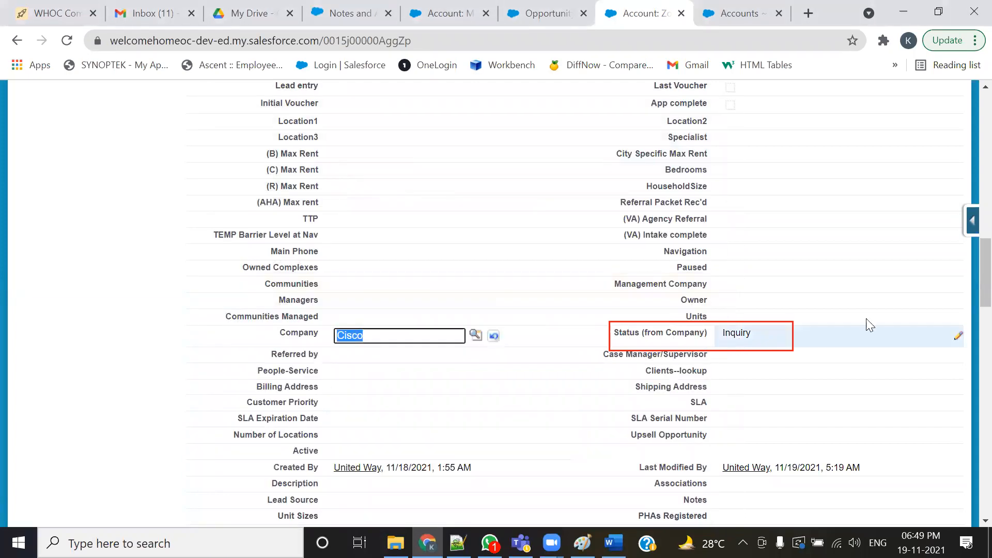
scroll(972, 217, up, 15)
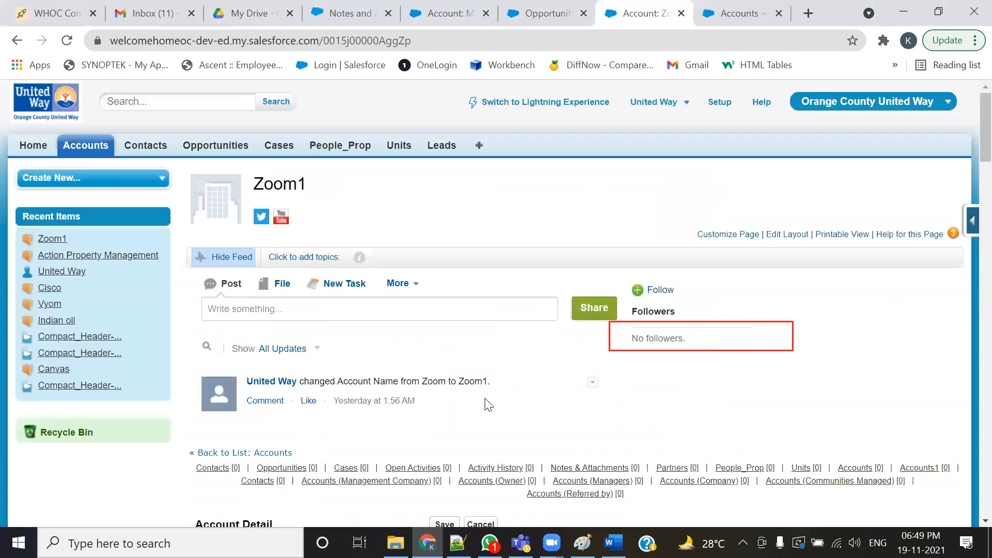
scroll(474, 423, down, 3)
click(443, 370)
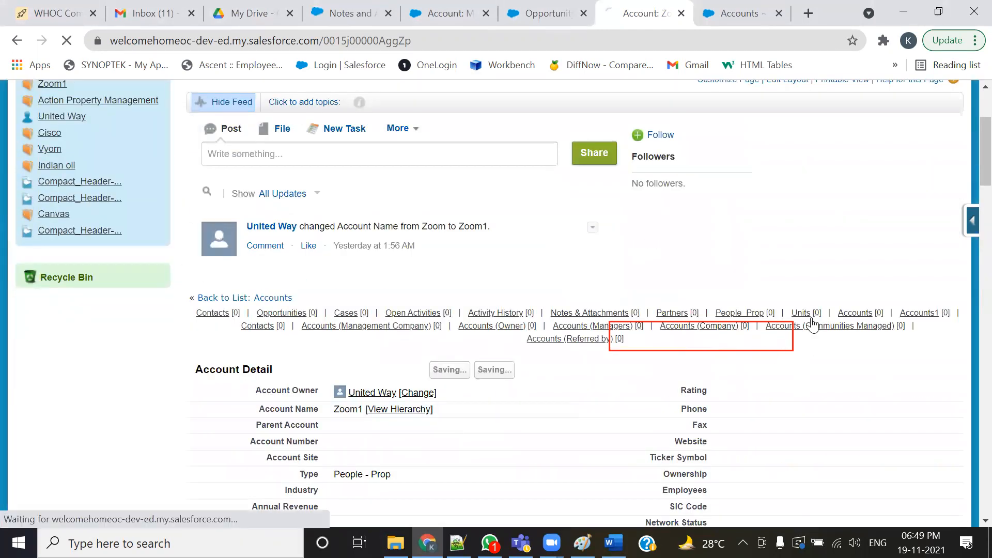
mouse_move(845, 314)
scroll(845, 313, down, 12)
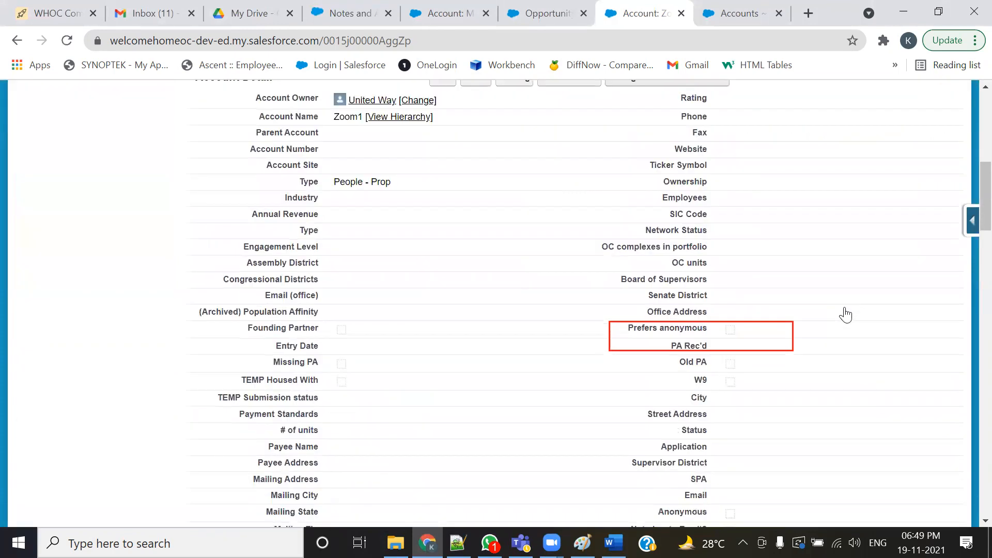
scroll(956, 262, down, 1)
scroll(968, 215, up, 1)
scroll(967, 244, down, 3)
scroll(967, 252, down, 2)
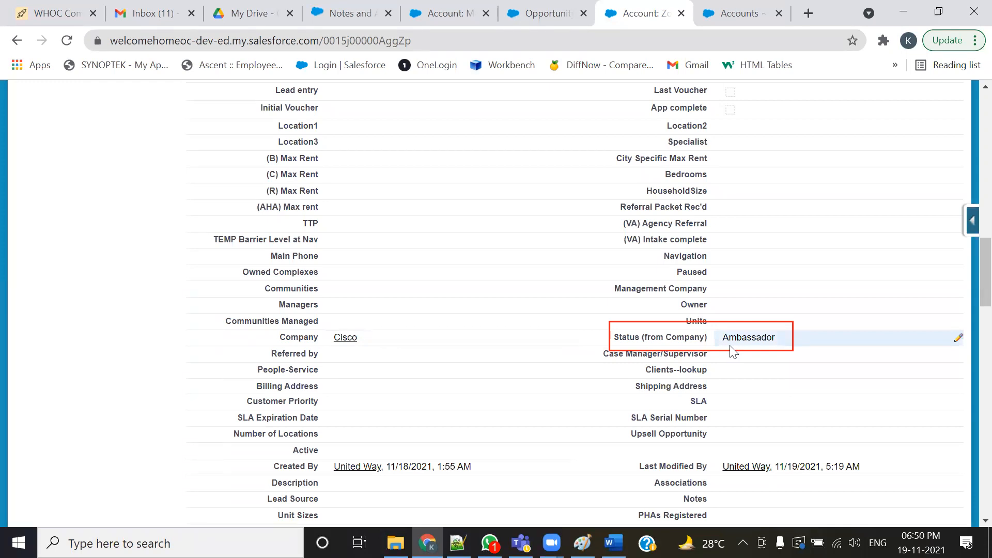
- Switch to the Airtable PeopleProp grid to compare its Company and Status (from Company) columns
click(13, 11)
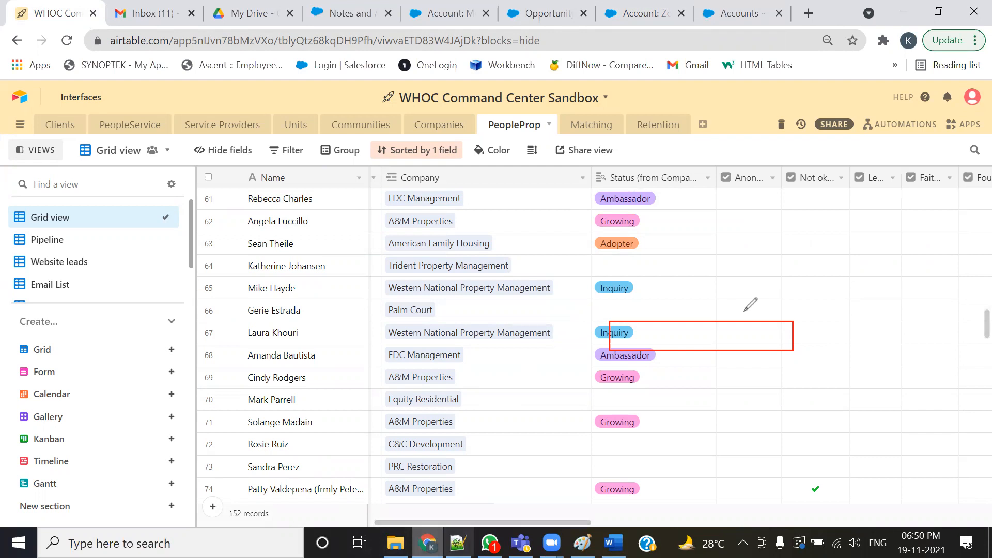
click(740, 32)
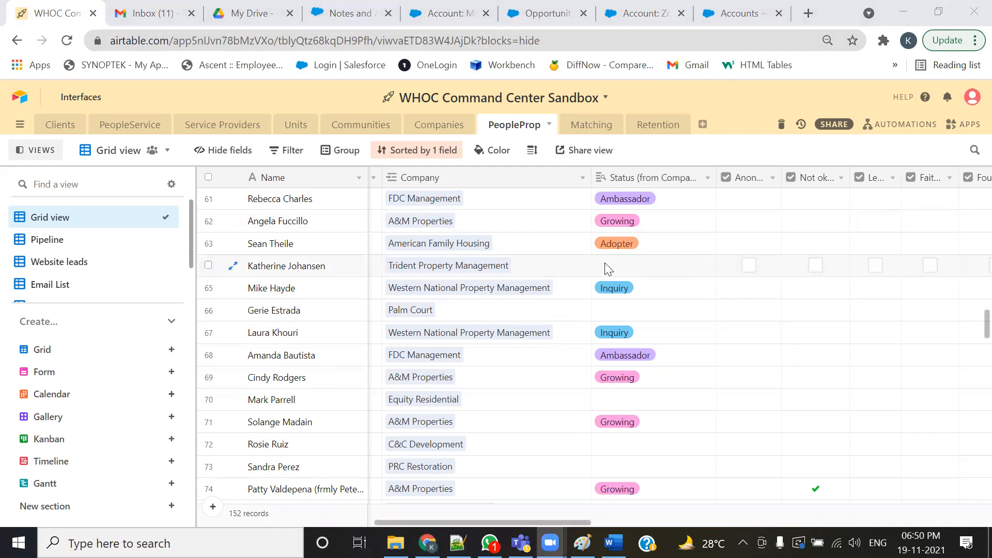
- Close the Accounts list and Zoom1 account tabs and switch to the Merck Inc account tab
click(778, 13)
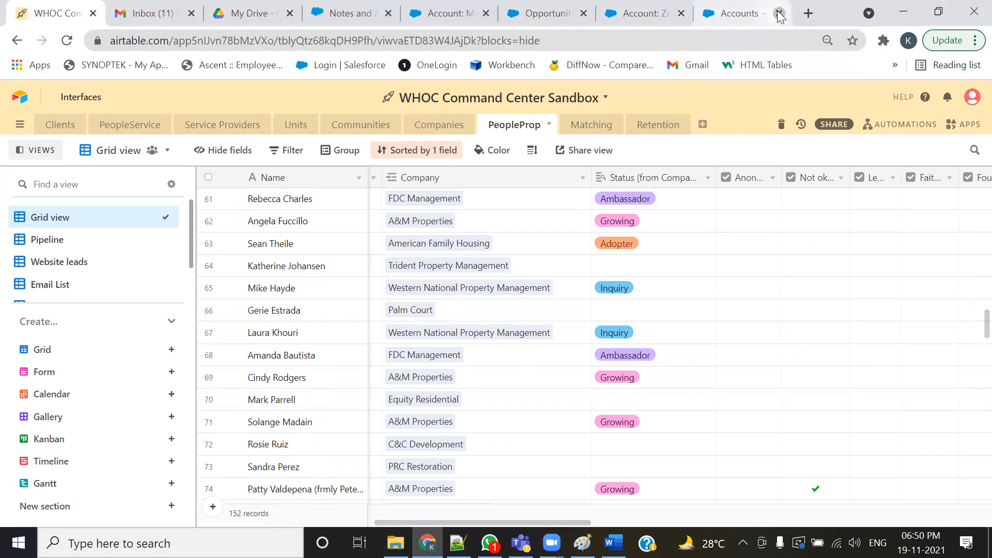
click(790, 20)
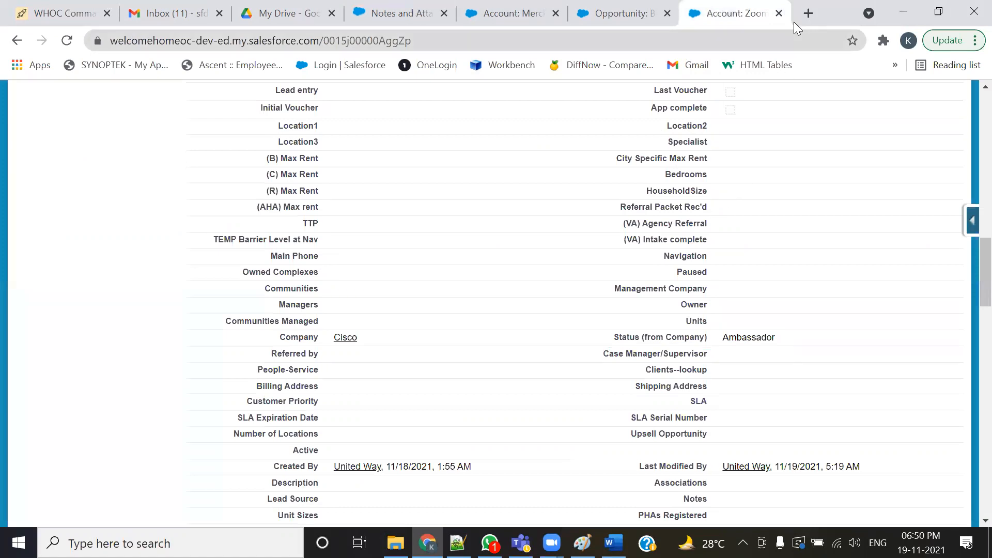
click(779, 13)
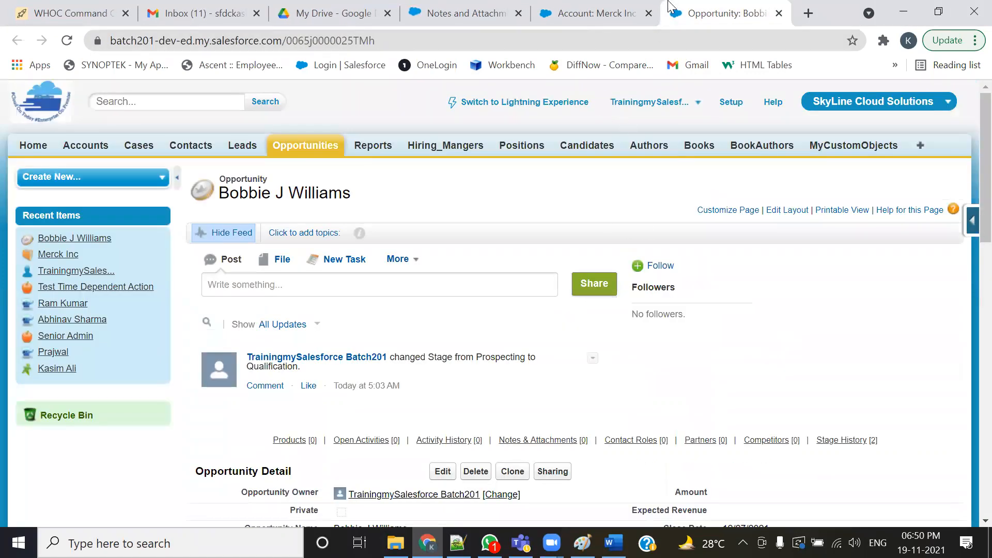
click(619, 13)
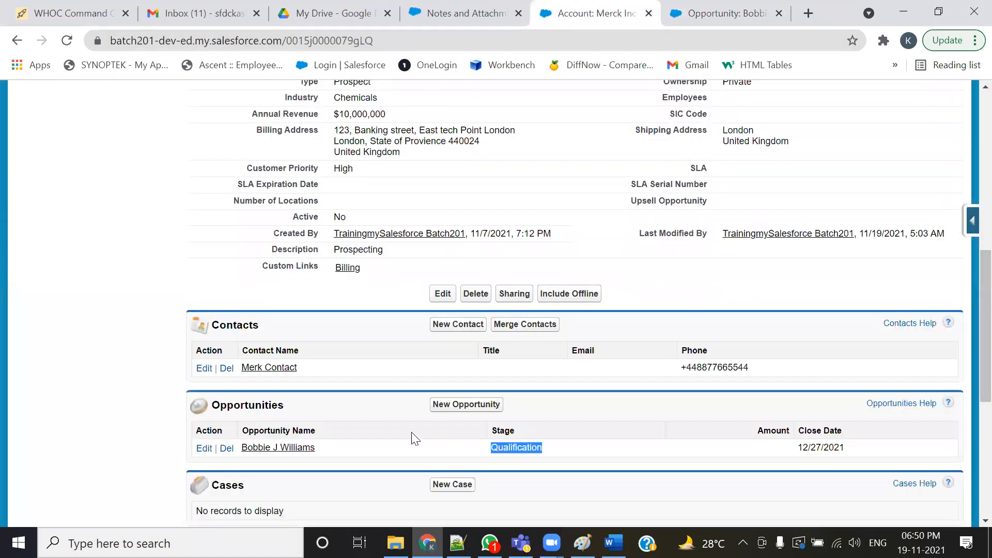
click(549, 436)
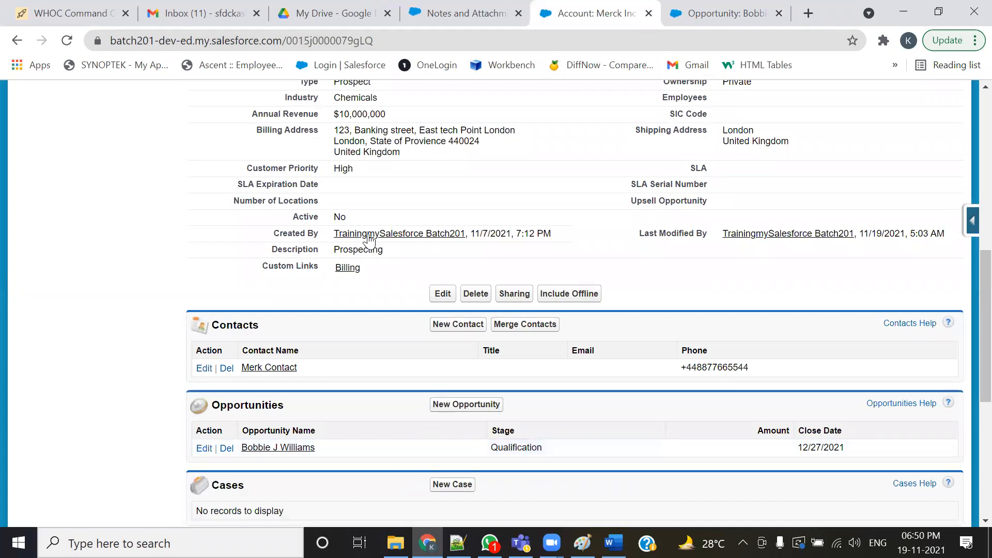
drag(386, 251, 269, 251)
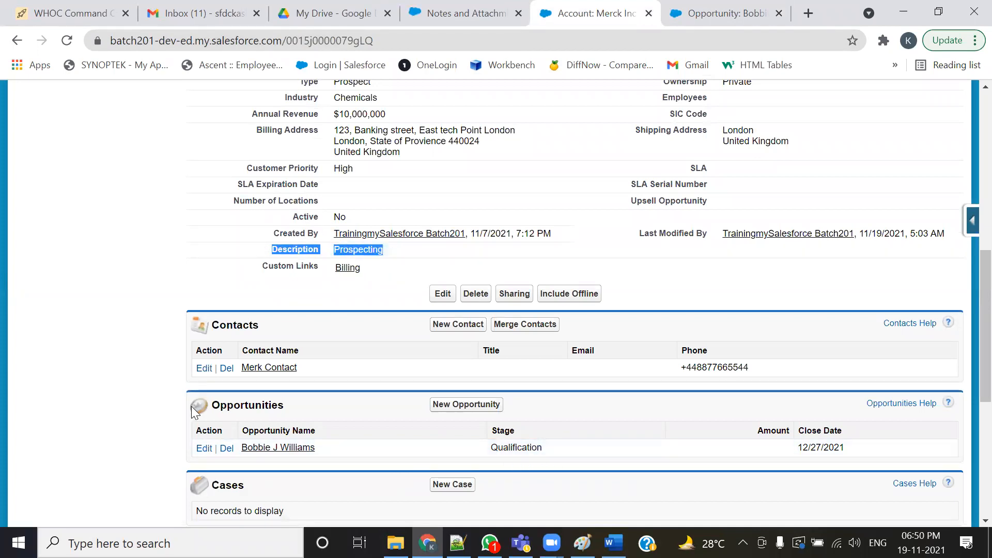
drag(544, 448, 476, 449)
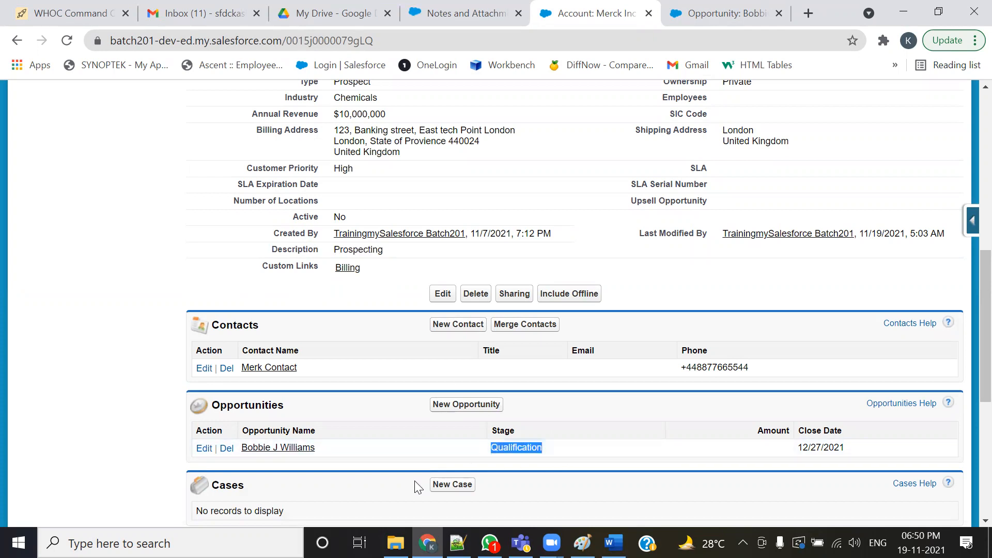
drag(403, 250, 237, 253)
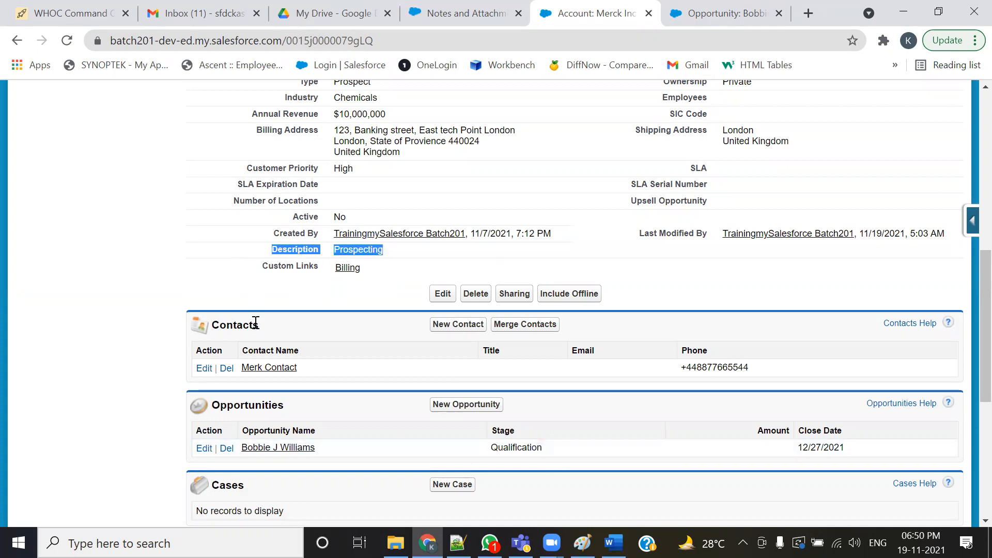
drag(557, 445, 416, 454)
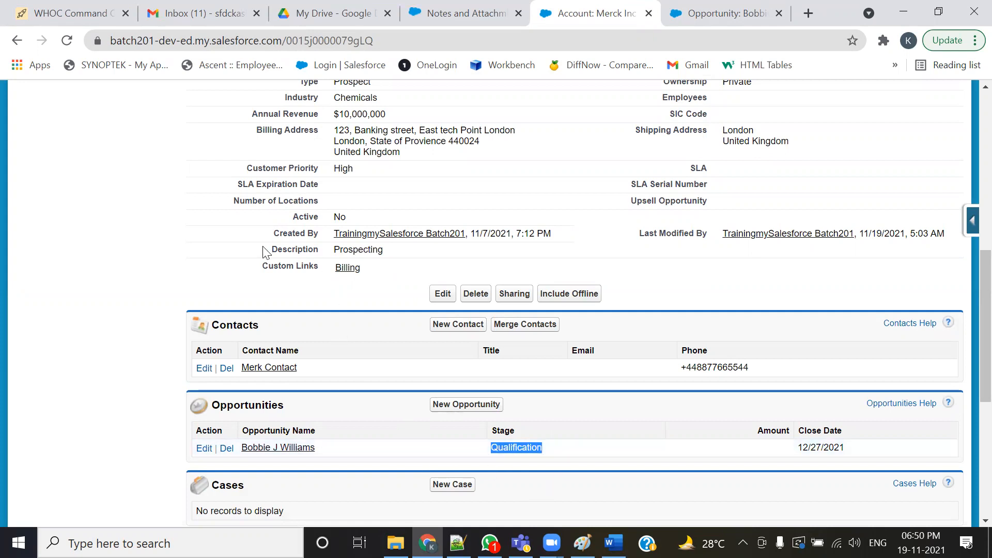
drag(265, 252, 401, 257)
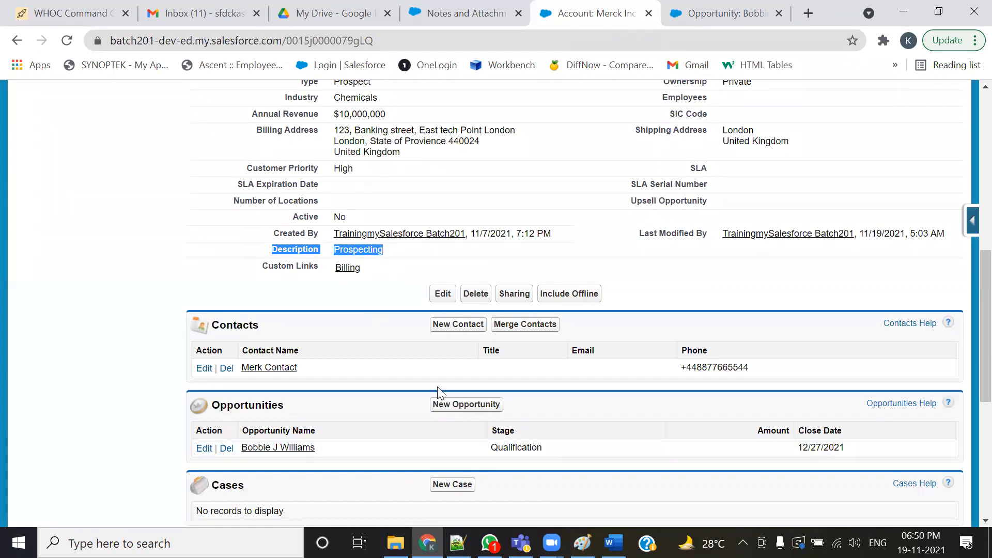
drag(489, 448, 576, 448)
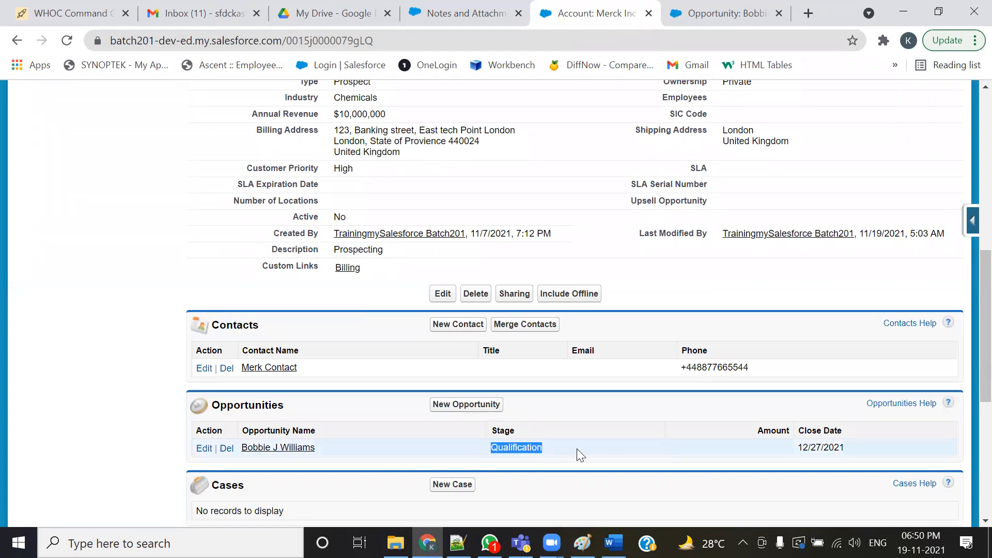
drag(262, 254, 405, 270)
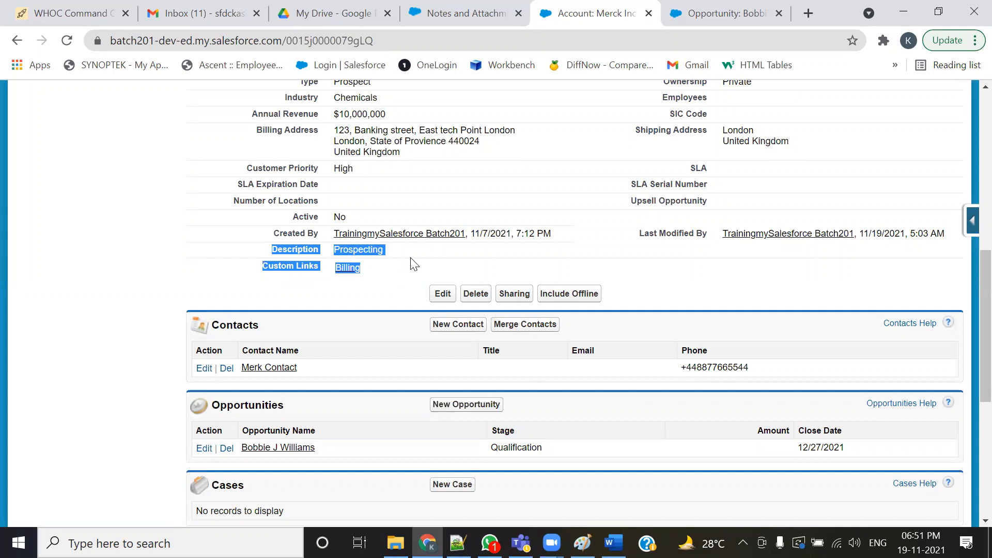
click(413, 264)
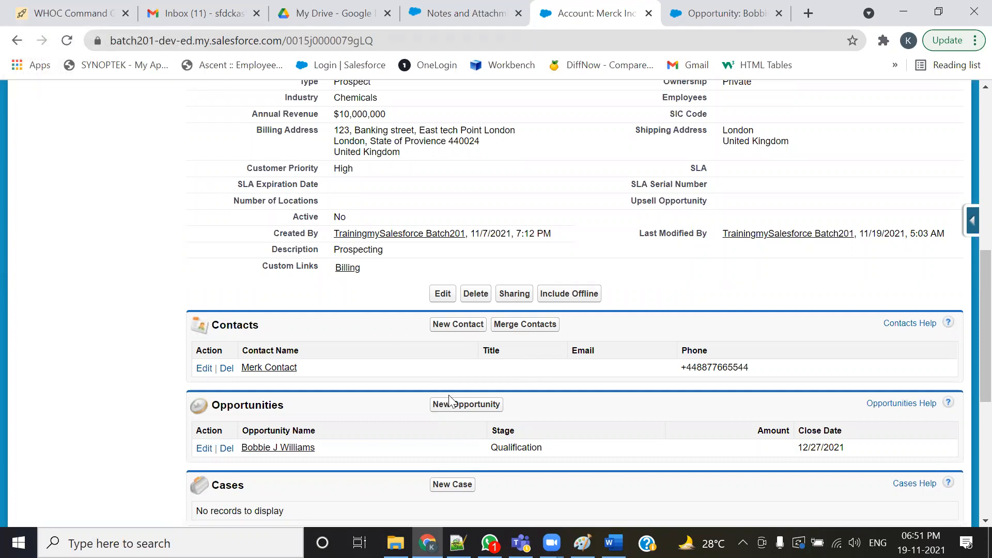
click(81, 16)
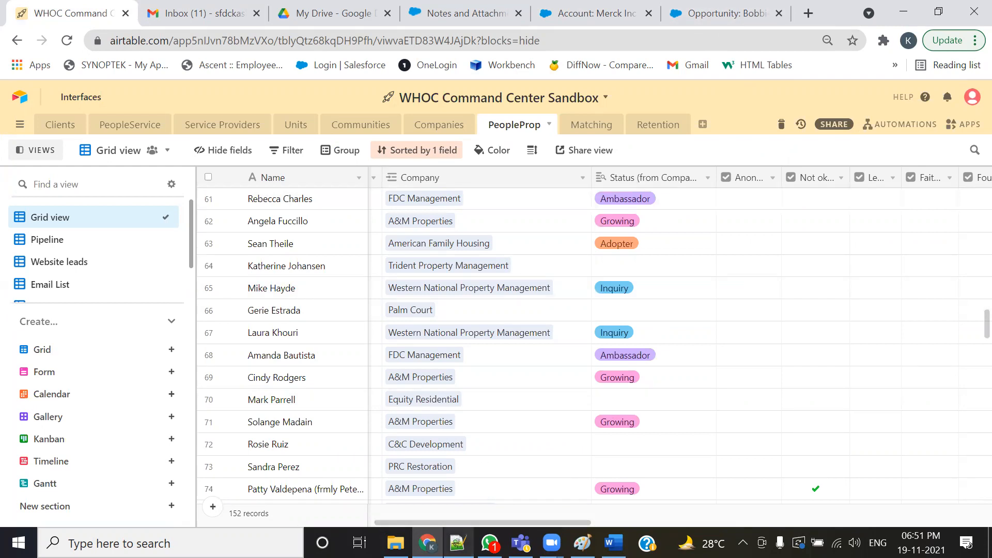
mouse_move(457, 543)
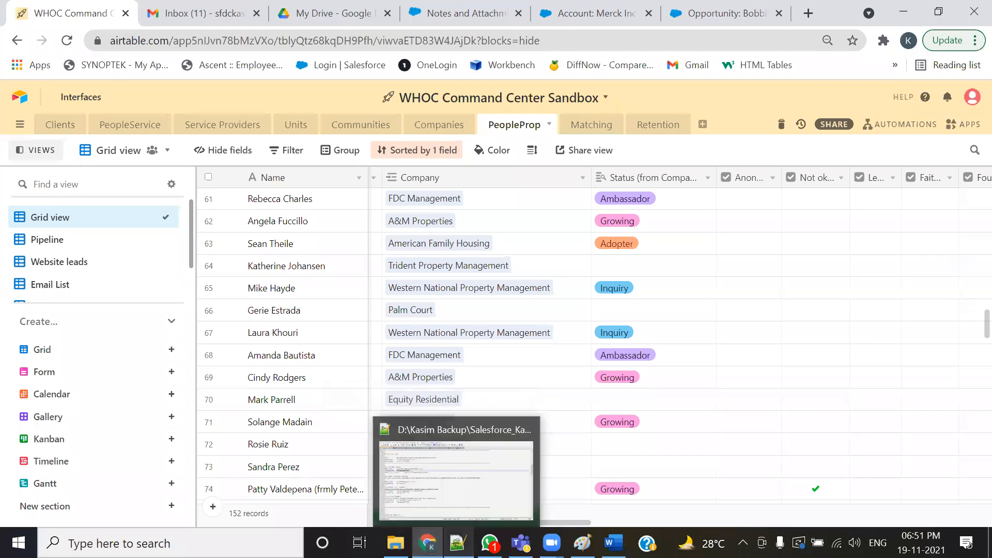
click(589, 13)
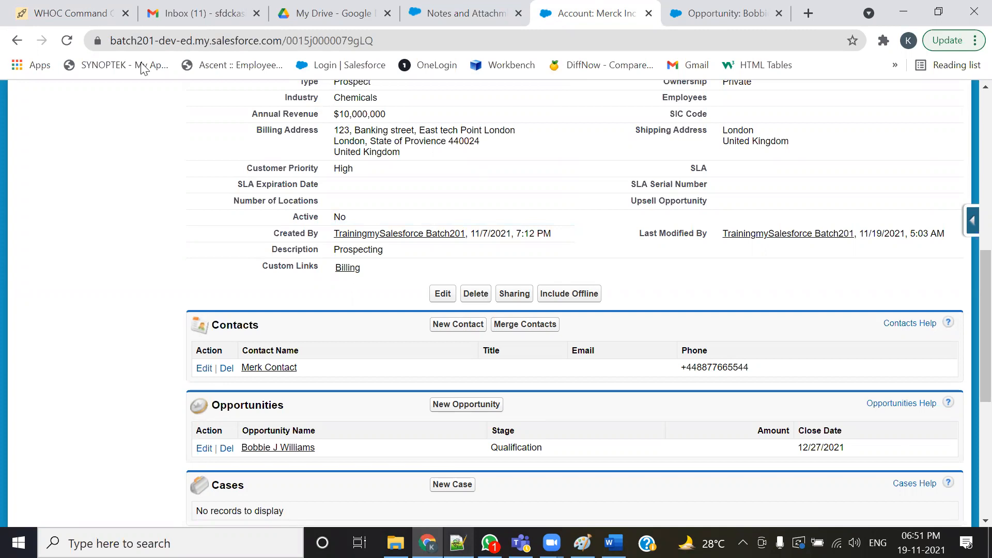
- Read the Cross Field Updates use case in the Notepad++ training notes
key(alt+Tab)
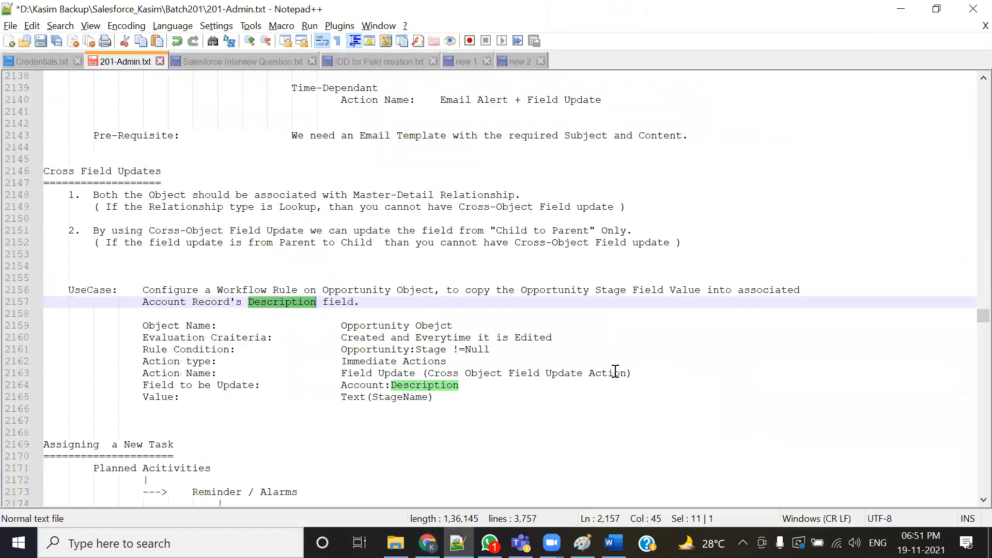
scroll(496, 289, down, 3)
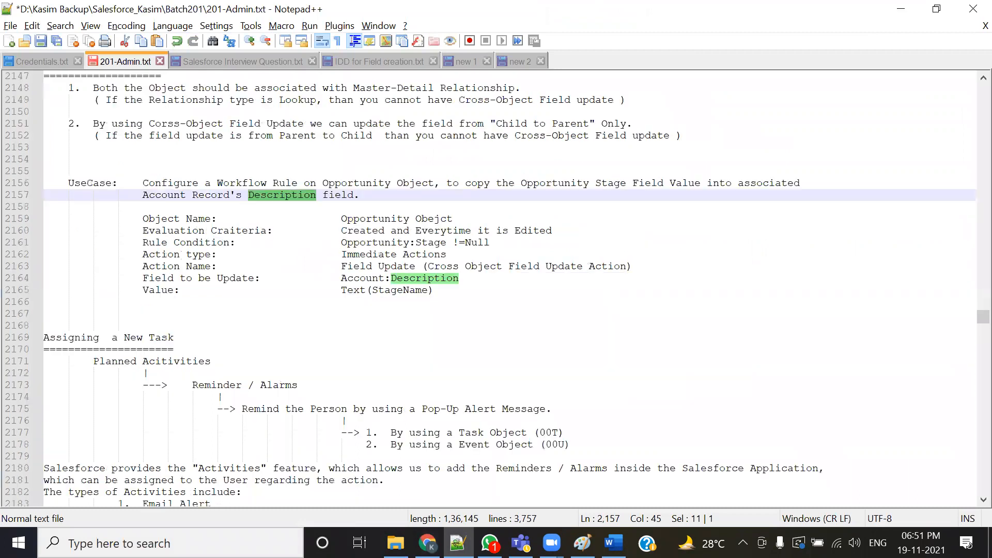
key(alt+Tab)
scroll(738, 111, up, 9)
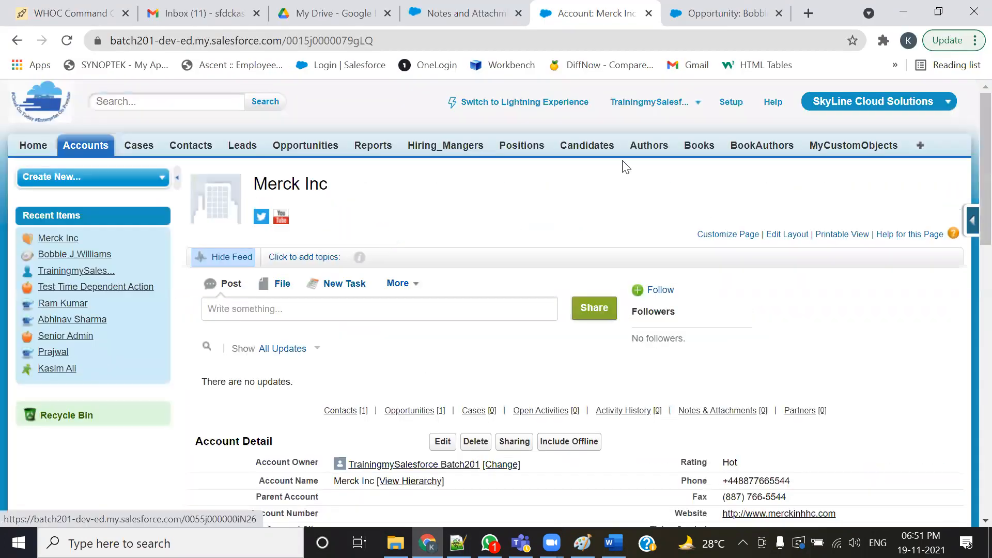
- Start a new workflow rule from the Workflow Rules page under Setup's Create, Workflow & Approvals
click(738, 111)
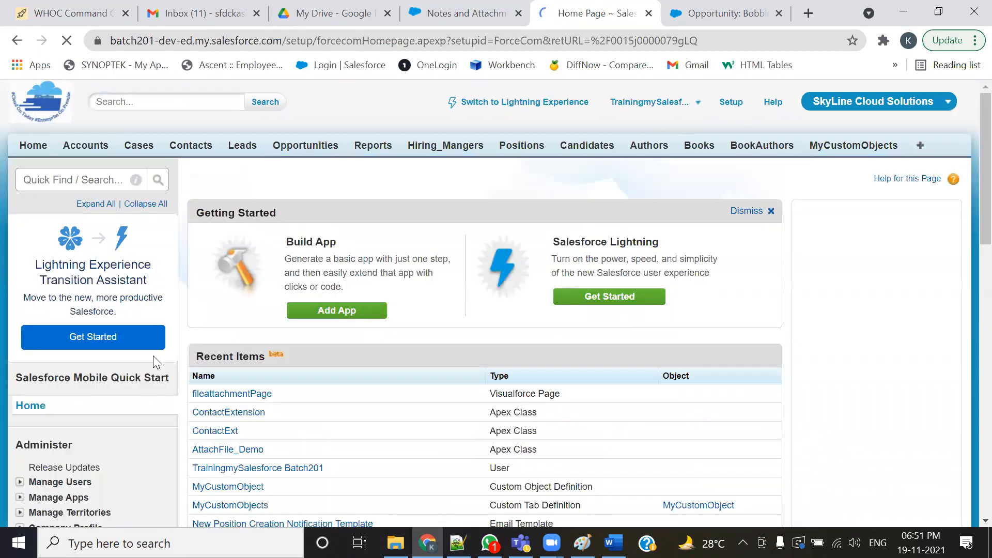
scroll(153, 356, down, 10)
click(18, 286)
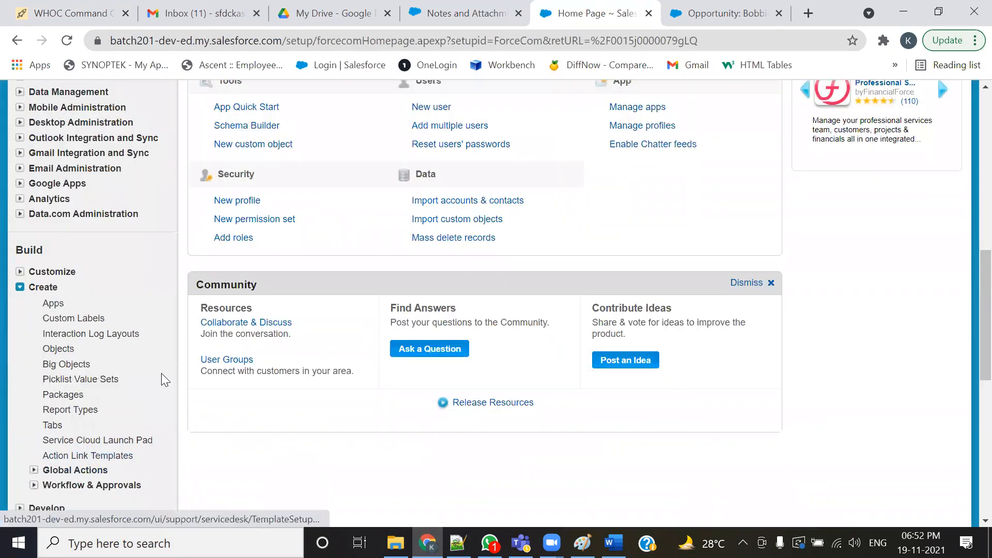
scroll(150, 362, down, 5)
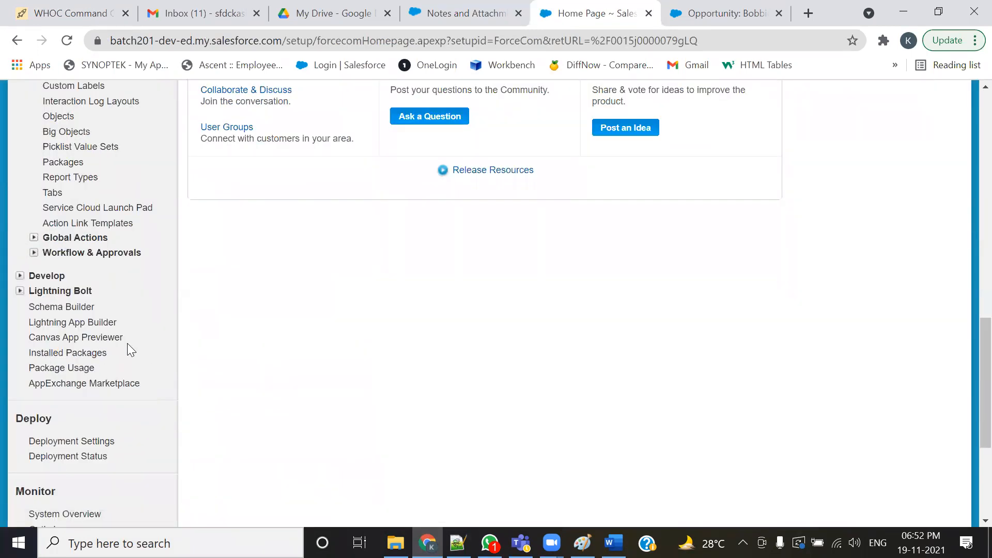
click(34, 253)
click(89, 268)
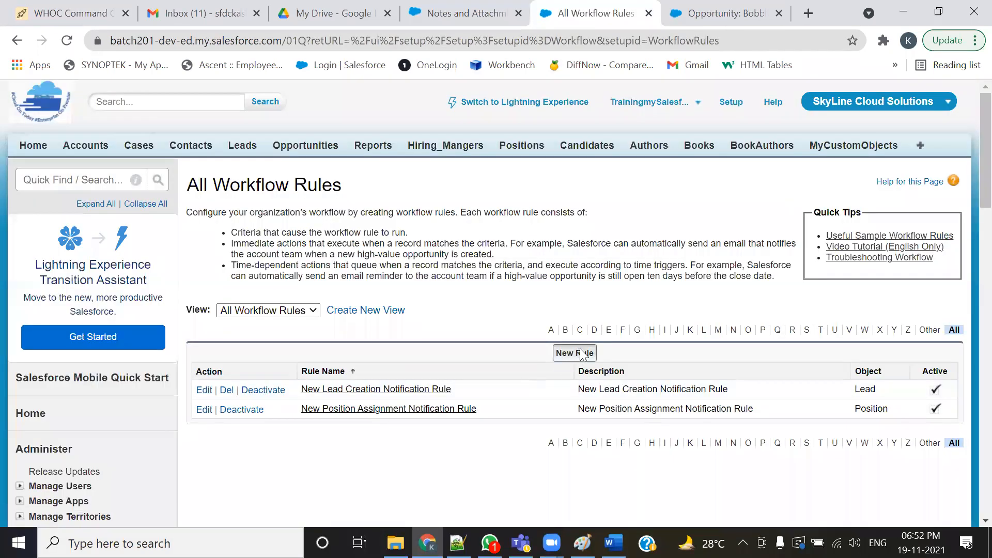
click(581, 351)
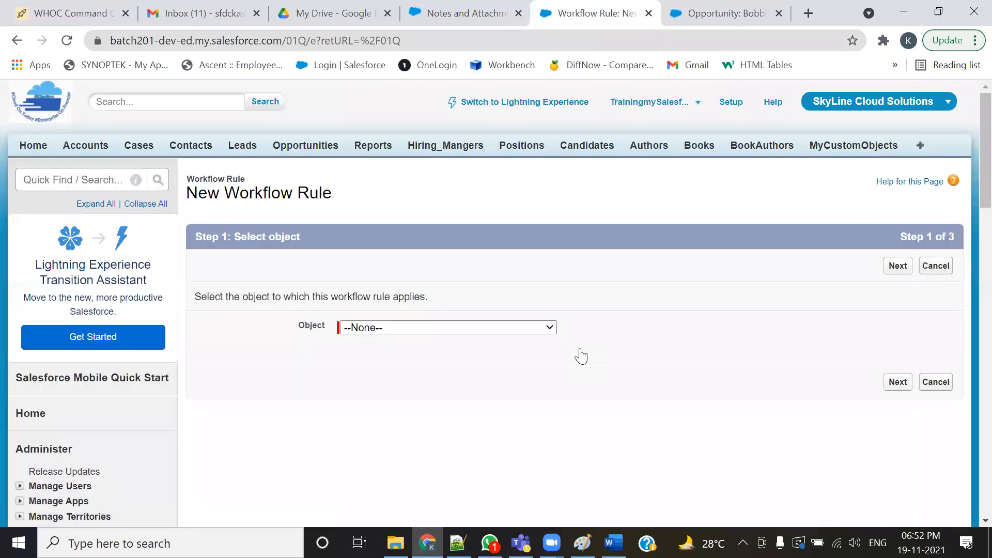
- Choose Opportunity as the workflow rule's object and continue to the rule configuration
click(535, 332)
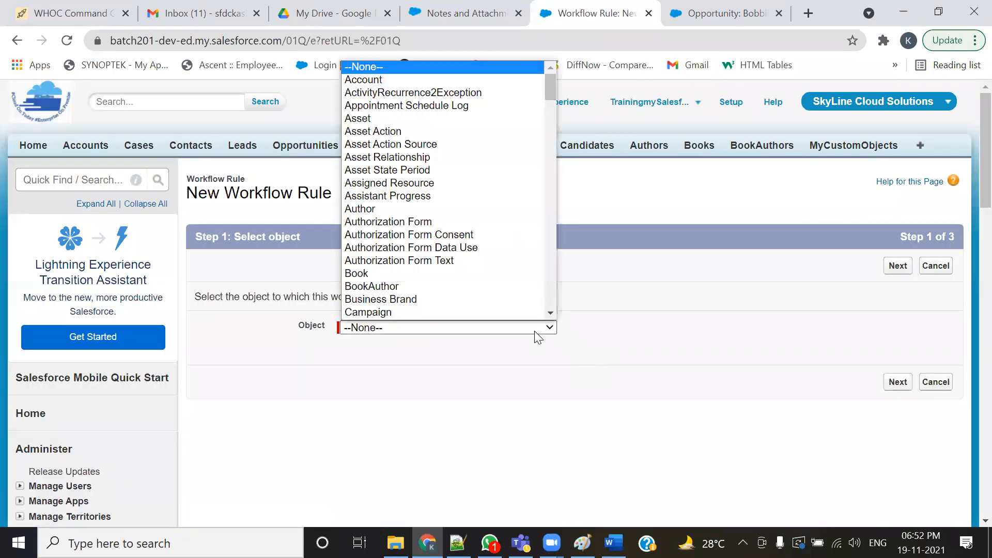
key(o)
key(p)
key(p)
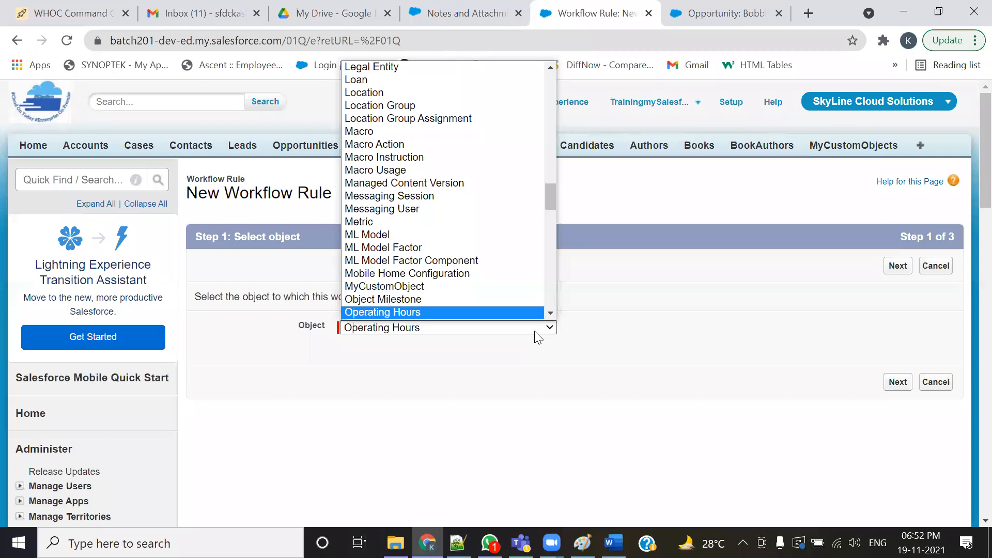
key(Return)
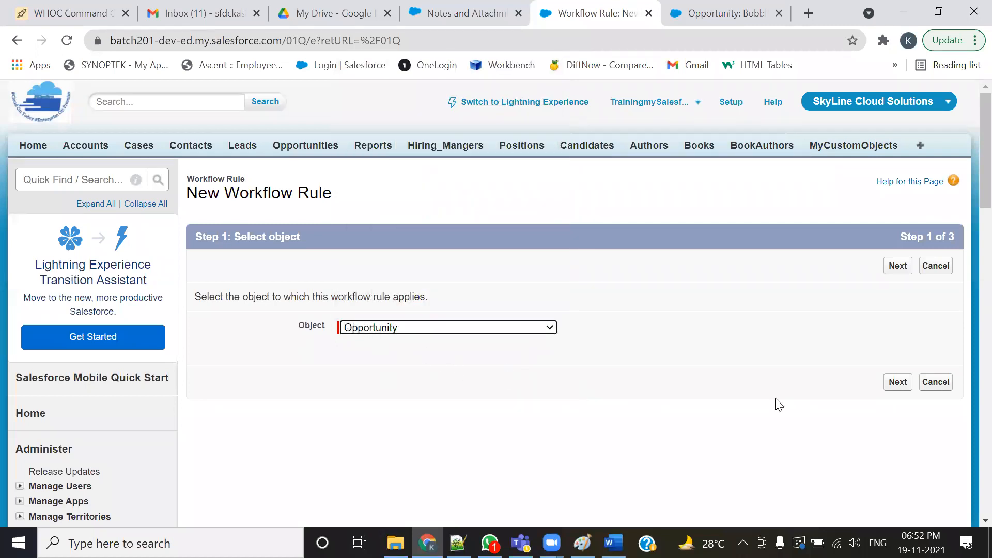
click(901, 389)
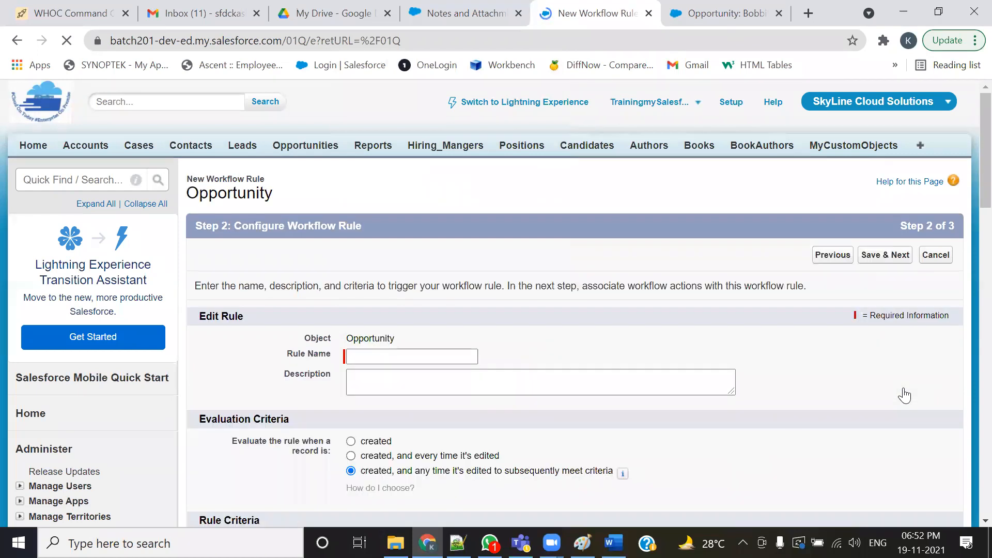
- Name the workflow rule Sync Opp Stage value to Acc Desc
click(463, 357)
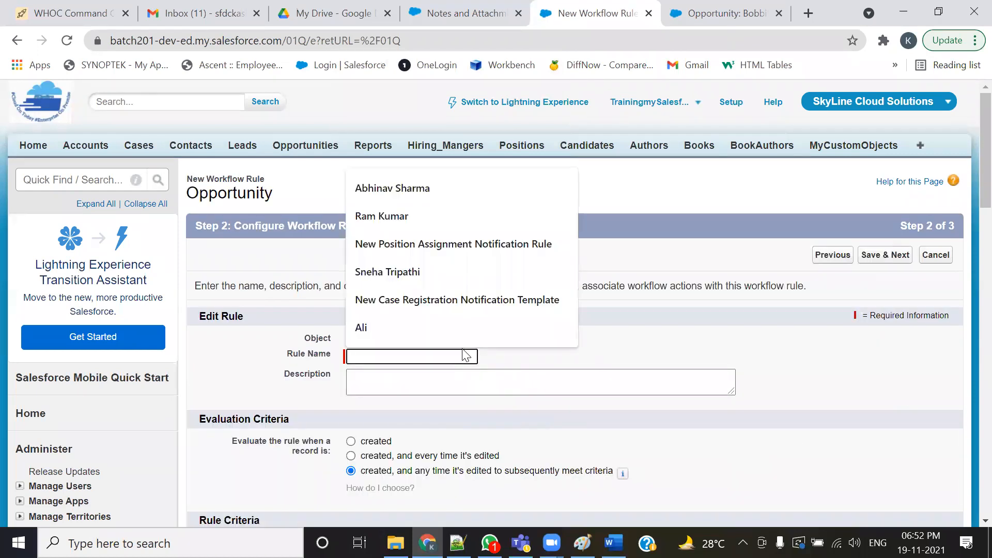
text(Sync Opp Stage to Acc Des)
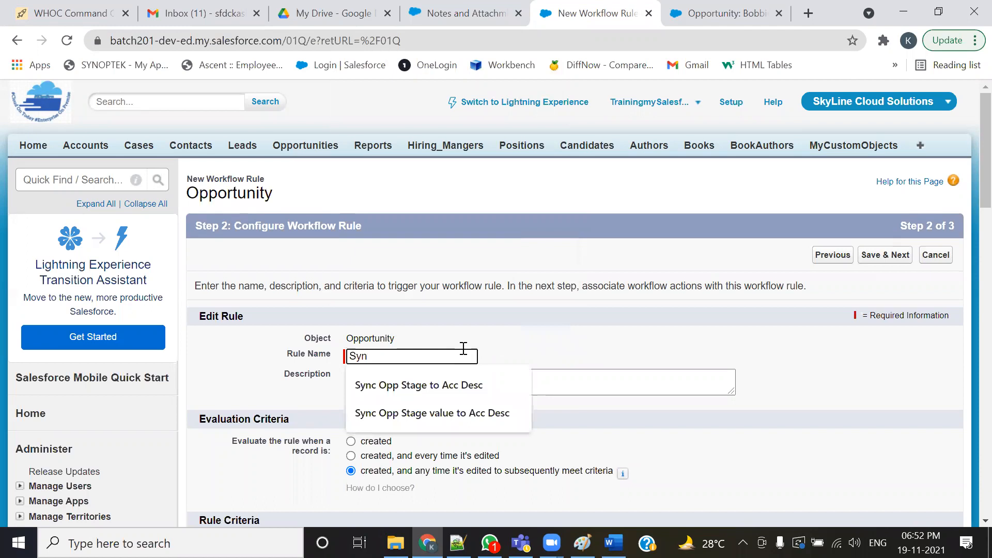
key(Down)
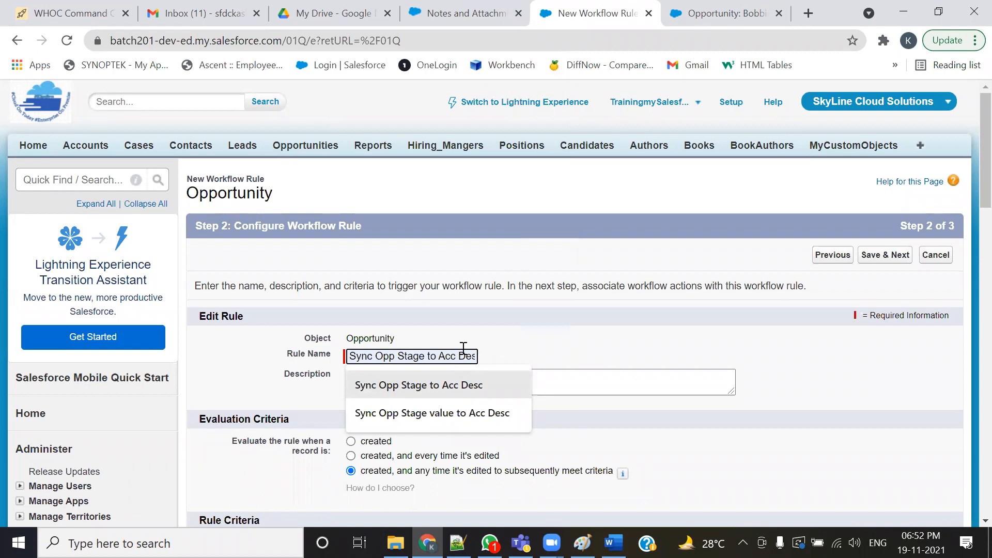
key(Down)
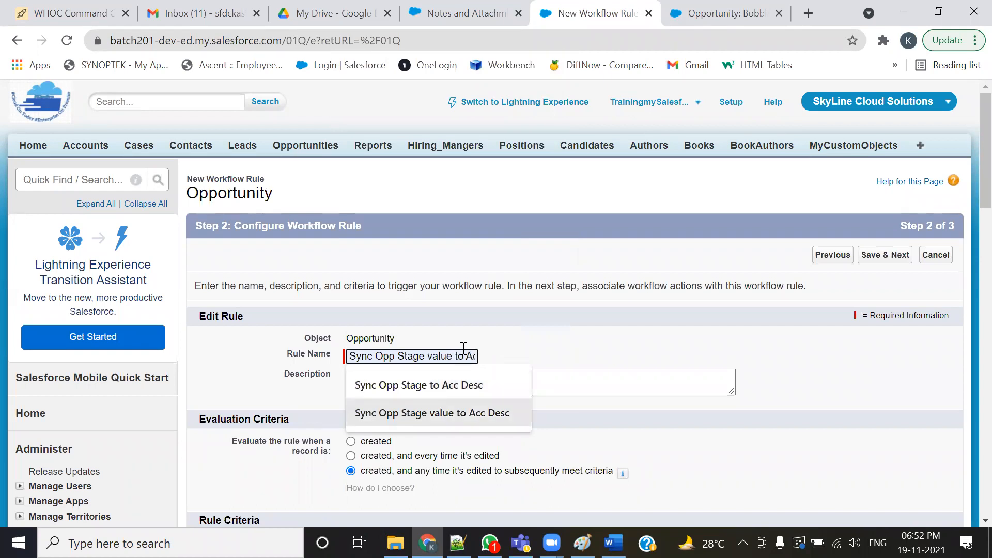
key(Return)
key(Tab)
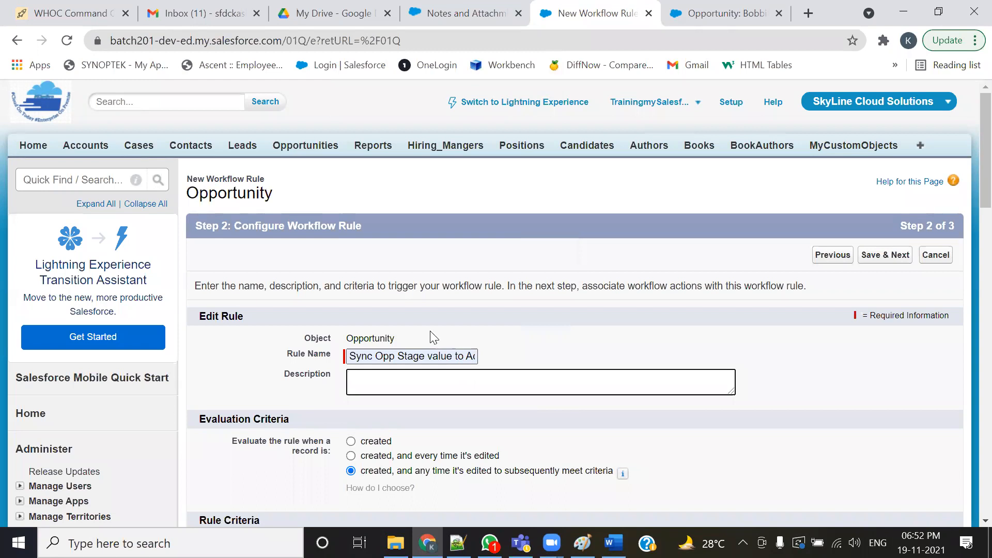
- Set the rule's description to Copy the Opportunity Stage Value to related Account Description field
click(416, 357)
key(ctrl+a)
key(ctrl+c)
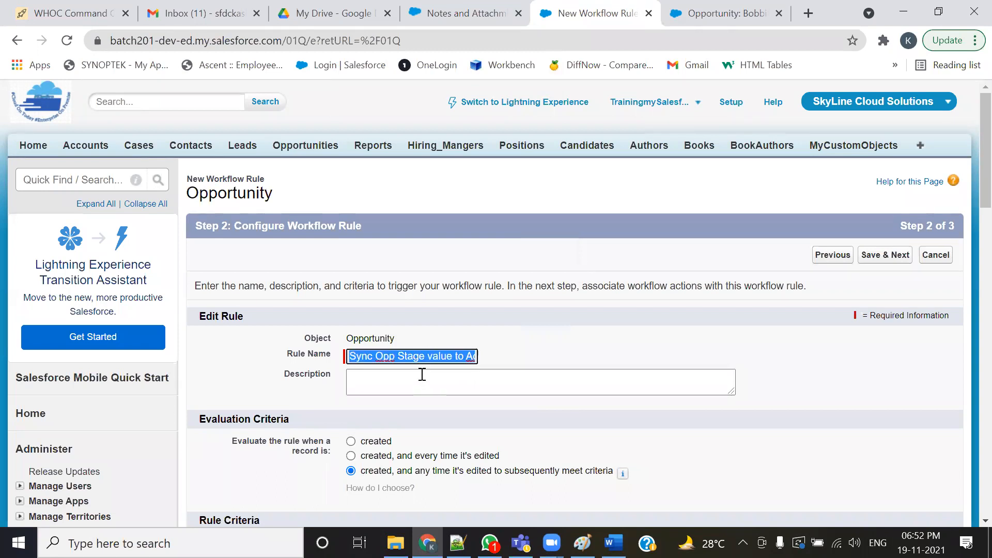
click(426, 380)
key(ctrl+v)
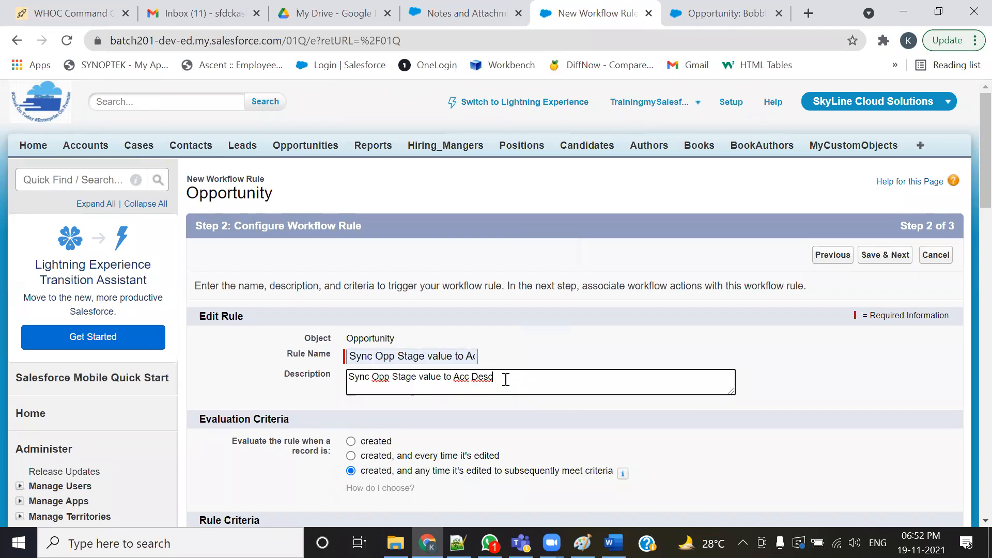
drag(504, 380, 330, 379)
text(Oopy the O)
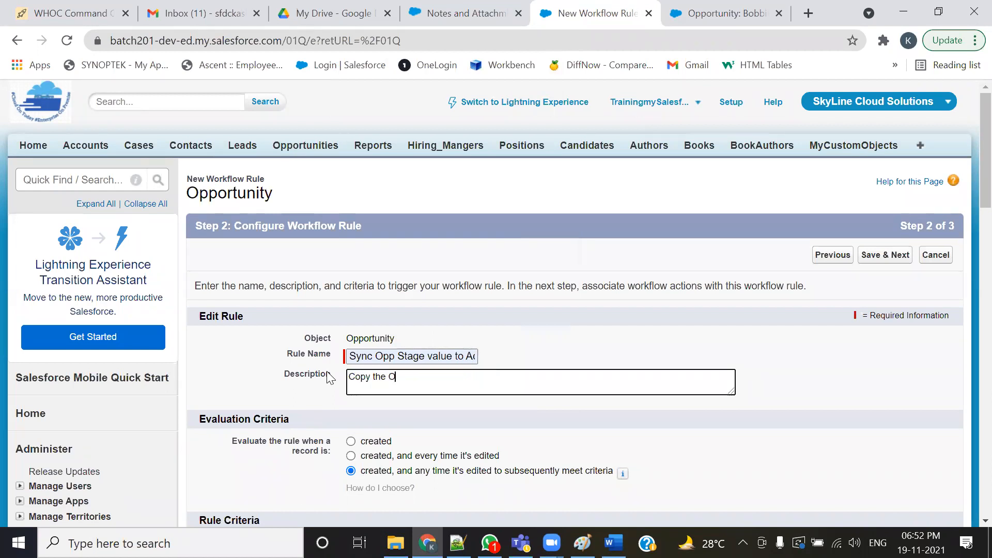
text(pproortu)
text(nity Stage Value to related Account De)
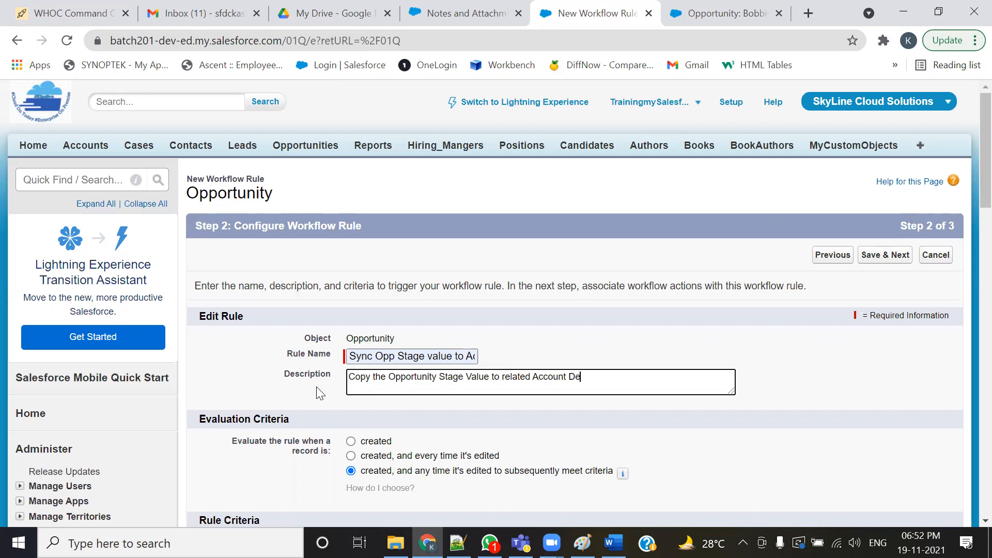
text(scriptipon)
key(BackSpace)
key(BackSpace)
text(ield.)
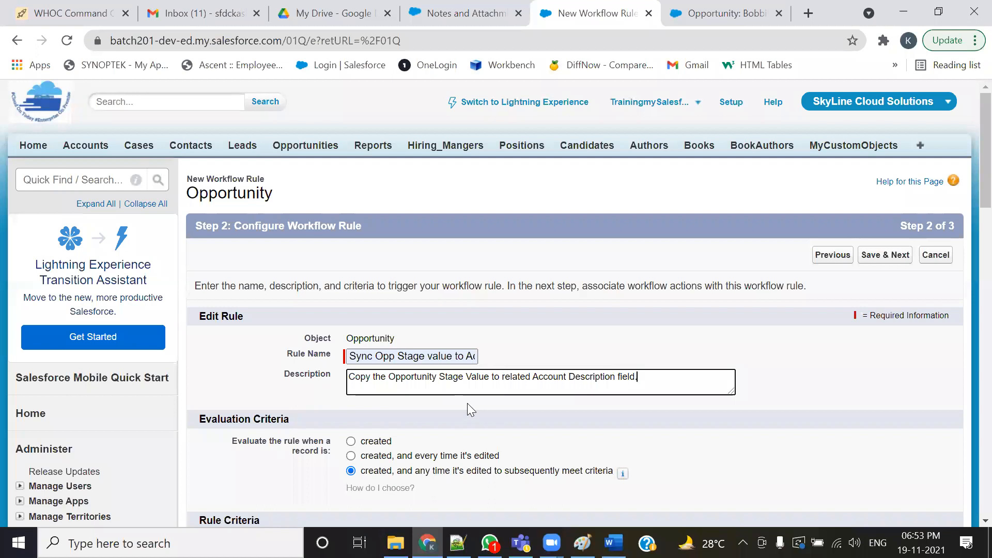
scroll(467, 403, down, 3)
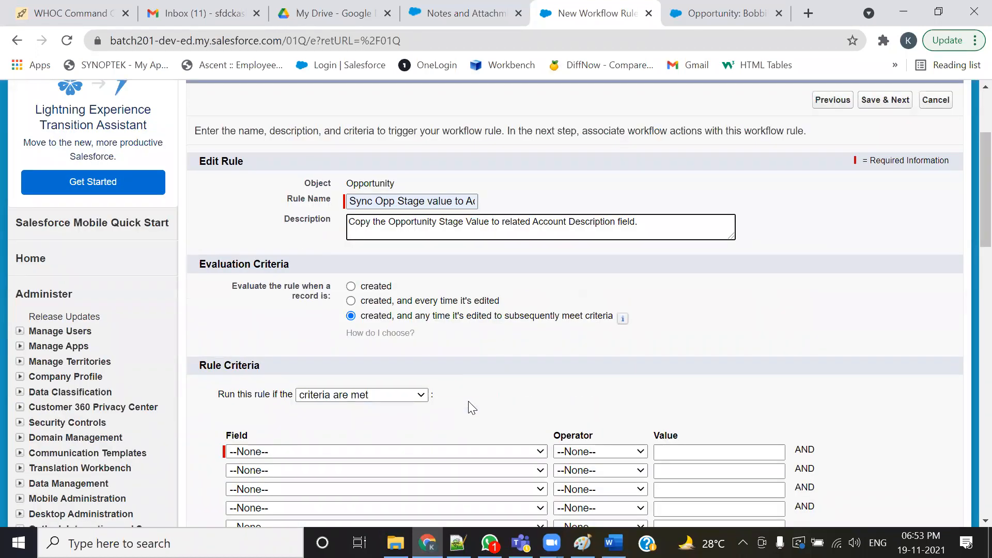
- Set the rule to evaluate when a record is created, and every time it's edited
click(350, 301)
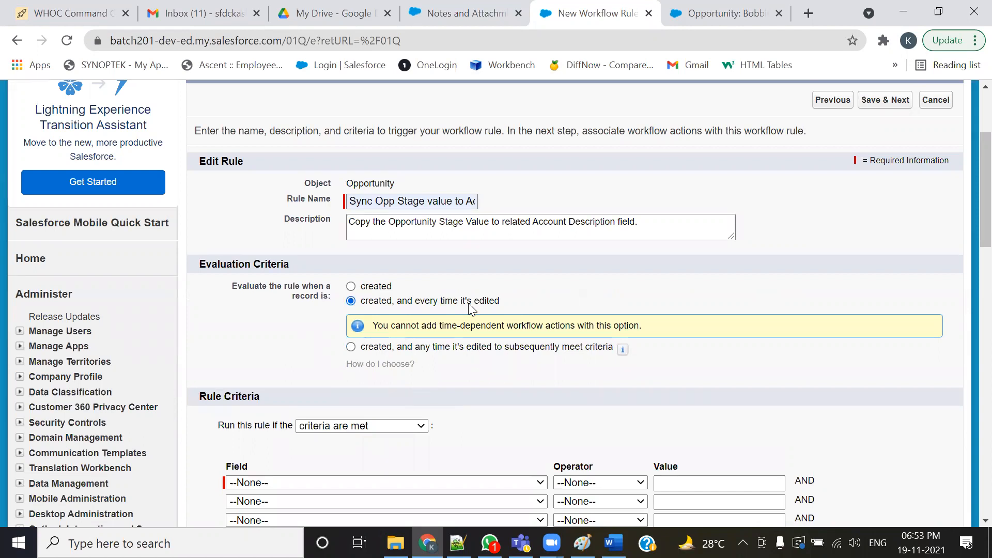
drag(641, 325, 386, 319)
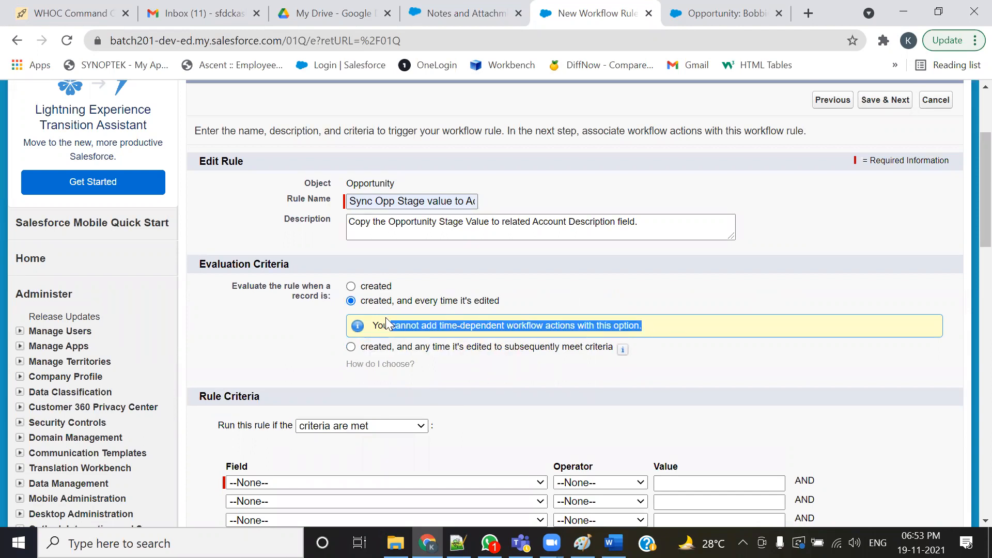
click(637, 303)
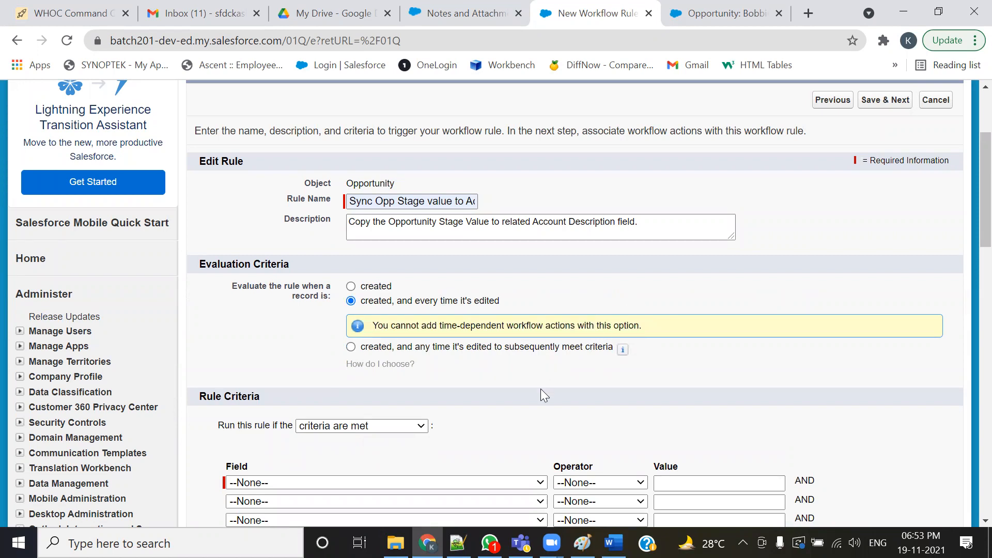
- Review the Merck Inc account record's details in the Accounts tab
click(726, 13)
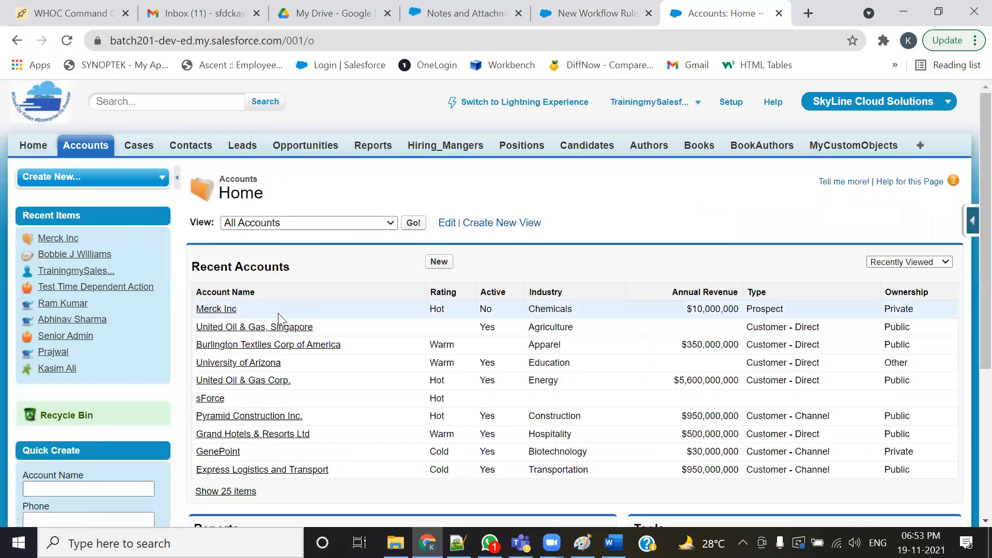
click(227, 309)
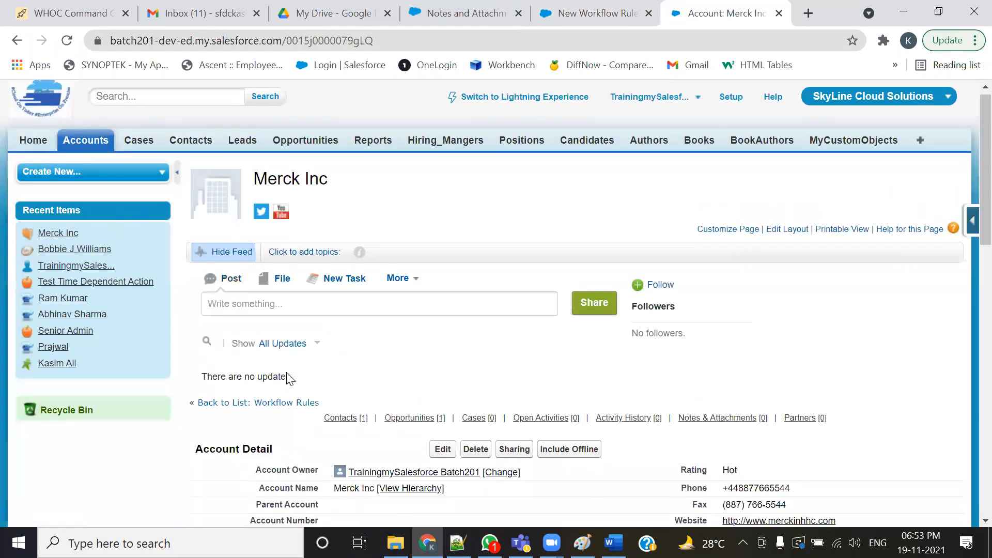
scroll(286, 372, down, 5)
click(543, 15)
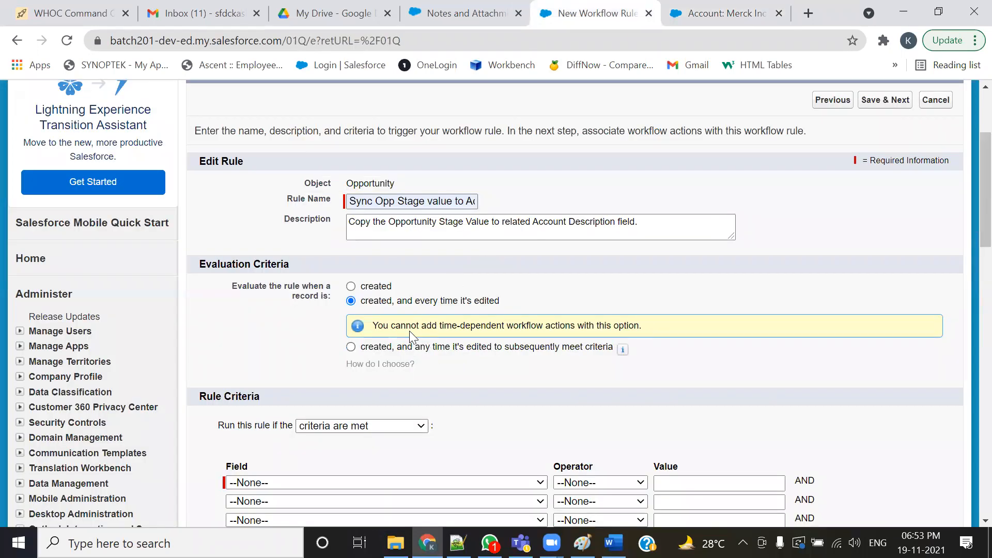
- Review the available rule criteria fields and the use-case notes in the text editor
drag(501, 301, 368, 304)
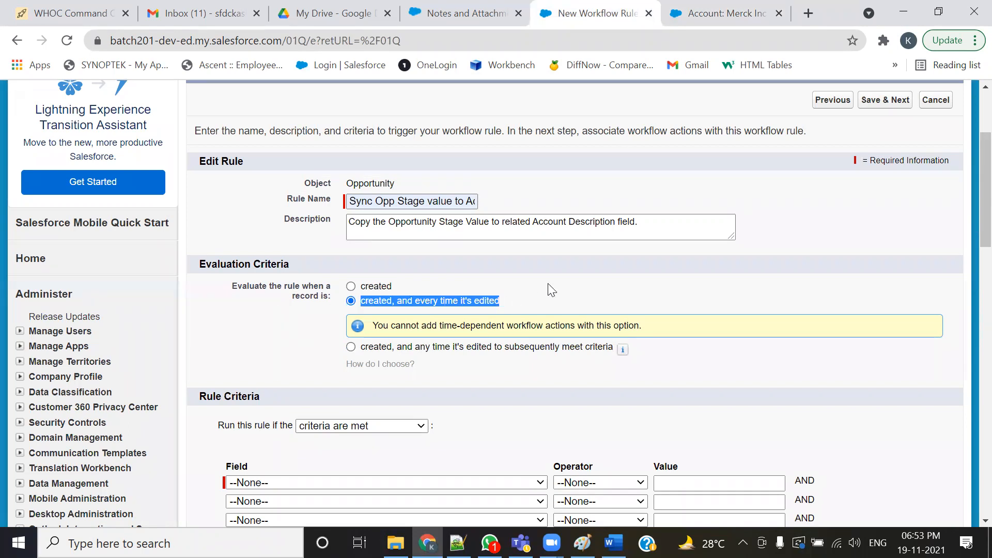
scroll(547, 283, down, 3)
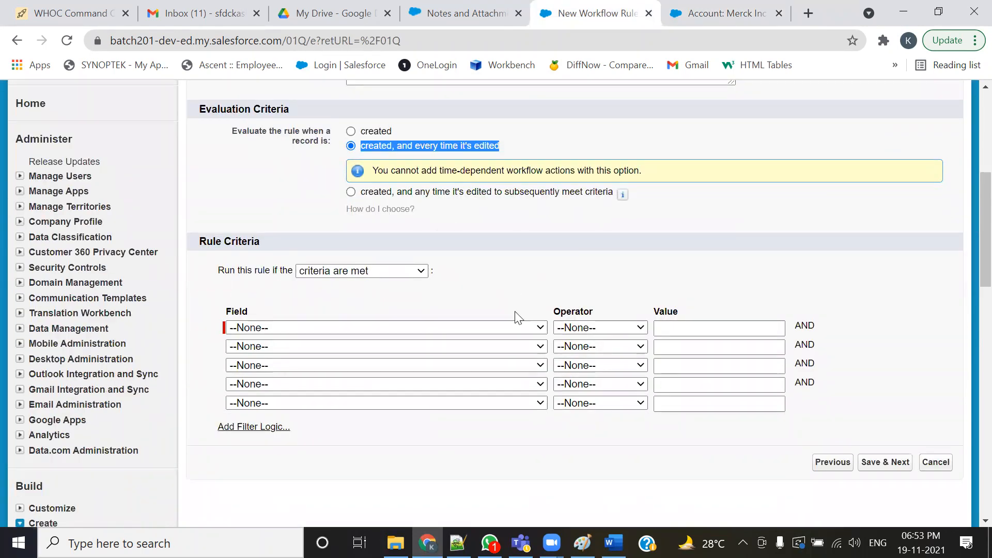
click(539, 327)
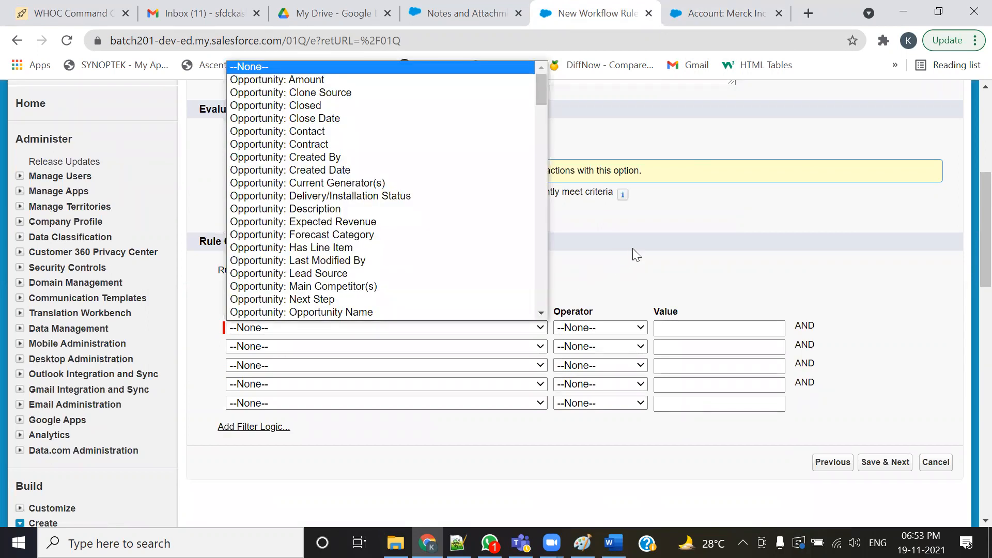
click(632, 249)
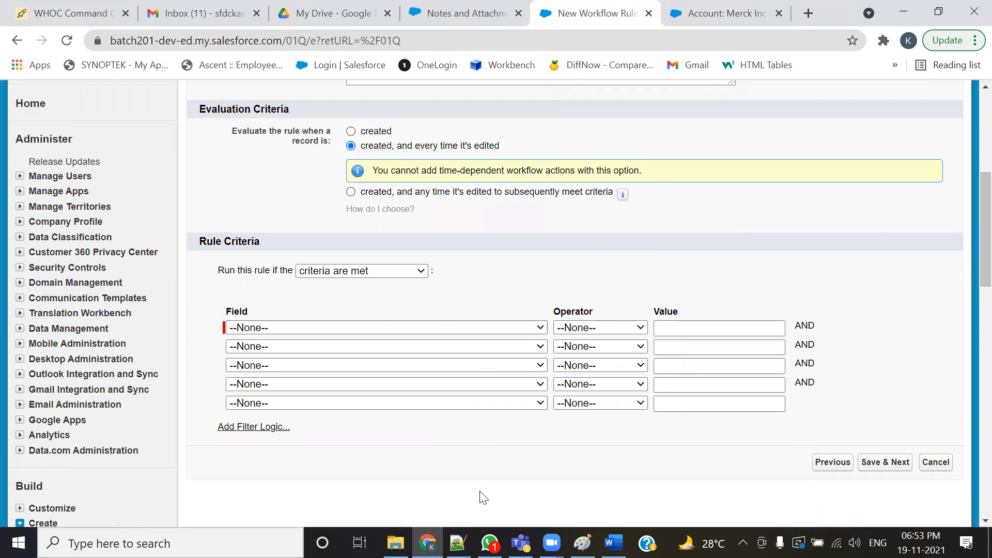
key(alt+Tab)
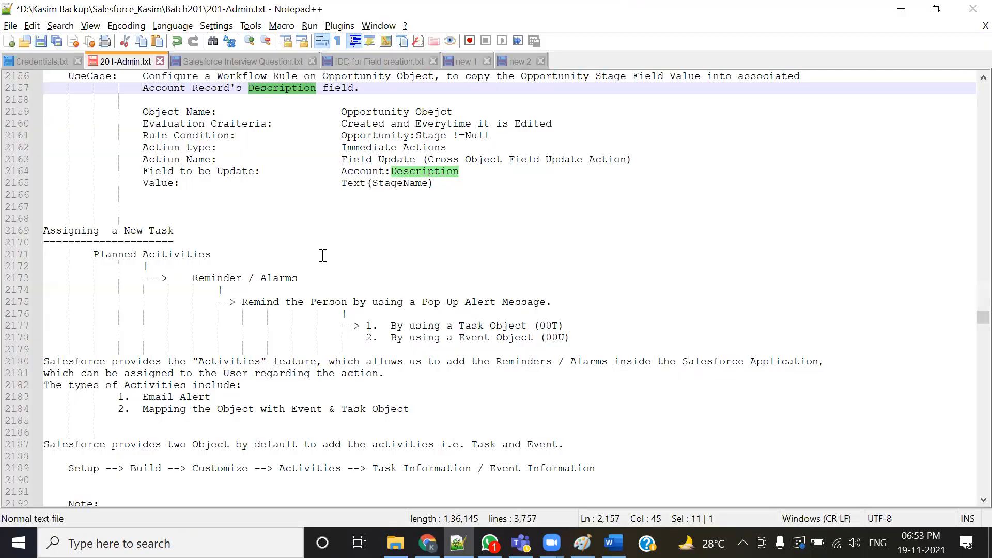
scroll(323, 255, up, 1)
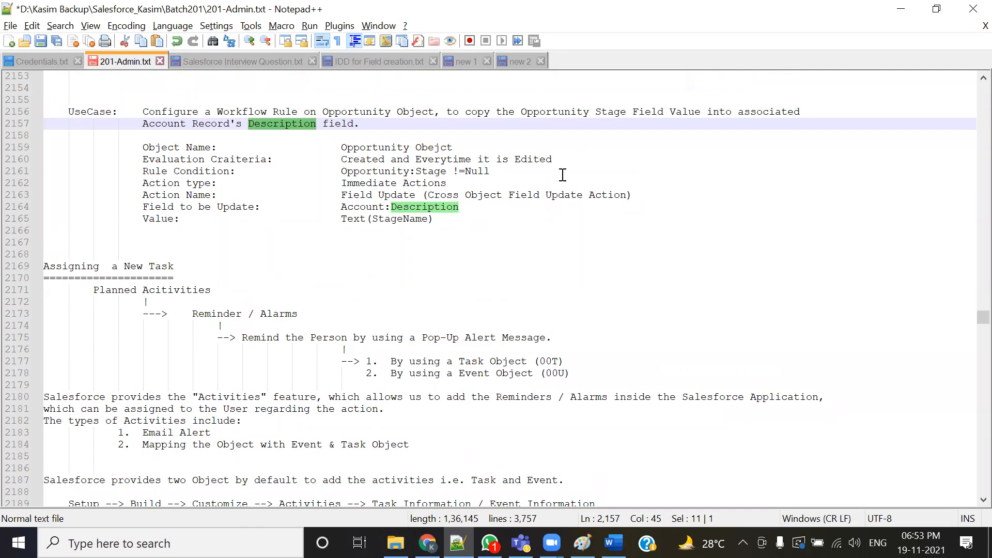
key(alt+Tab)
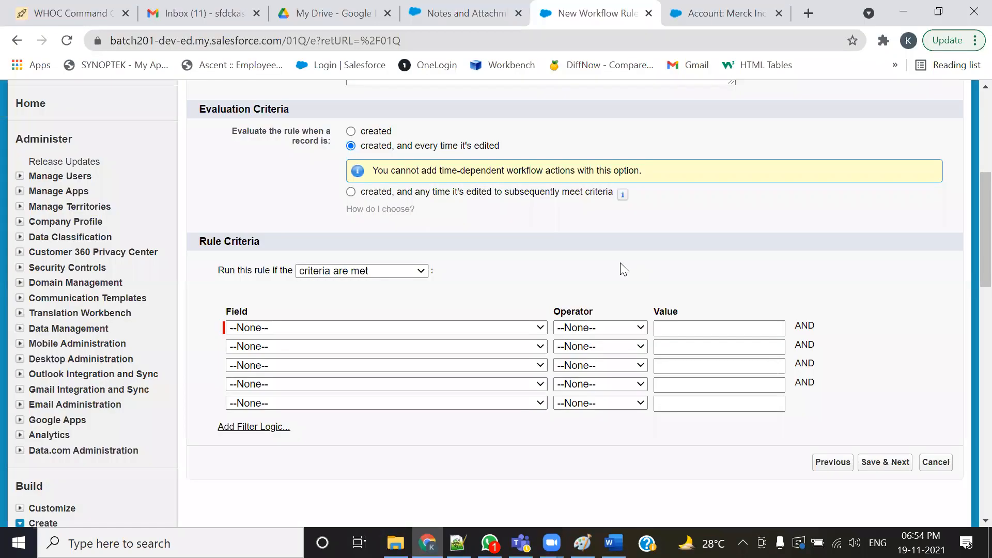
- Examine the Merck Inc account and its related opportunity's Stage values
click(515, 326)
scroll(425, 260, down, 1)
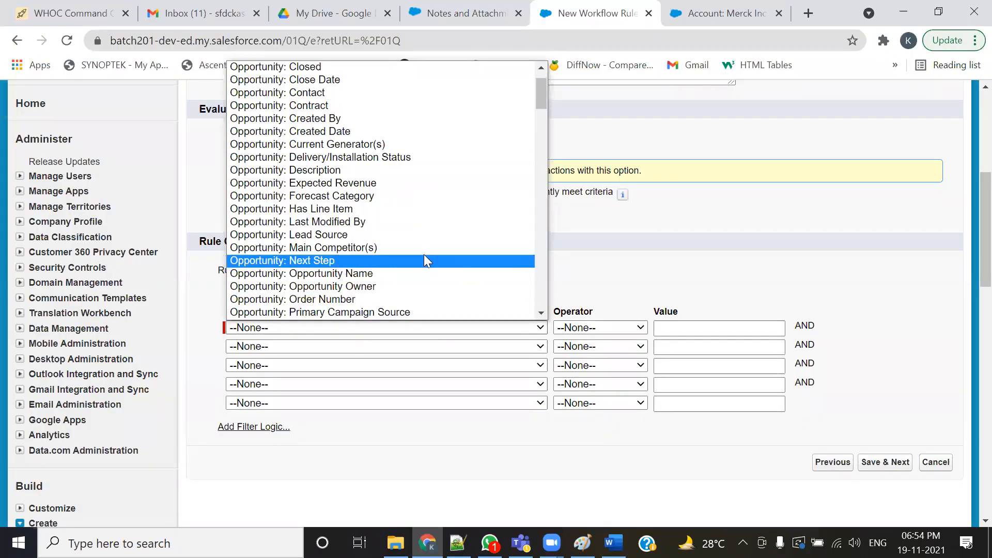
click(693, 15)
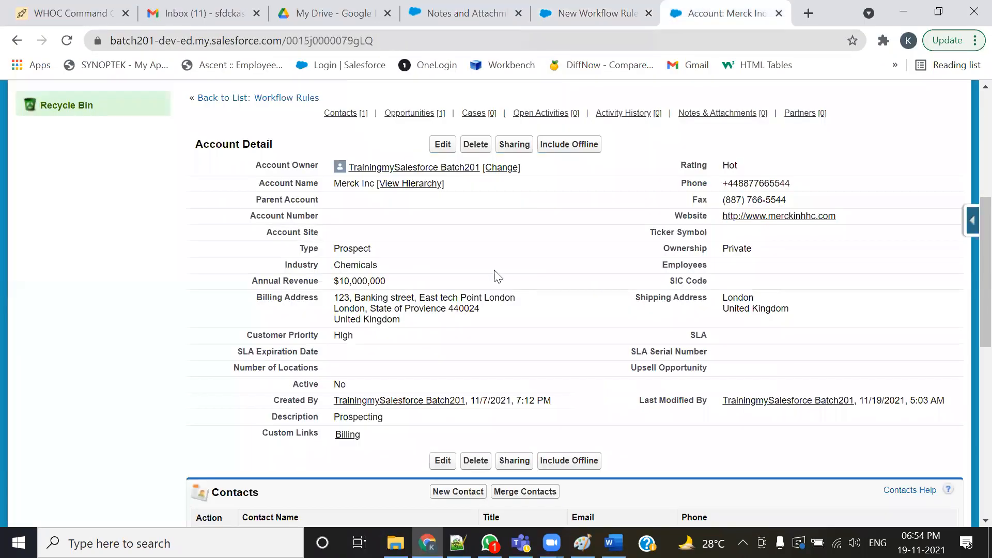
scroll(472, 279, up, 5)
click(305, 146)
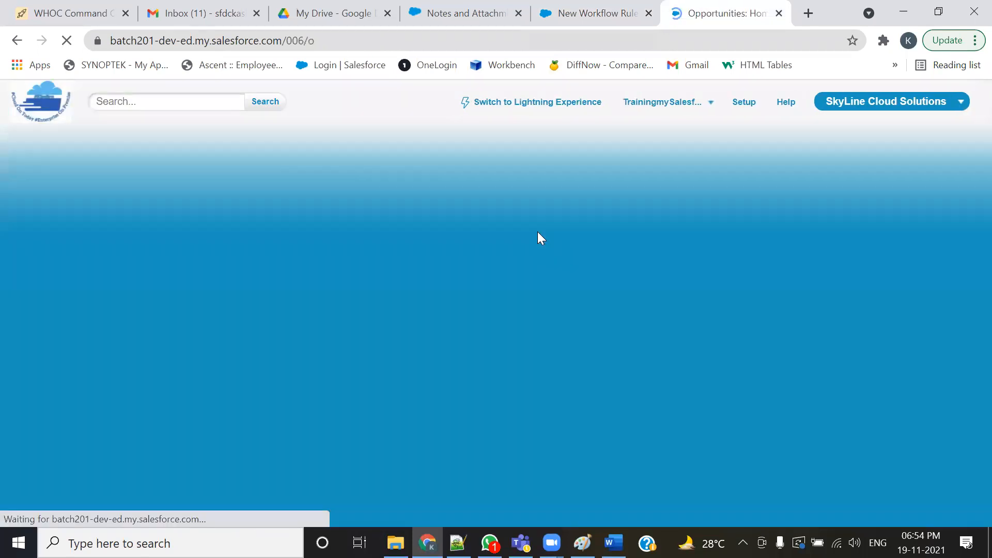
click(233, 310)
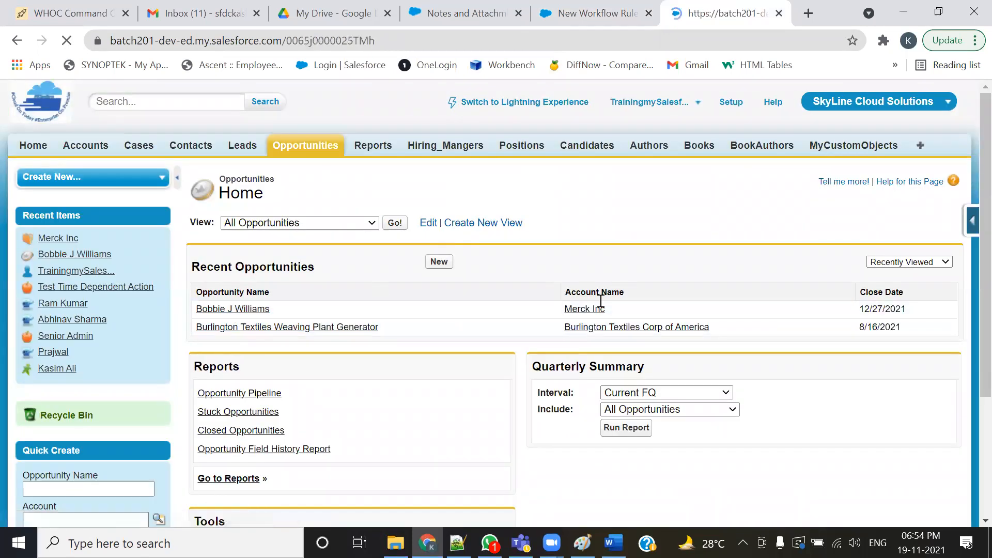
scroll(434, 349, down, 5)
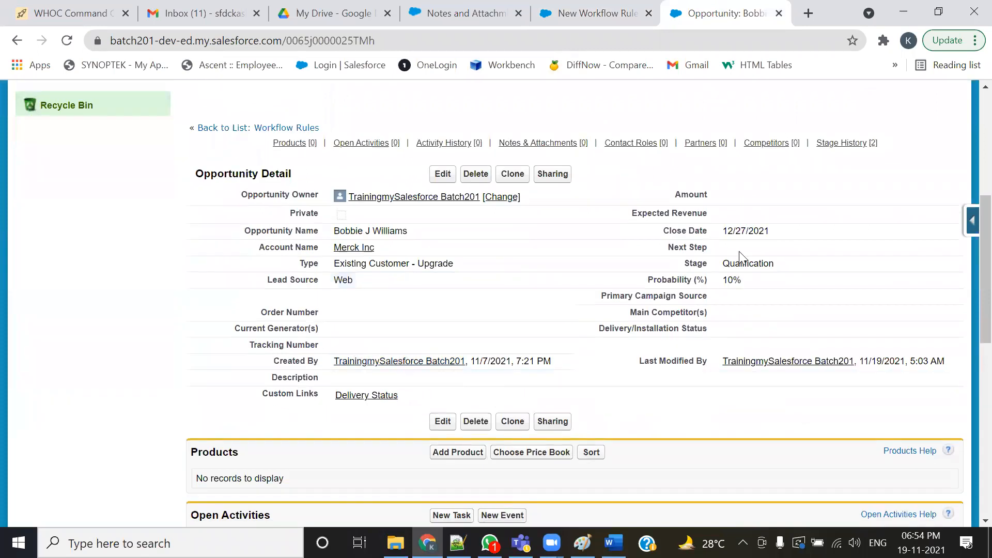
double_click(803, 265)
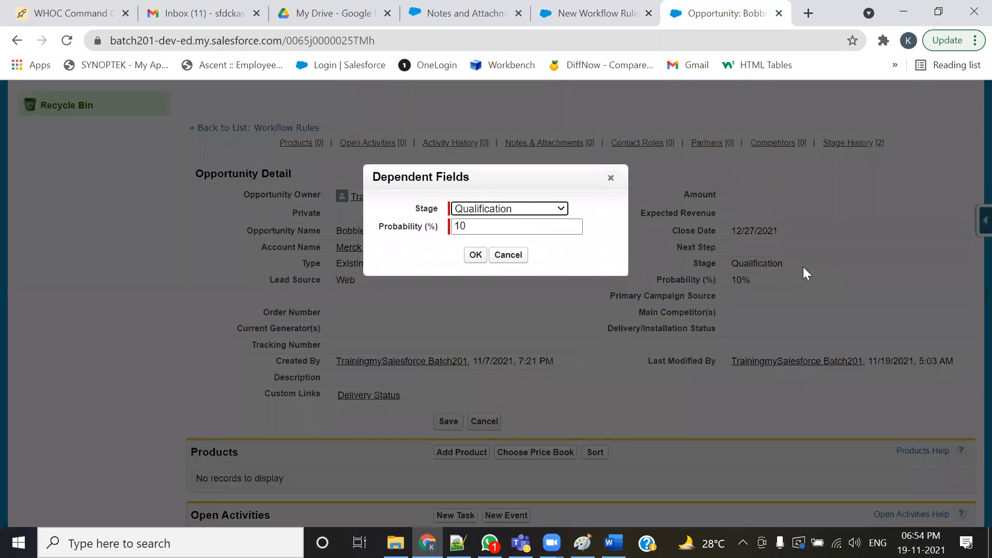
click(544, 210)
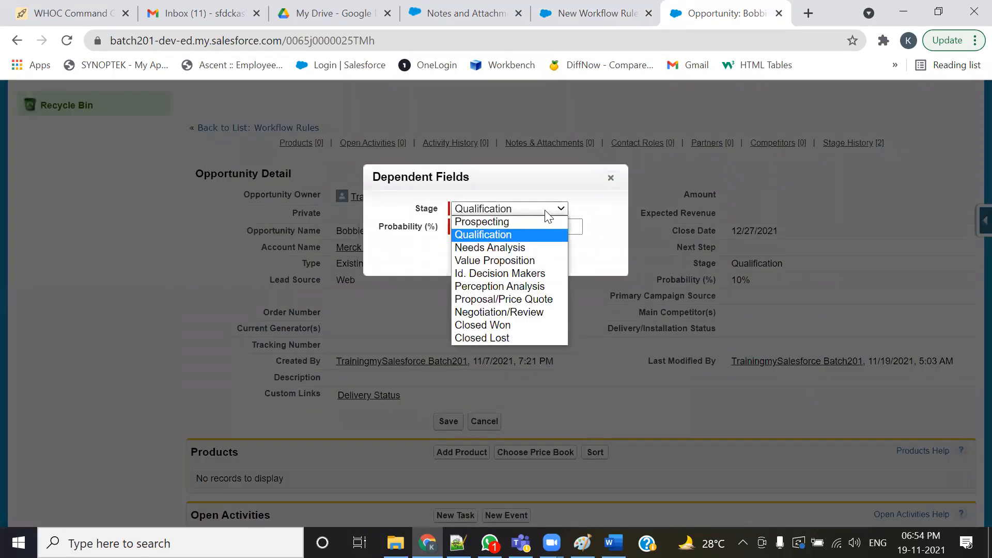
click(610, 178)
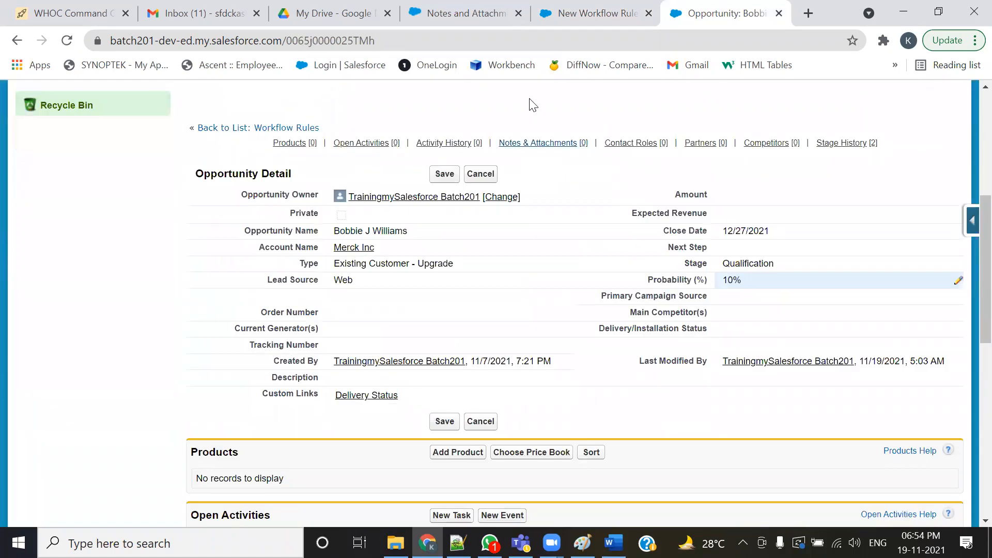
- Set the rule criteria to Opportunity: Stage not equal to an empty value and save the rule
click(578, 18)
click(372, 327)
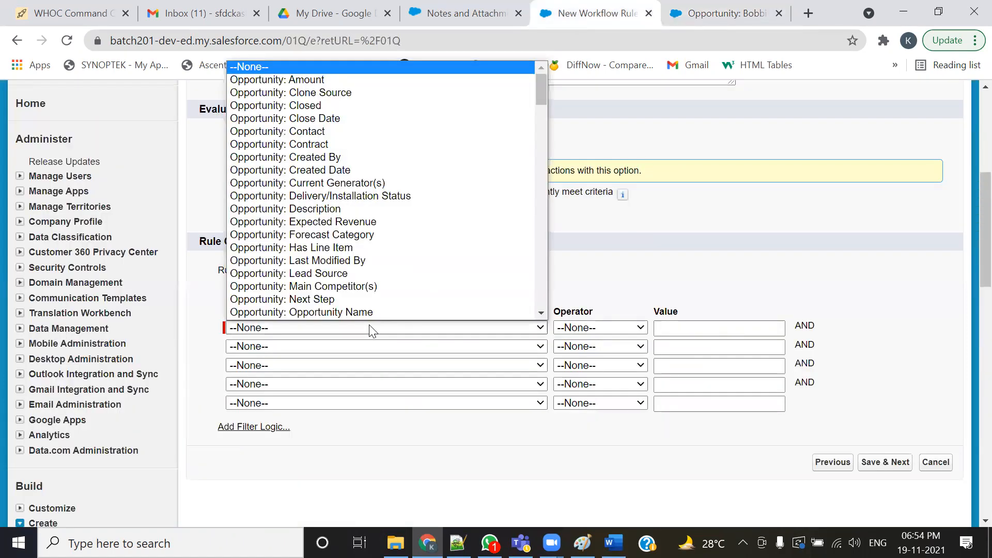
scroll(383, 273, down, 4)
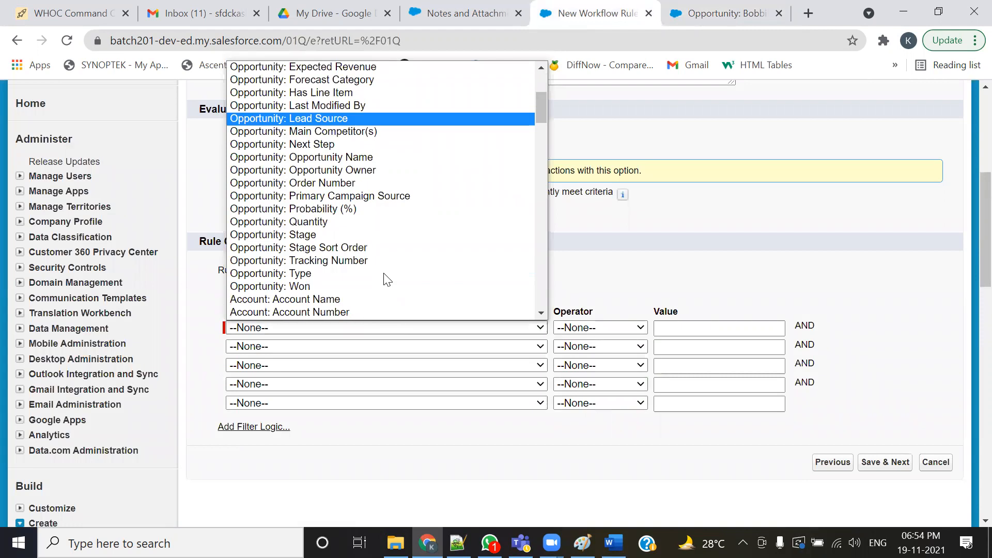
click(310, 232)
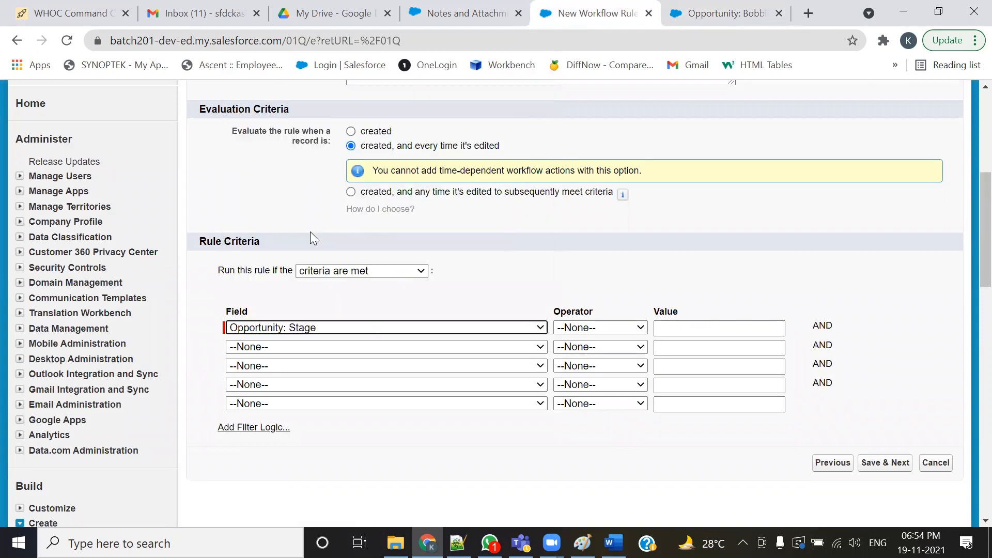
click(583, 329)
click(587, 368)
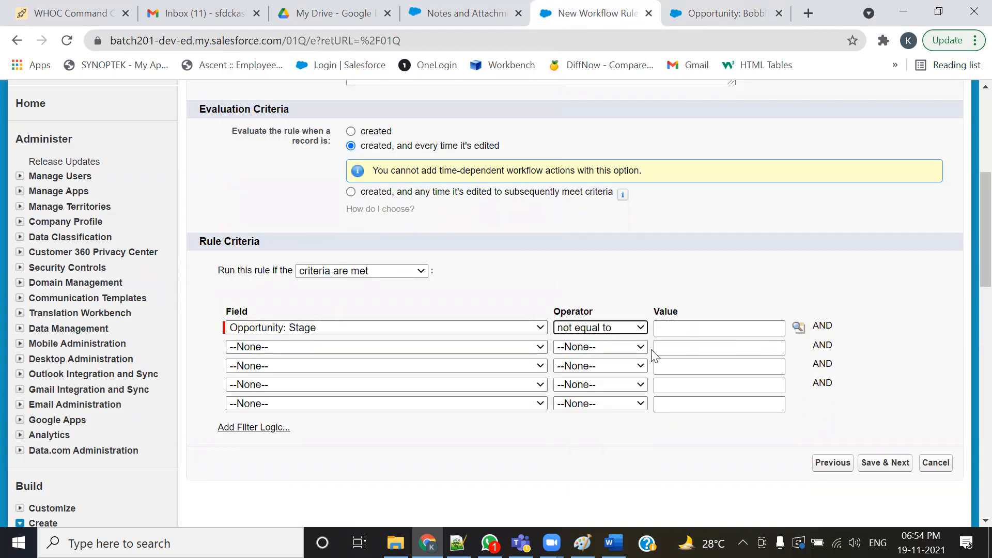
click(884, 463)
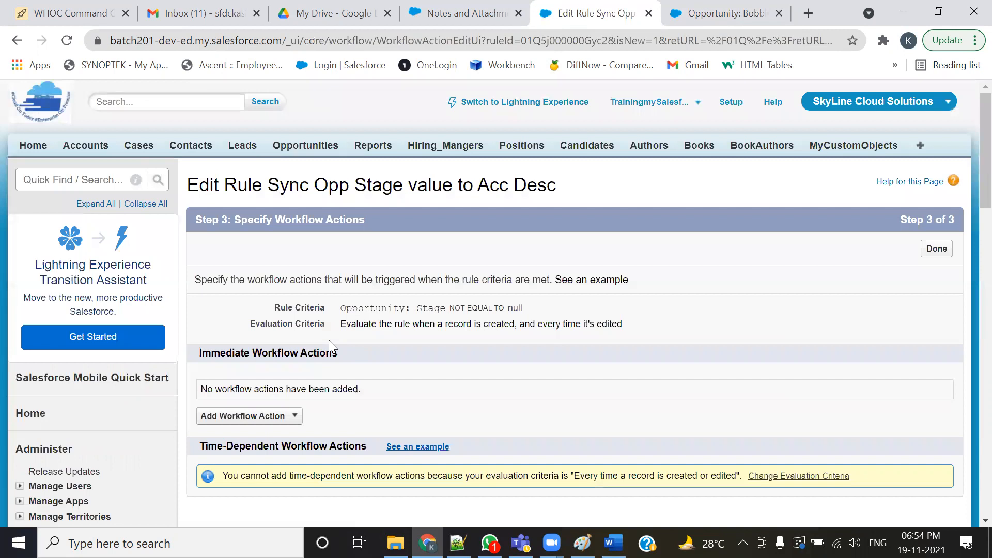
- Add a new Field Update workflow action named Update Account Description
scroll(331, 346, down, 3)
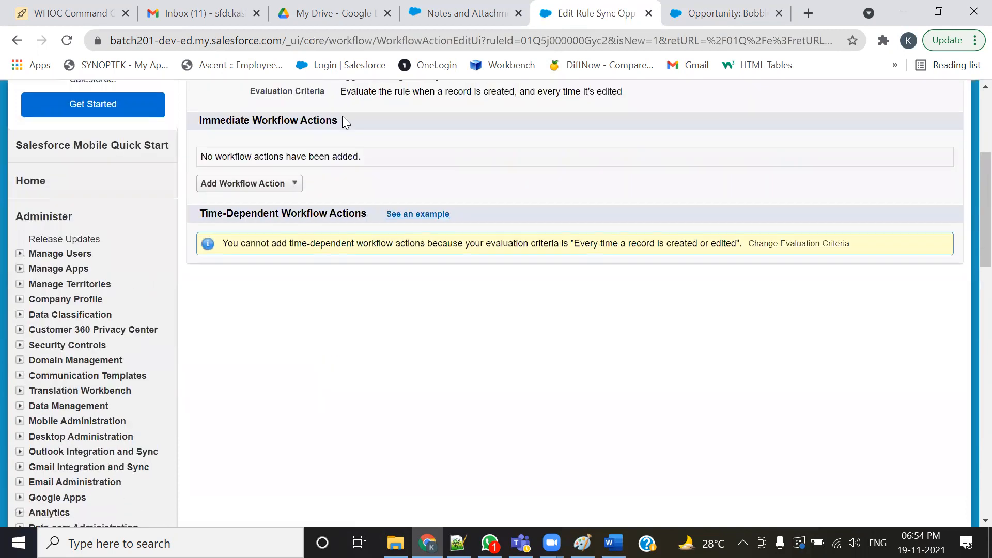
click(294, 185)
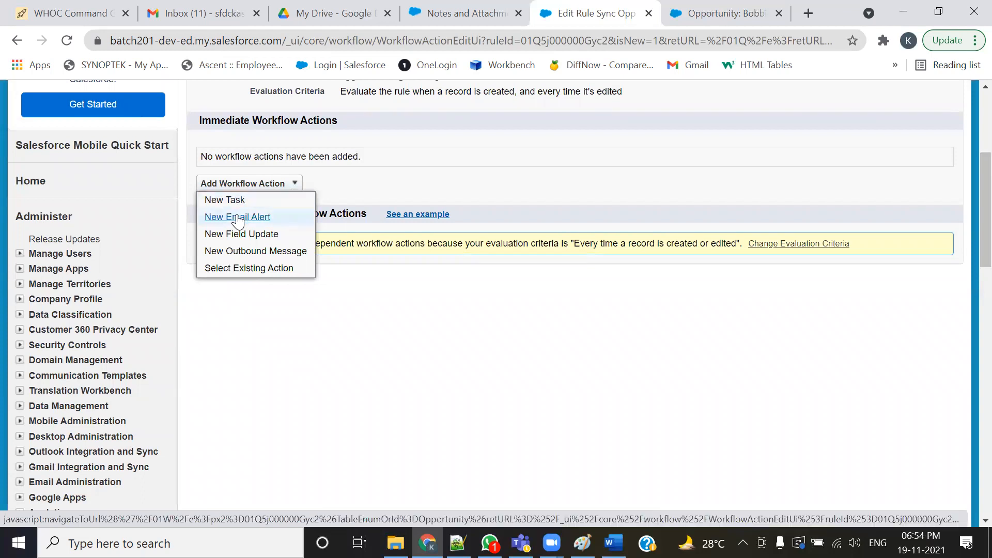
click(262, 236)
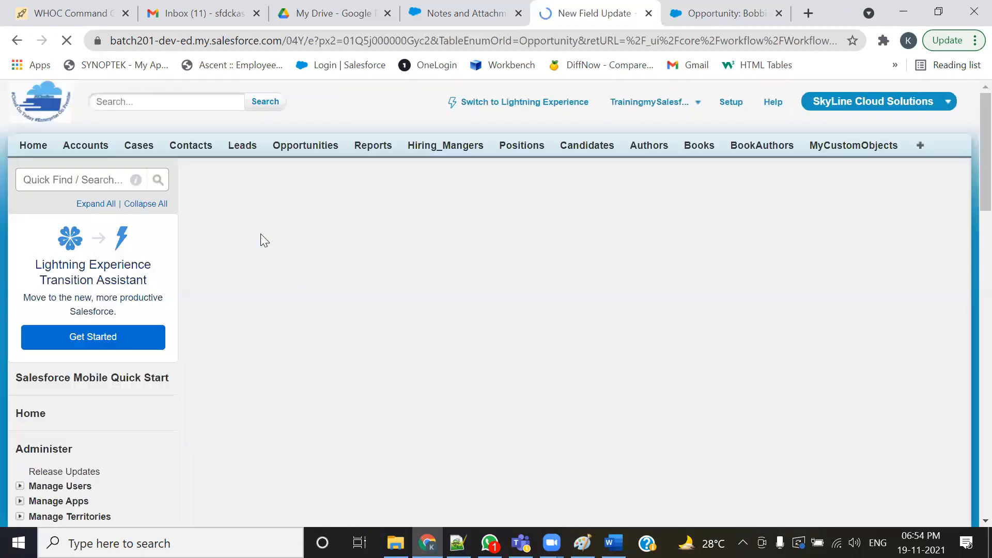
click(380, 312)
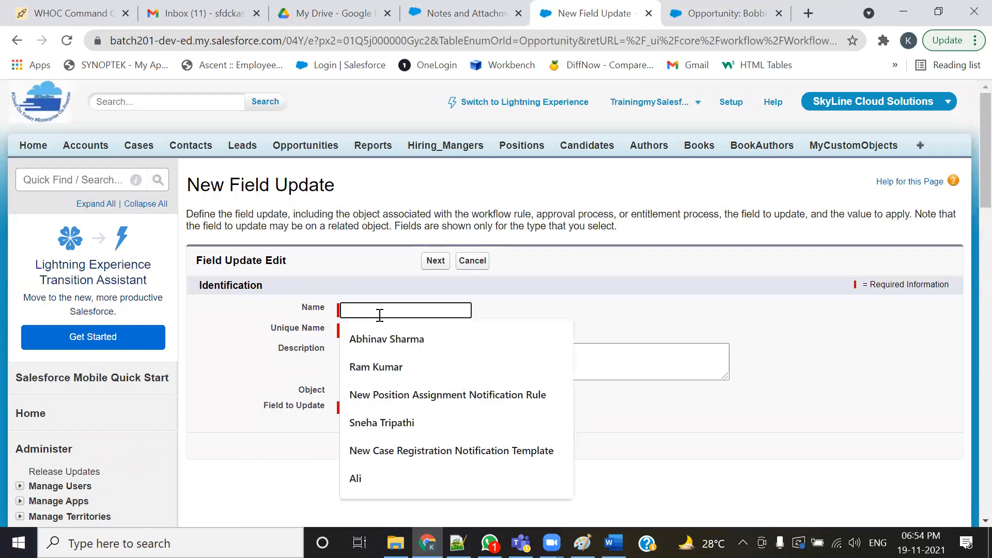
text(u[p)
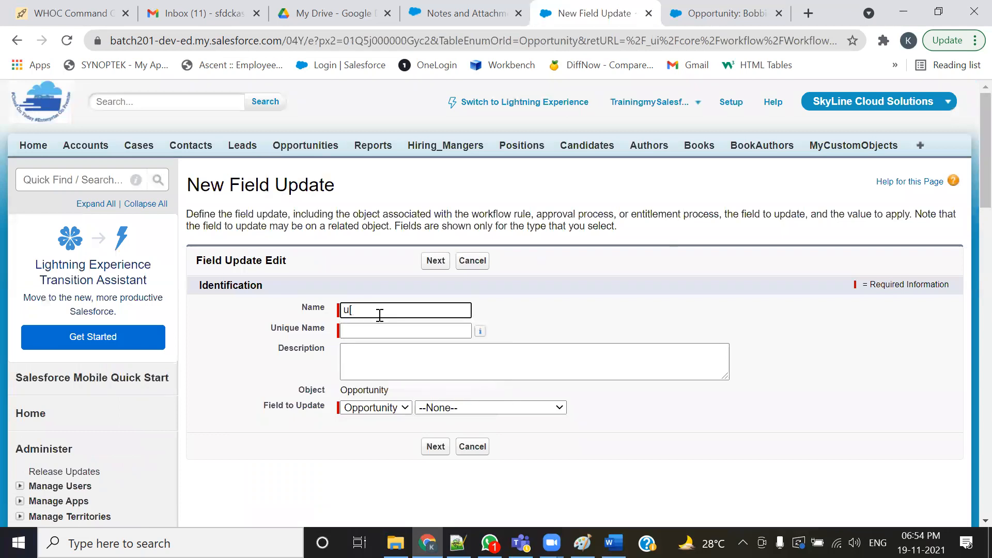
key(BackSpace)
key(Down)
key(Down)
key(Down)
key(Return)
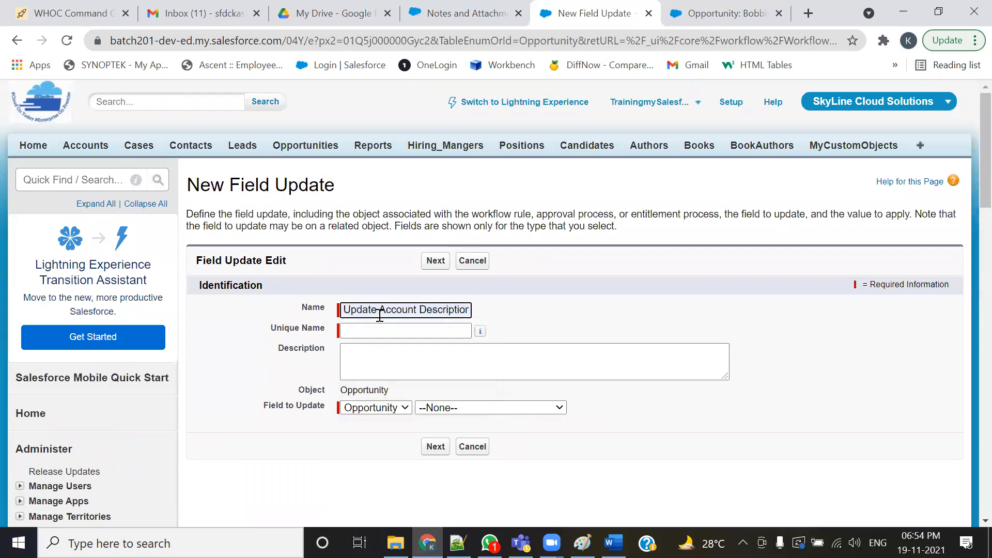
key(Tab)
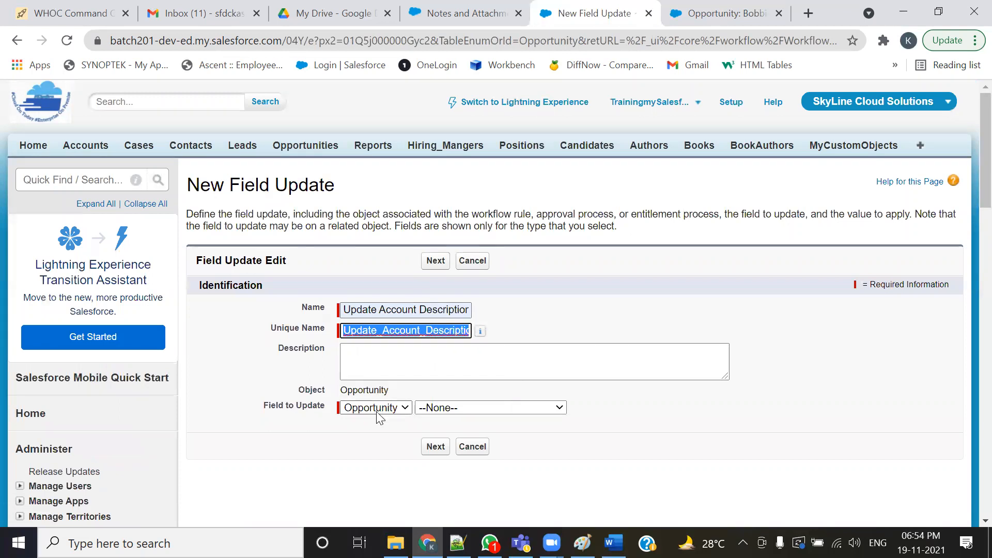
click(664, 408)
scroll(664, 408, down, 1)
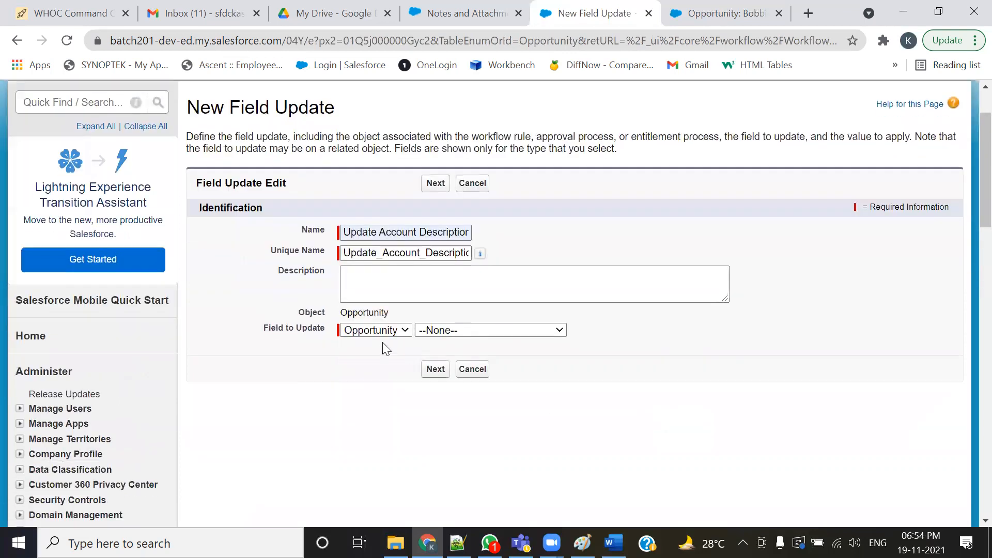
drag(263, 328, 323, 325)
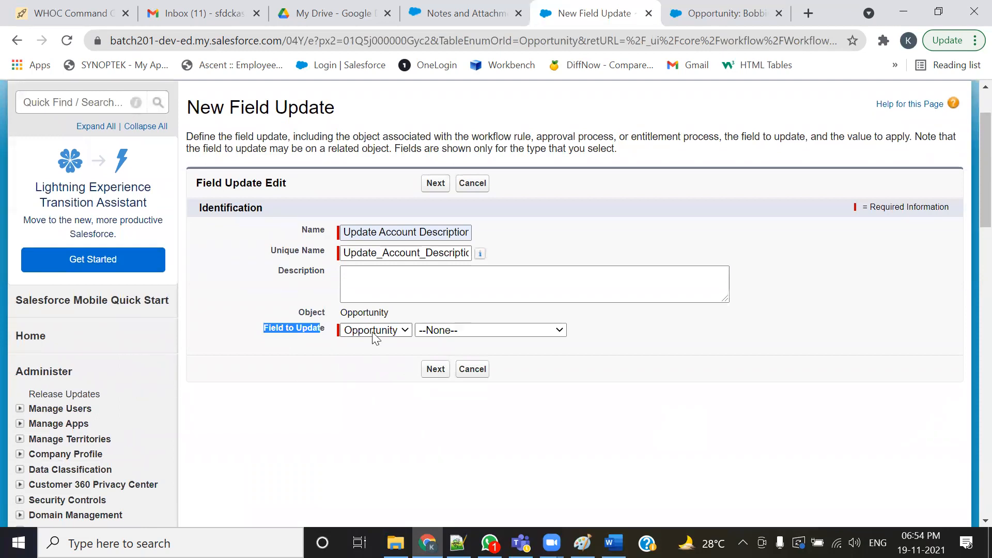
- Examine the Merck Inc account record's Description field and its related opportunity
click(726, 13)
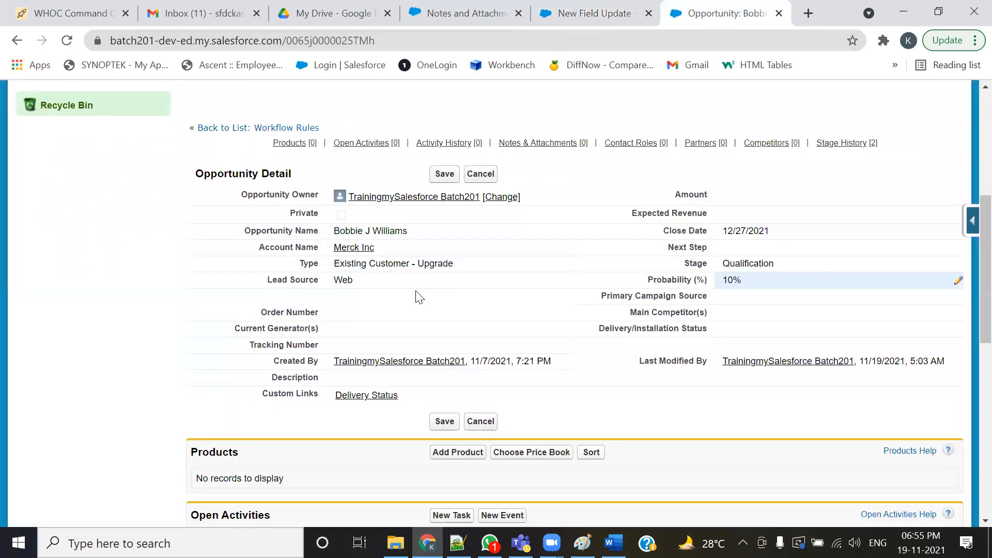
scroll(416, 291, up, 4)
click(91, 148)
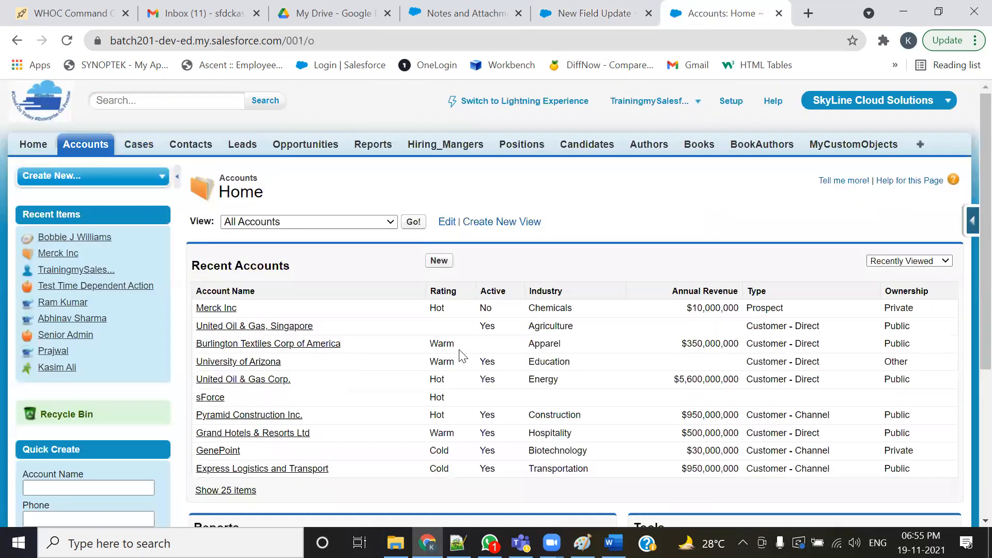
scroll(463, 357, down, 3)
click(215, 154)
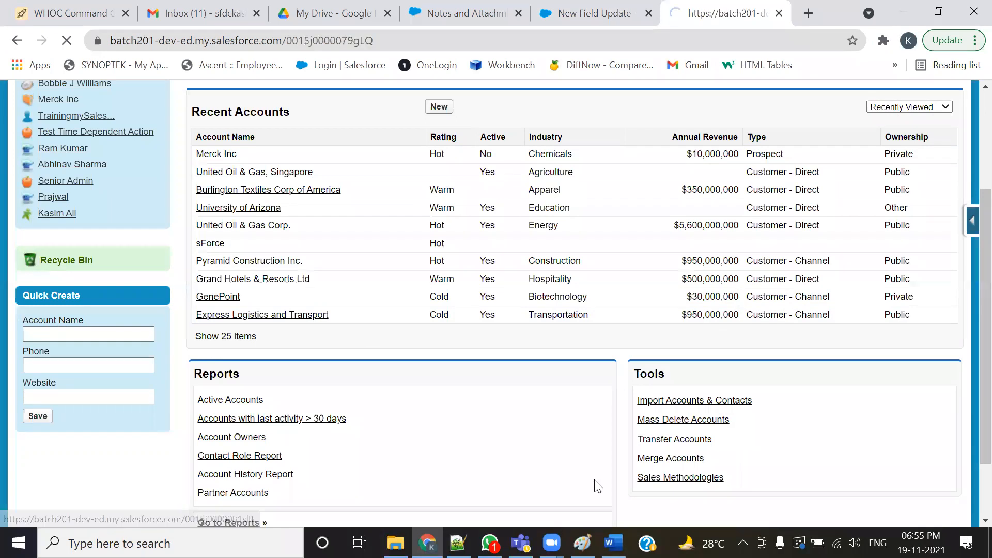
scroll(465, 445, down, 6)
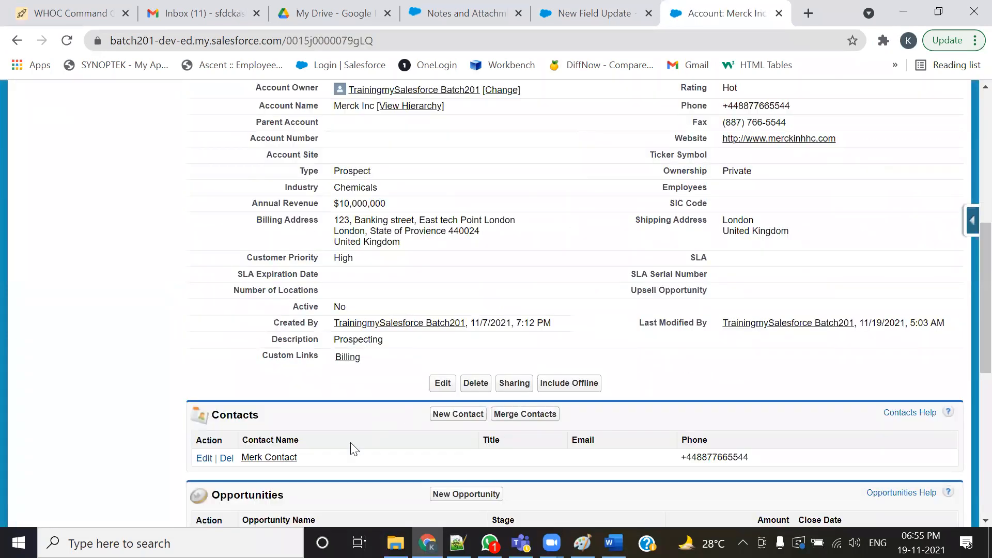
scroll(397, 444, down, 1)
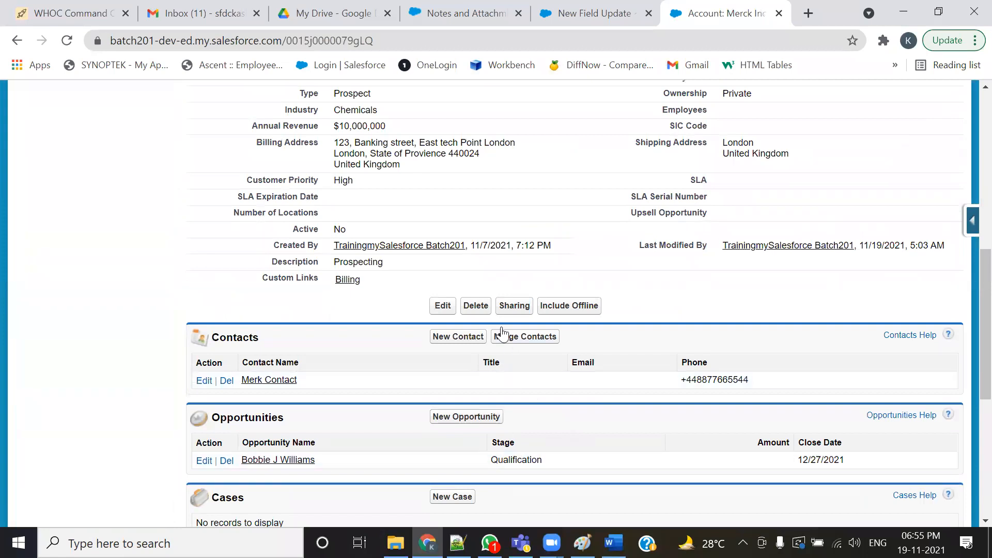
drag(259, 262, 322, 267)
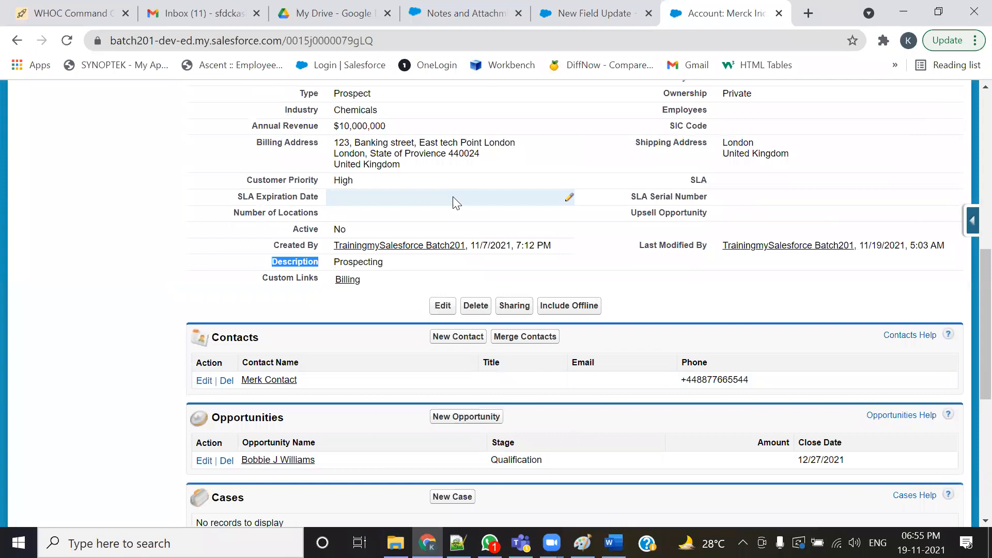
scroll(454, 201, up, 3)
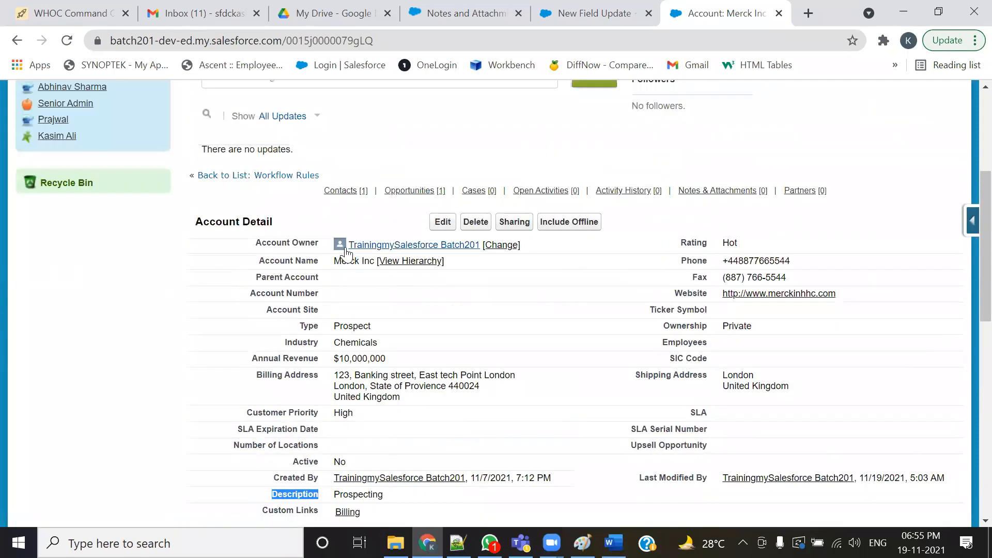
- Set the field to update to the Account object's Description field
click(579, 20)
click(302, 345)
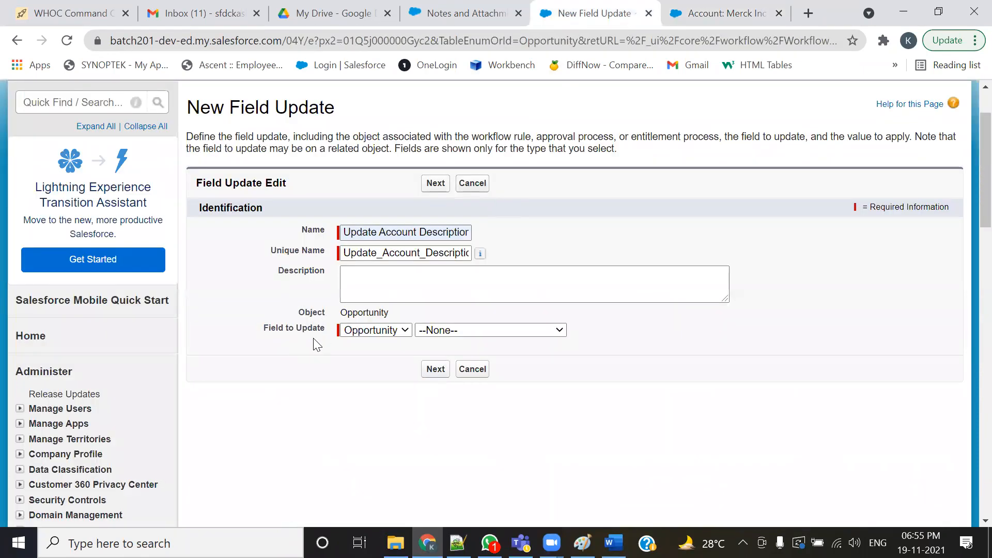
click(373, 333)
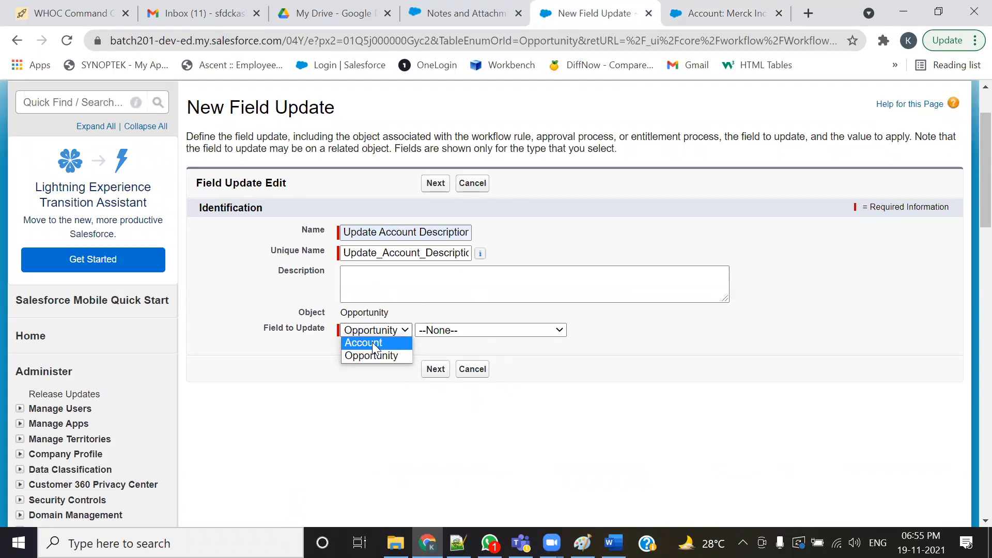
click(375, 344)
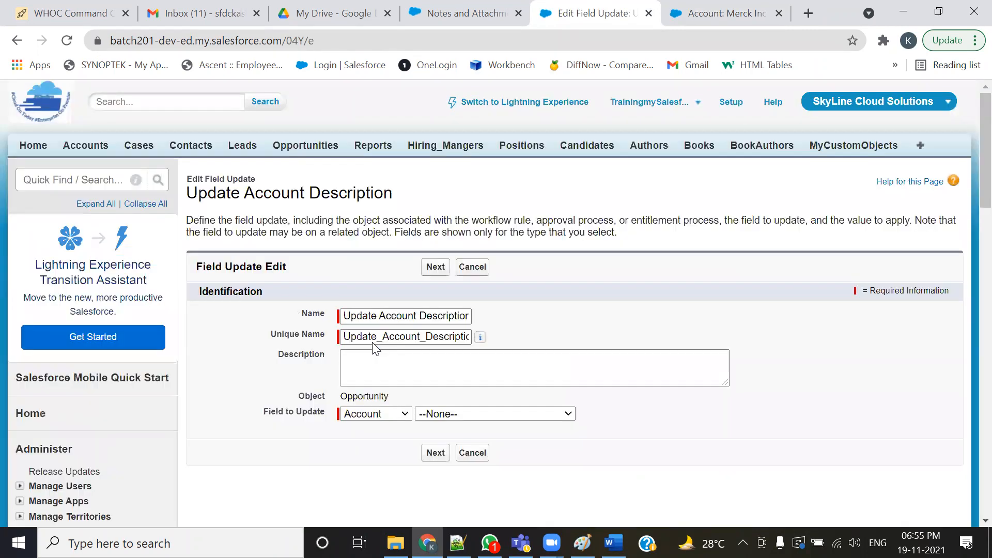
scroll(656, 405, down, 1)
click(553, 336)
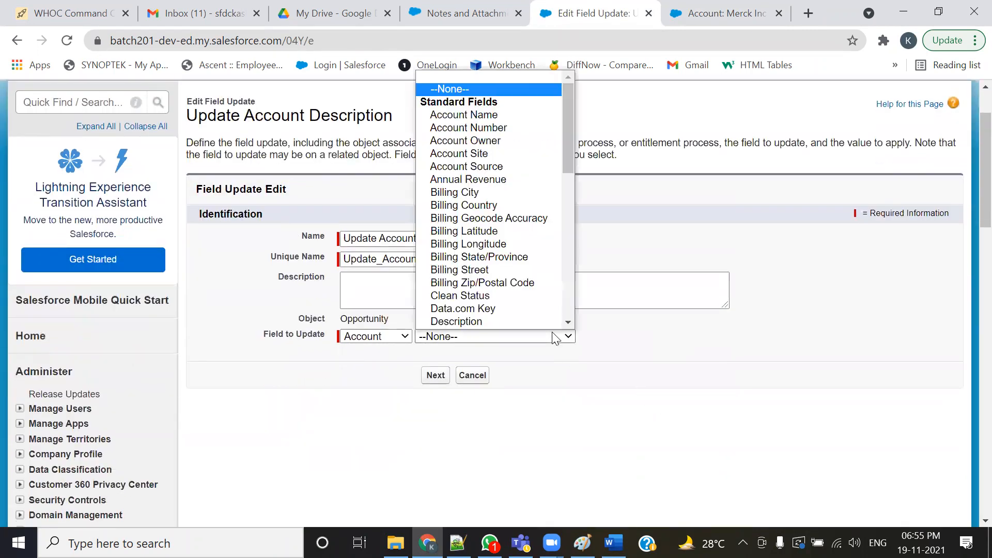
scroll(522, 321, down, 1)
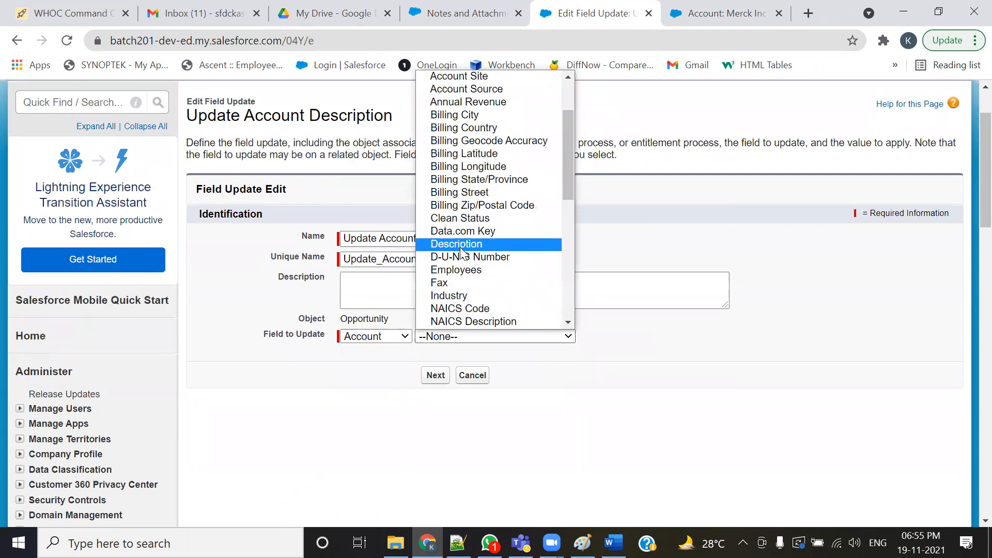
scroll(472, 201, down, 5)
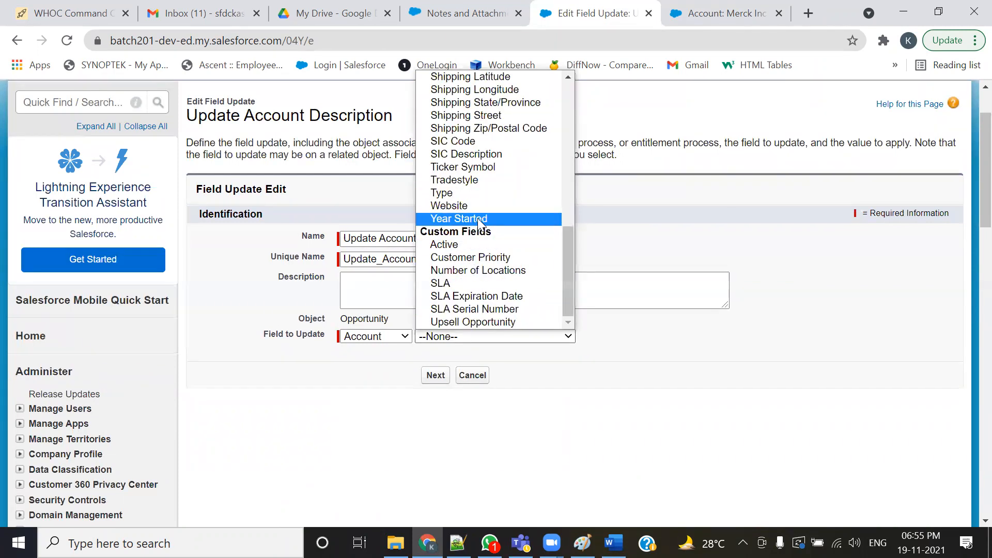
scroll(482, 217, up, 4)
scroll(490, 222, up, 8)
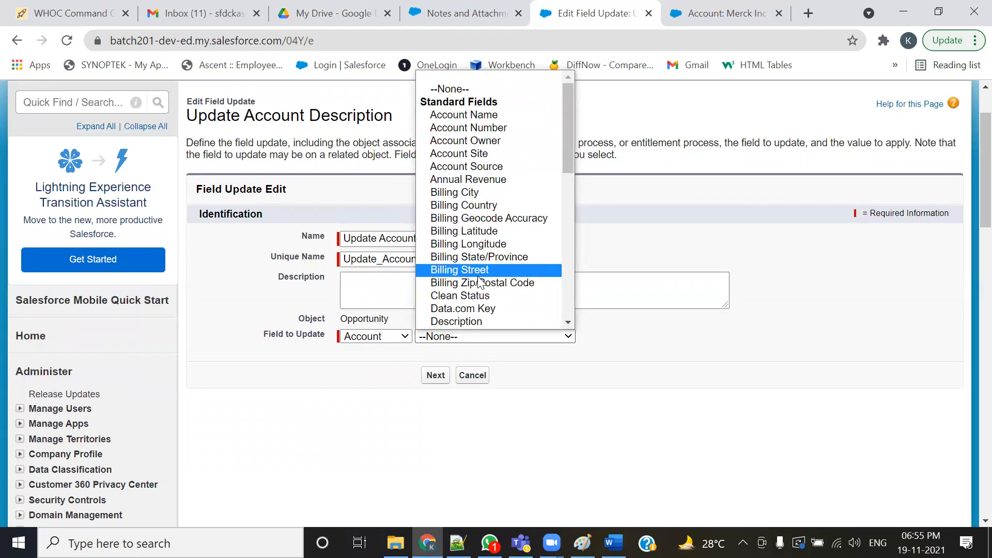
scroll(476, 274, down, 4)
click(468, 167)
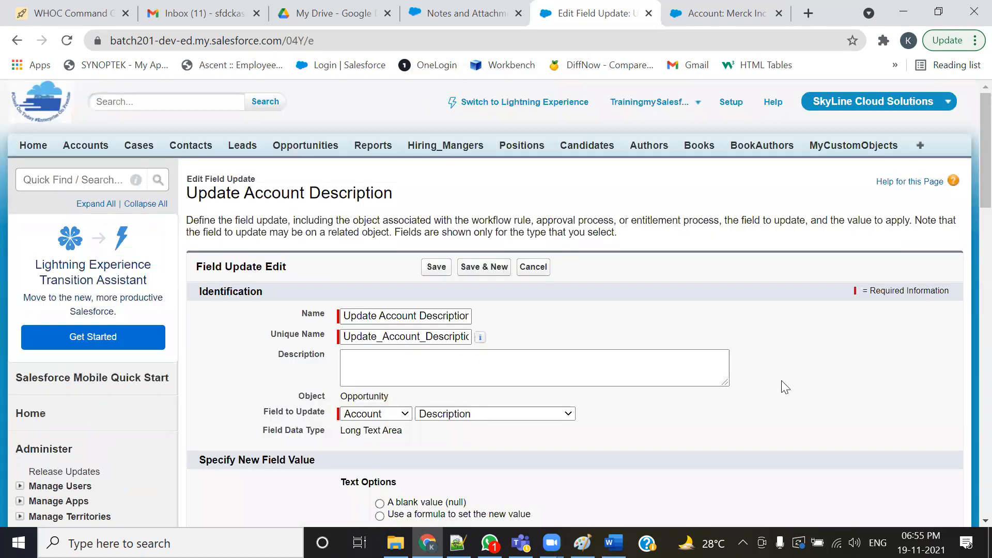
- Review the account's Description, the opportunity's Stage and the Text(StageName) value noted in the text editor
scroll(777, 387, down, 1)
scroll(780, 394, down, 3)
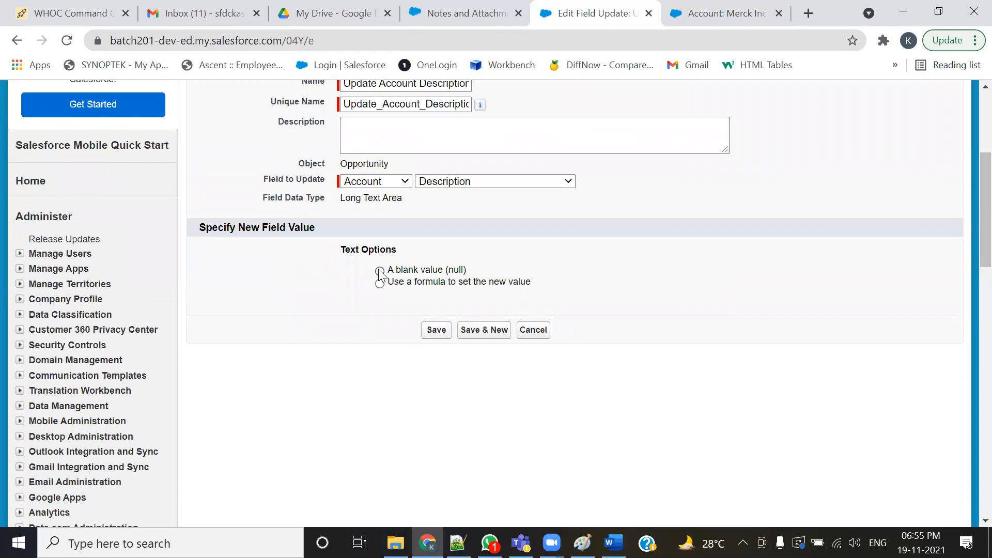
click(696, 21)
scroll(365, 360, down, 5)
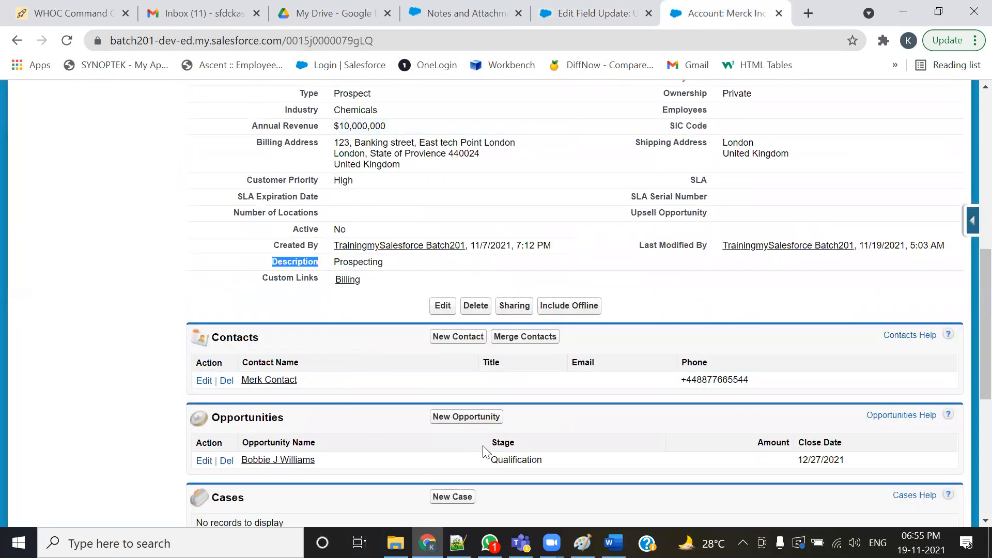
drag(524, 446, 483, 443)
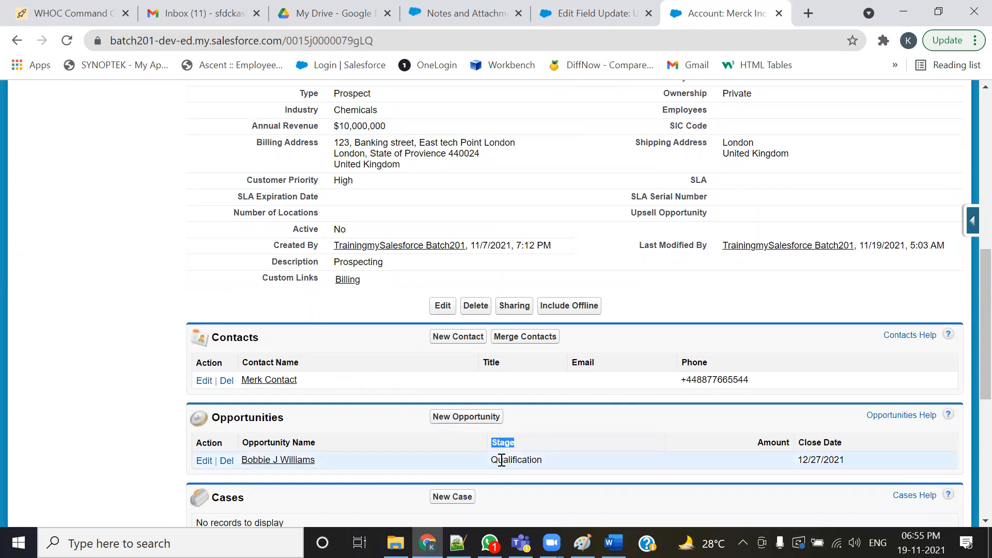
drag(248, 262, 325, 266)
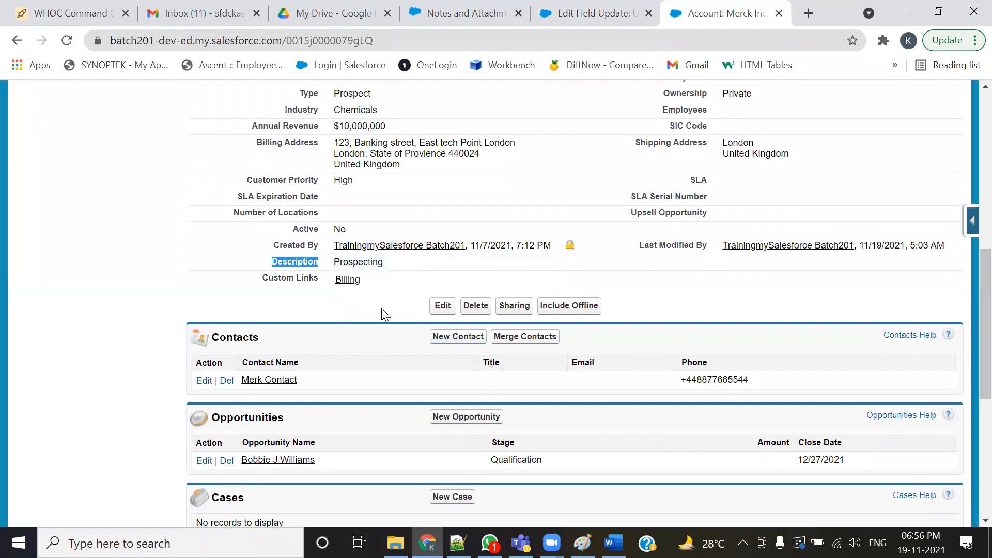
key(alt+Tab)
click(401, 279)
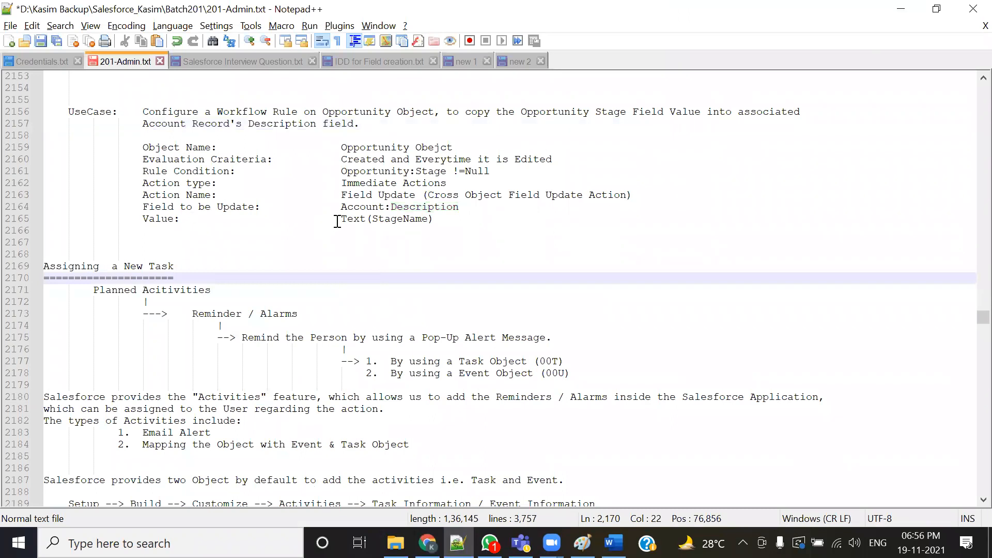
drag(340, 219, 435, 220)
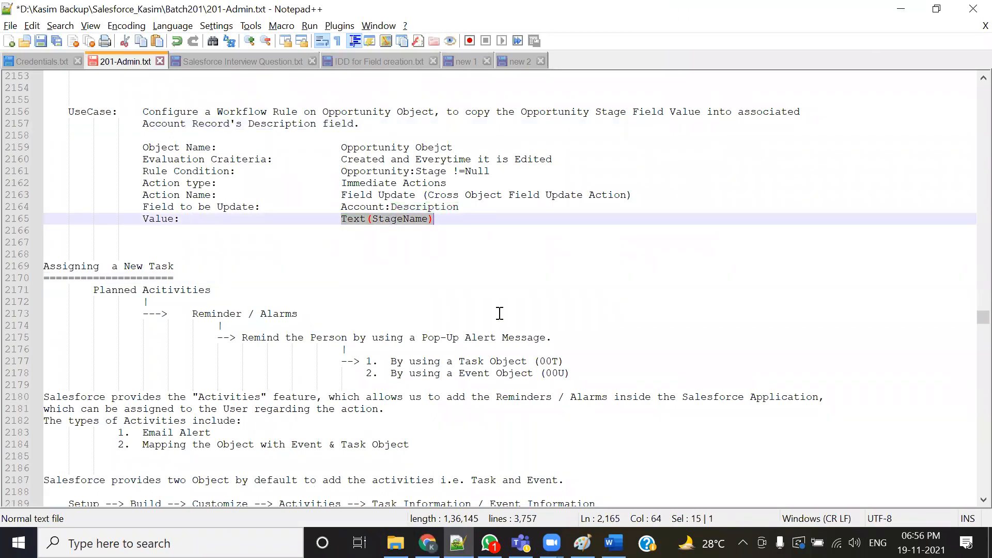
- Choose to set the new field value with a formula and open the formula editor
key(alt+Tab)
click(599, 14)
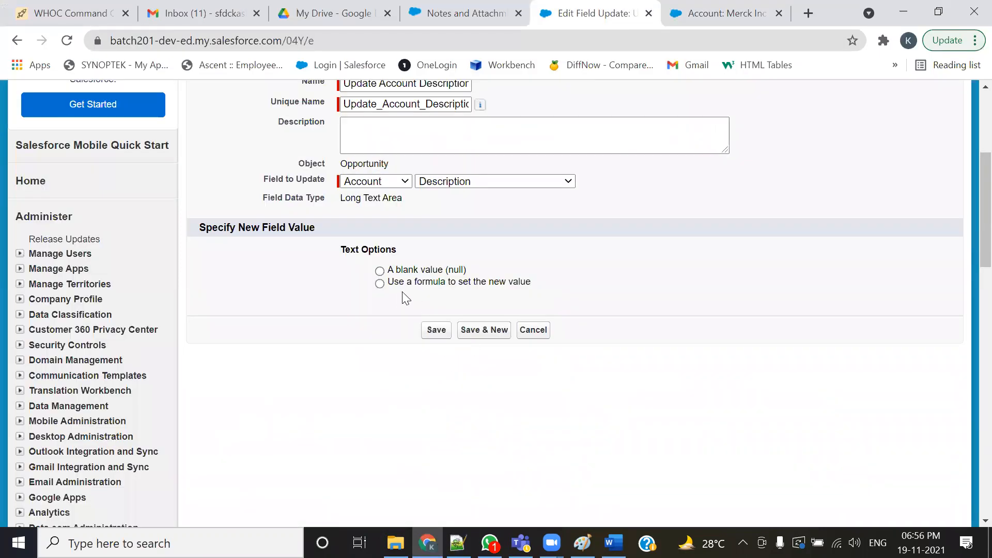
click(379, 283)
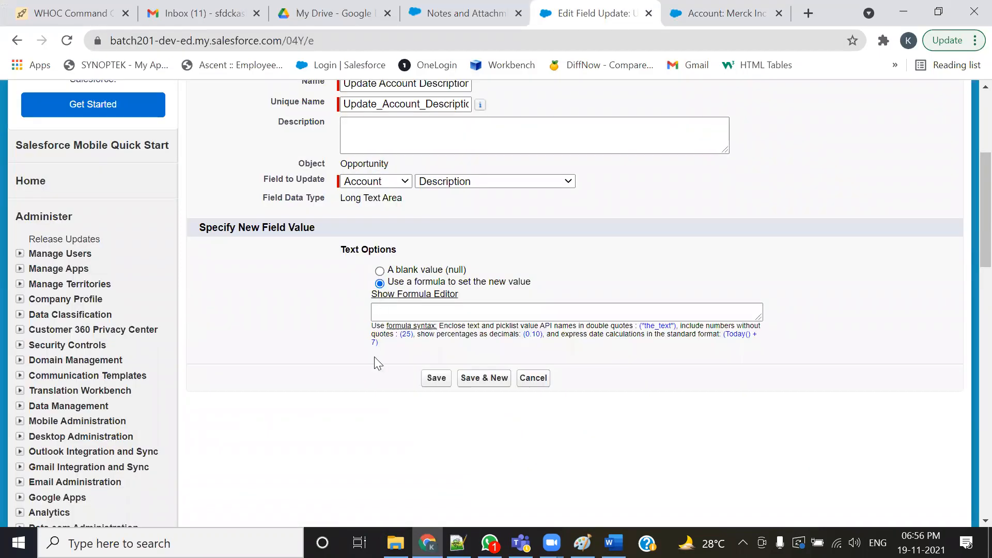
click(410, 295)
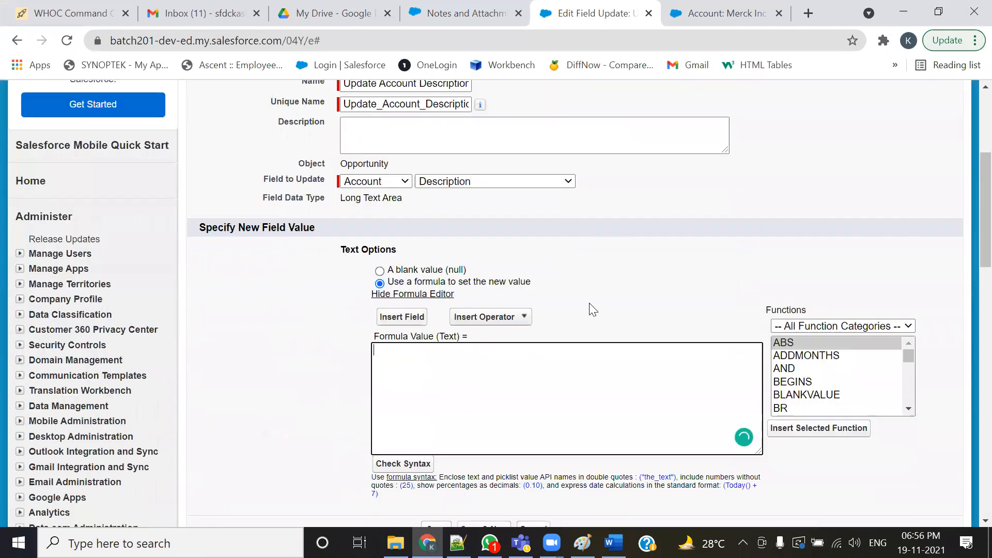
scroll(589, 302, down, 2)
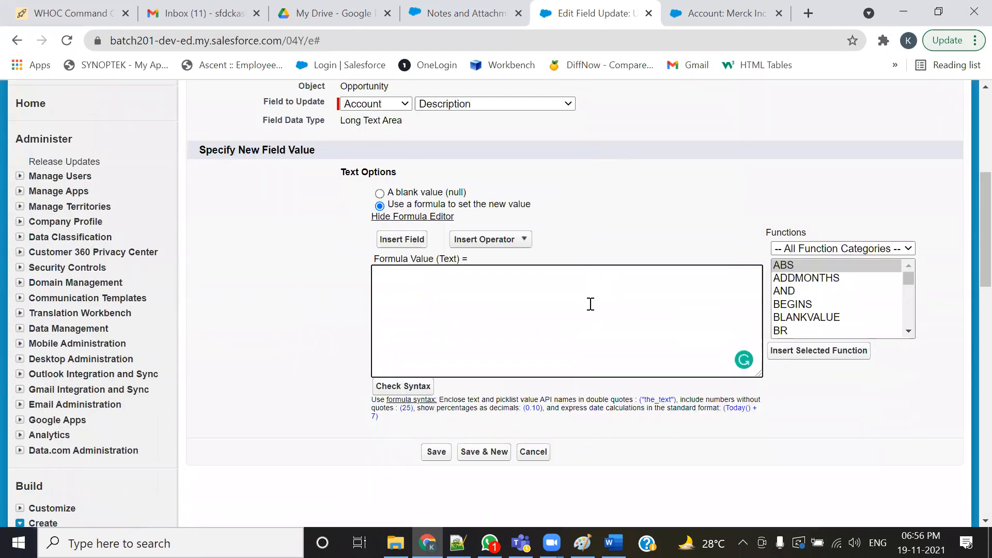
- Insert the Opportunity Stage field into the formula and check its syntax
click(408, 242)
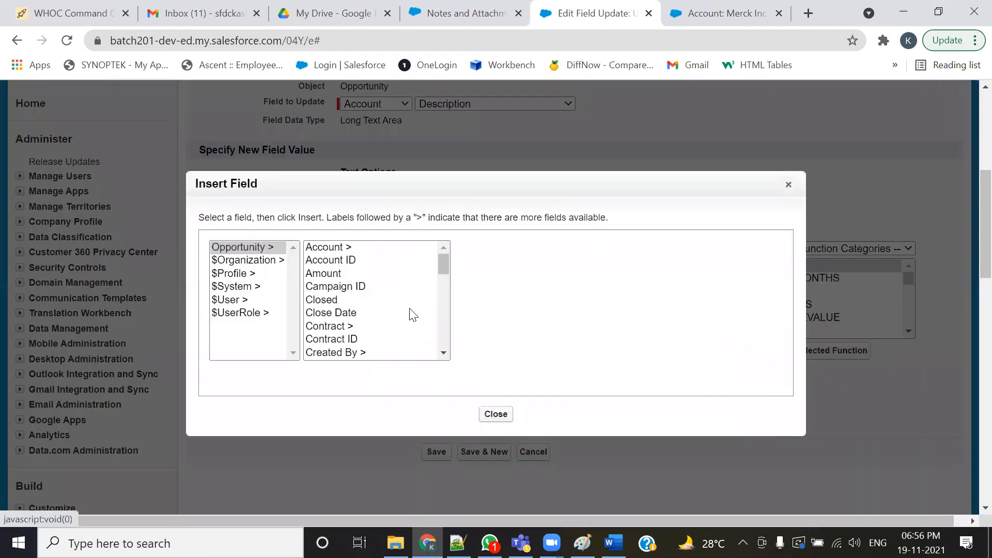
click(442, 266)
drag(442, 265, 442, 342)
click(328, 321)
click(506, 333)
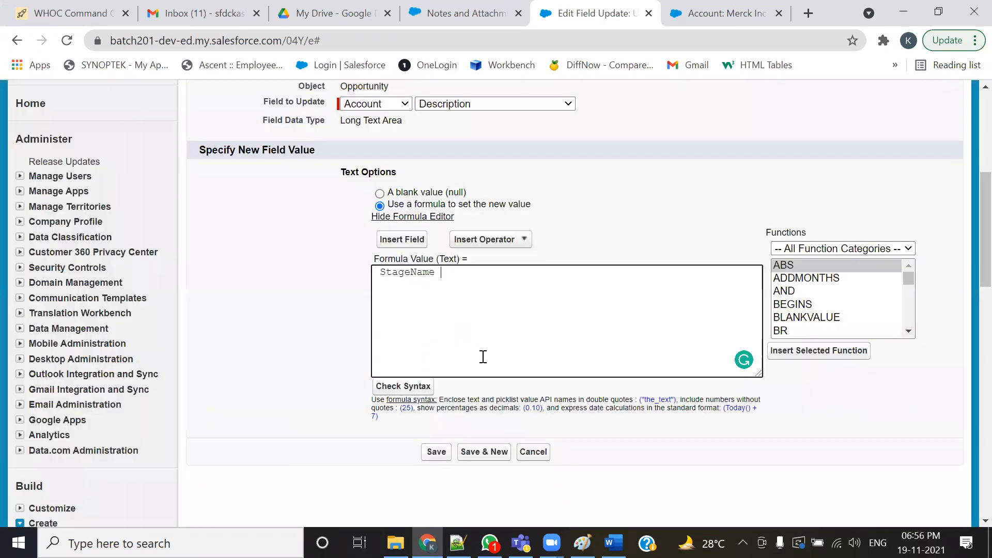
click(408, 387)
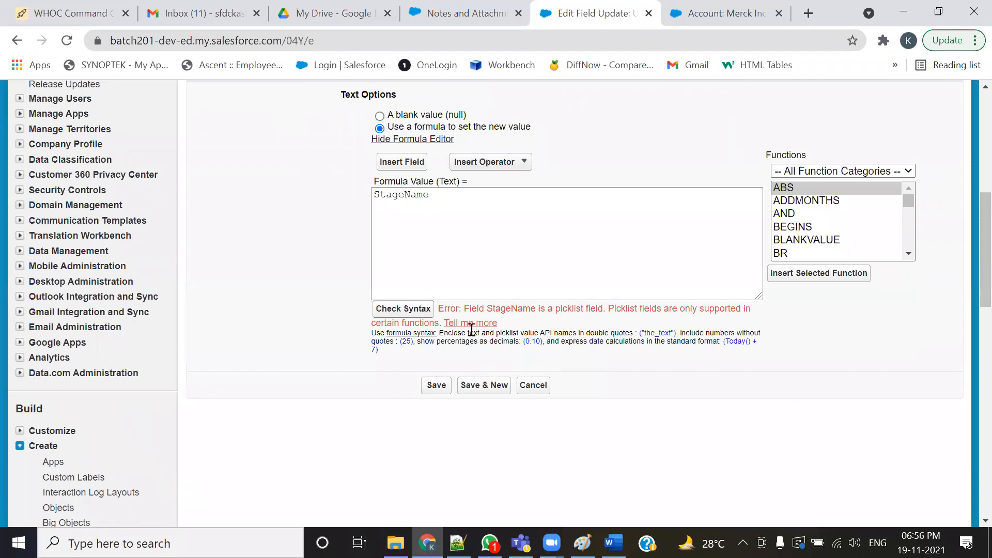
- Review the formula's picklist error, the account's Description and the related opportunity's Stage
drag(464, 308, 640, 308)
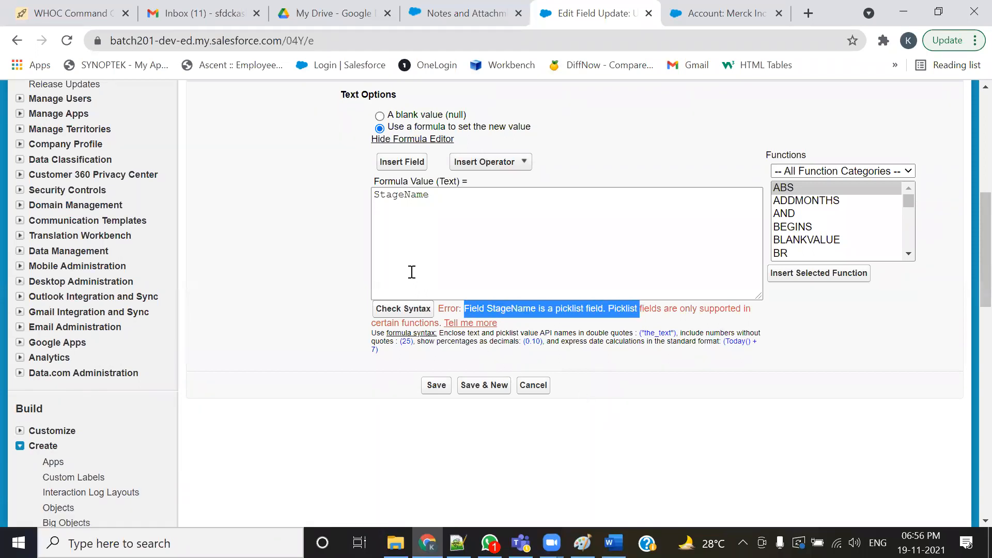
click(713, 13)
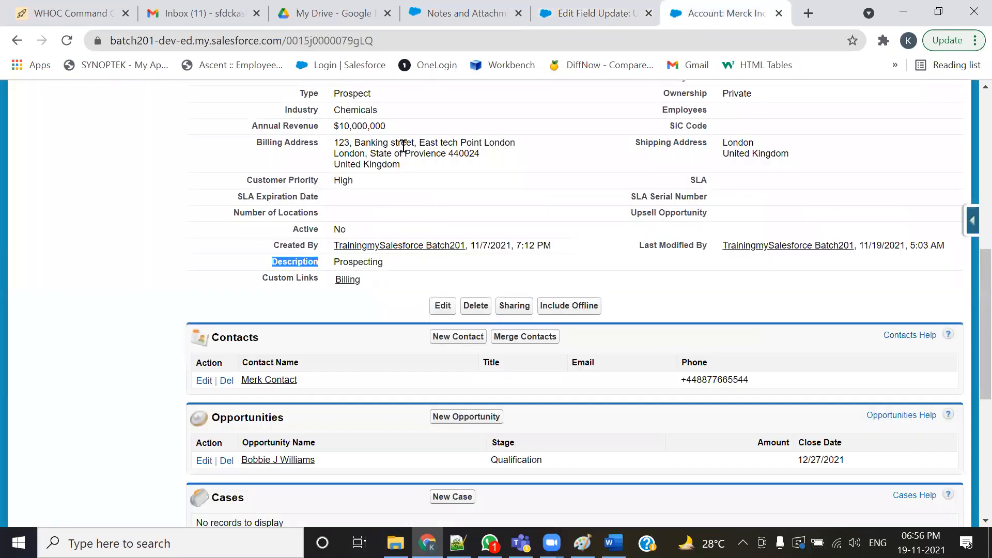
scroll(462, 403, down, 1)
scroll(461, 403, down, 2)
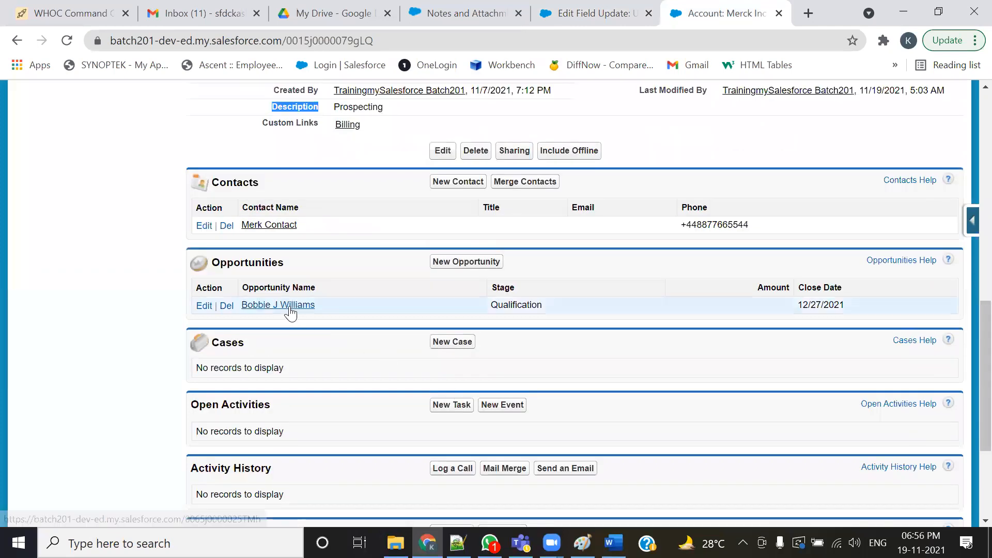
ctrl+click(290, 306)
key(ctrl+Tab)
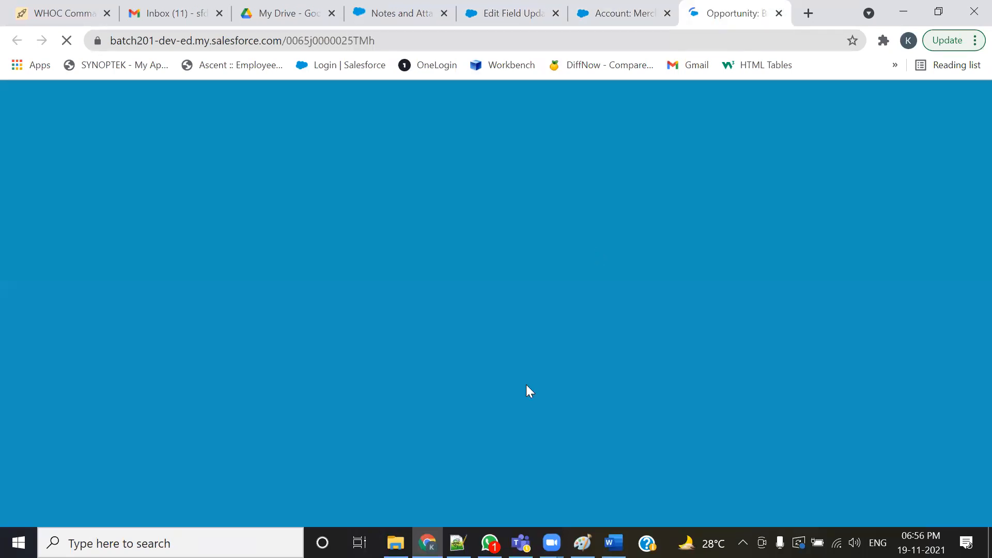
scroll(531, 395, down, 6)
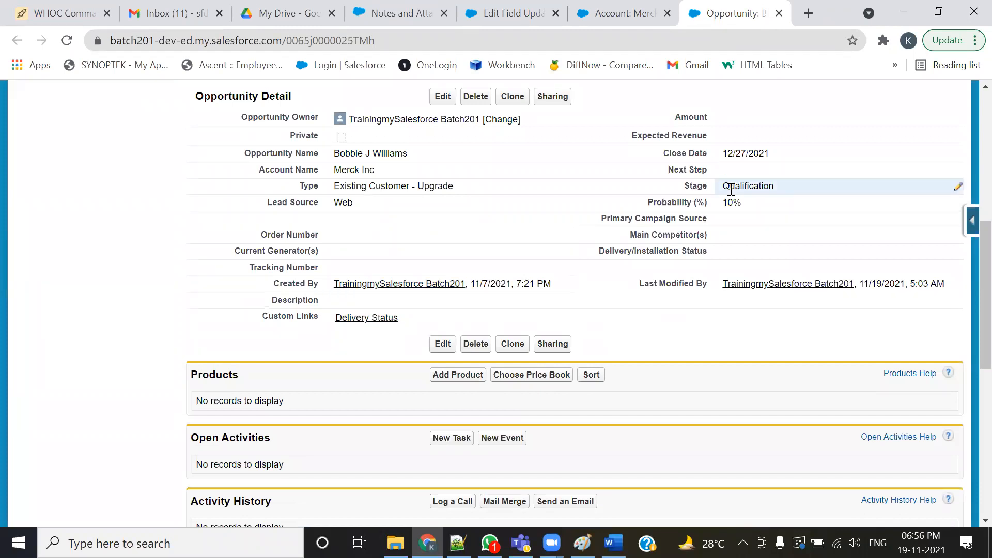
double_click(813, 190)
click(527, 210)
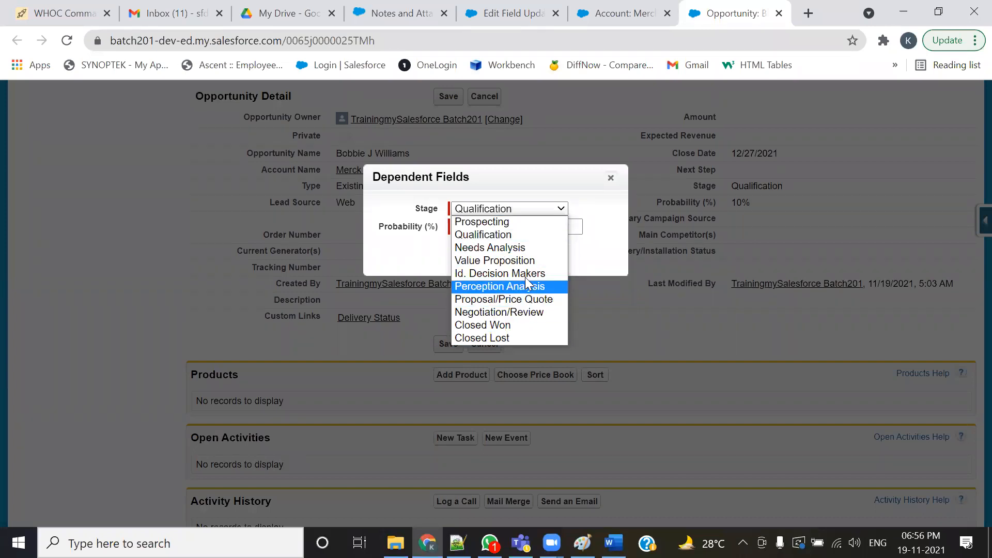
click(505, 221)
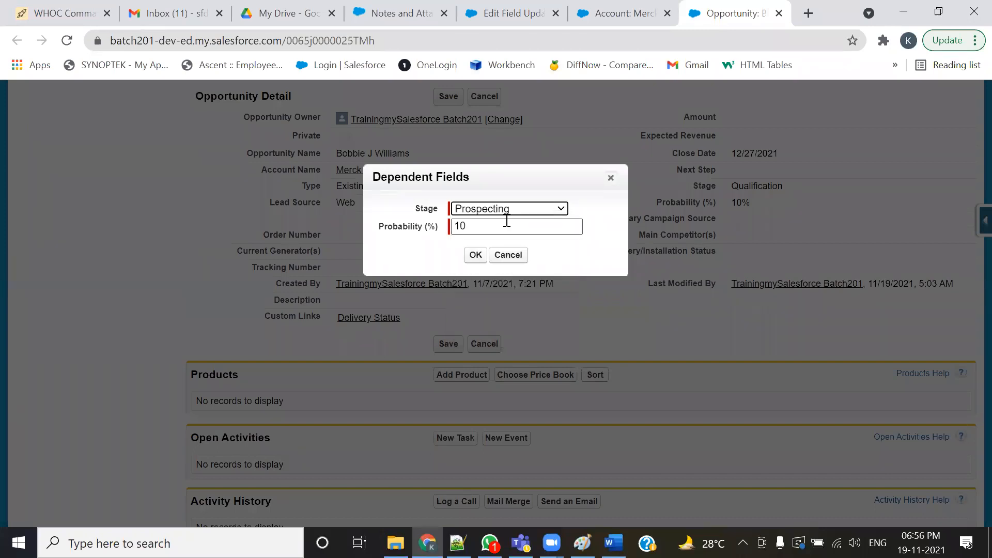
click(521, 206)
click(510, 233)
click(522, 208)
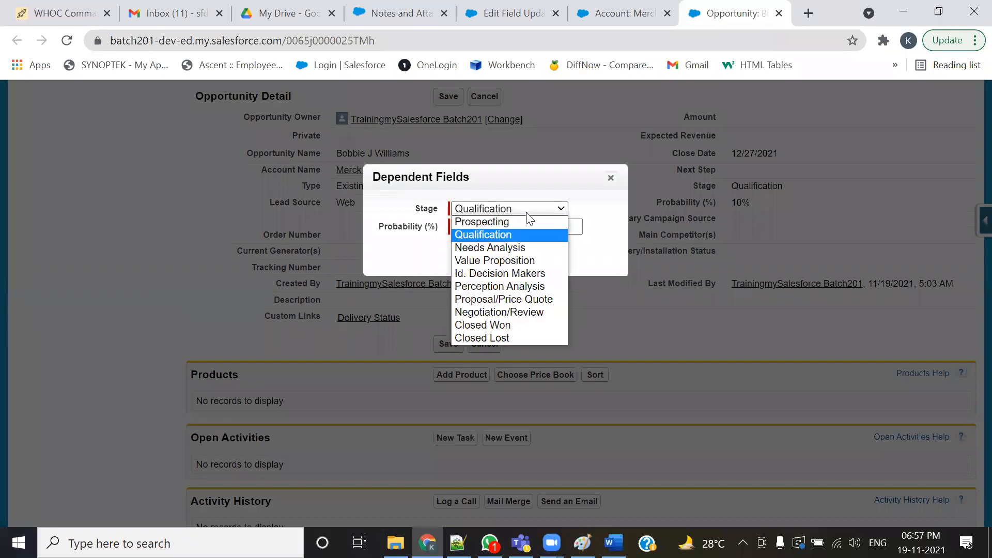
click(519, 246)
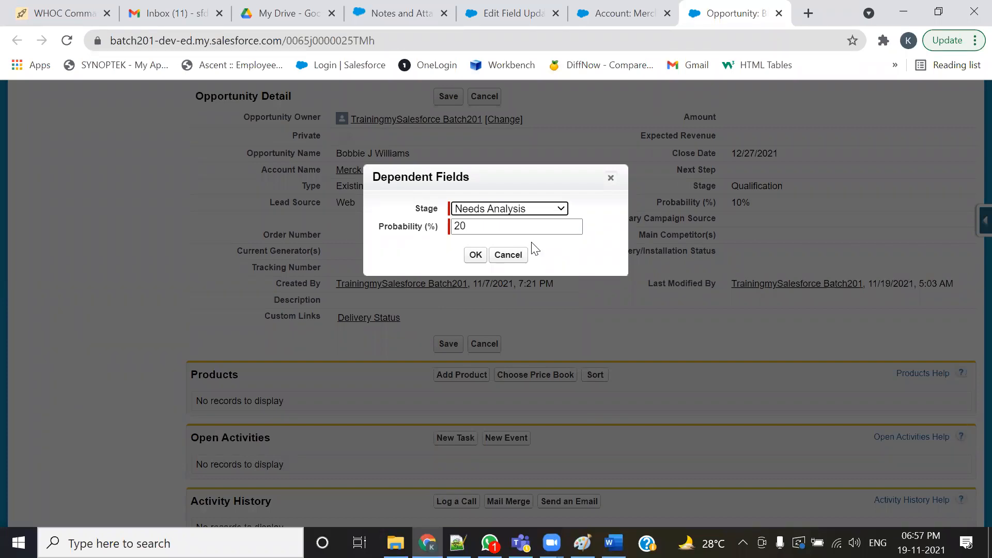
click(611, 178)
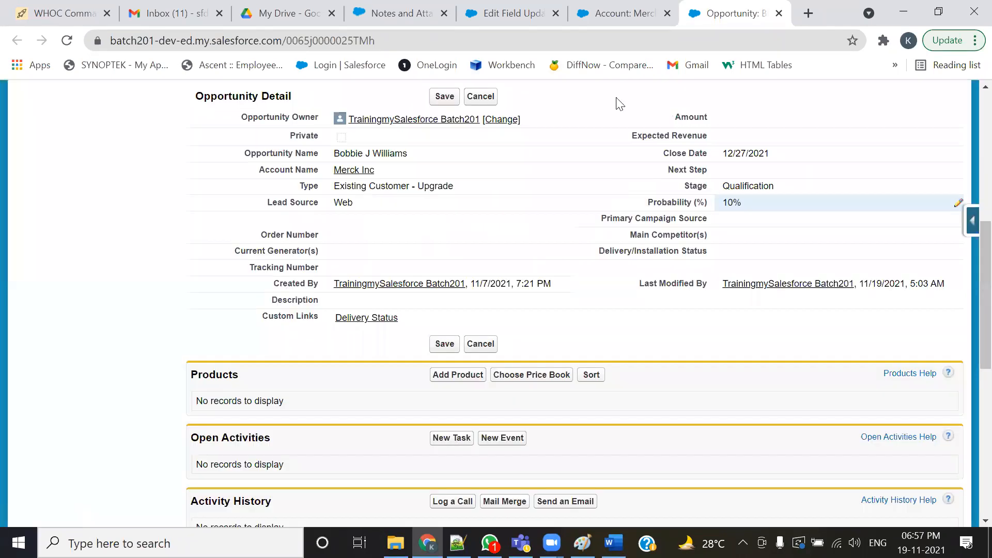
- Return to the field update and wrap the formula in the Text function as Text(StageName)
click(618, 15)
click(499, 13)
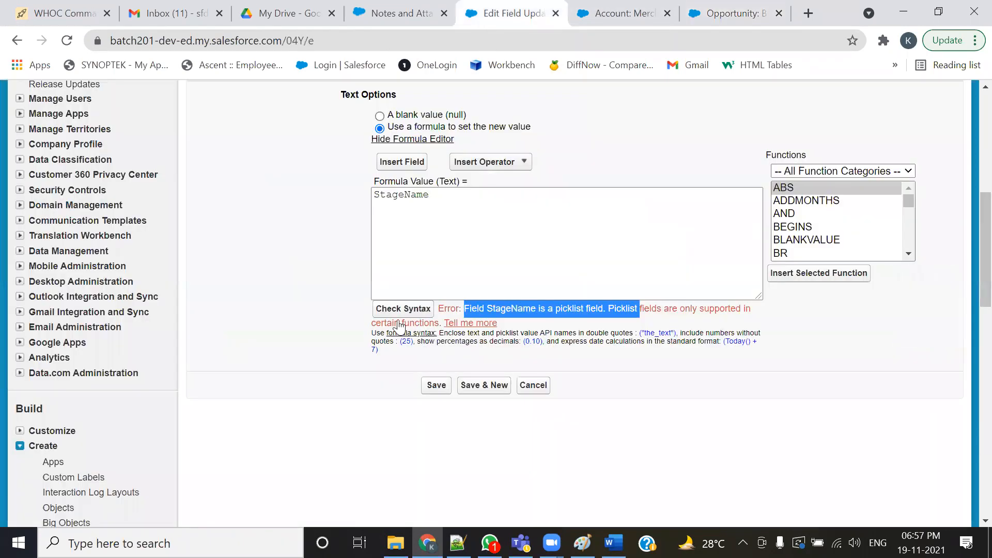
click(428, 255)
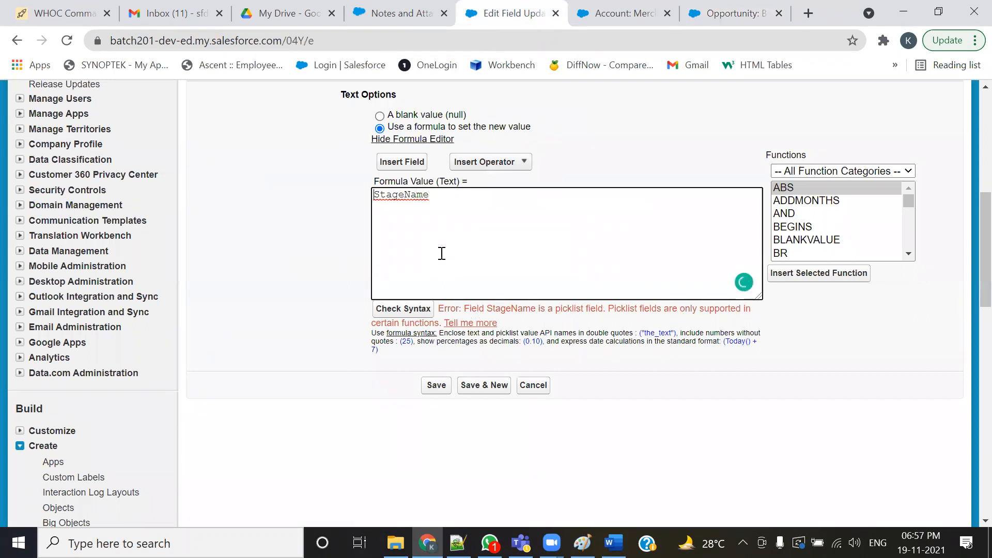
key(Home)
text(()
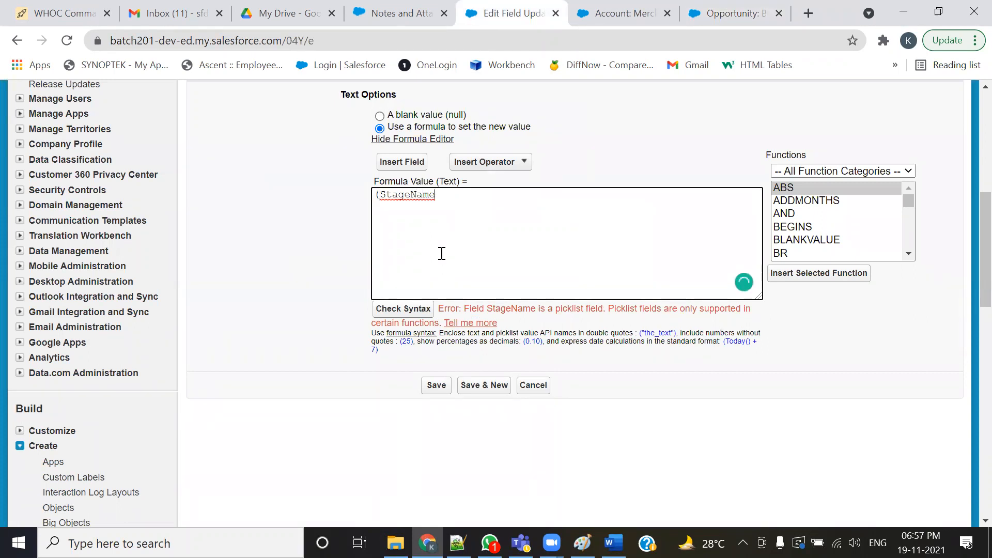
key(Home)
text(Text)
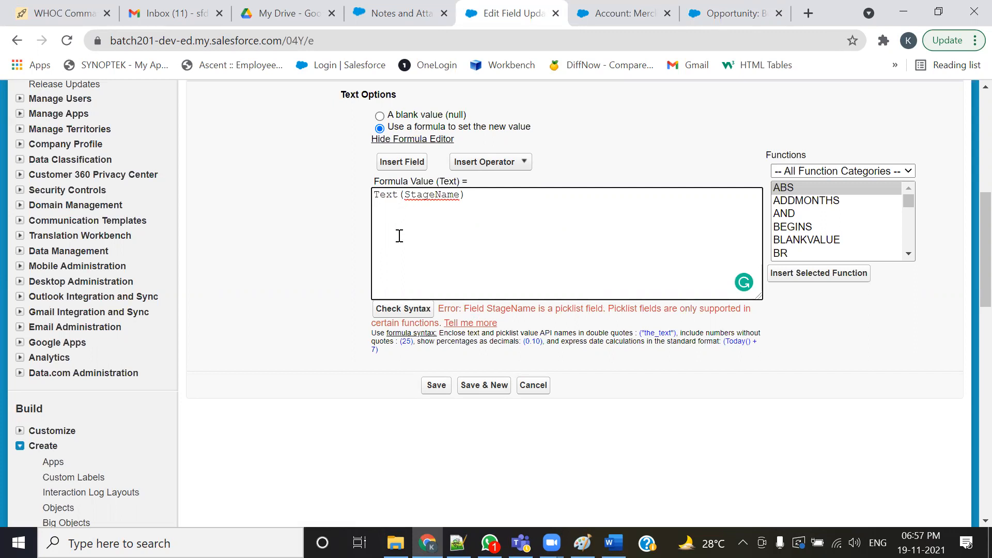
- Check the formula's syntax and save the field update
scroll(817, 213, down, 1)
scroll(818, 213, down, 20)
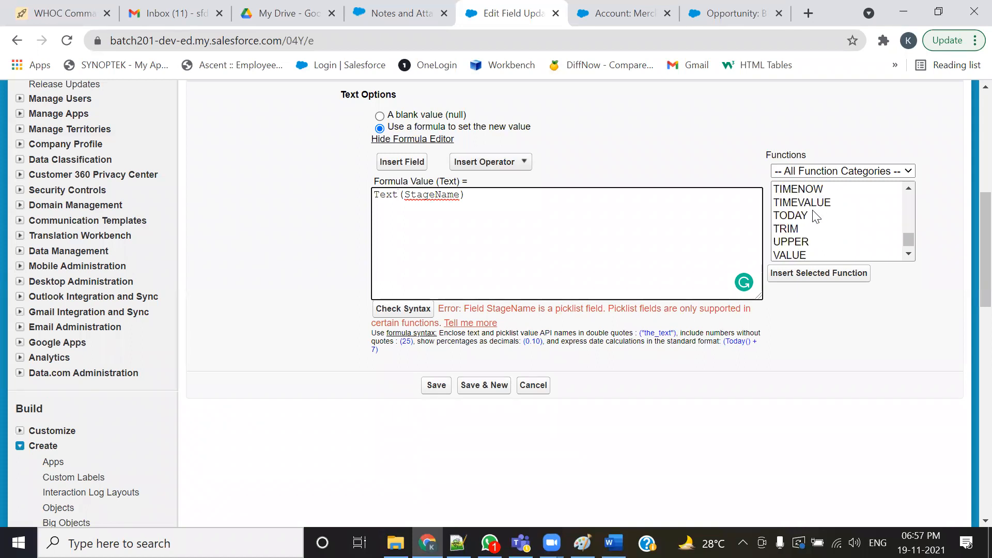
click(906, 187)
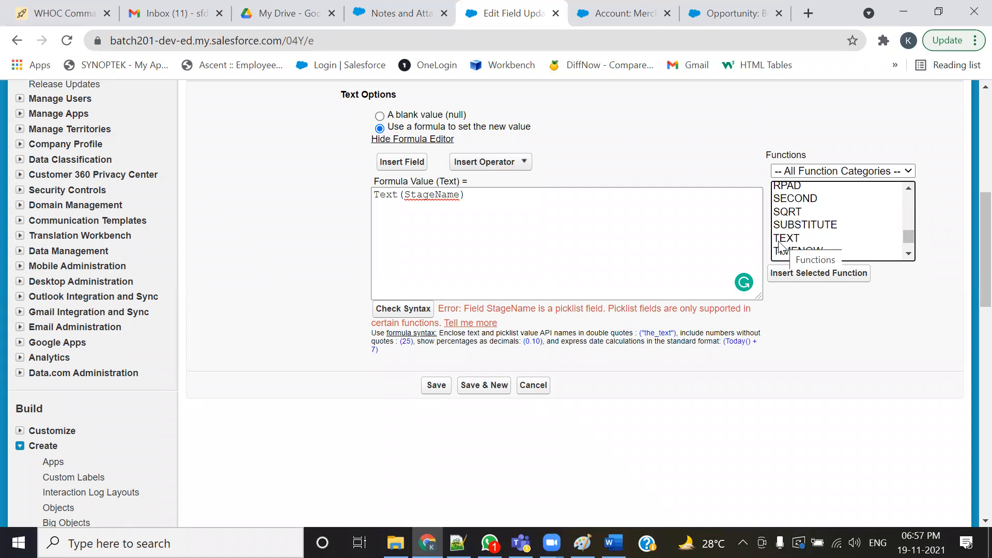
click(433, 385)
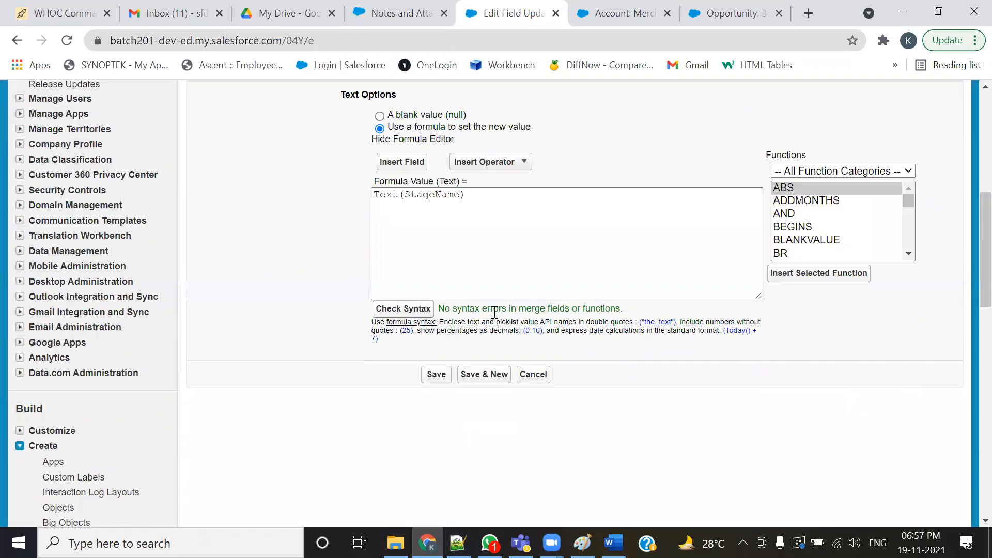
drag(446, 309, 610, 311)
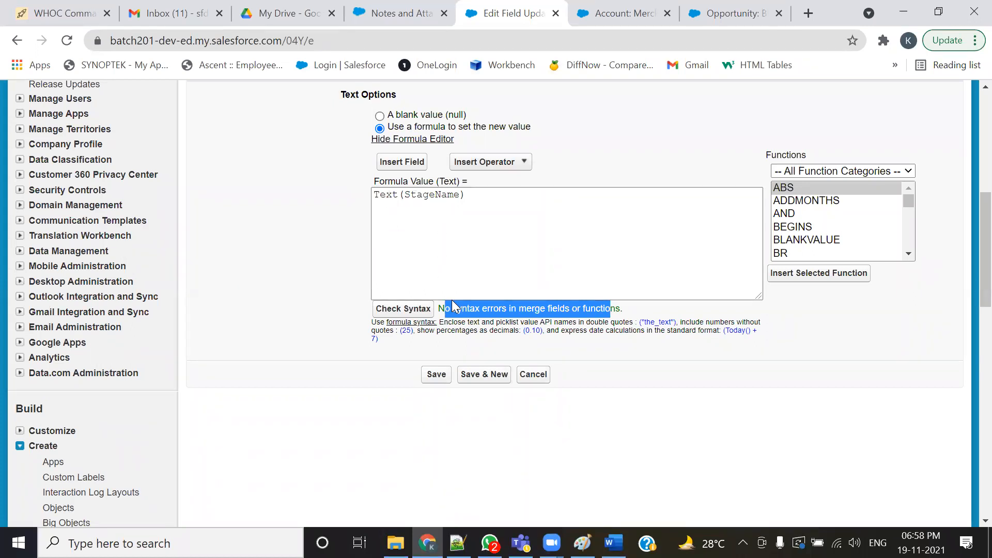
click(429, 378)
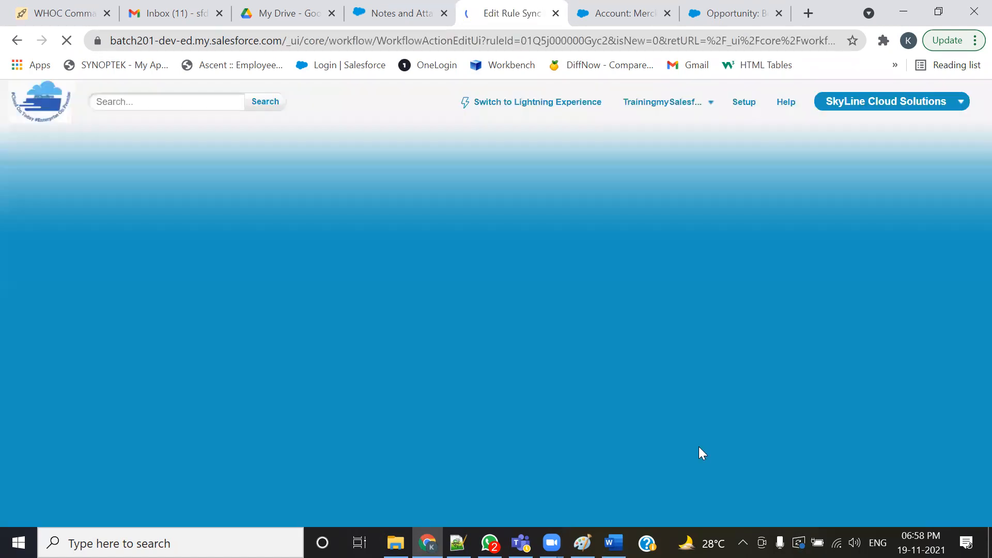
- Finish editing the workflow actions and activate the Sync Opp Stage value to Acc Desc rule
scroll(630, 382, down, 3)
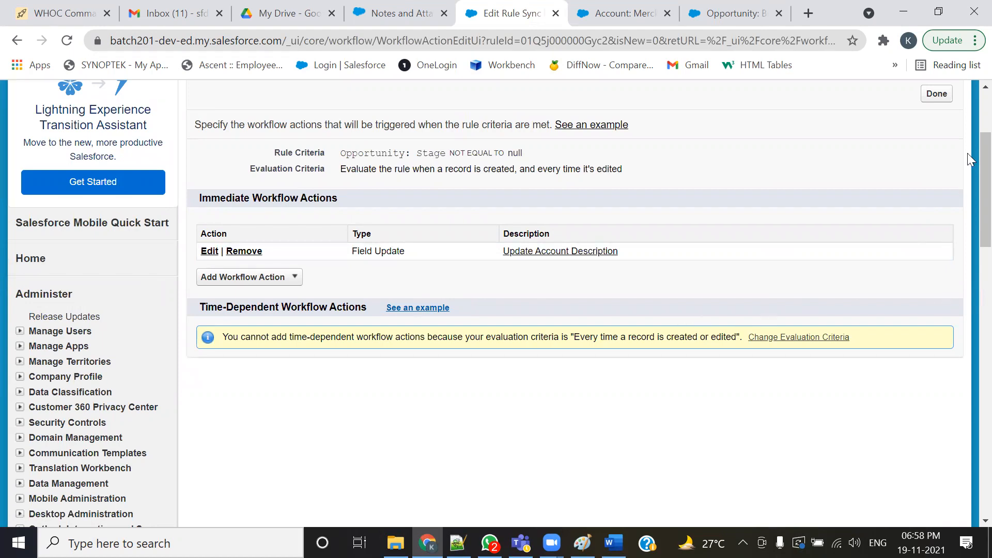
scroll(967, 153, up, 4)
click(936, 249)
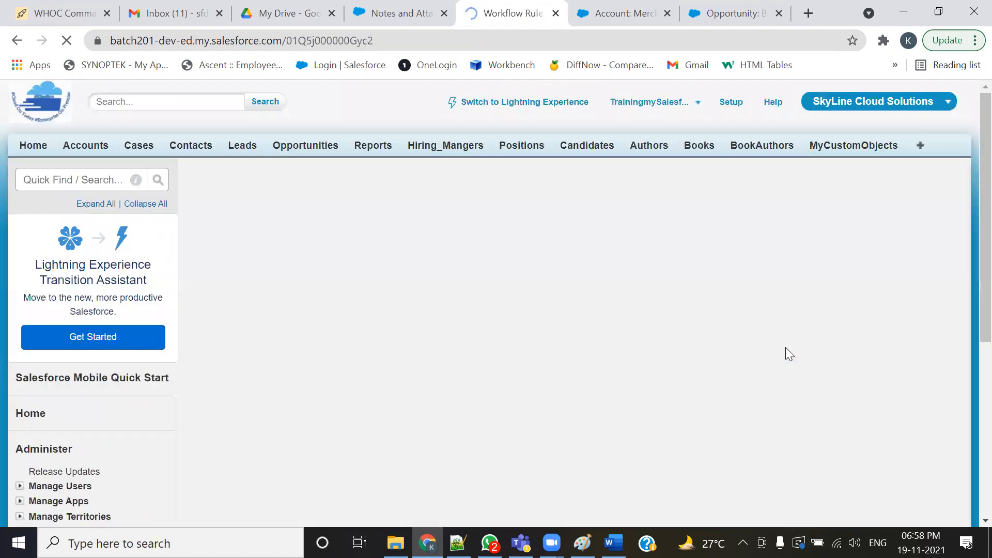
drag(290, 299, 339, 309)
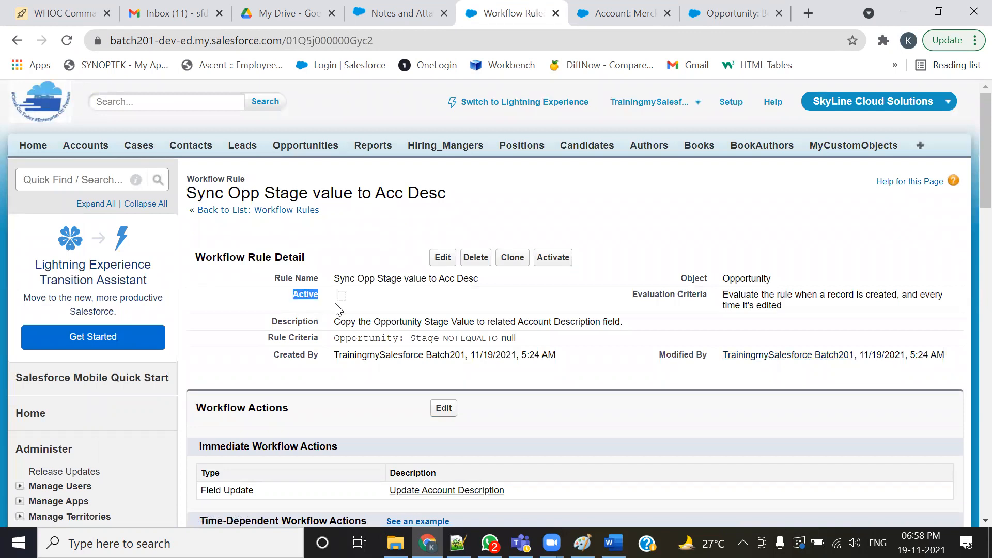
click(562, 261)
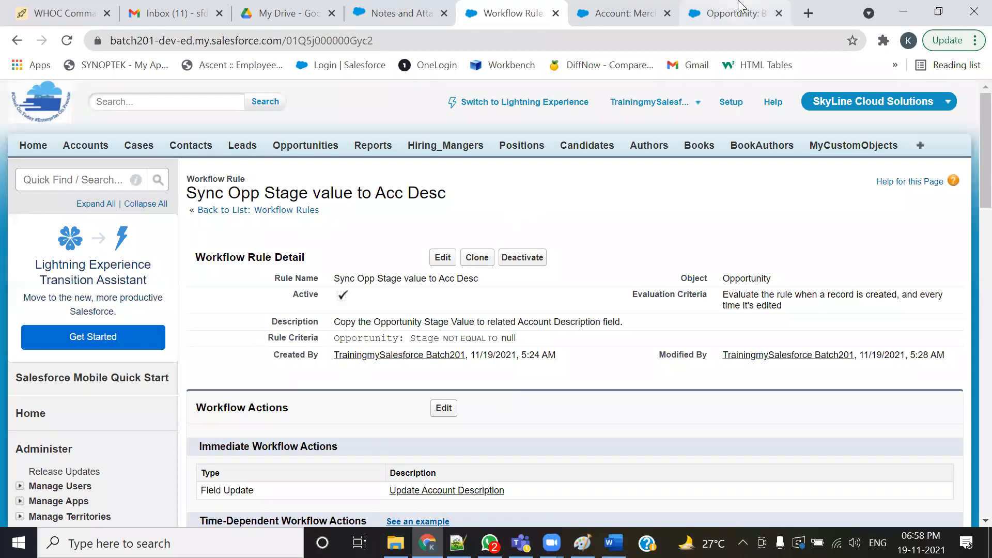
- Open the account's related opportunity for editing and set its Stage to Perception Analysis
click(635, 20)
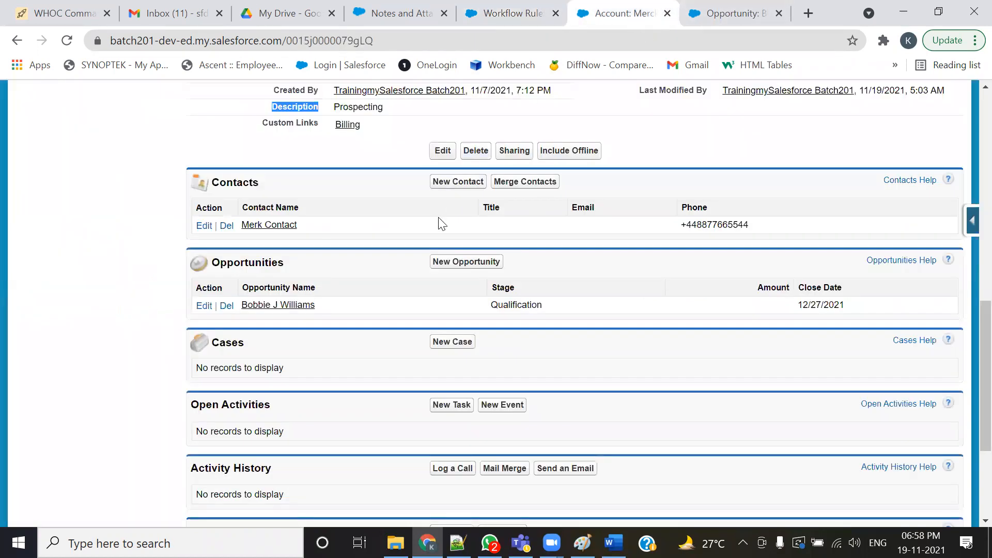
scroll(442, 223, up, 7)
click(66, 41)
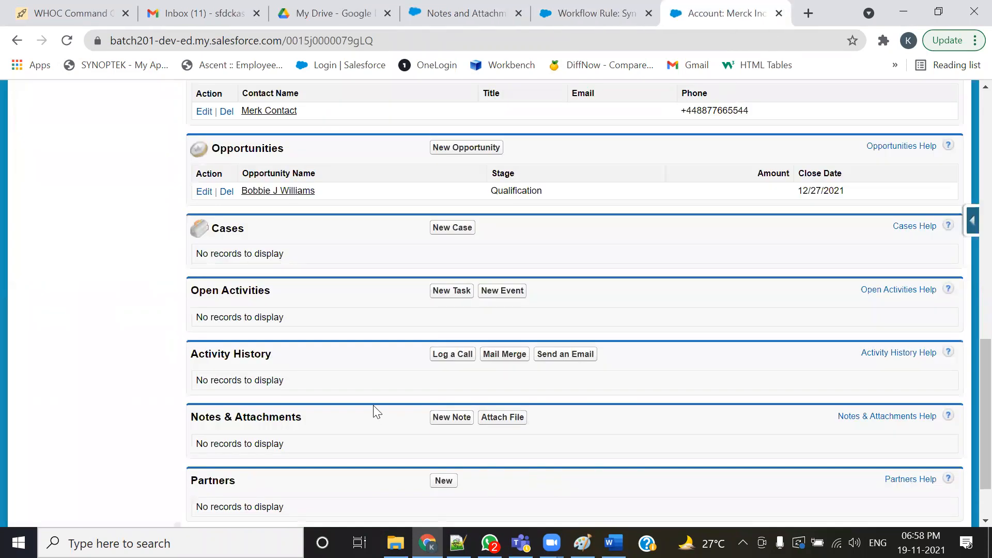
scroll(384, 383, up, 5)
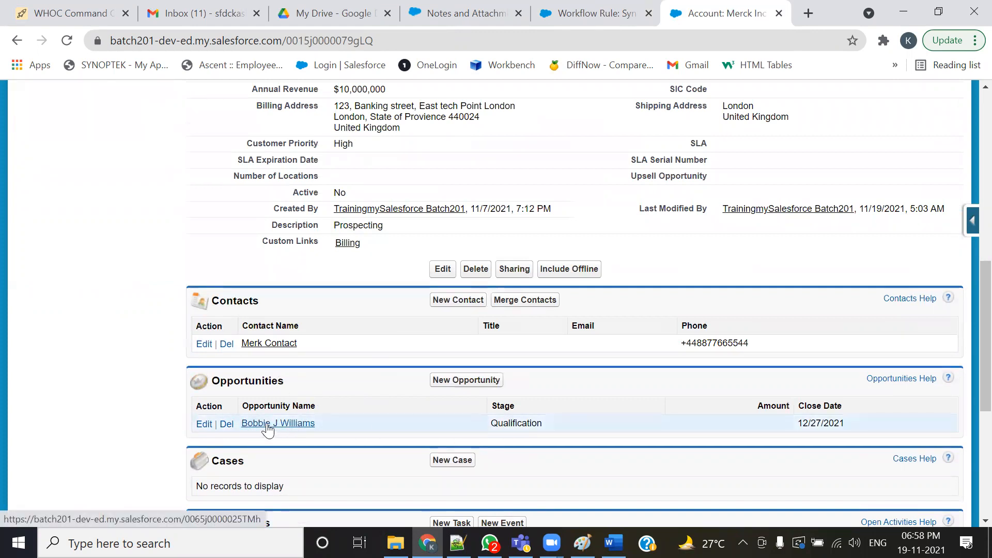
ctrl+click(303, 424)
click(730, 4)
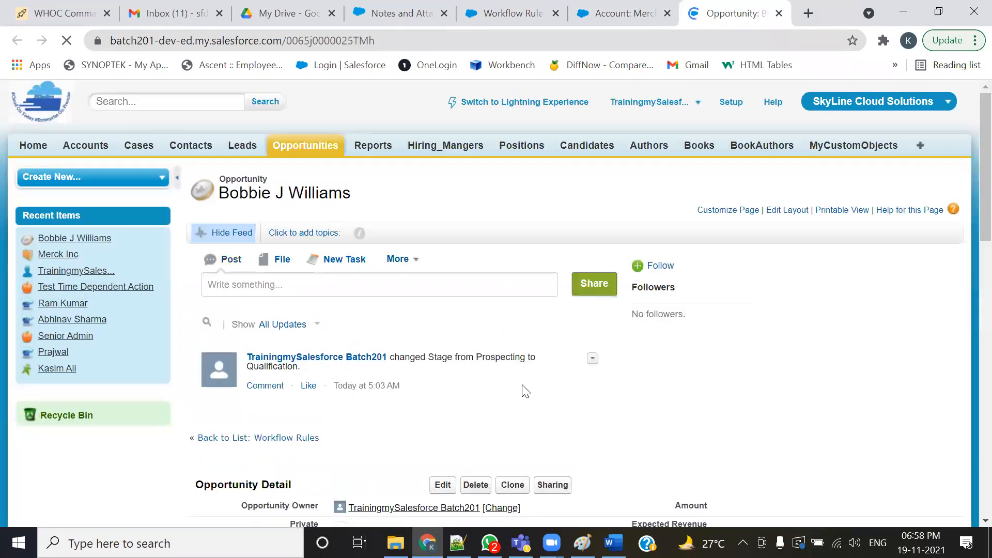
scroll(525, 392, down, 4)
click(442, 251)
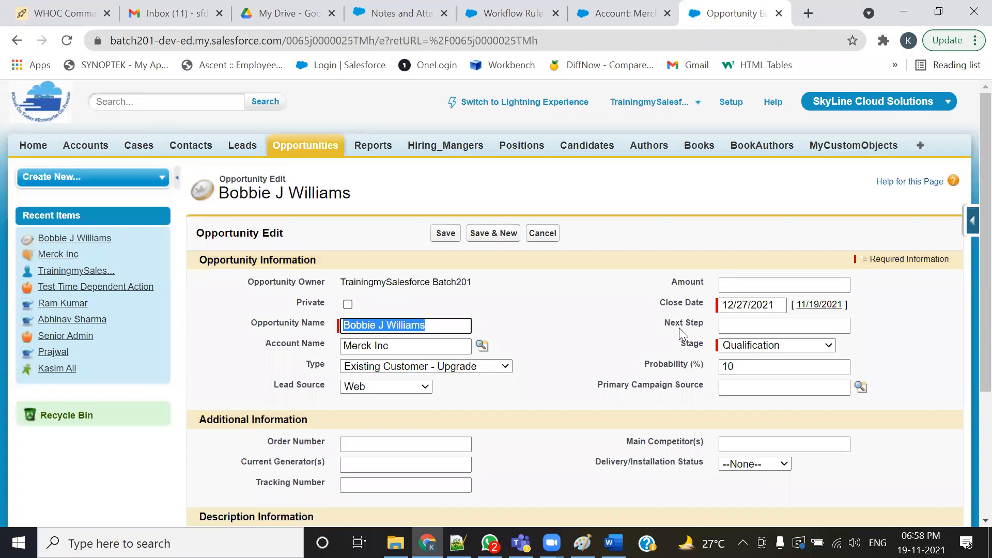
click(824, 346)
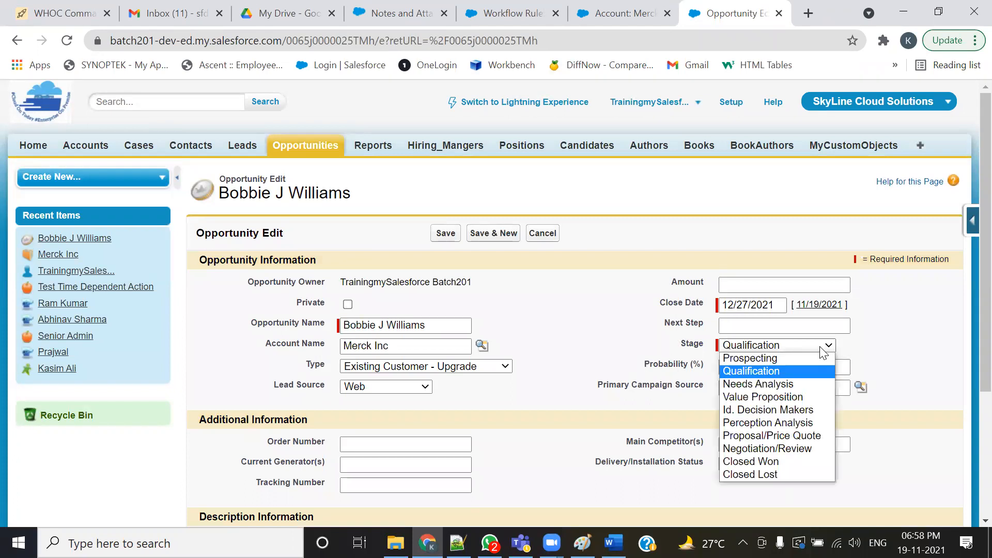
click(754, 460)
click(824, 345)
click(744, 422)
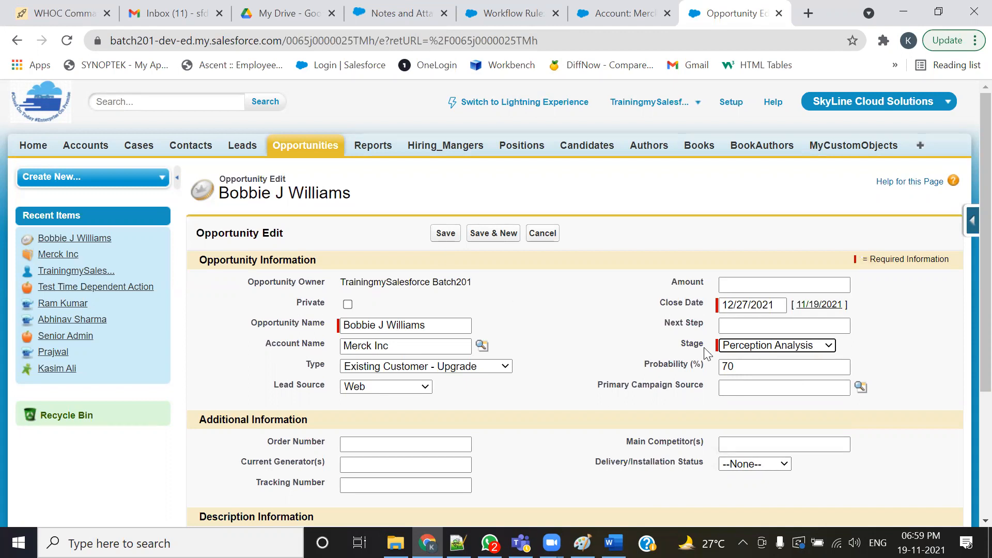
- Compare the account's Description with the opportunity's edited Stage
click(625, 13)
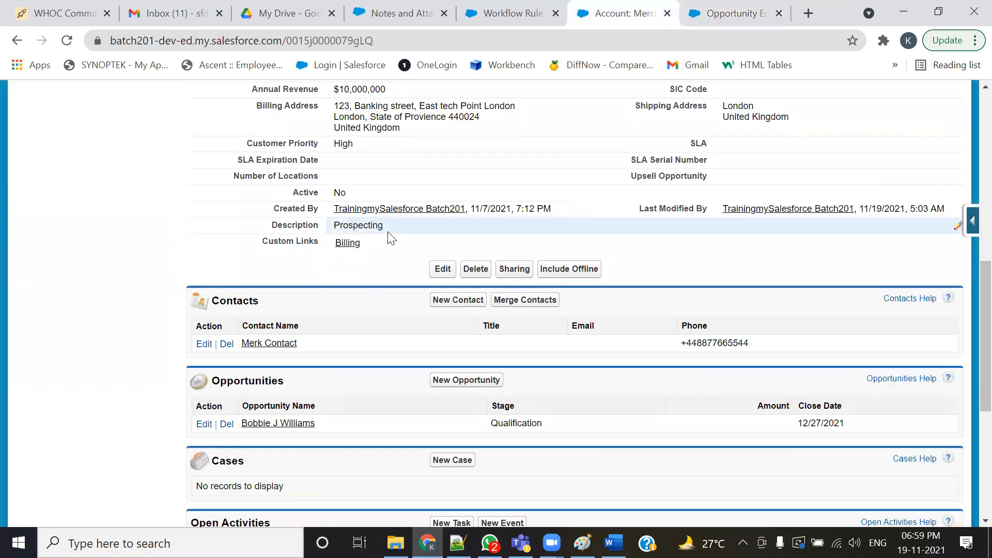
double_click(367, 228)
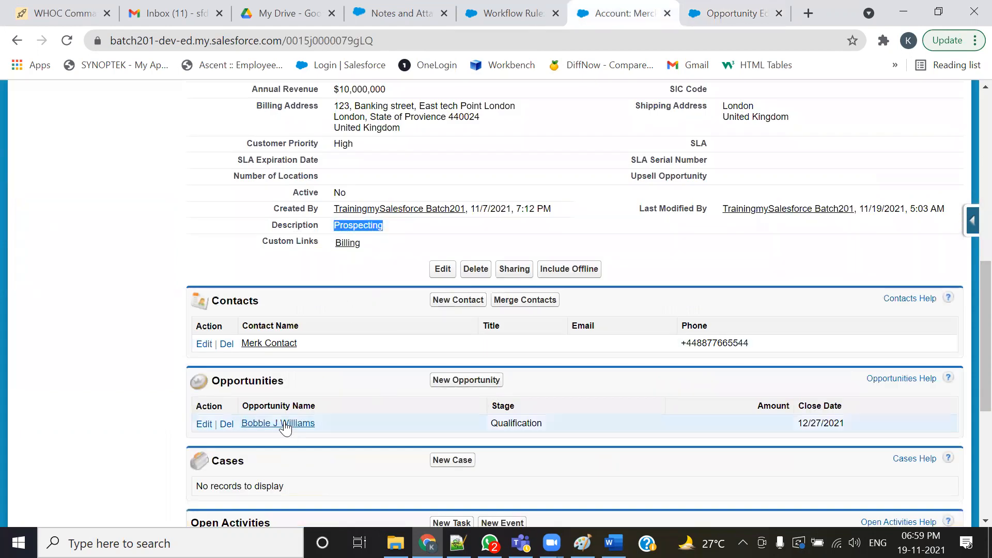
click(691, 7)
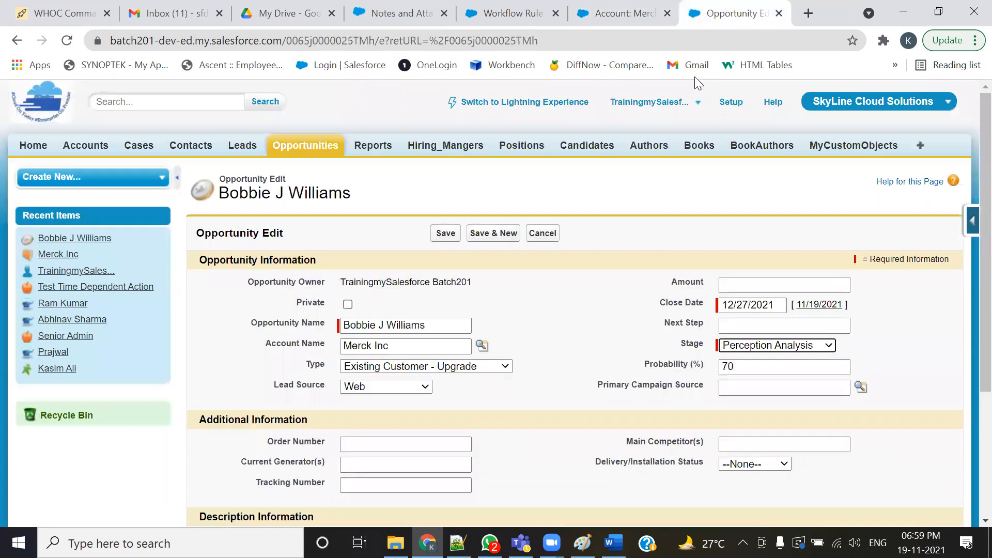
click(622, 13)
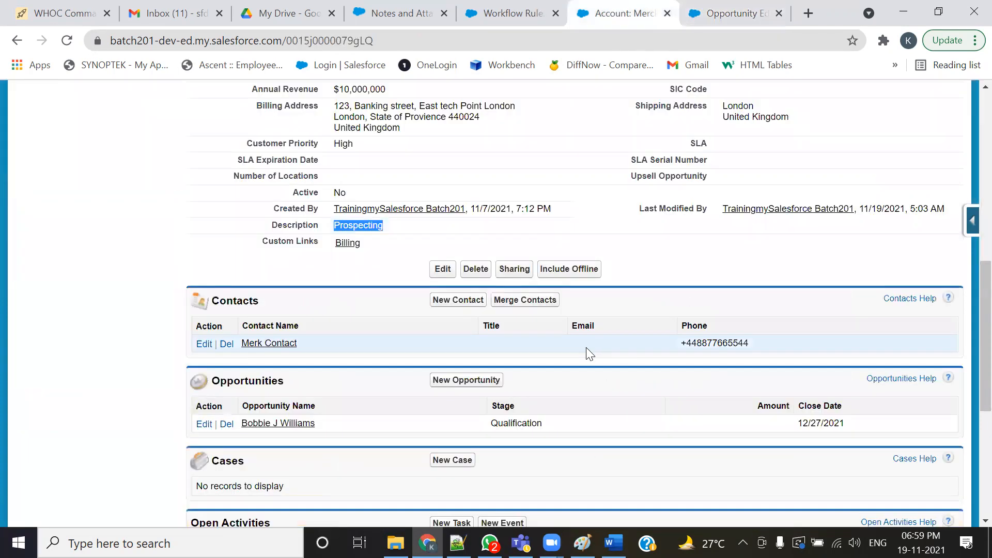
click(739, 11)
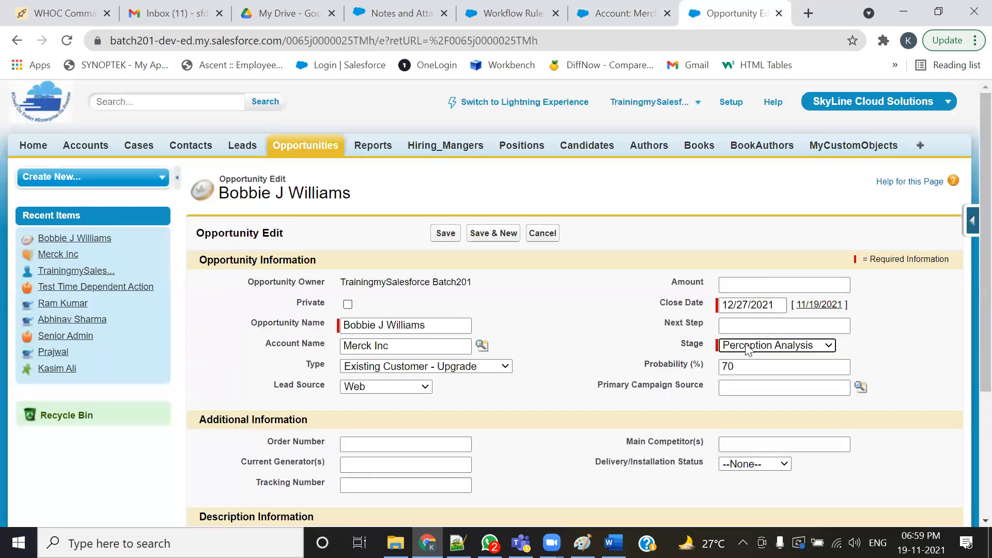
- Save the opportunity edit with its Stage set to Perception Analysis
click(631, 18)
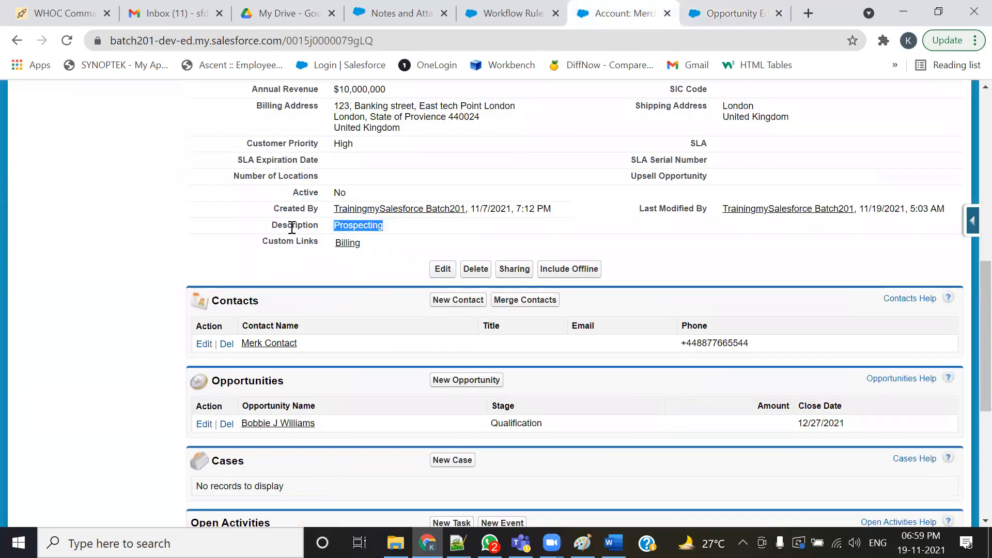
click(732, 9)
click(438, 234)
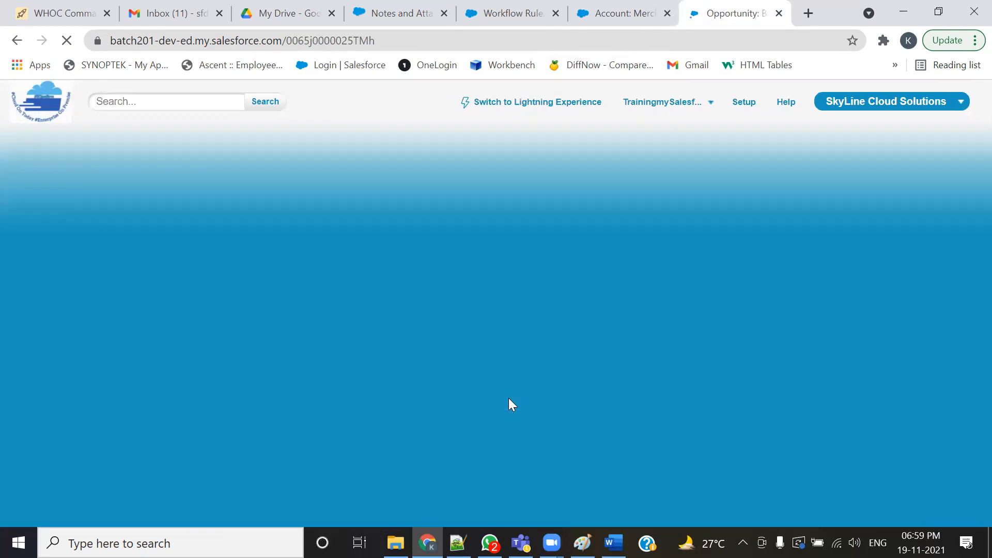
- Refresh the account and compare its Description with the related opportunity's Stage
scroll(516, 360, down, 5)
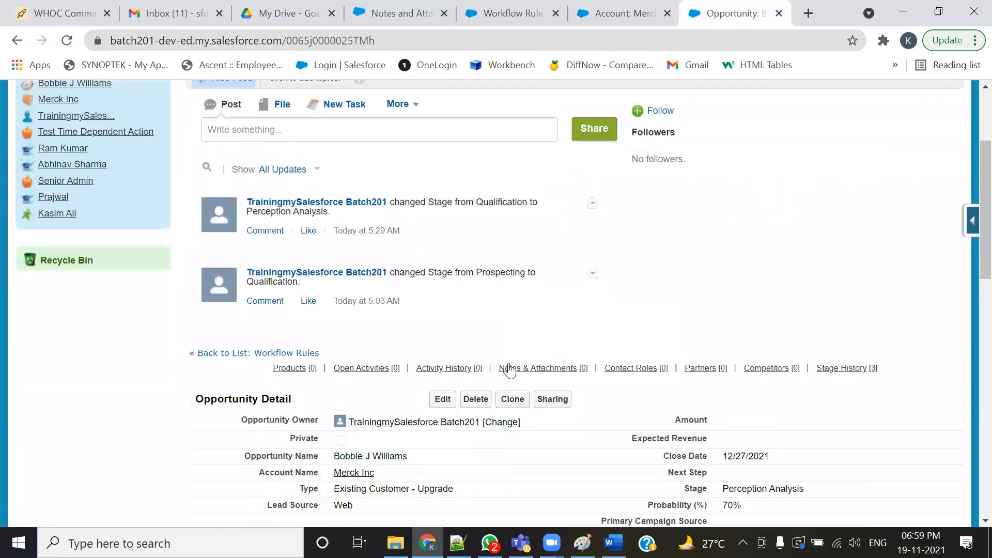
drag(803, 415, 723, 413)
click(610, 9)
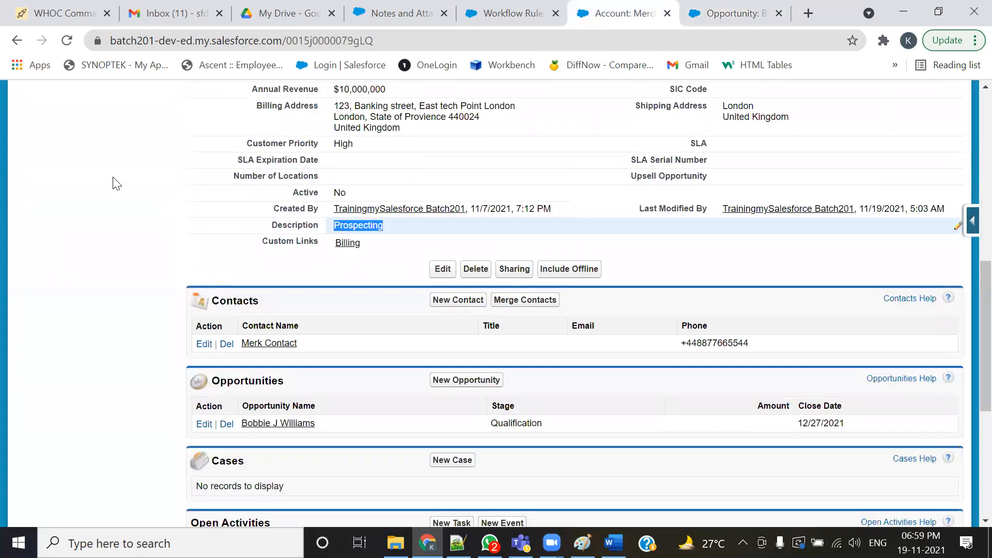
click(67, 42)
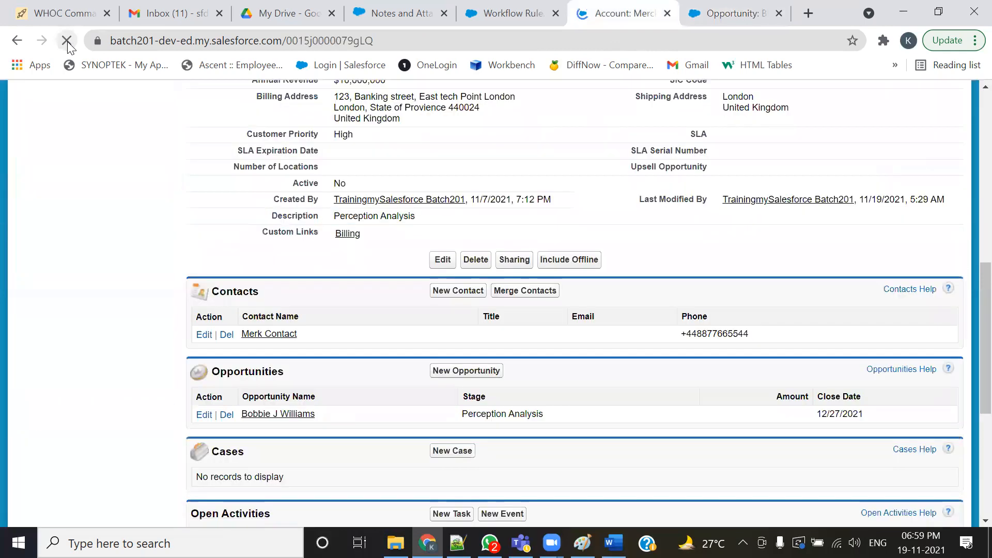
drag(429, 227, 334, 226)
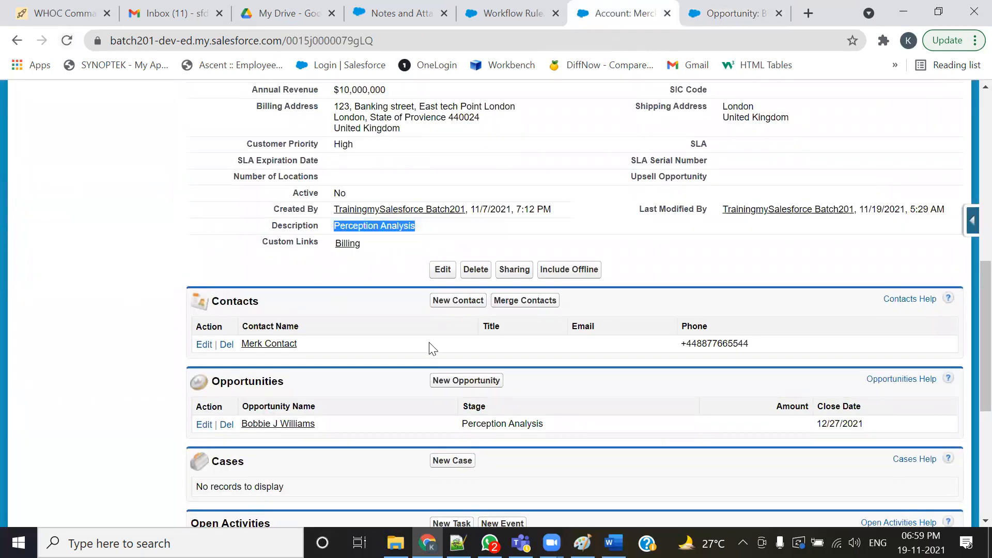
drag(549, 430, 308, 437)
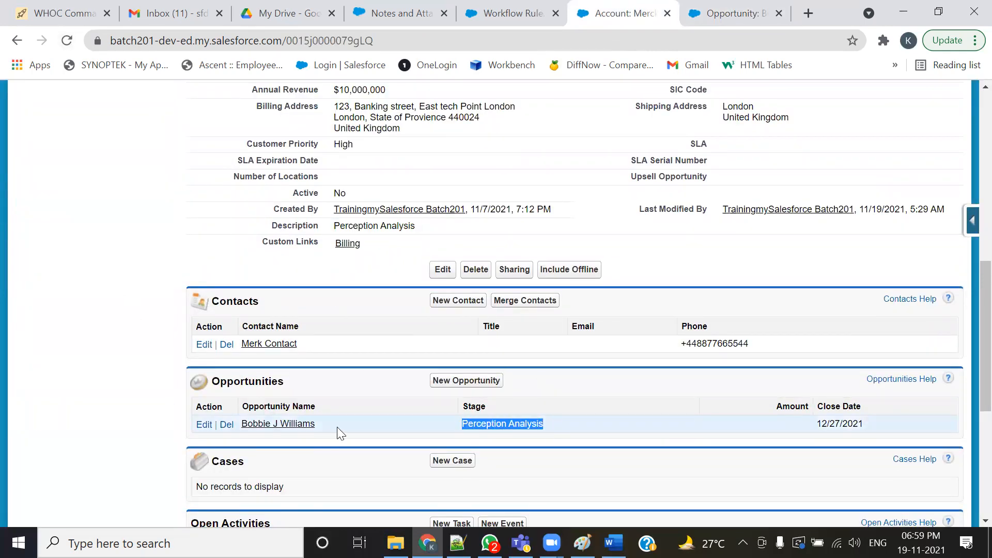
drag(419, 225, 317, 226)
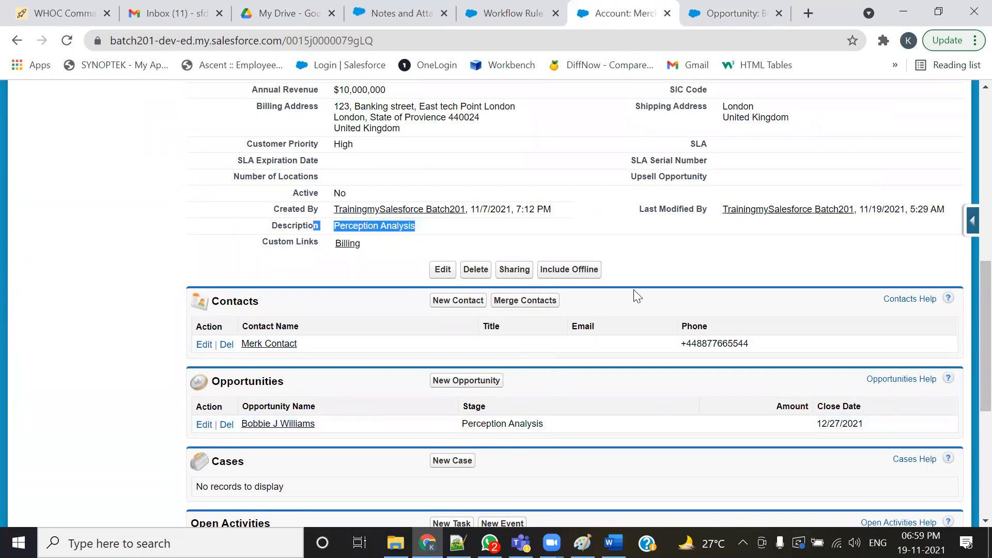
- Inline-edit the opportunity's Stage to Needs Analysis and save the record
click(731, 14)
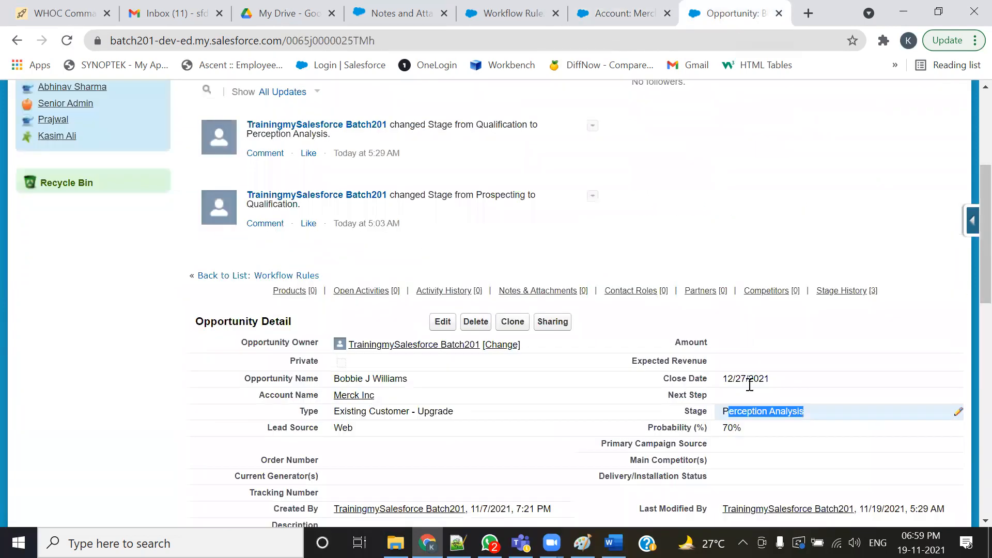
double_click(812, 419)
click(558, 209)
click(533, 246)
click(474, 254)
click(444, 321)
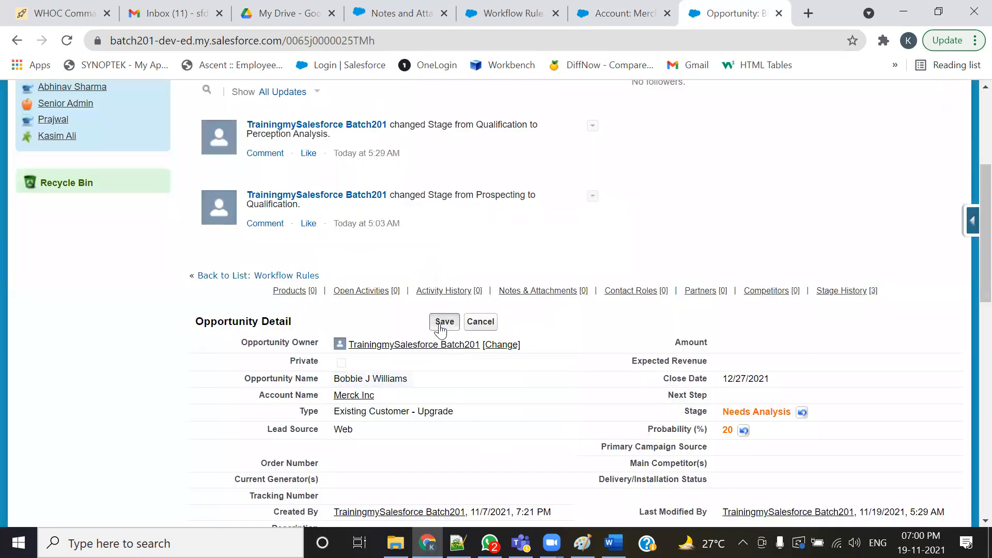
- Check the account's Description against the opportunity's Stage in its related list
click(620, 13)
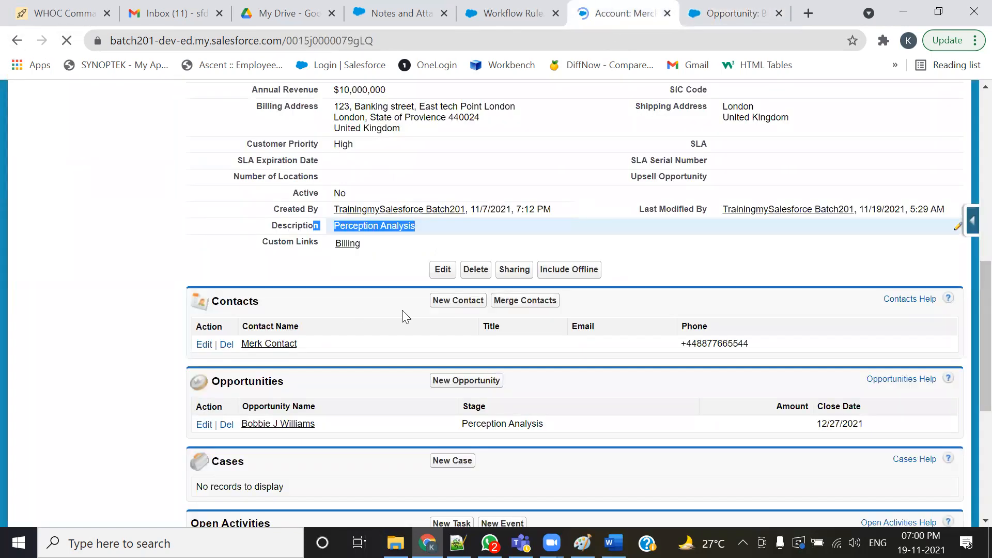
triple_click(330, 230)
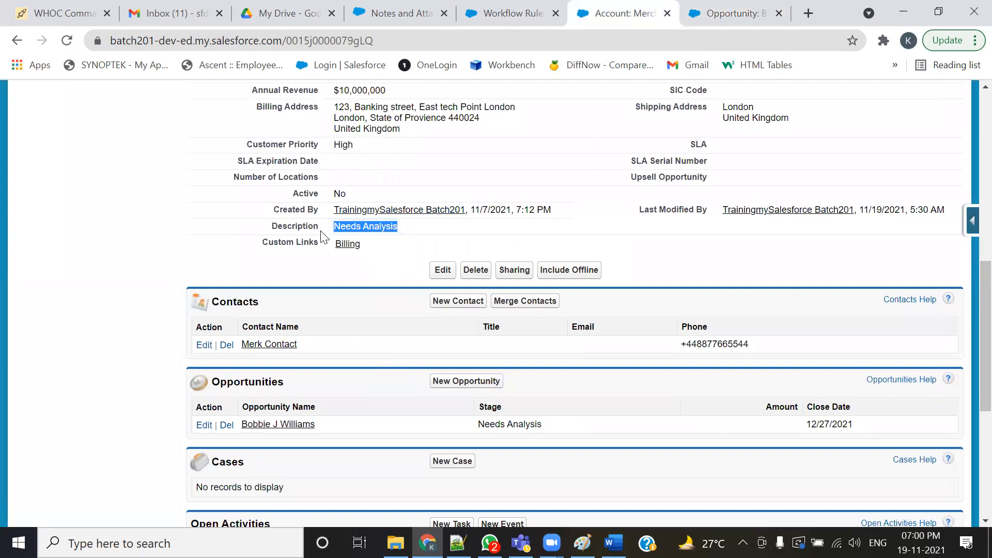
triple_click(475, 425)
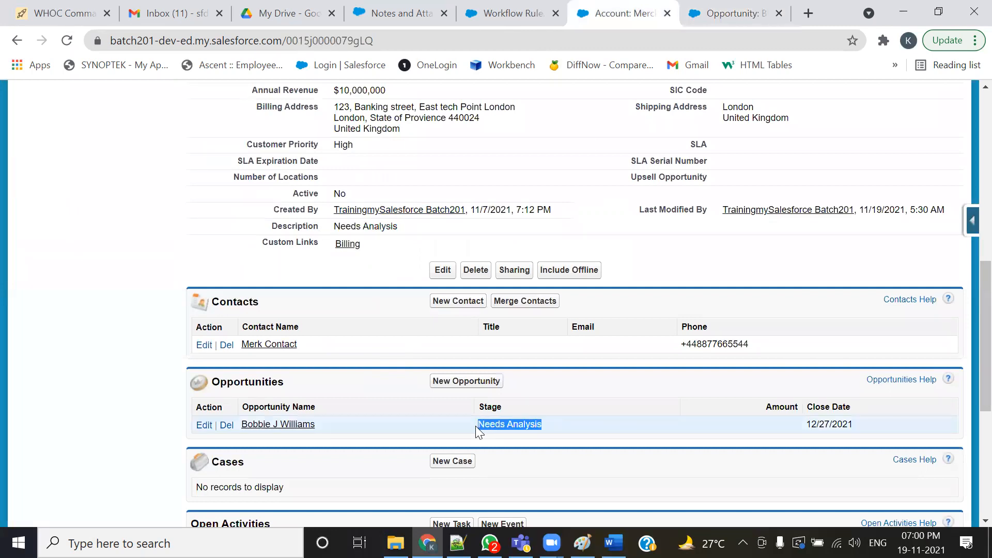